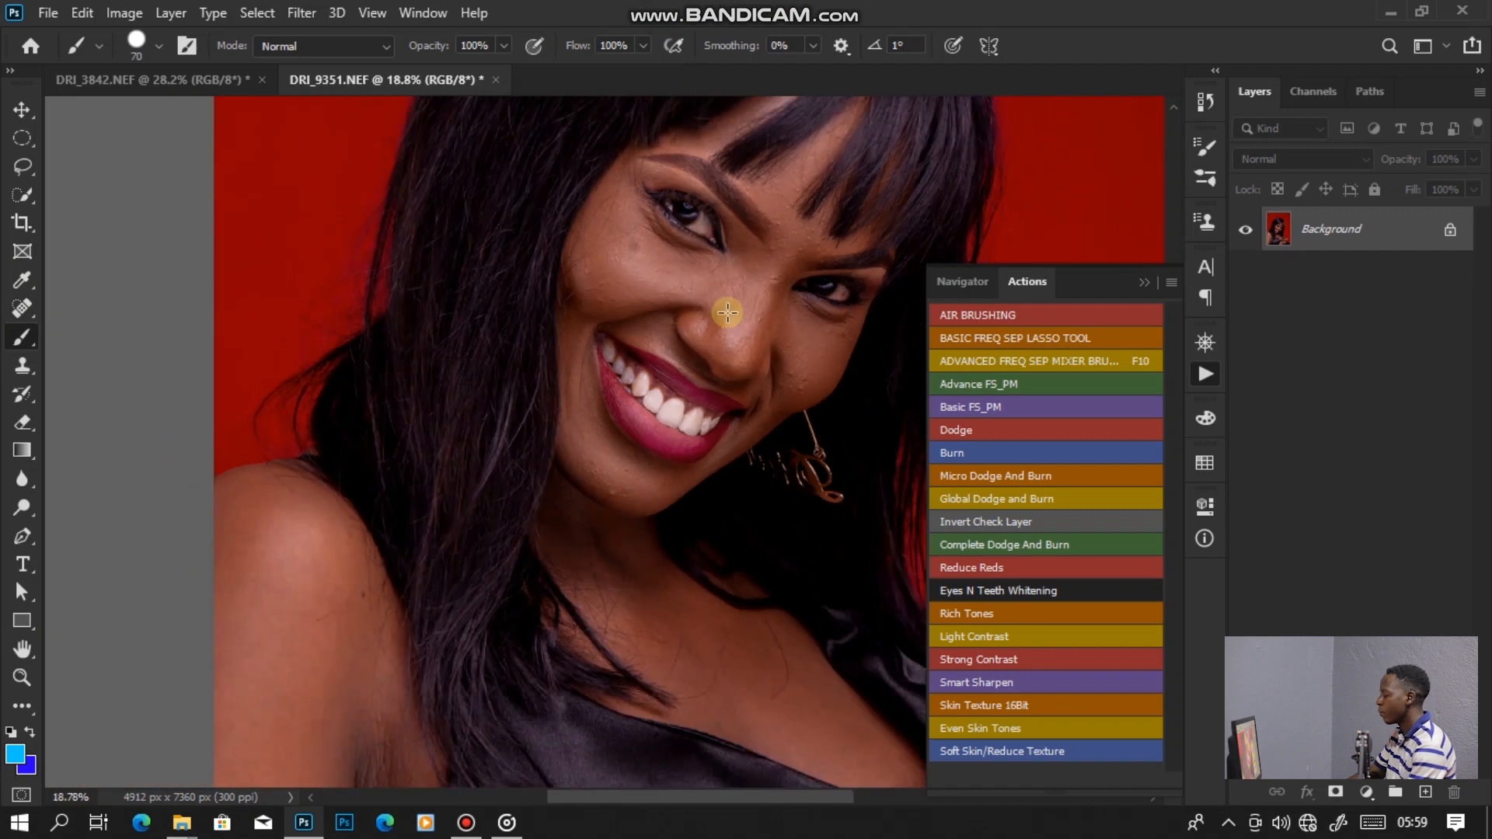
{"action": "left_click_drag", "start_coordinate": [763, 316], "coordinate": [700, 369]}
{"action": "scroll", "coordinate": [701, 369], "scroll_direction": "down", "scroll_amount": 1}
{"action": "scroll", "coordinate": [700, 369], "scroll_direction": "down", "scroll_amount": 2}
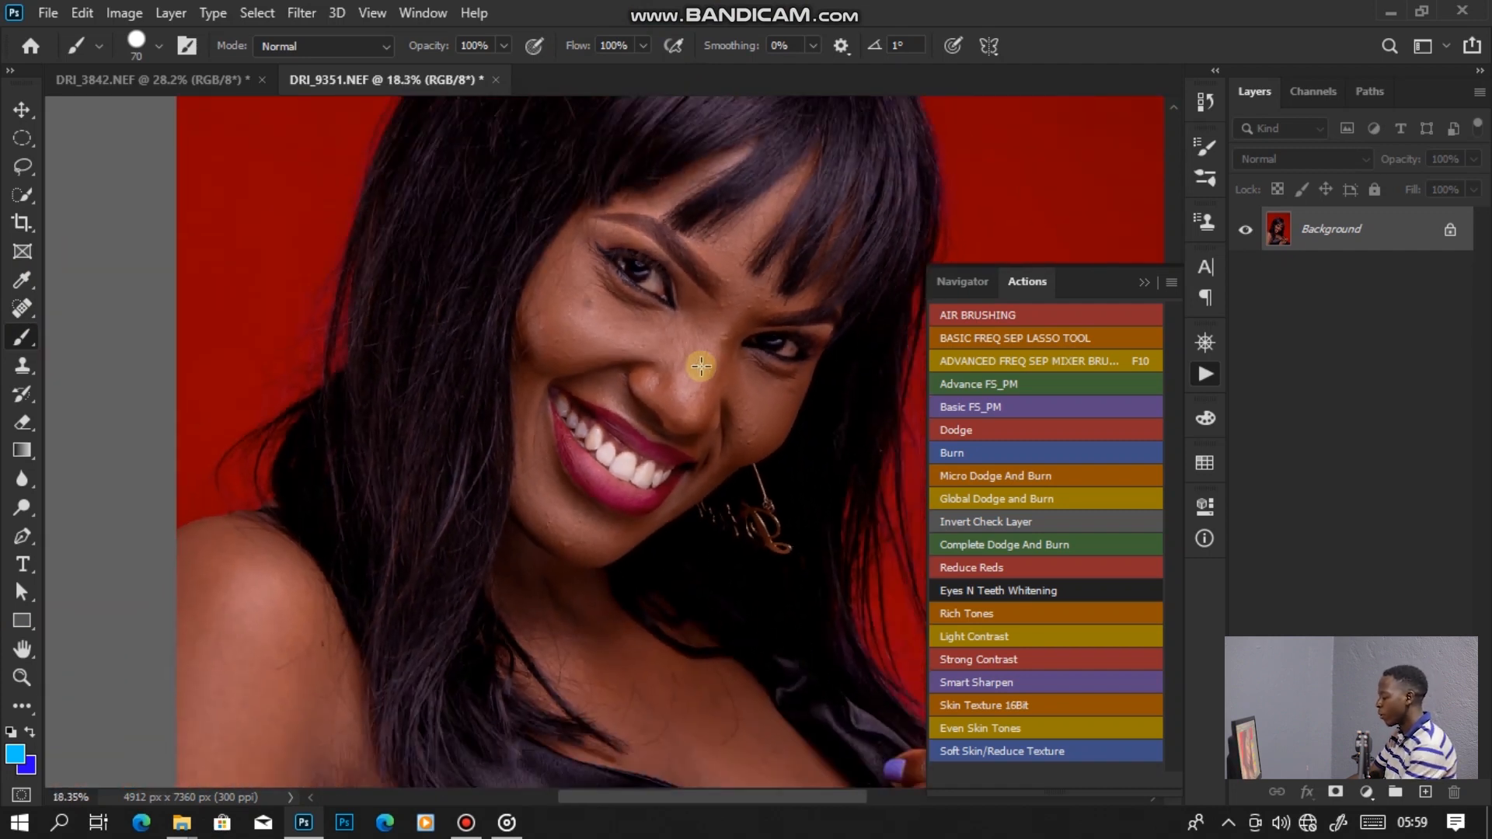
{"action": "scroll", "coordinate": [710, 347], "scroll_direction": "down", "scroll_amount": 2}
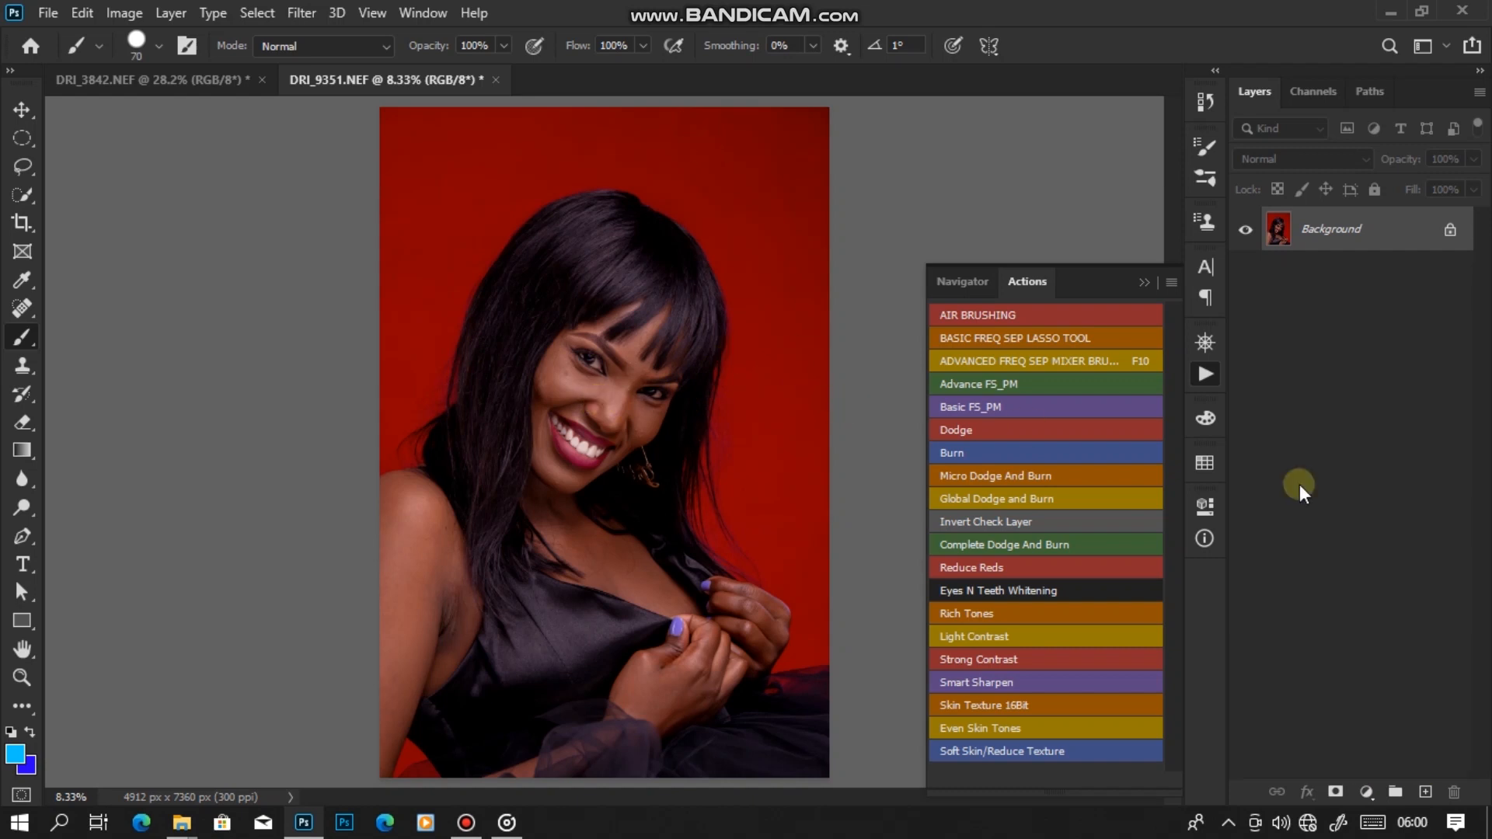
Duplicate the Background layer and rename the copy SKINTONES.
{"action": "left_click_drag", "start_coordinate": [1373, 253], "coordinate": [1428, 803]}
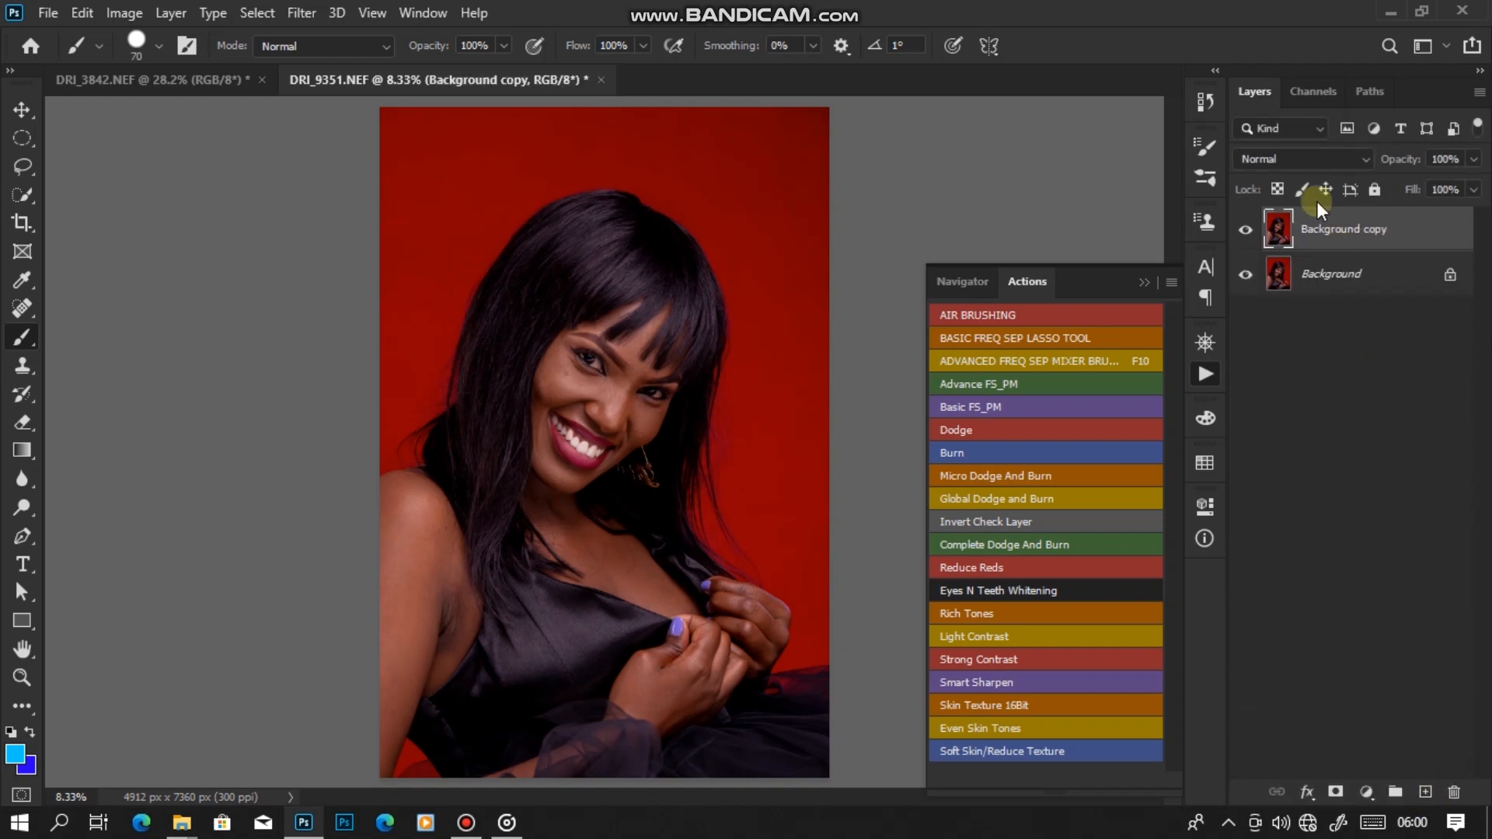
{"action": "double_click", "coordinate": [1329, 230]}
{"action": "type", "text": "co"}
{"action": "type", "text": "S"}
{"action": "type", "text": "KI"}
{"action": "type", "text": "NTONES"}
{"action": "left_click", "coordinate": [1425, 238]}
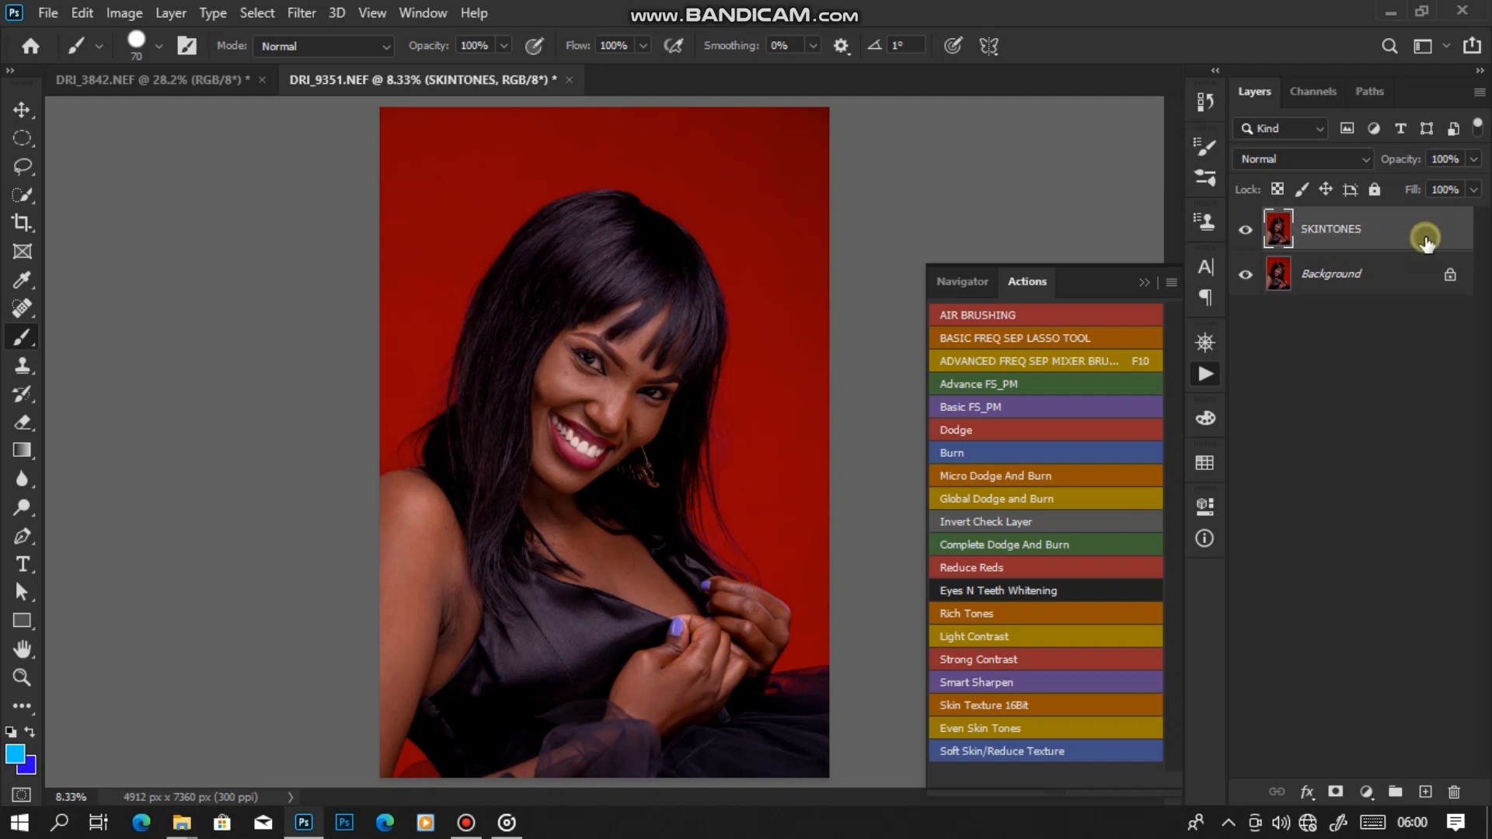
Start a Gaussian Blur on the SKINTONES layer with the radius lowered to 0.1 pixels.
{"action": "left_click", "coordinate": [306, 11]}
{"action": "mouse_move", "coordinate": [385, 260]}
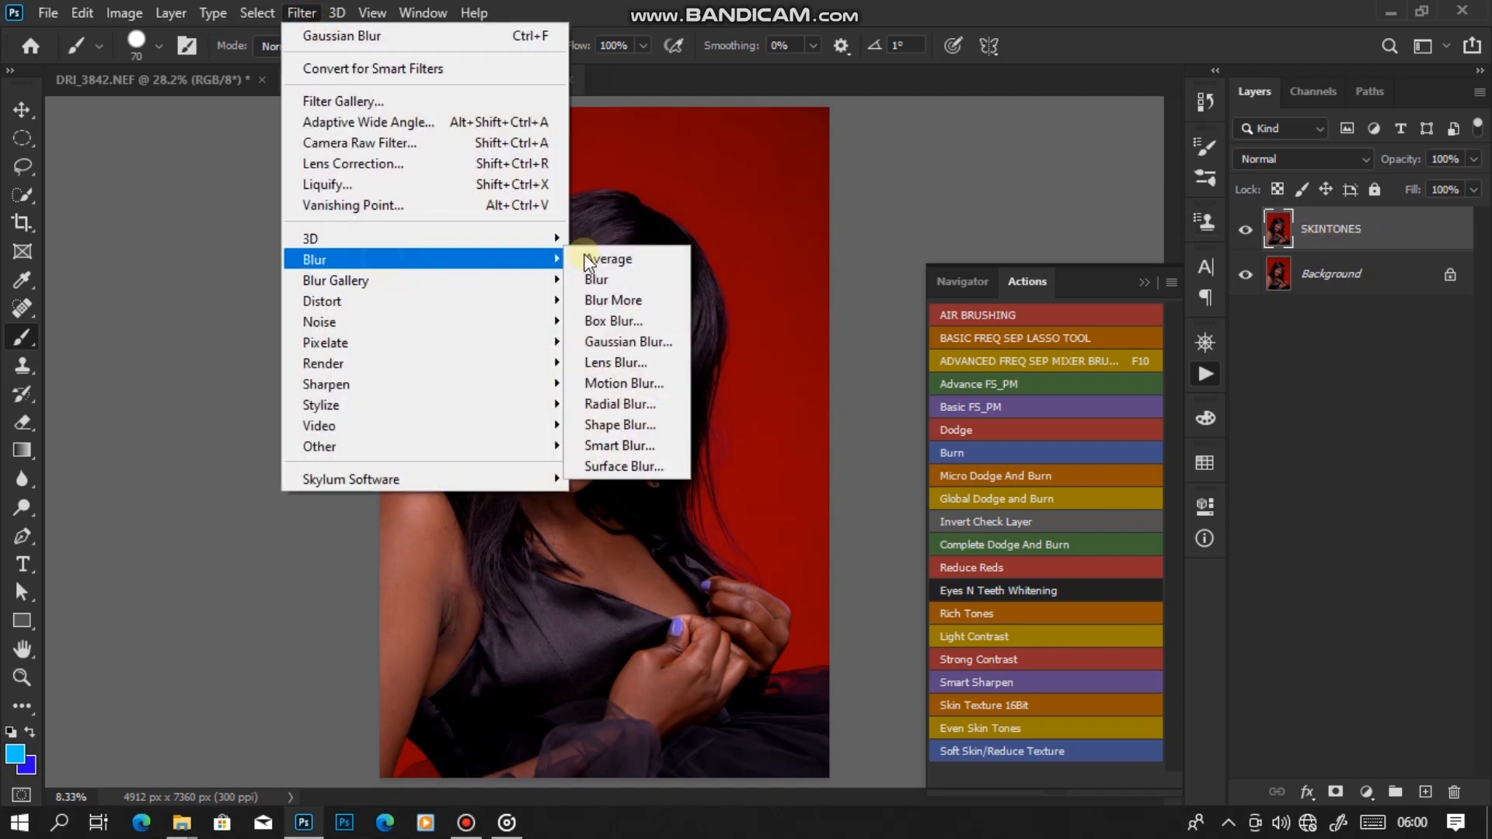
{"action": "left_click", "coordinate": [636, 342]}
{"action": "left_click", "coordinate": [716, 367], "text": "ctrl"}
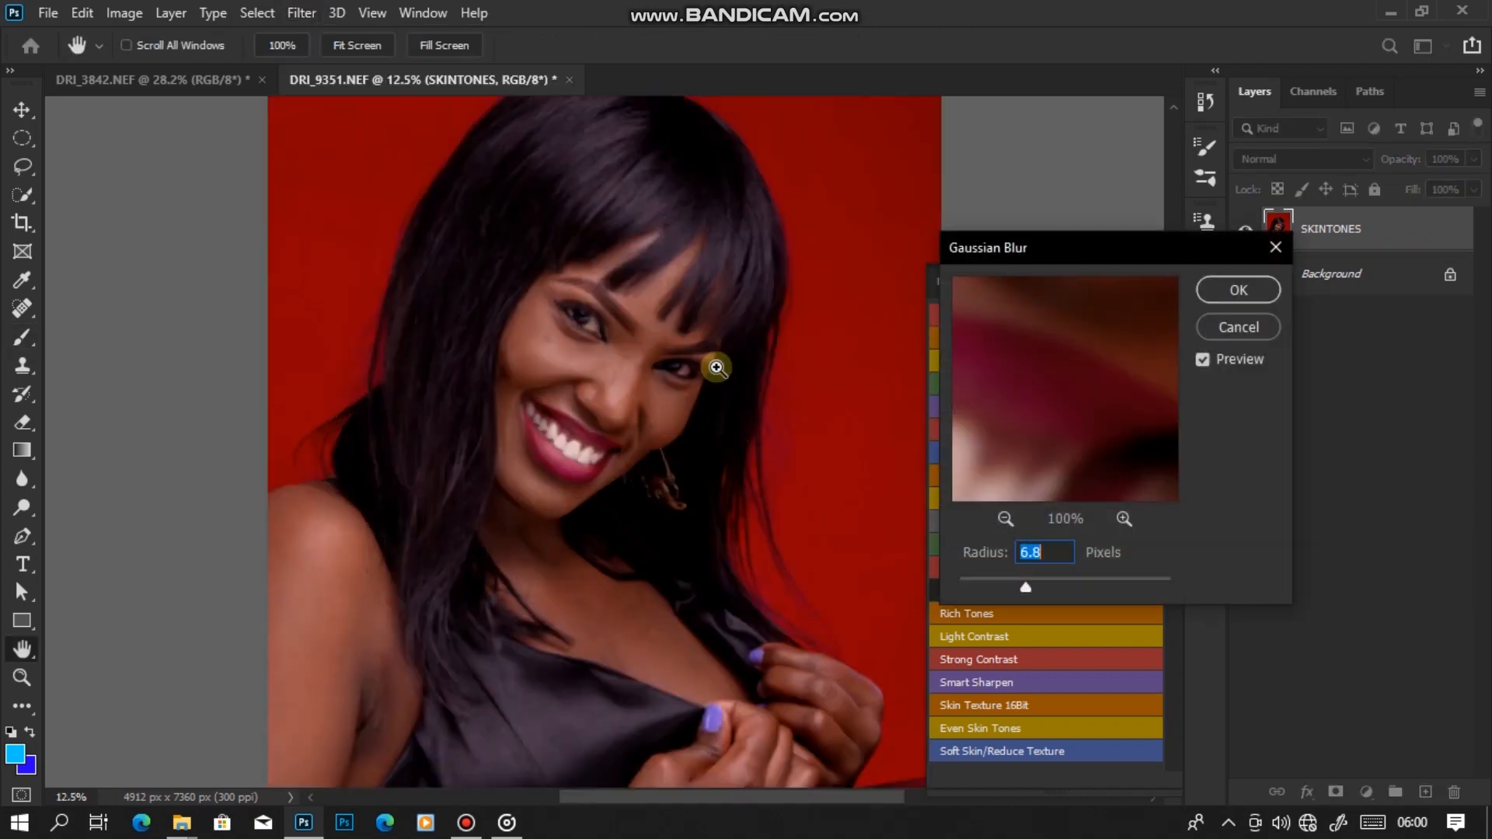
{"action": "left_click", "coordinate": [716, 367], "text": "ctrl"}
{"action": "left_click_drag", "start_coordinate": [1026, 587], "coordinate": [958, 589]}
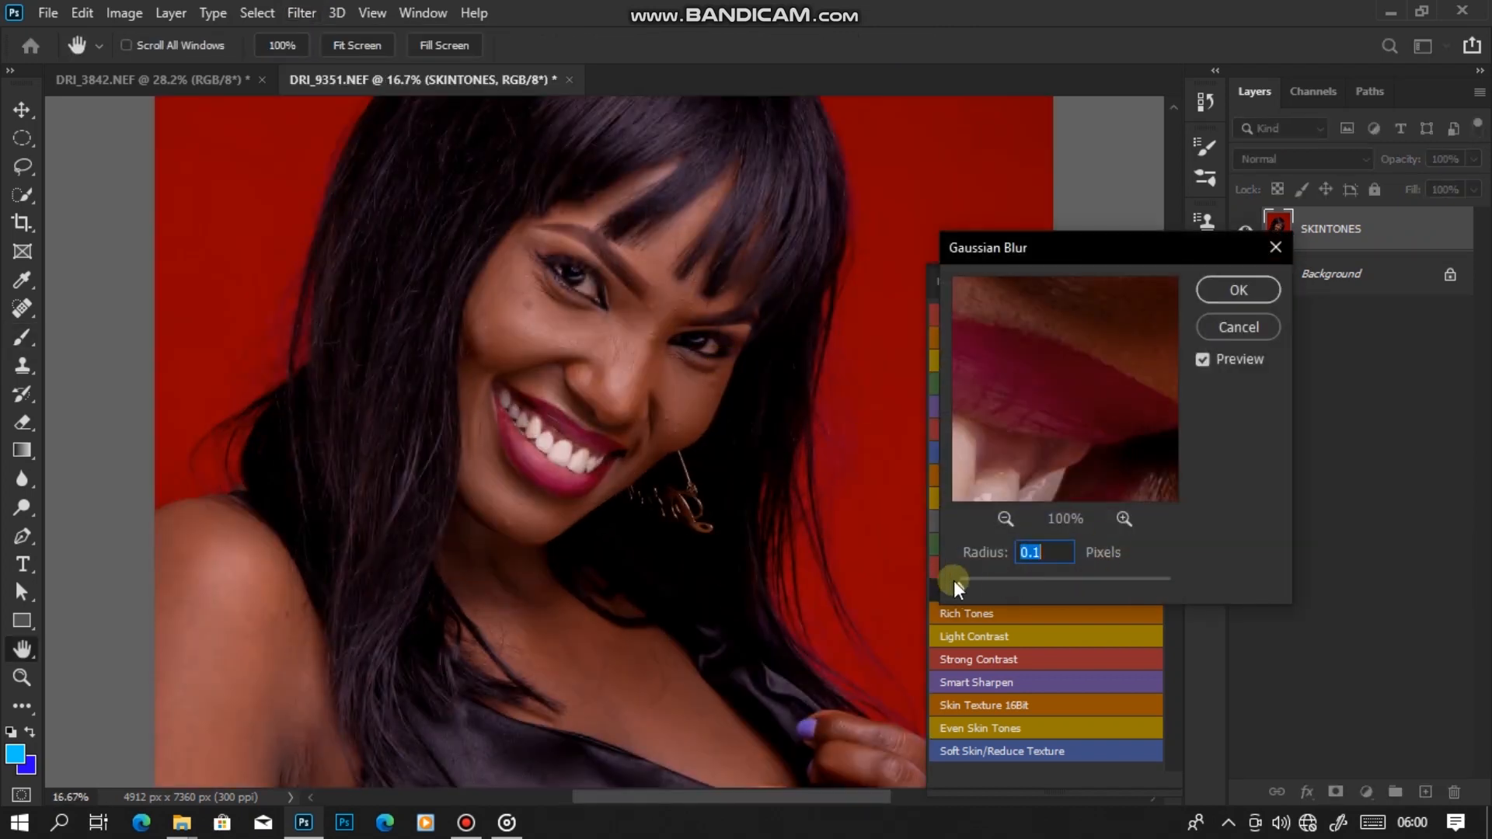
{"action": "left_click", "coordinate": [702, 383], "text": "ctrl"}
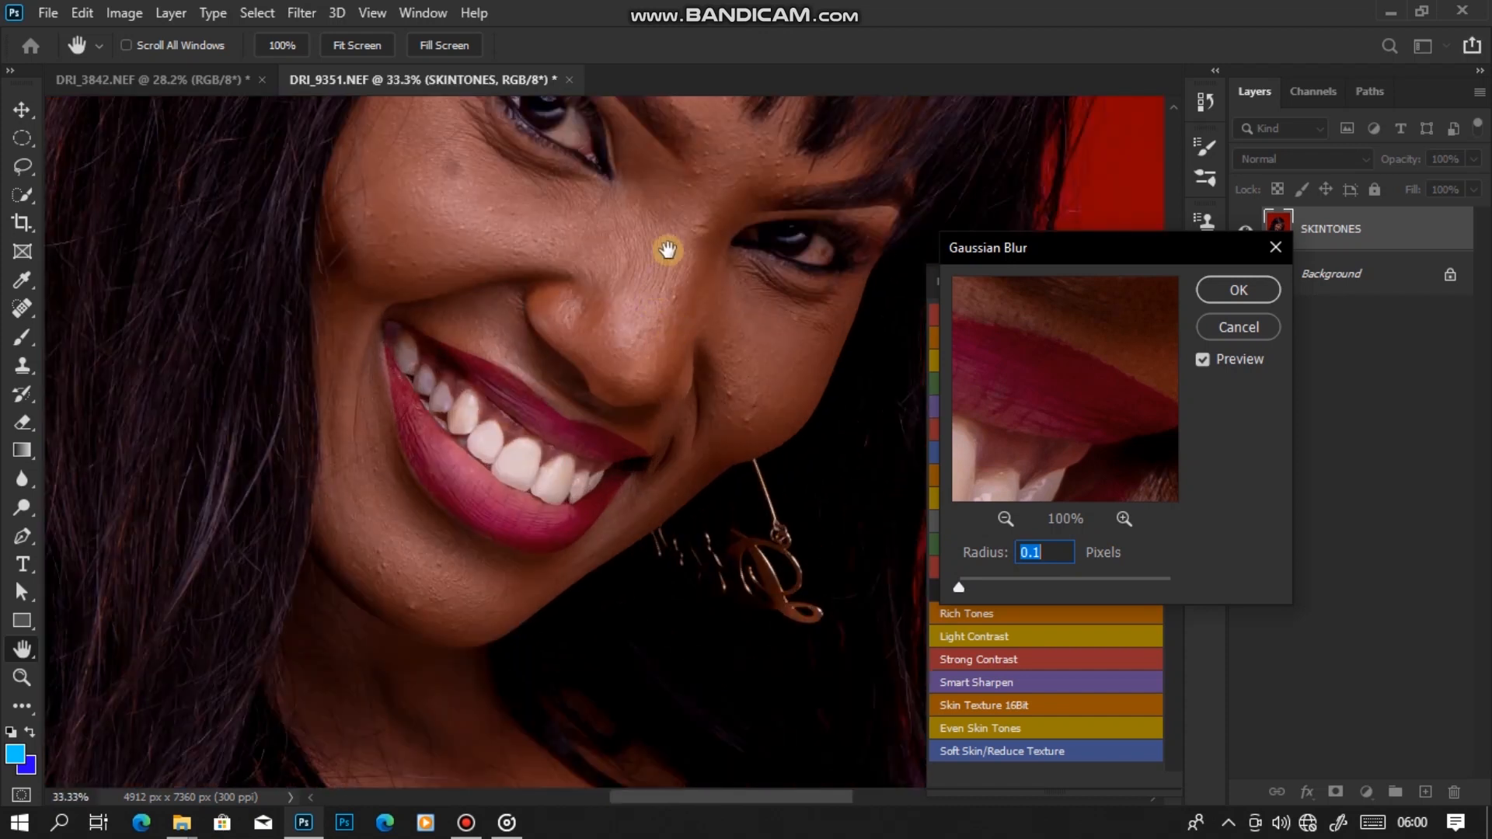
{"action": "left_click_drag", "start_coordinate": [667, 250], "coordinate": [643, 349]}
{"action": "left_click", "coordinate": [643, 348], "text": "ctrl"}
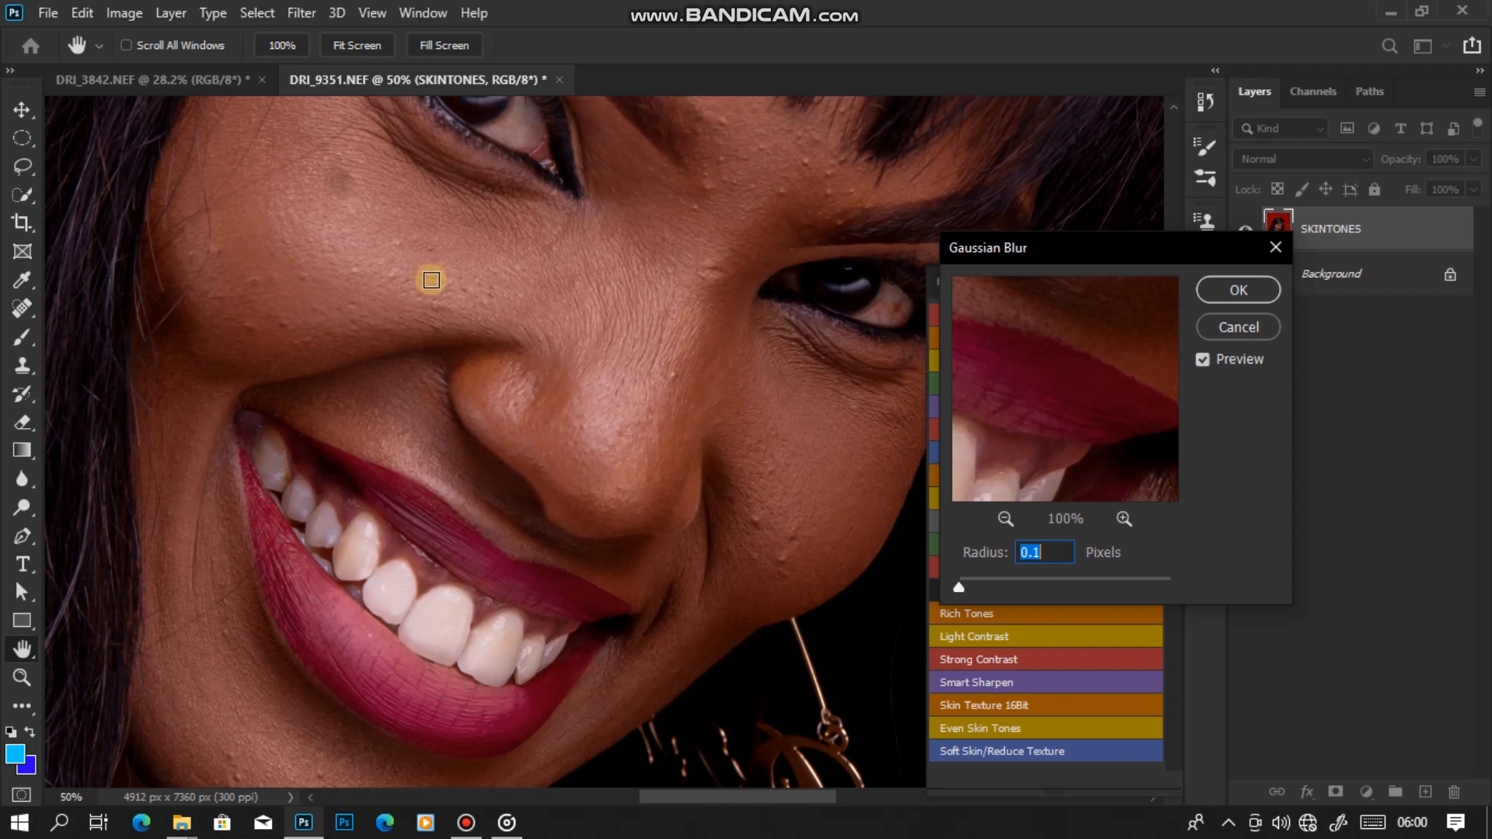
Try Gaussian Blur radii of 1.8, 8.4 and 1.3 pixels on the SKINTONES layer.
{"action": "left_click_drag", "start_coordinate": [966, 590], "coordinate": [979, 584]}
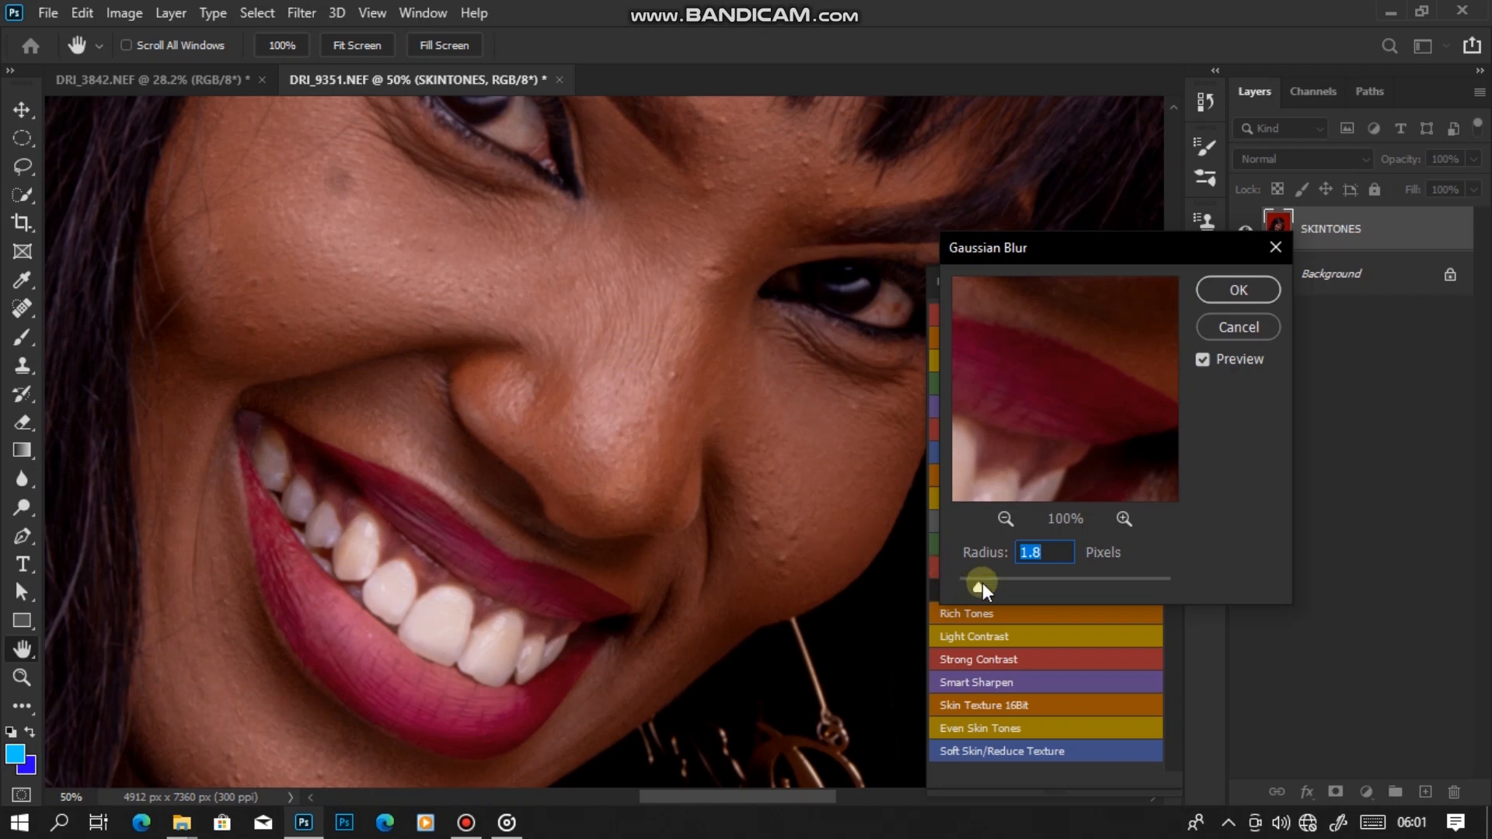
{"action": "left_click_drag", "start_coordinate": [1035, 584], "coordinate": [1035, 585]}
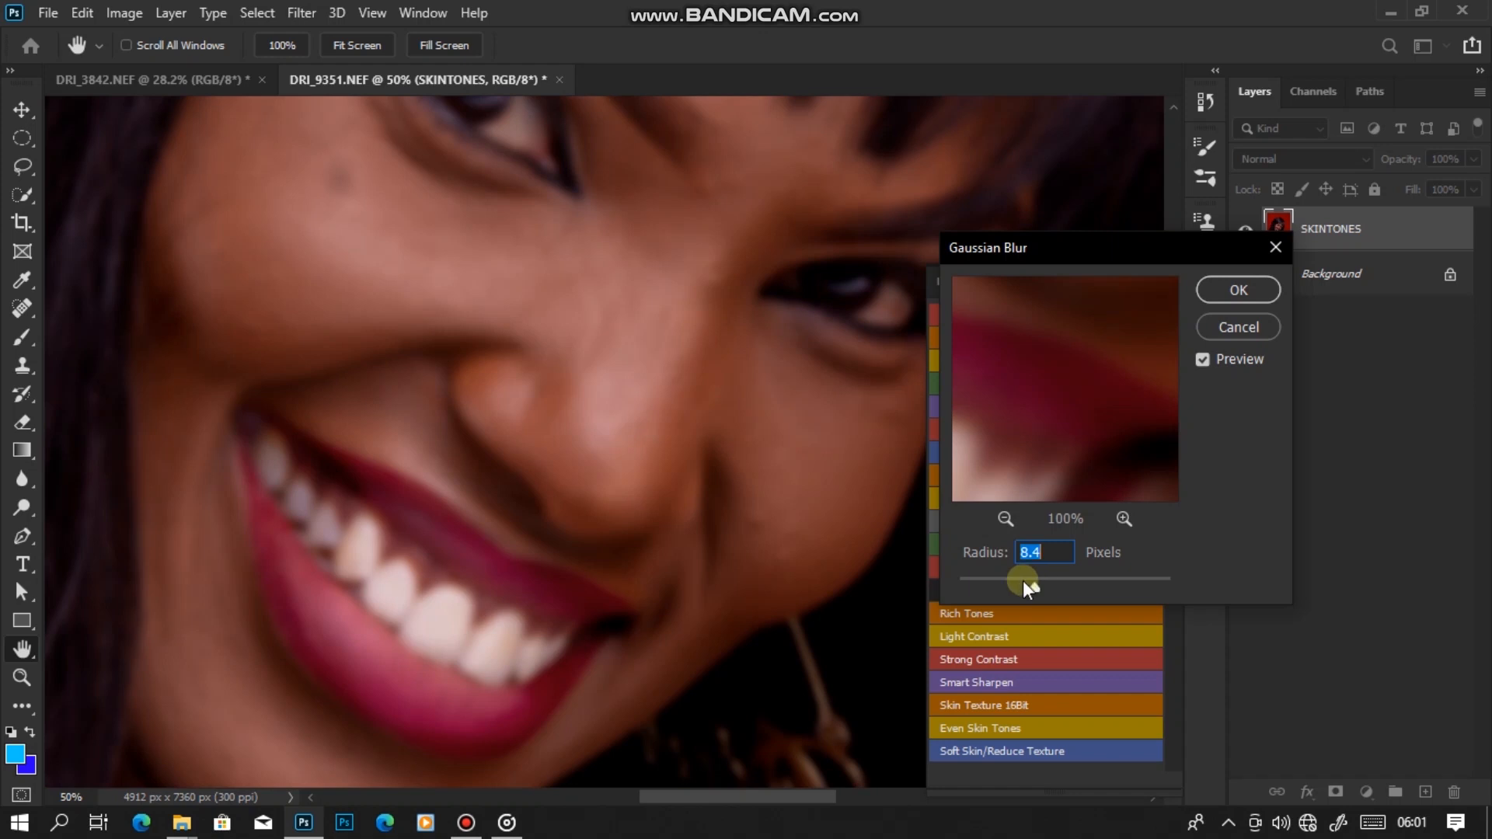
{"action": "left_click_drag", "start_coordinate": [1029, 584], "coordinate": [979, 583]}
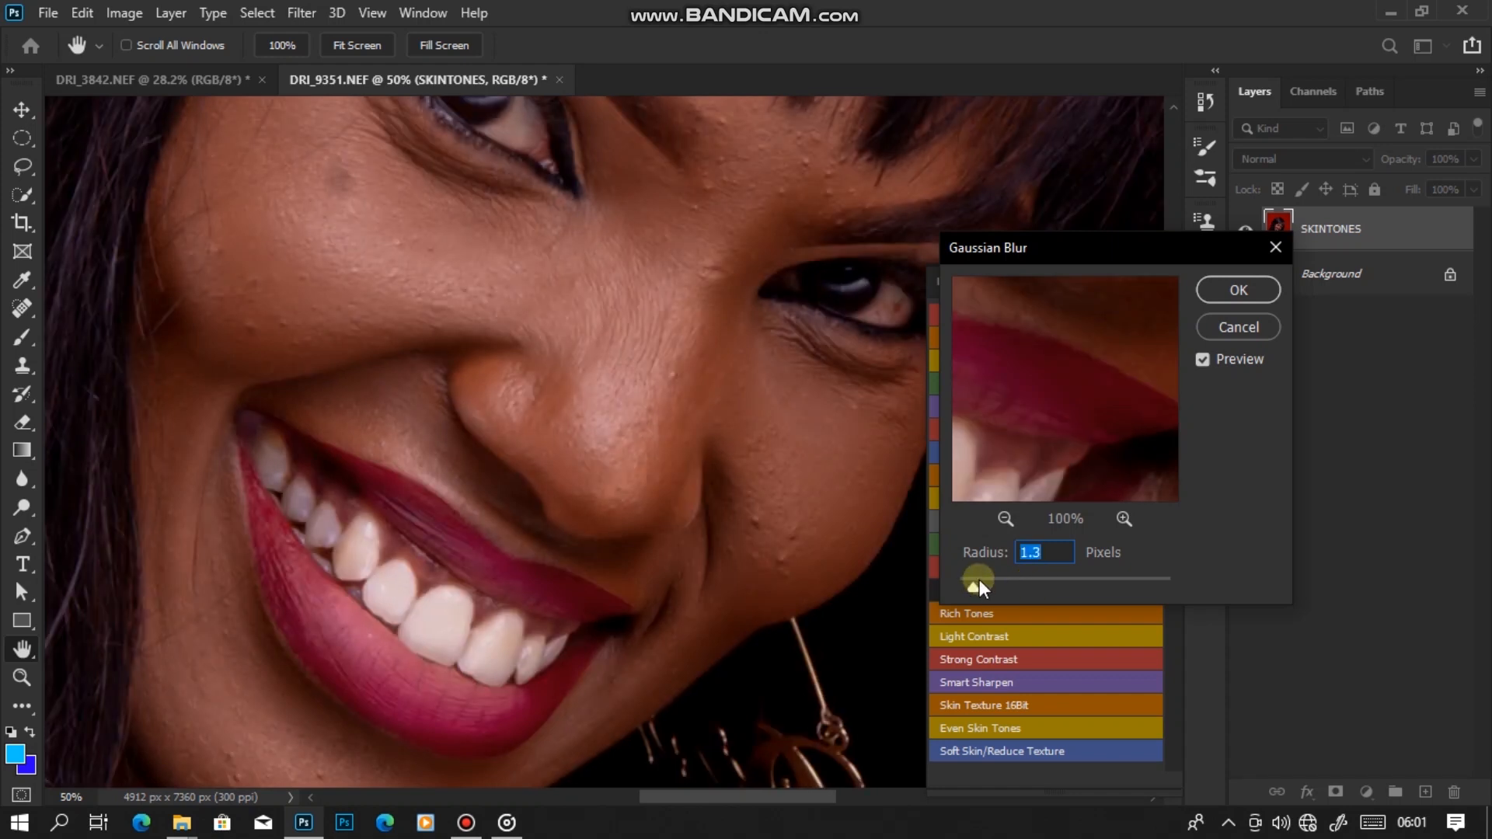
Examine the facial skin texture in the blur preview, both close up and across the whole portrait.
{"action": "key", "text": "ctrl+plus"}
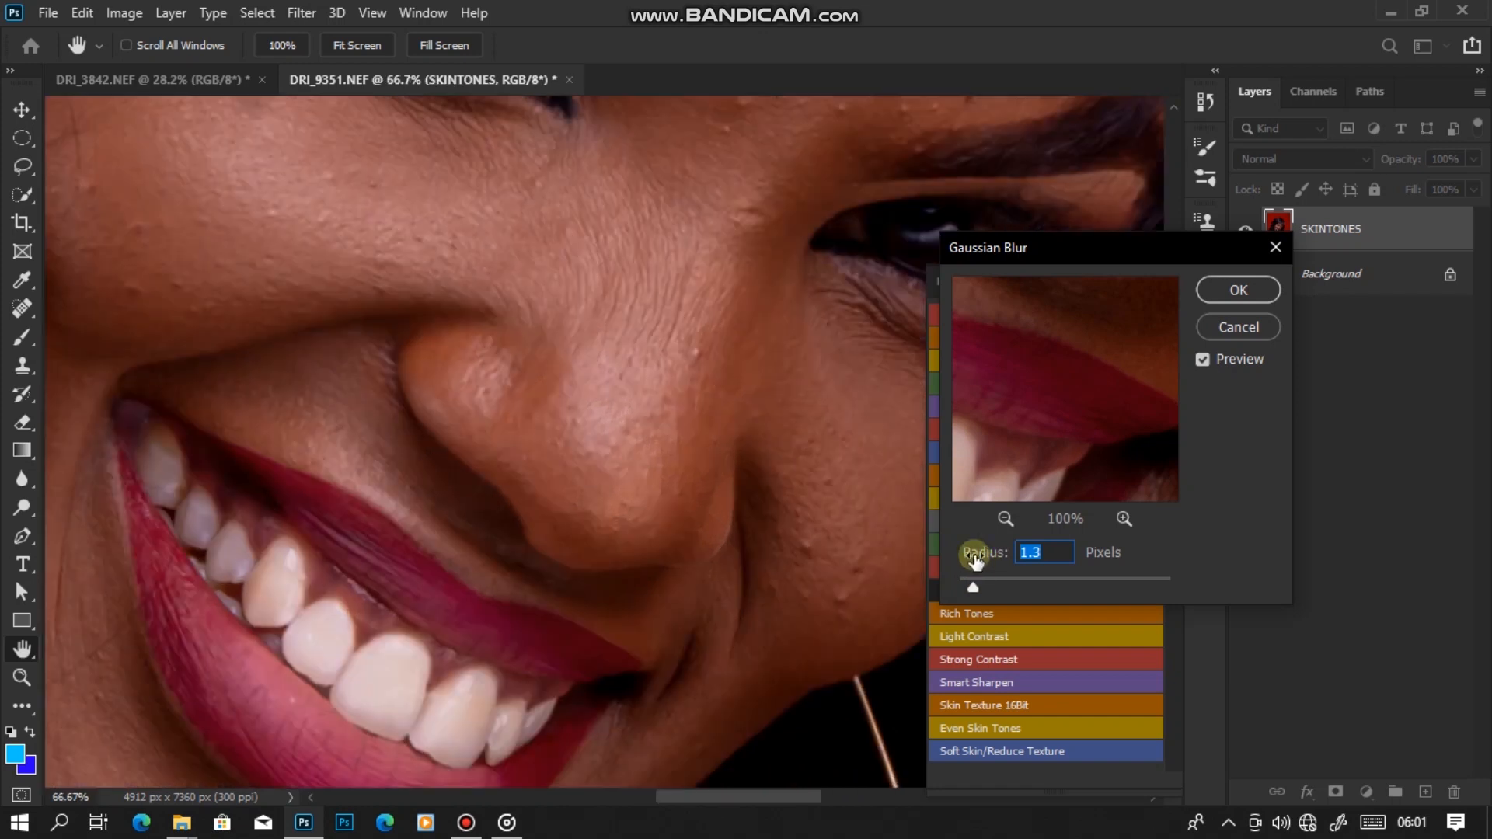
{"action": "key", "text": "ctrl+plus"}
{"action": "key", "text": "ctrl+minus"}
{"action": "key", "text": "ctrl+0"}
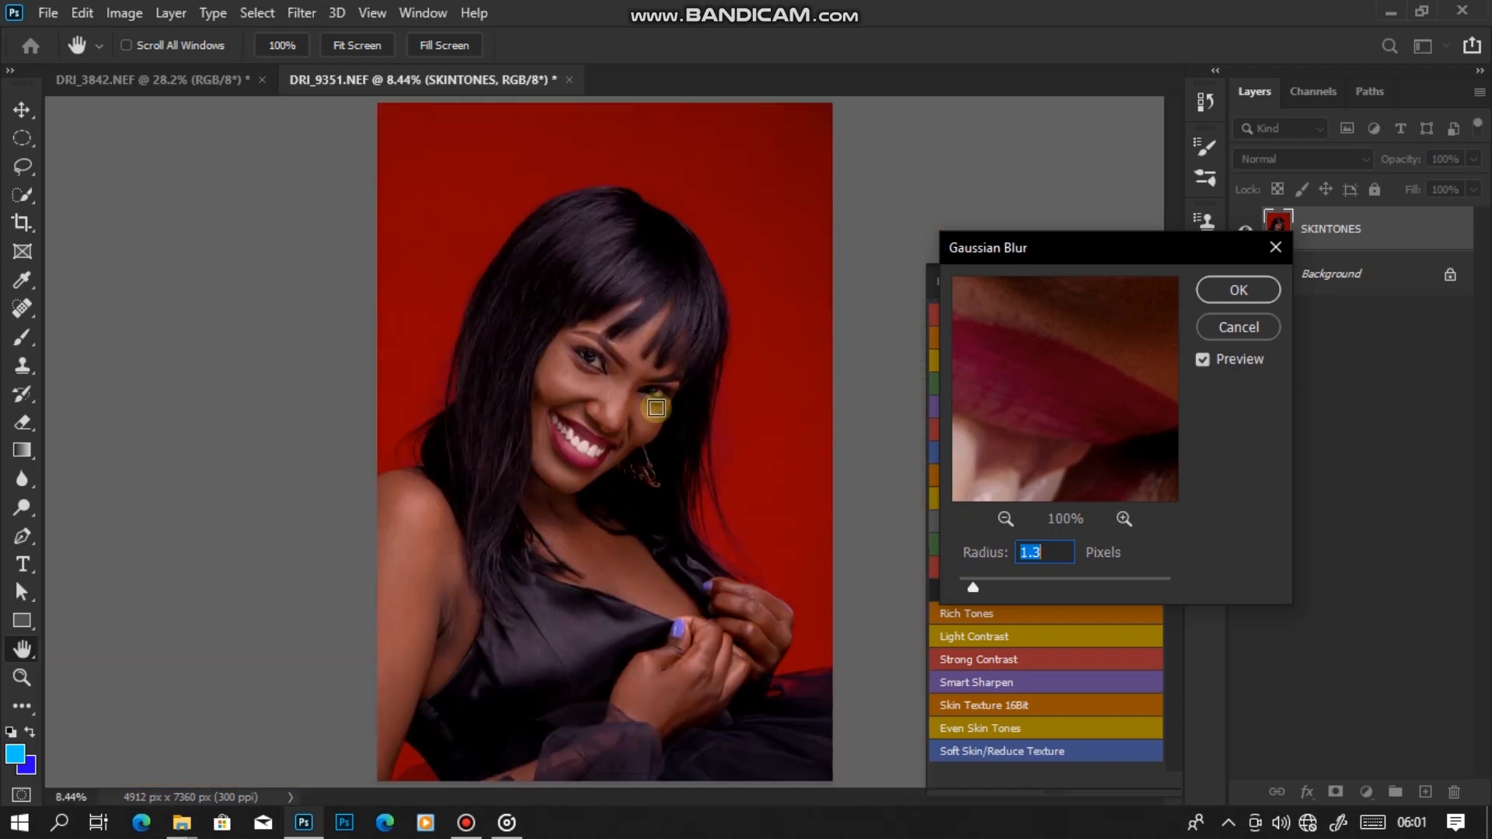
{"action": "key", "text": "ctrl+plus"}
{"action": "key", "text": "ctrl+plus"}
{"action": "key", "text": "ctrl+plus"}
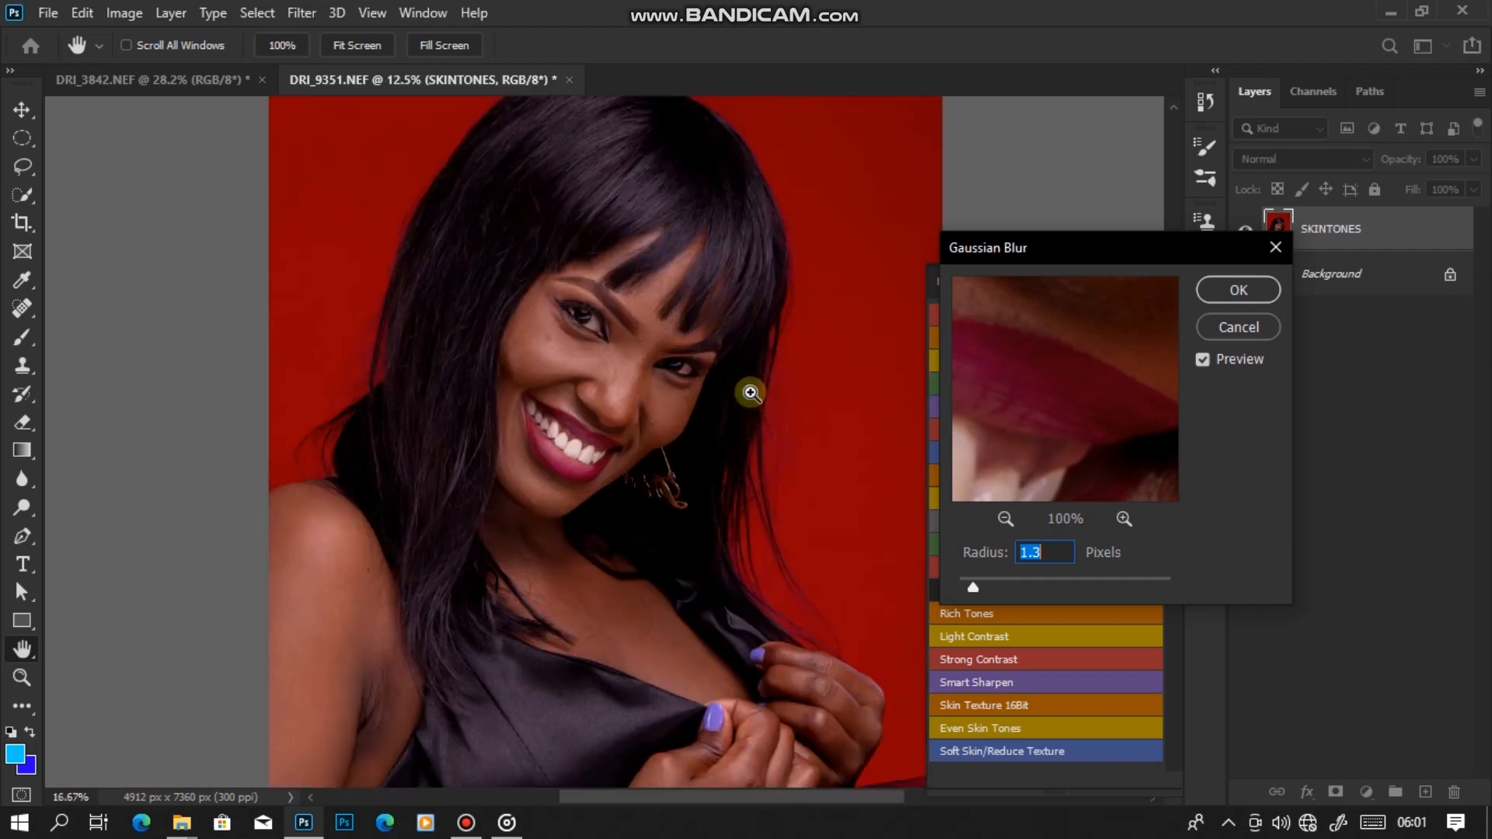
{"action": "key", "text": "ctrl+plus"}
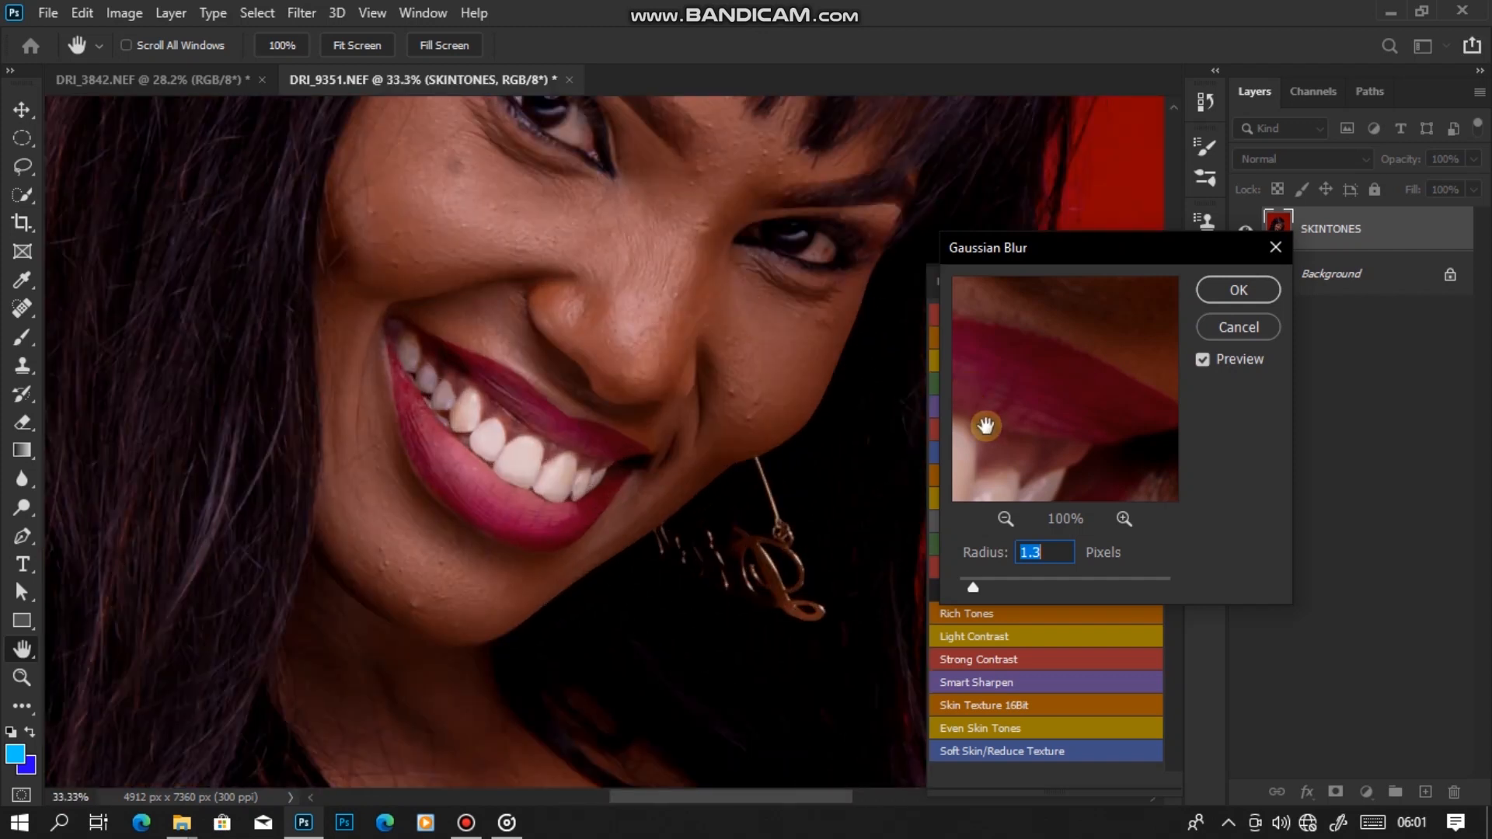
Raise the Gaussian Blur radius to 7.0 pixels and apply it to the SKINTONES layer.
{"action": "left_click_drag", "start_coordinate": [995, 585], "coordinate": [996, 584]}
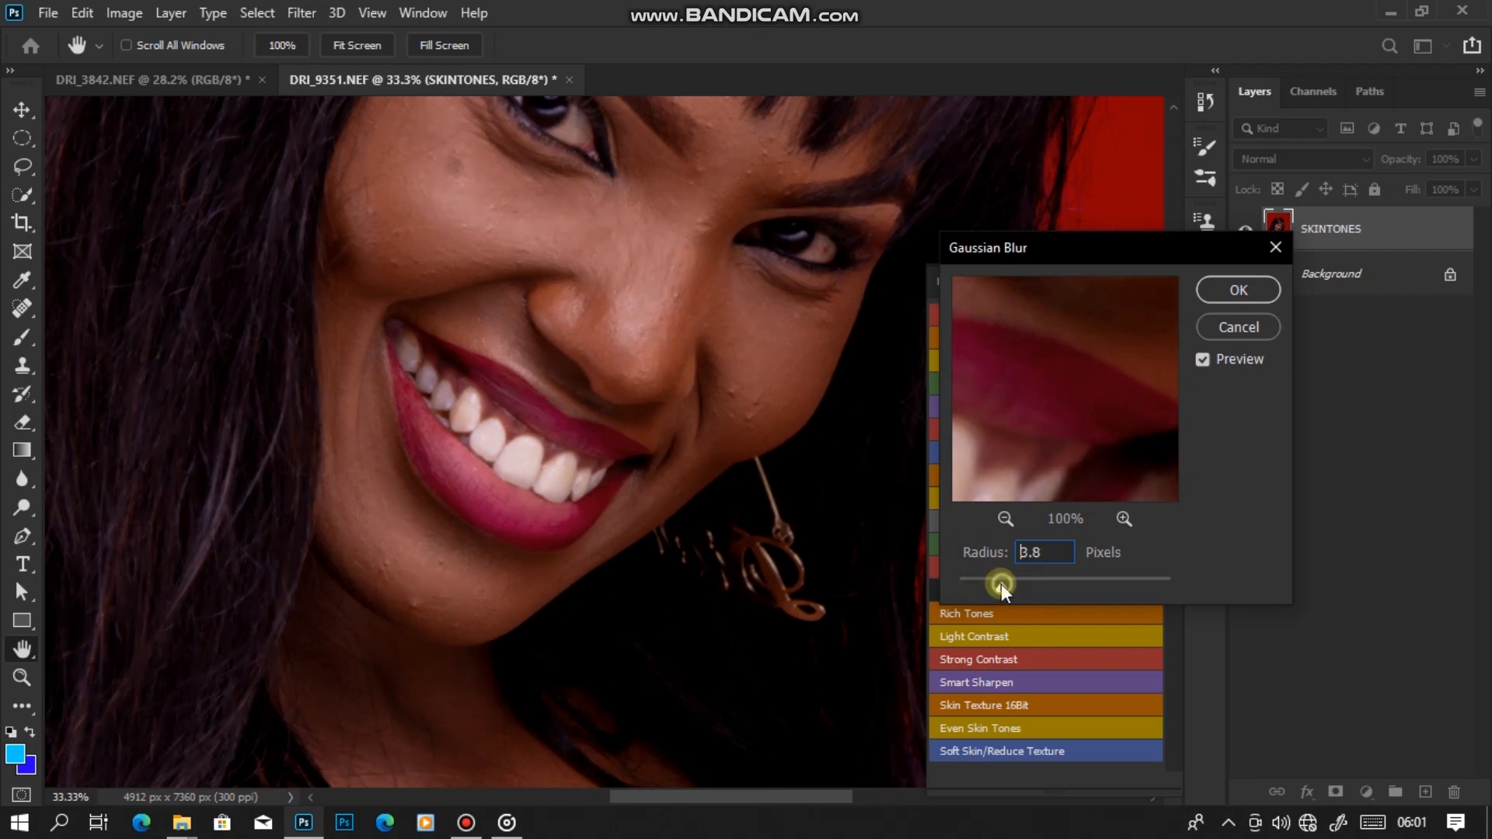
{"action": "mouse_move", "coordinate": [1013, 589]}
{"action": "left_mouse_down"}
{"action": "mouse_move", "coordinate": [1057, 583]}
{"action": "mouse_move", "coordinate": [1007, 584]}
{"action": "left_mouse_up"}
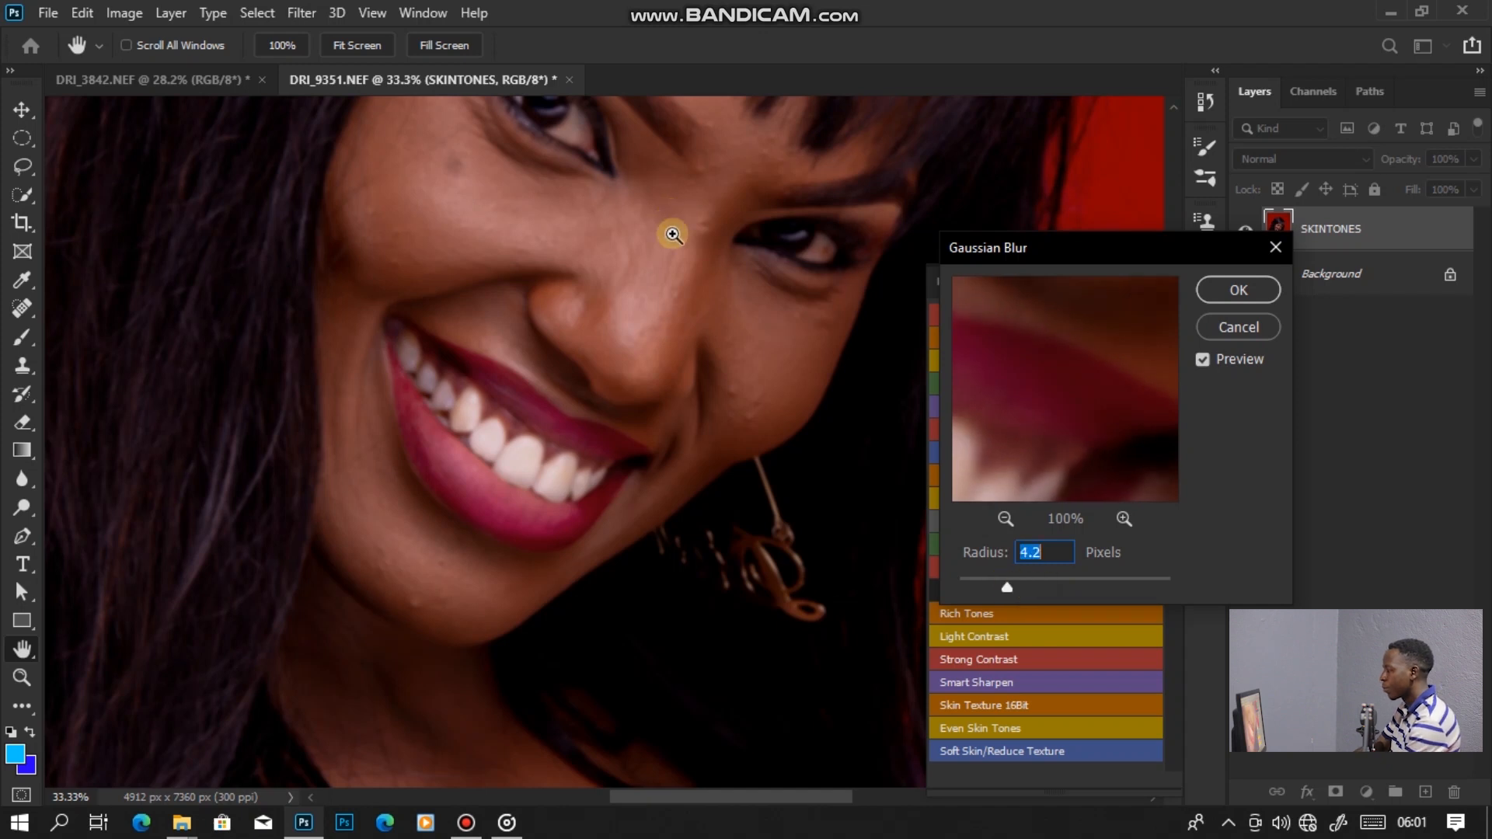
{"action": "key", "text": "ctrl+plus"}
{"action": "left_click_drag", "start_coordinate": [679, 235], "coordinate": [746, 433]}
{"action": "left_click_drag", "start_coordinate": [1009, 587], "coordinate": [1022, 586]}
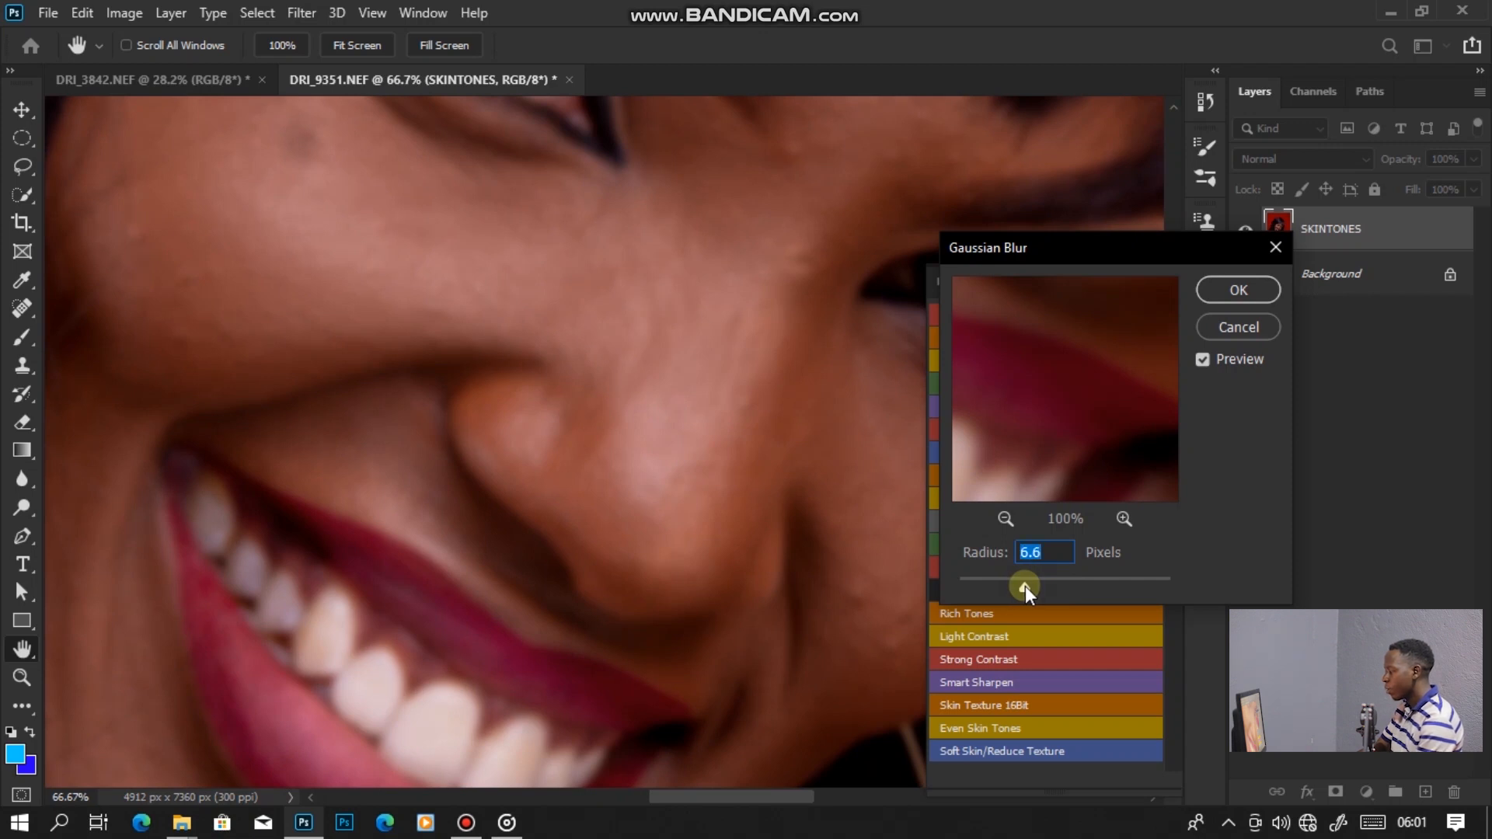
{"action": "left_click_drag", "start_coordinate": [1024, 586], "coordinate": [1027, 585]}
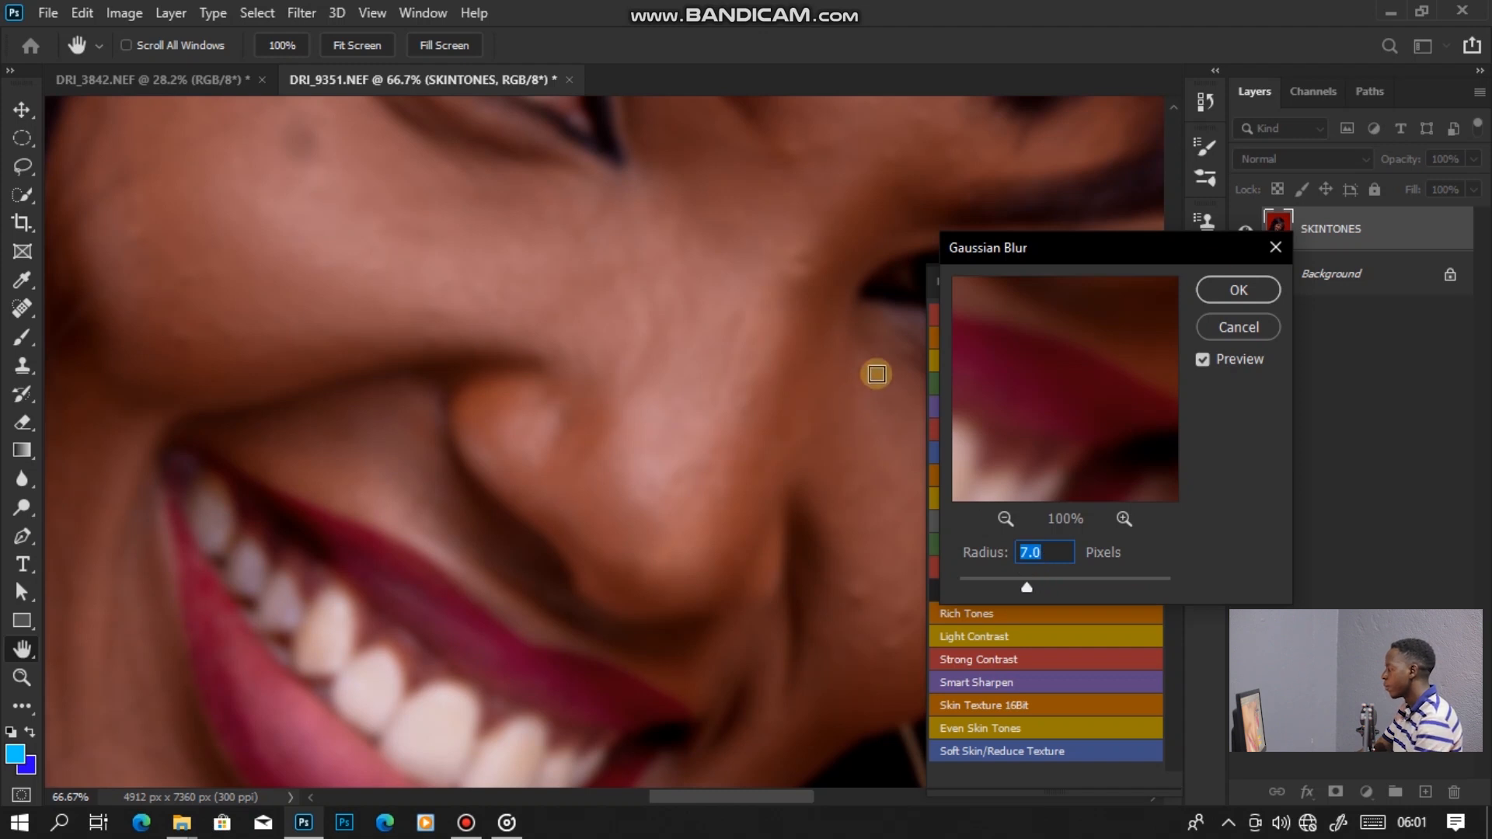
{"action": "left_click", "coordinate": [1238, 290]}
Duplicate the Background layer again and move the copy above the SKINTONES layer.
{"action": "key", "text": "b"}
{"action": "scroll", "coordinate": [666, 367], "scroll_direction": "down", "scroll_amount": 3}
{"action": "scroll", "coordinate": [666, 367], "scroll_direction": "down", "scroll_amount": 4}
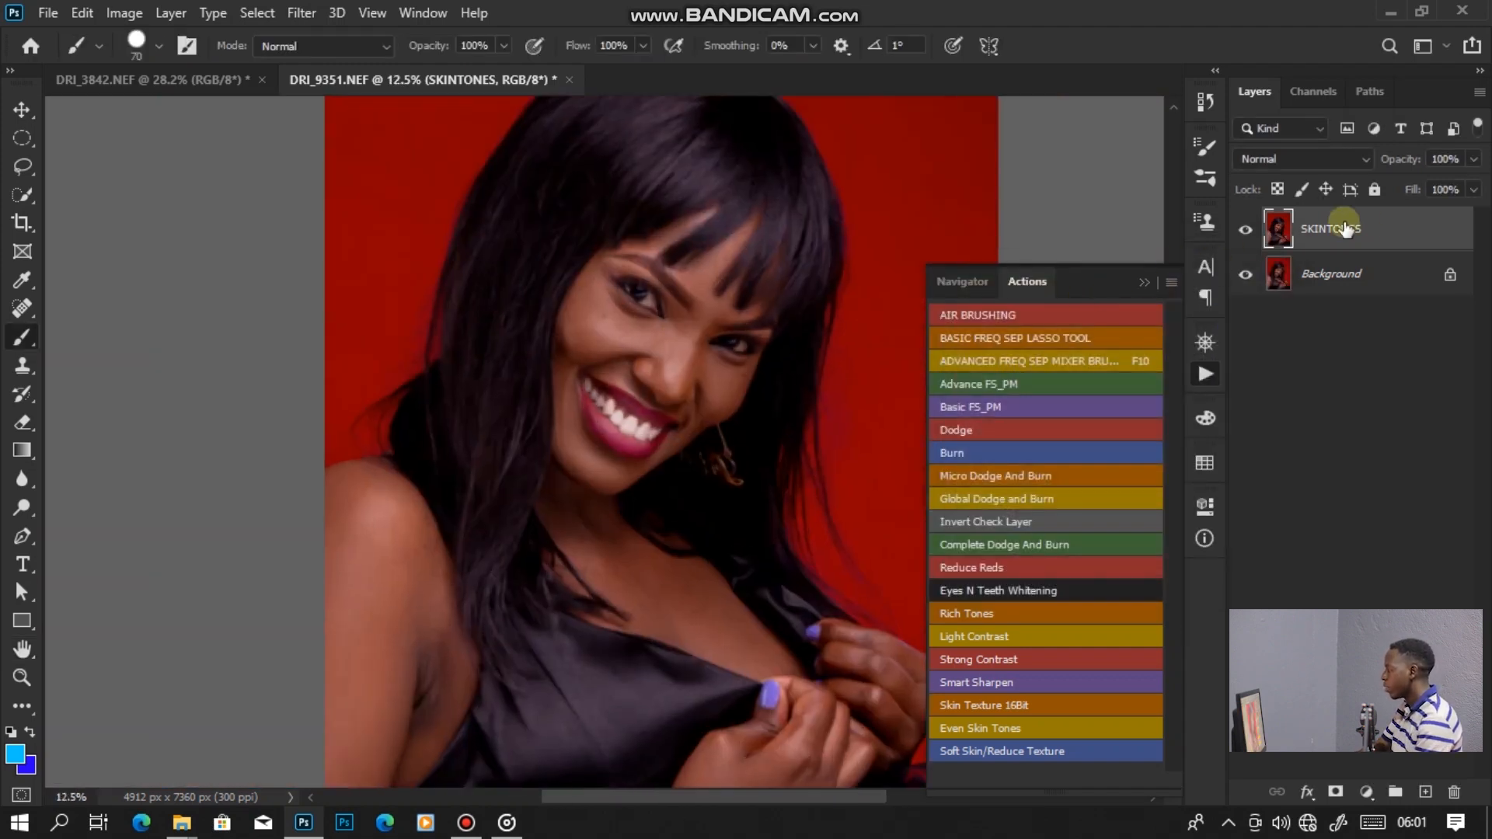
{"action": "left_click", "coordinate": [1329, 275]}
{"action": "left_click_drag", "start_coordinate": [1334, 279], "coordinate": [1426, 793]}
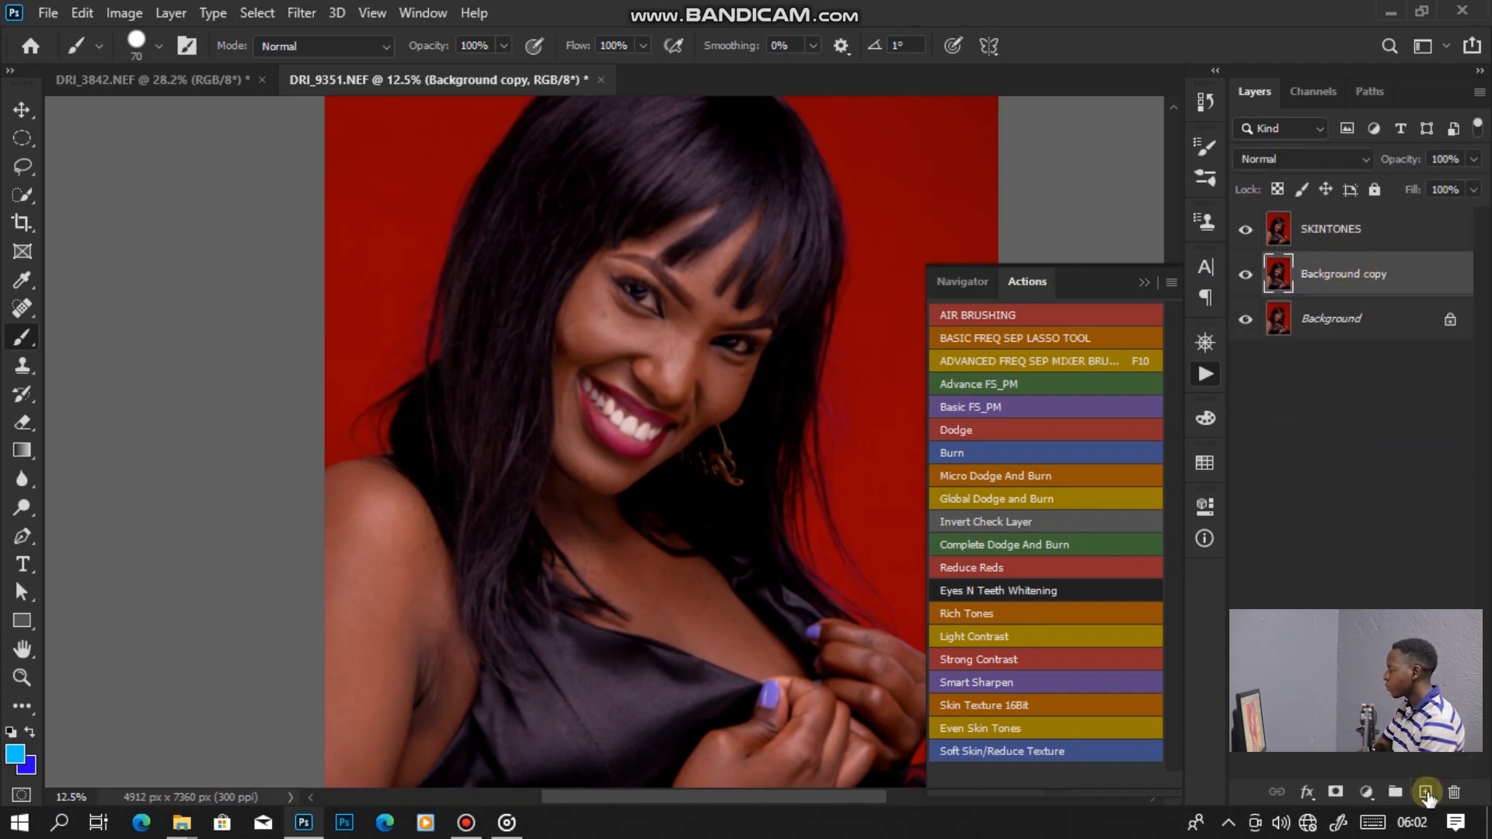
{"action": "left_click_drag", "start_coordinate": [1365, 280], "coordinate": [1383, 211]}
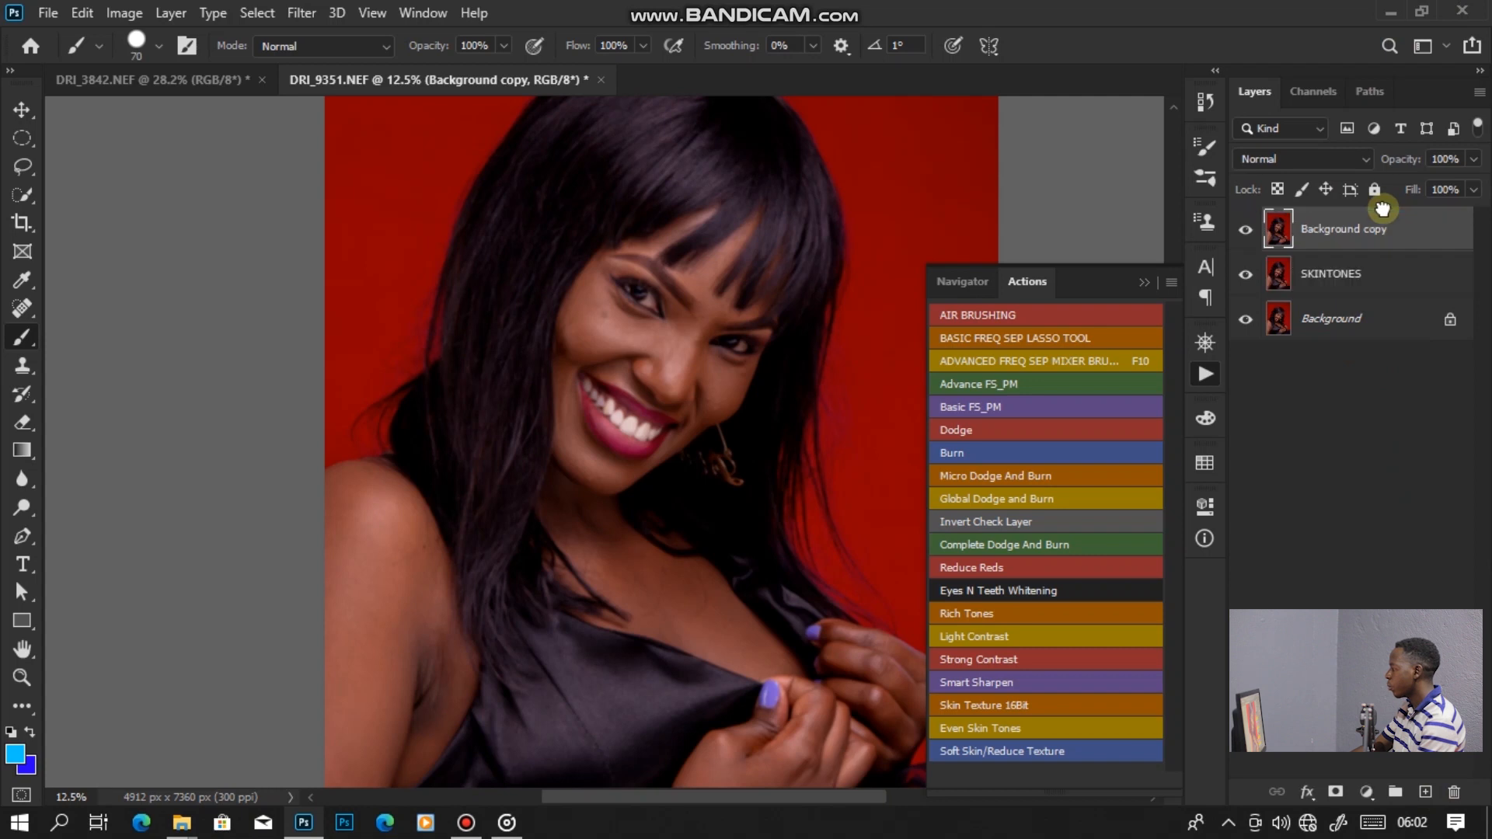
Rename the top Background copy layer as TEXTURE.
{"action": "double_click", "coordinate": [1353, 237]}
{"action": "type", "text": "T"}
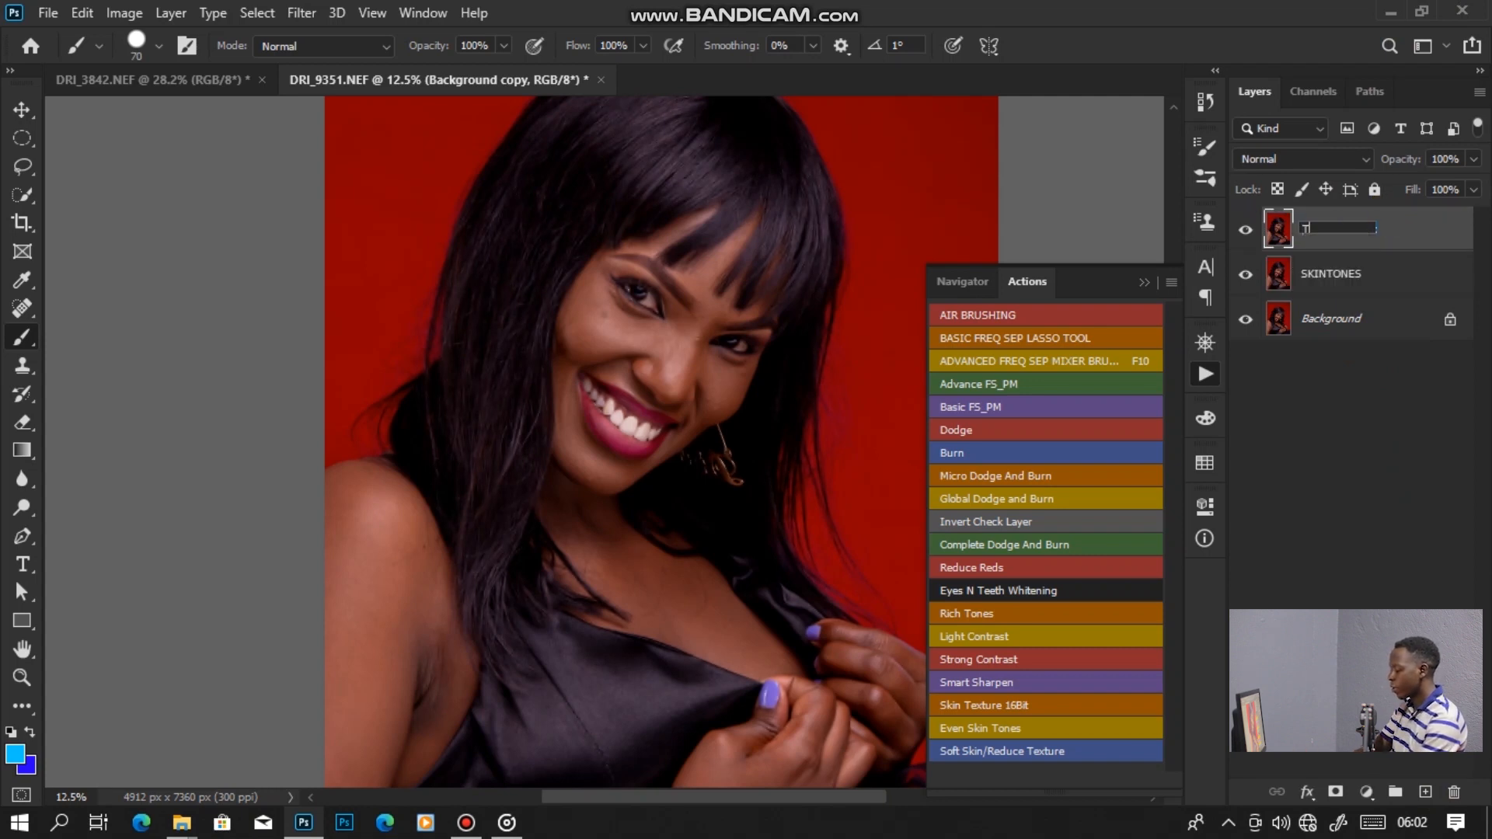
{"action": "type", "text": "EXTURE"}
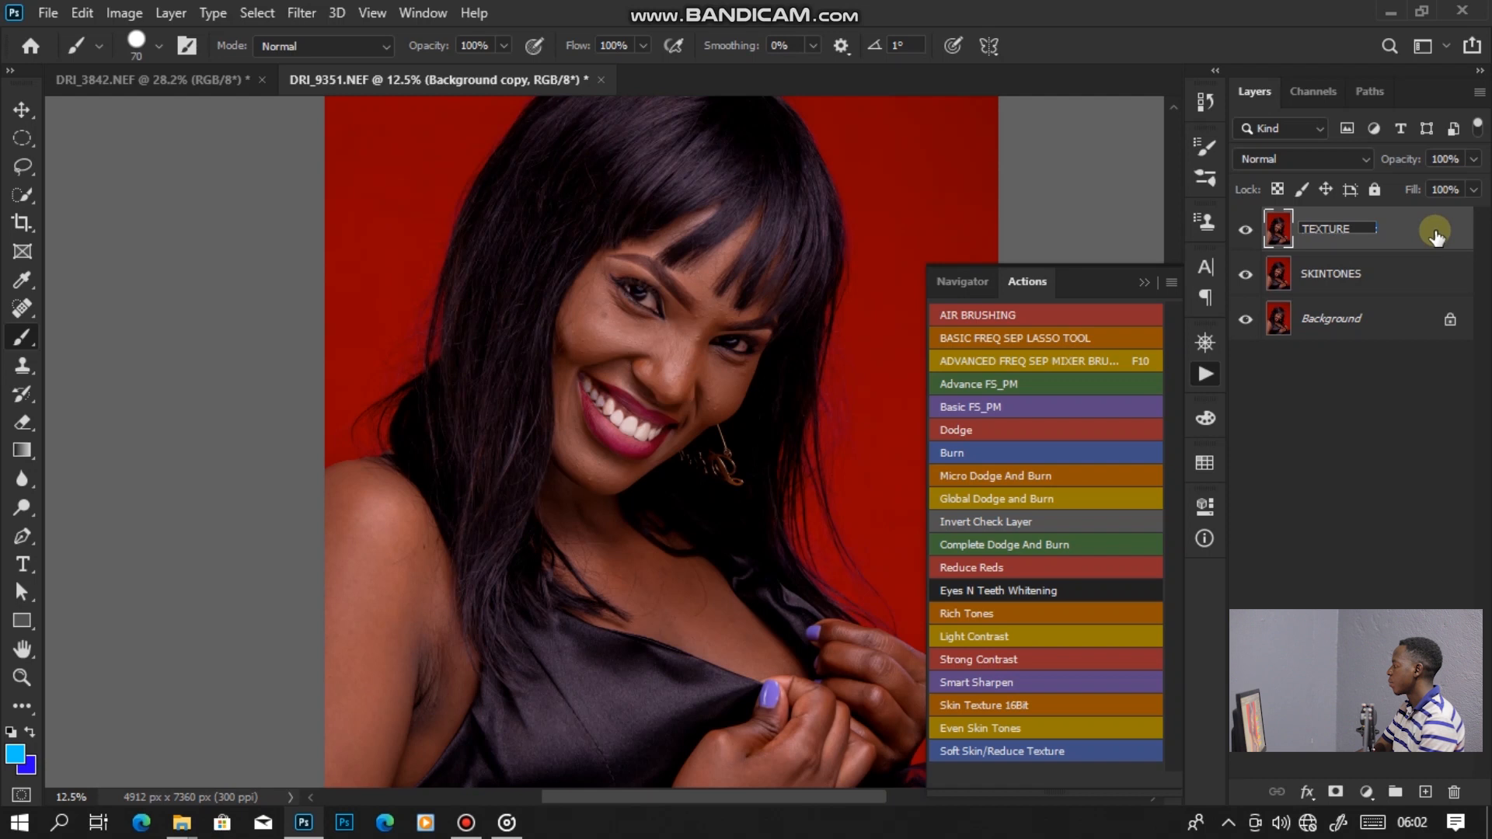
{"action": "key", "text": "Return"}
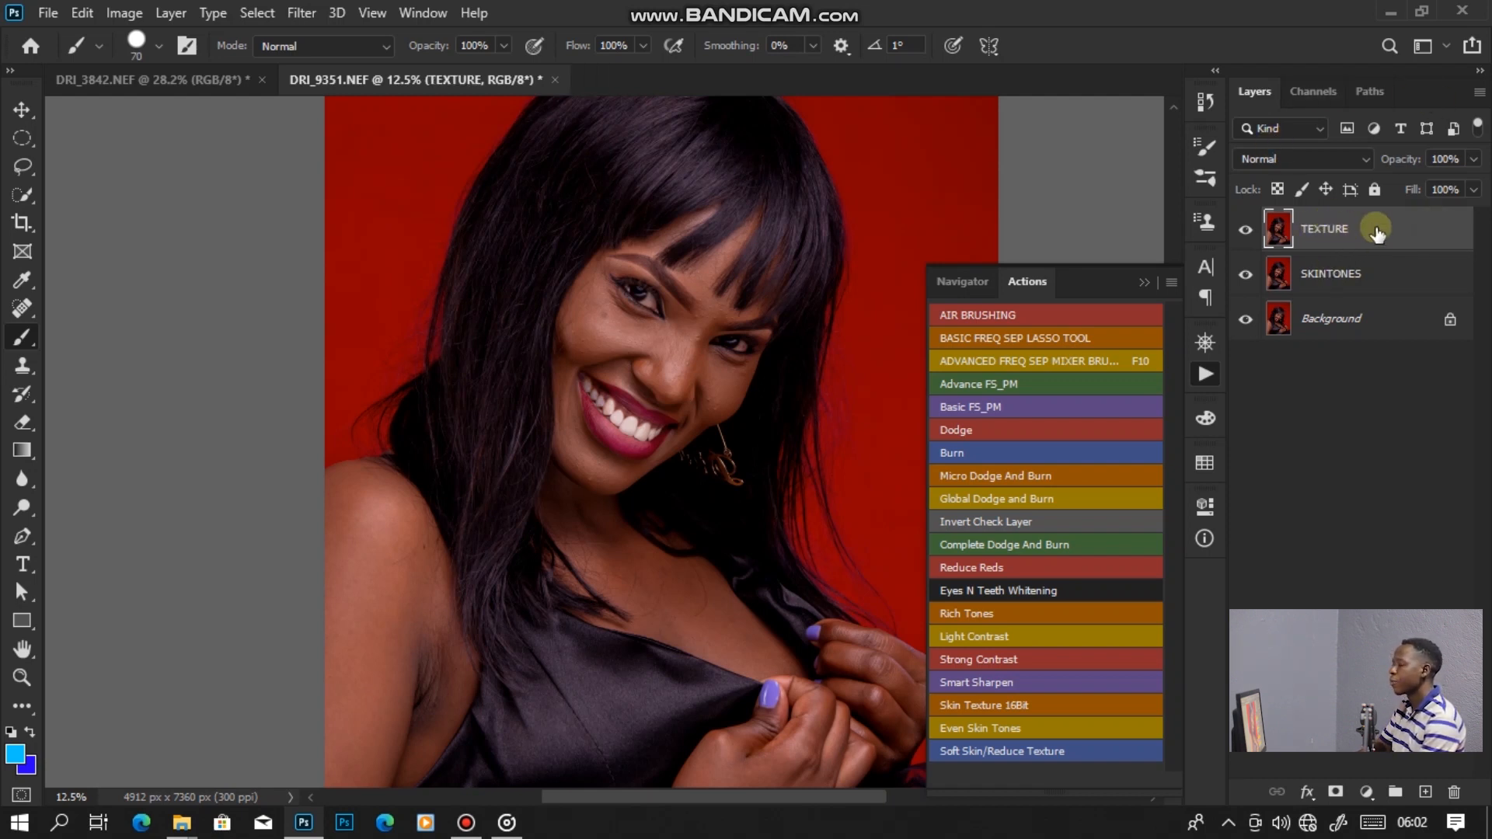
Open Apply Image for the TEXTURE layer and choose SKINTONES as the source layer.
{"action": "left_click", "coordinate": [126, 13]}
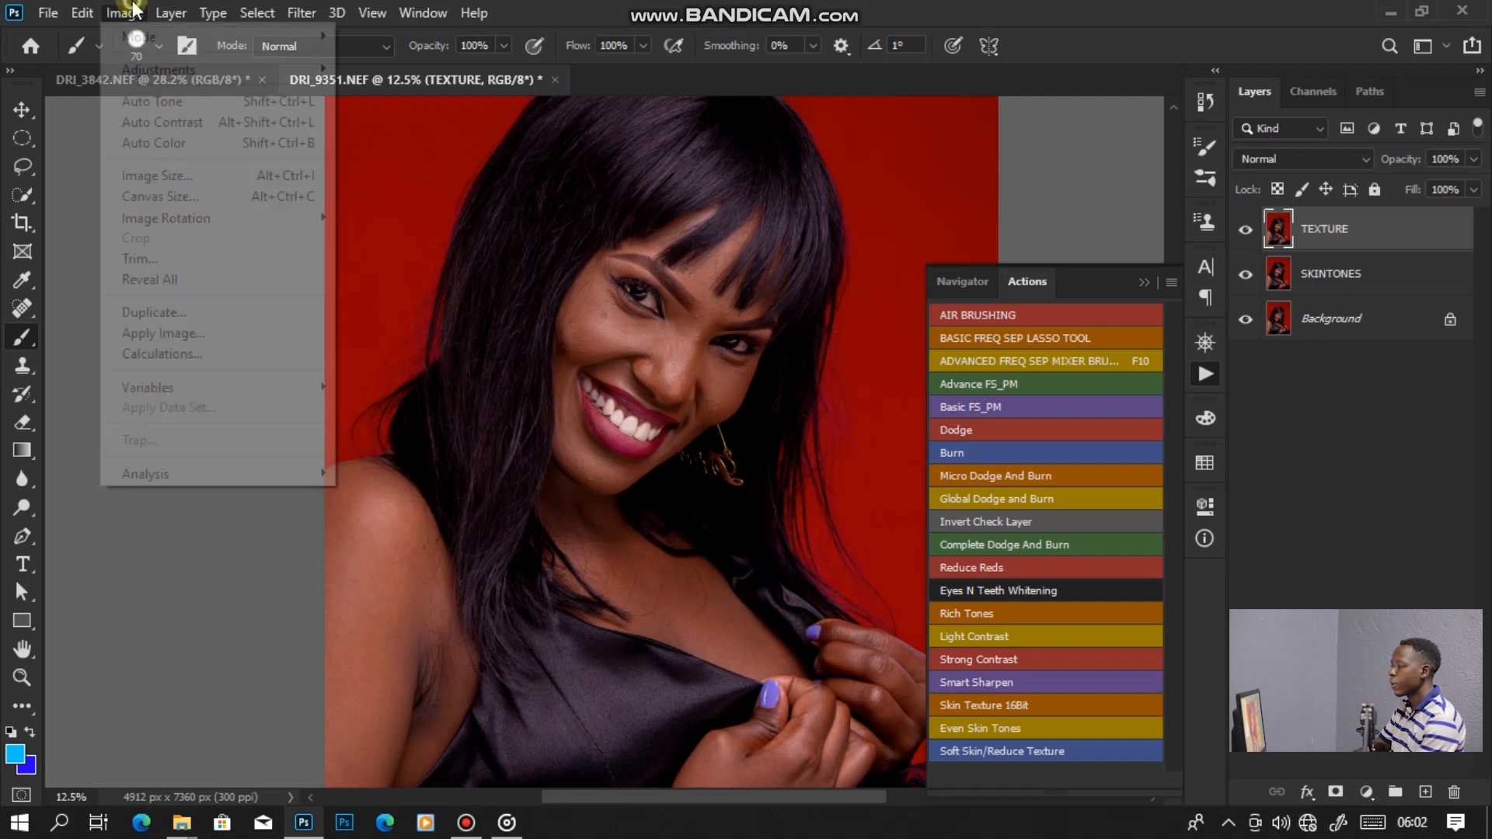
{"action": "left_click", "coordinate": [163, 332]}
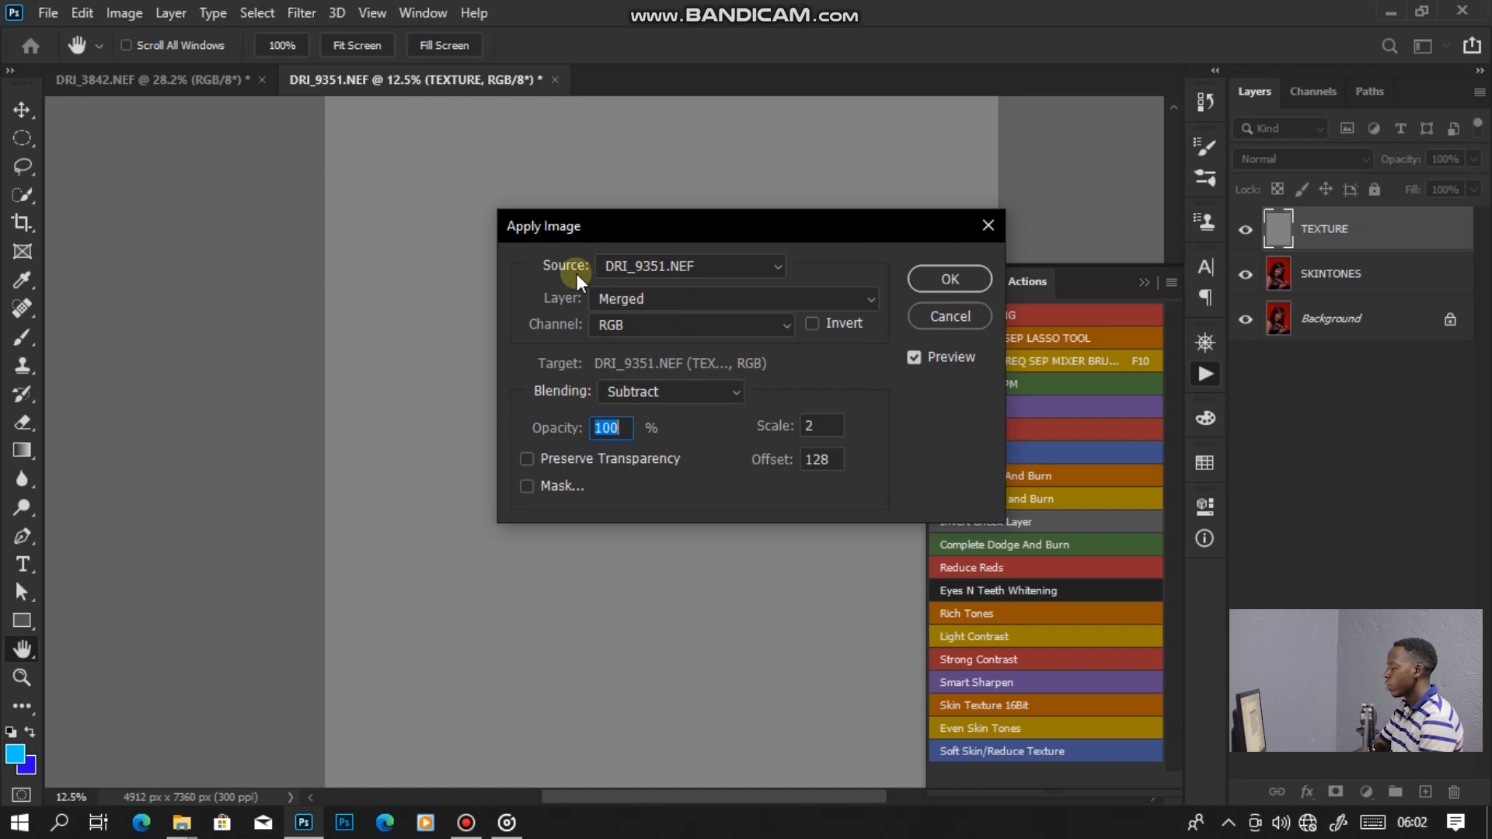
{"action": "left_click", "coordinate": [628, 303]}
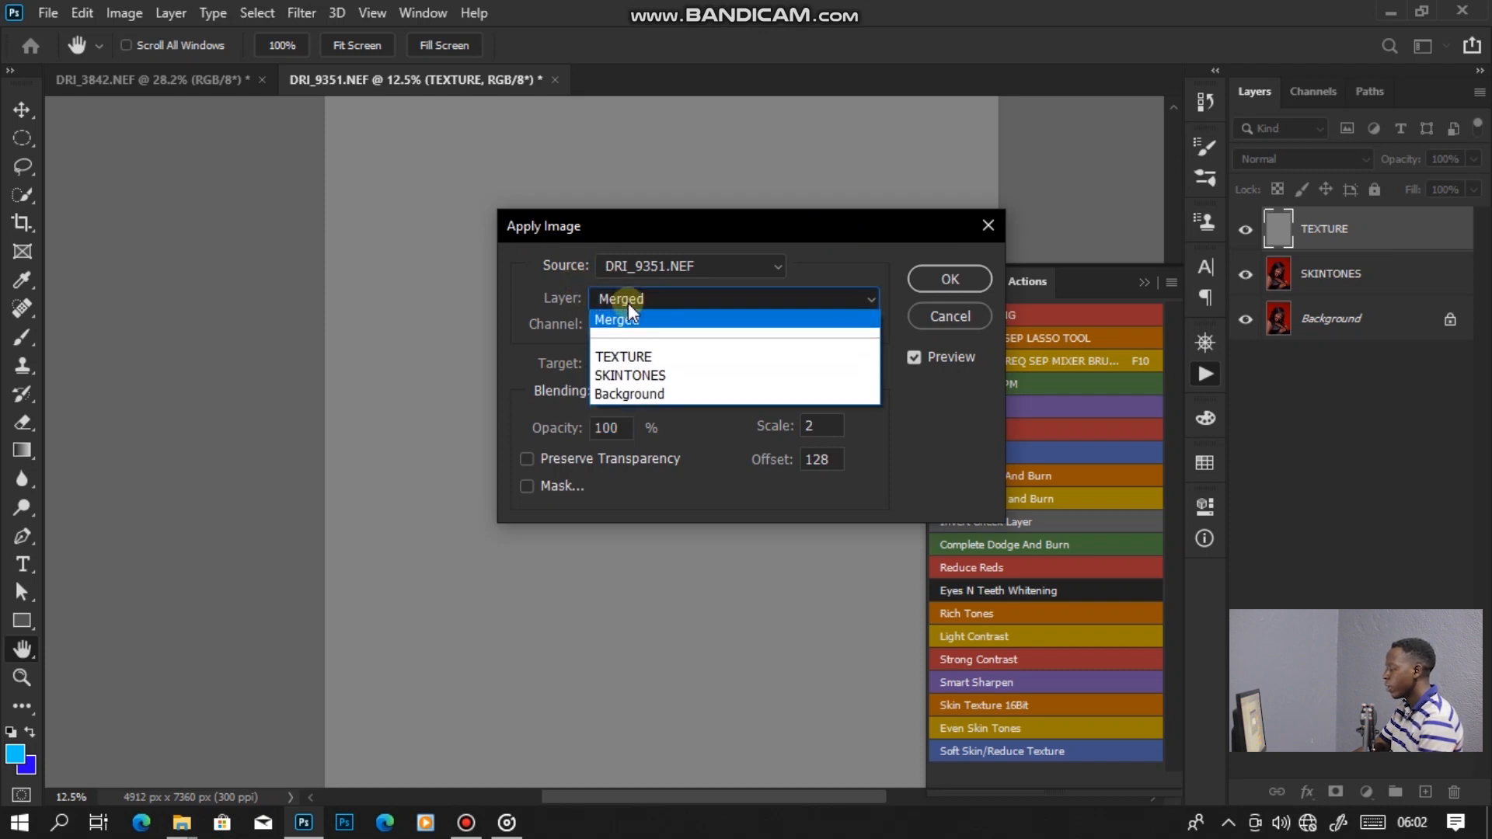
{"action": "left_click", "coordinate": [631, 377]}
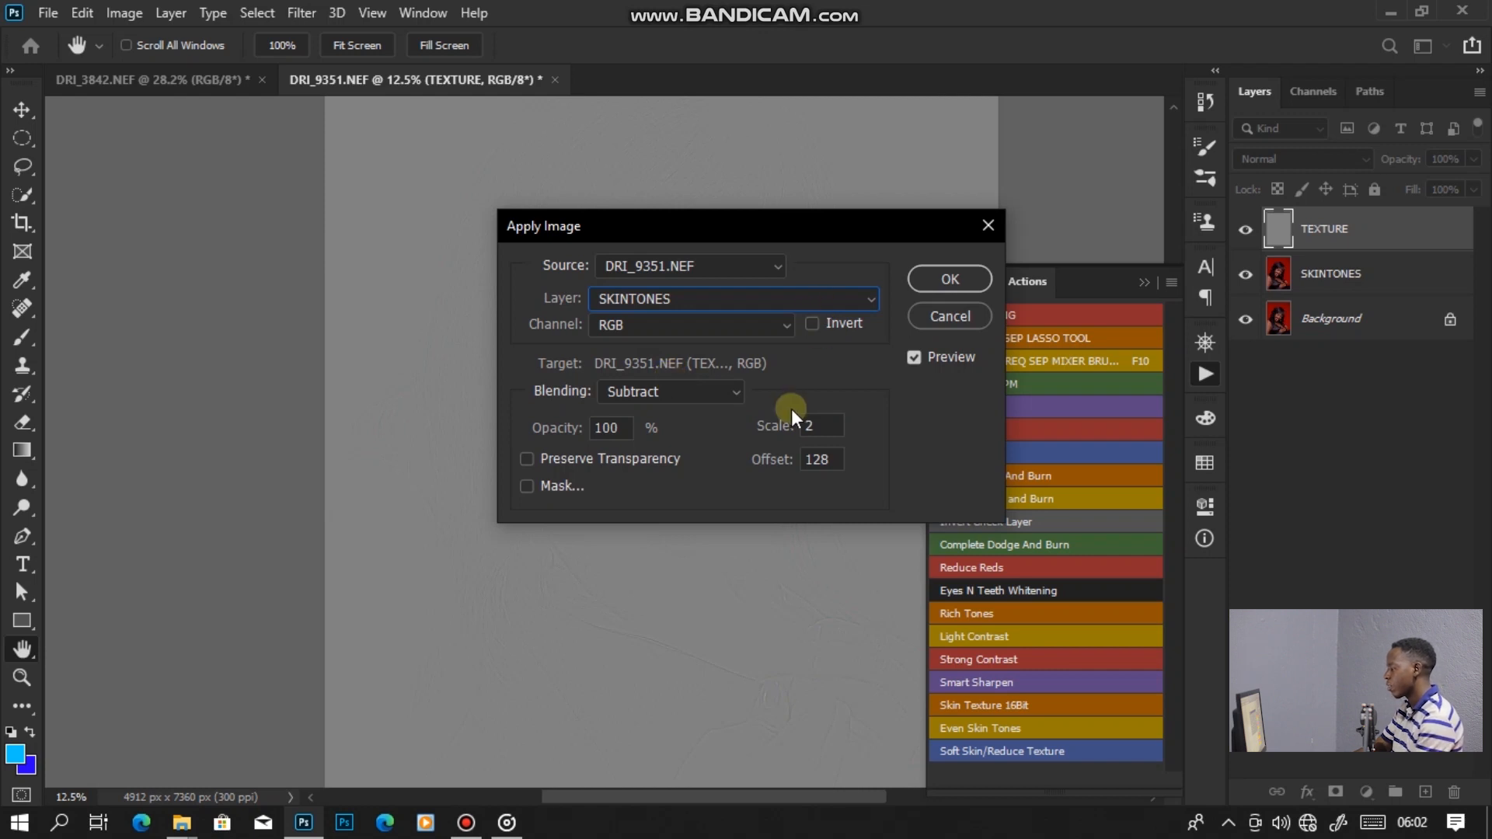
Apply the SKINTONES image to the TEXTURE layer using the RGB channel, Subtract blending, 100% opacity, scale 2 and offset 128.
{"action": "left_click", "coordinate": [670, 326]}
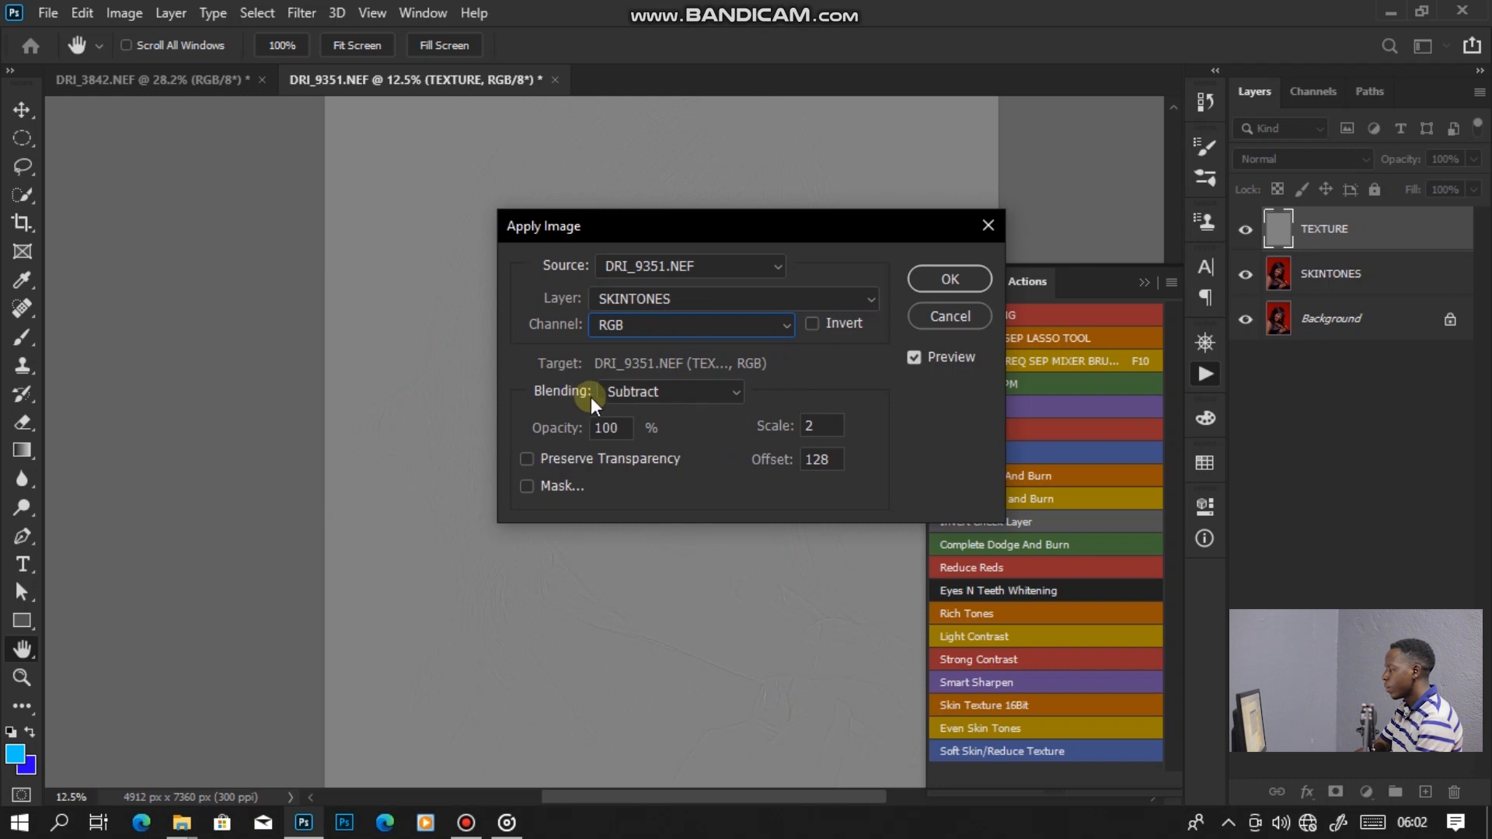
{"action": "left_click", "coordinate": [639, 391]}
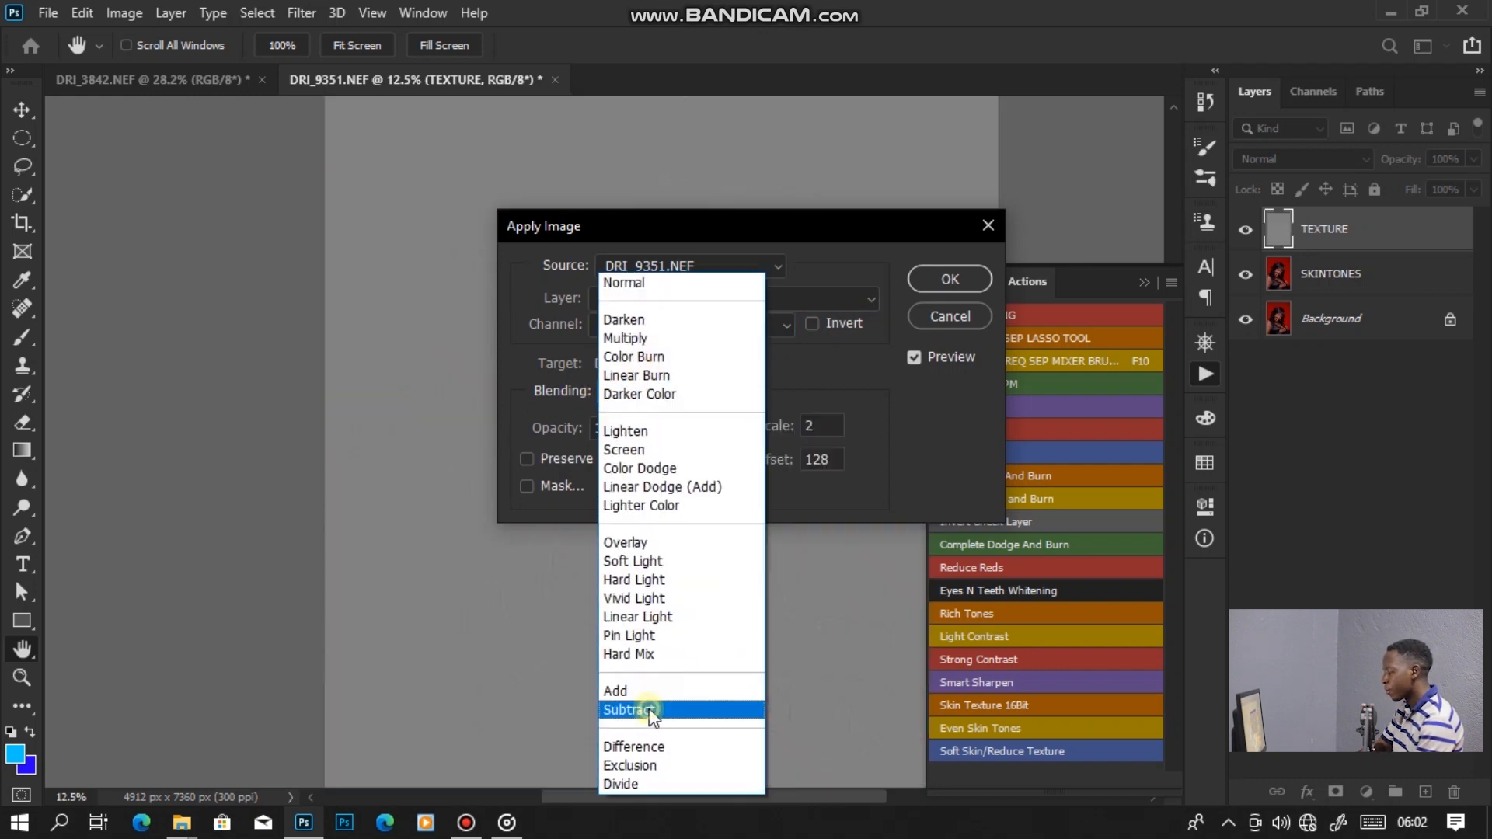
{"action": "left_click", "coordinate": [650, 712]}
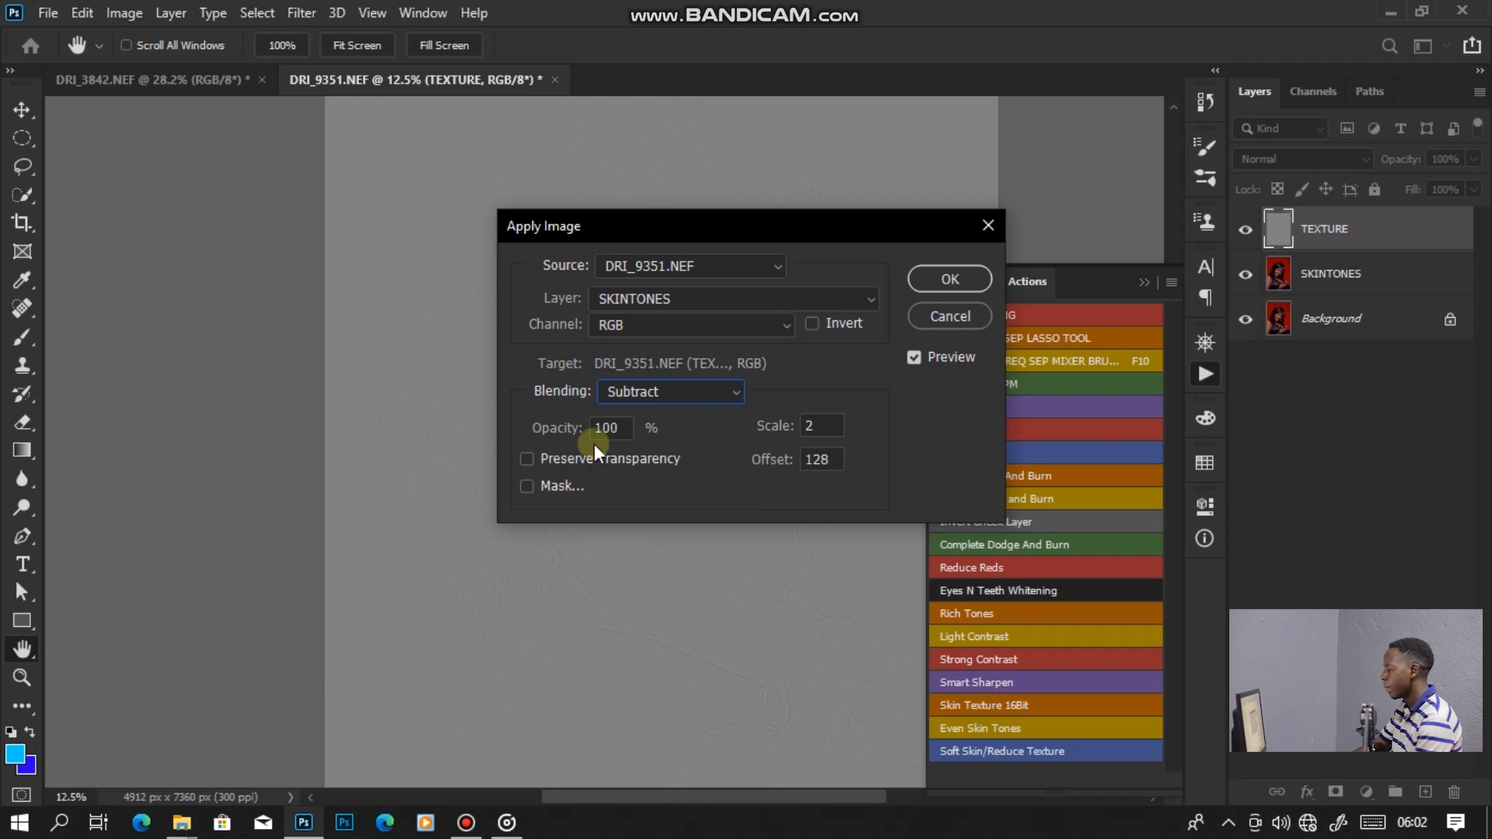
{"action": "left_click", "coordinate": [614, 432]}
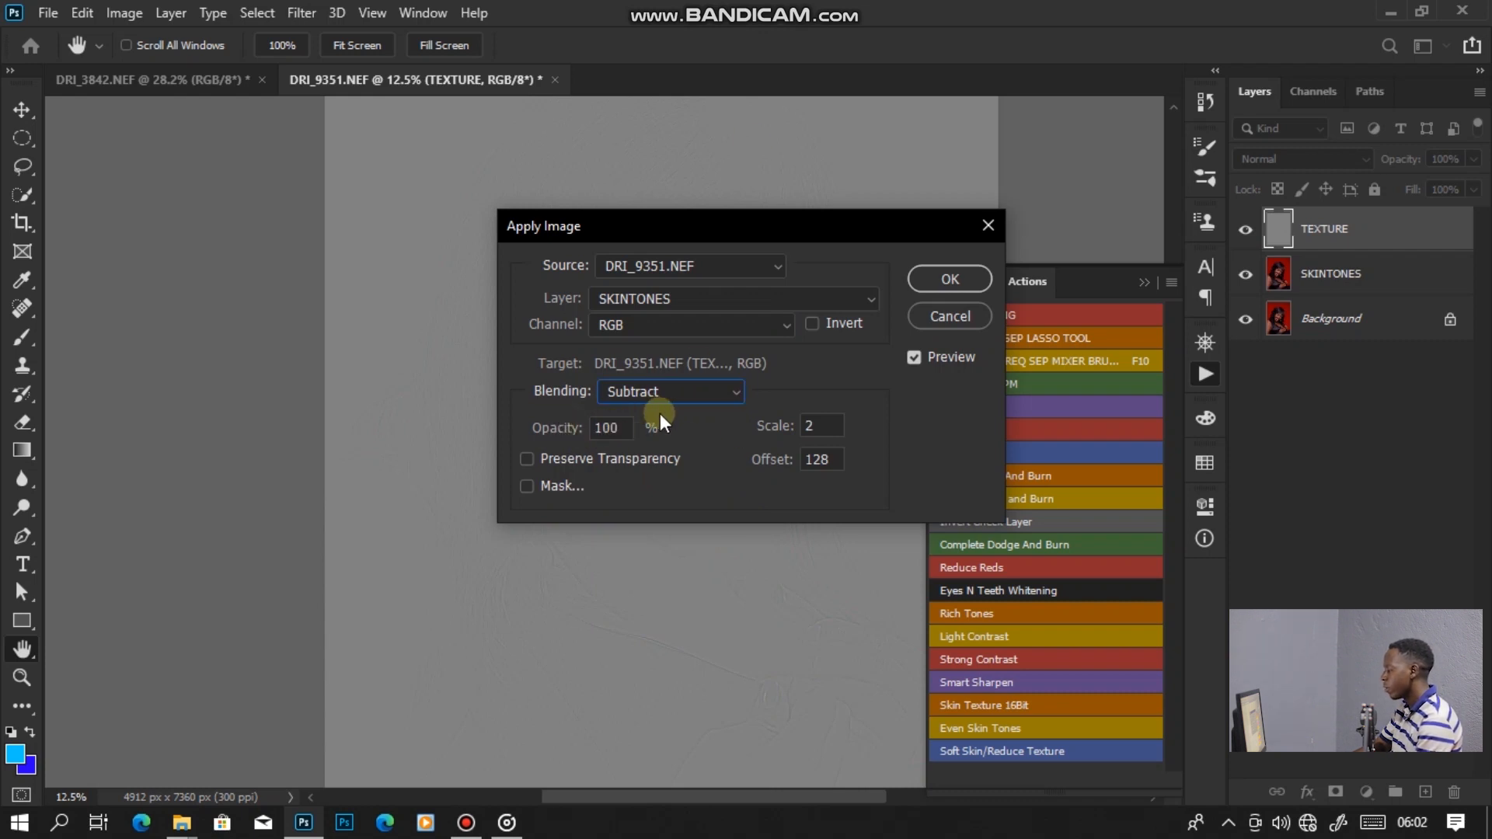
{"action": "left_click_drag", "start_coordinate": [774, 432], "coordinate": [1023, 439]}
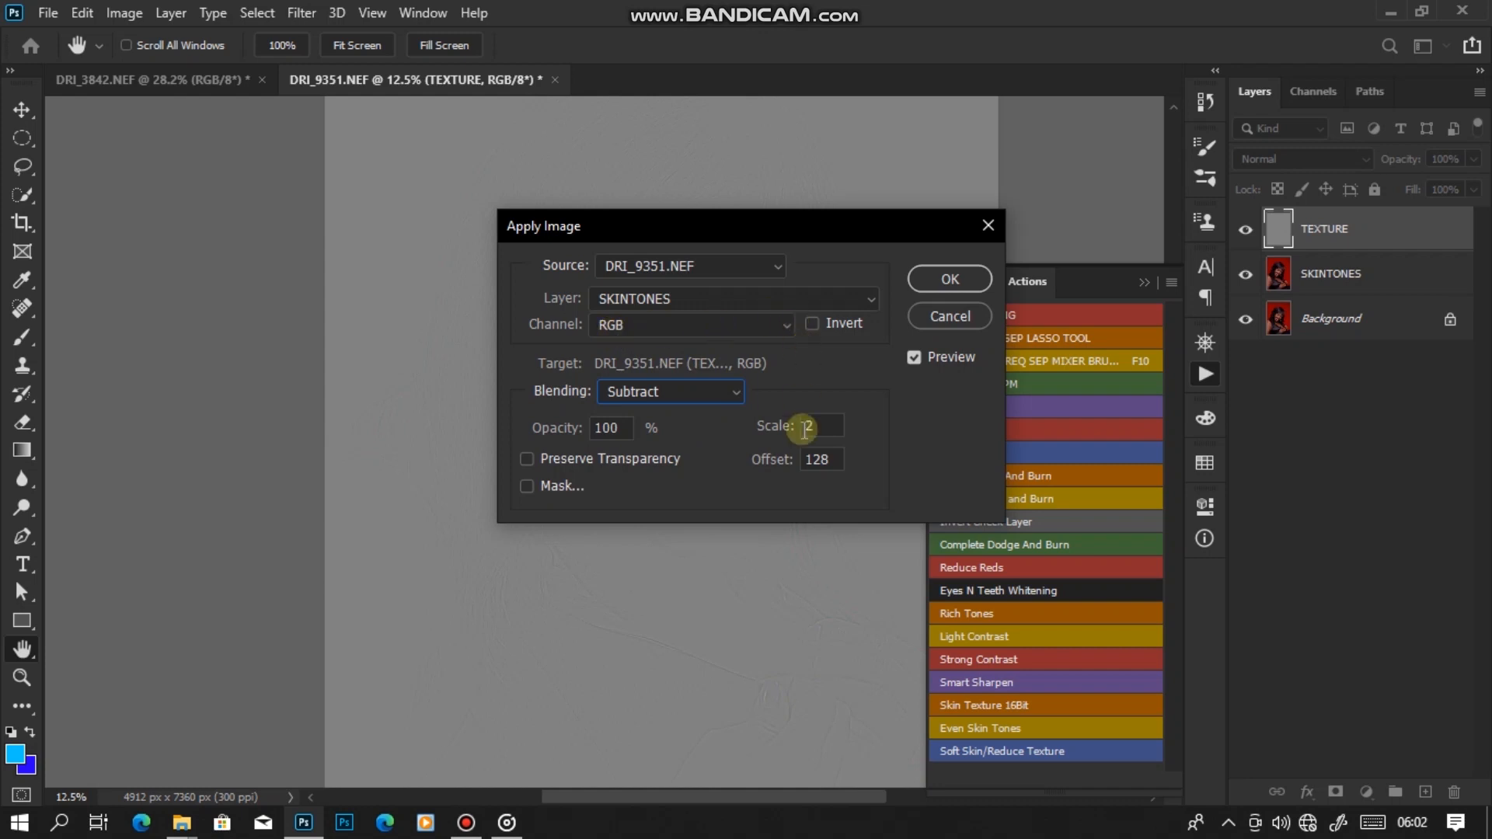
{"action": "left_click", "coordinate": [927, 325]}
{"action": "left_click", "coordinate": [930, 285]}
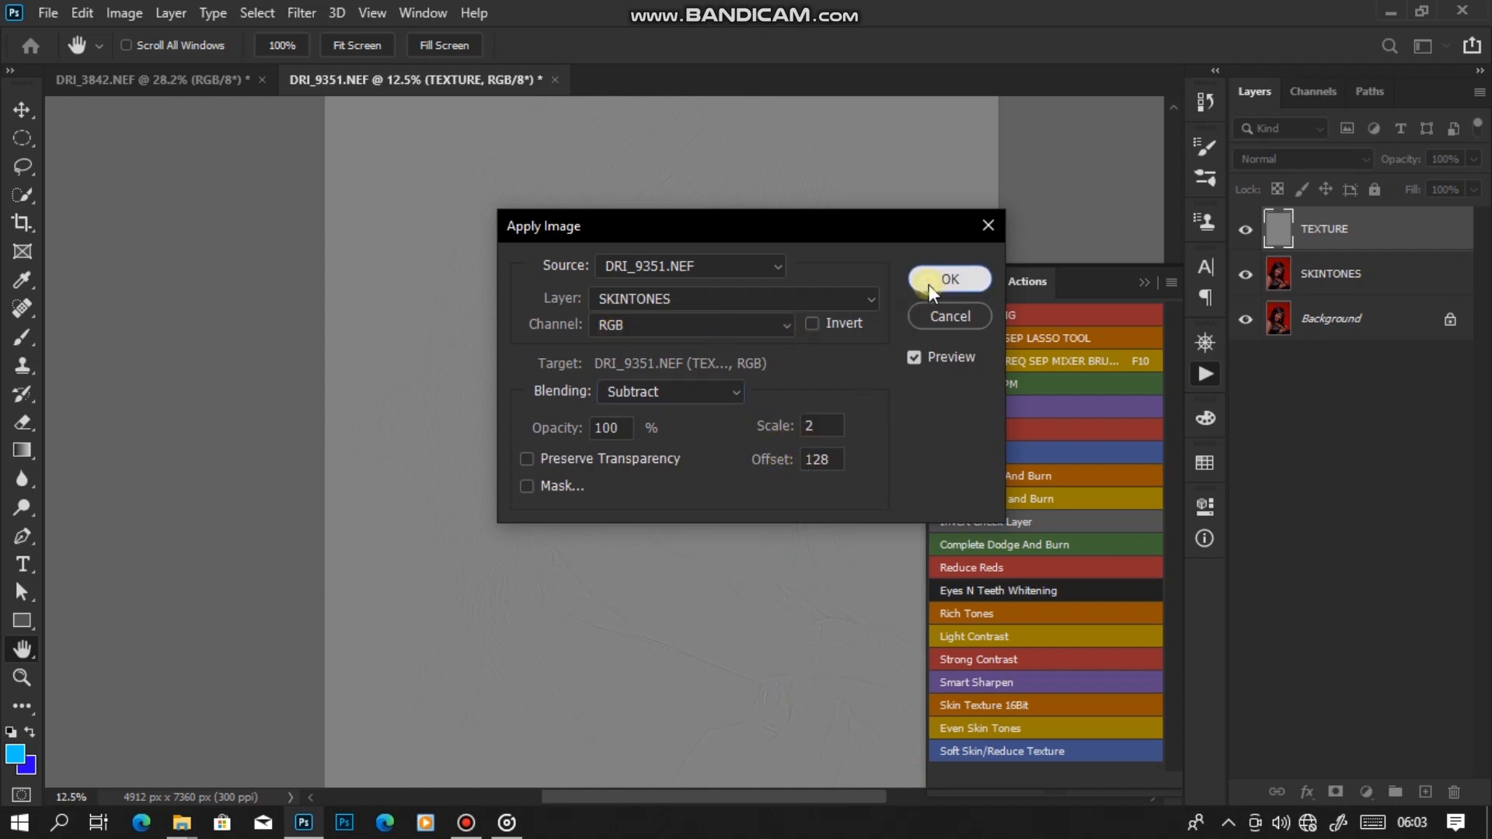
Set the blending mode of the TEXTURE layer to Linear Light.
{"action": "key", "text": "b"}
{"action": "scroll", "coordinate": [648, 375], "scroll_direction": "down", "scroll_amount": 2}
{"action": "scroll", "coordinate": [647, 375], "scroll_direction": "down", "scroll_amount": 2}
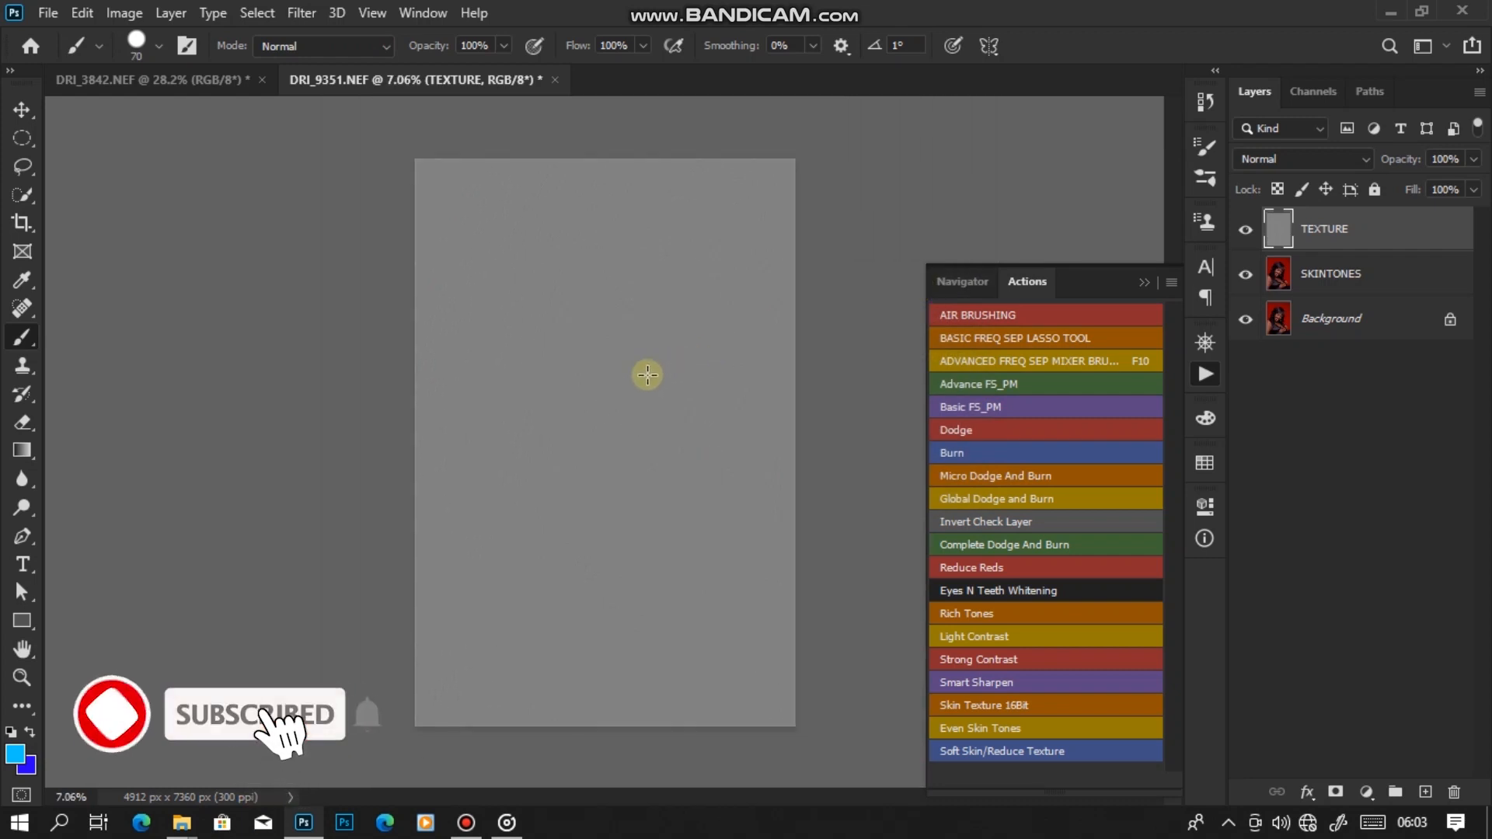
{"action": "scroll", "coordinate": [703, 322], "scroll_direction": "up", "scroll_amount": 3}
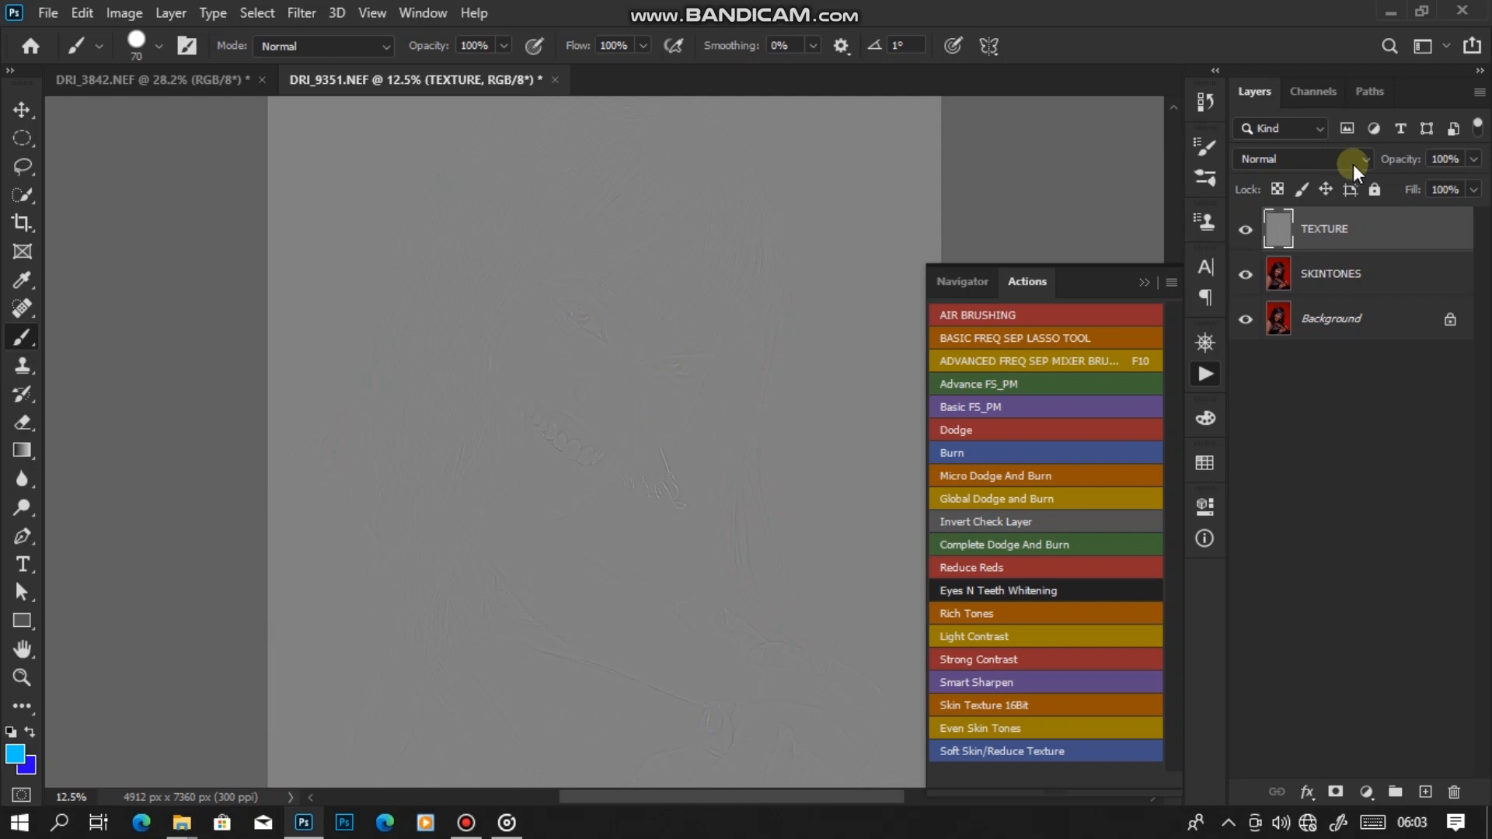
{"action": "left_click", "coordinate": [1327, 160]}
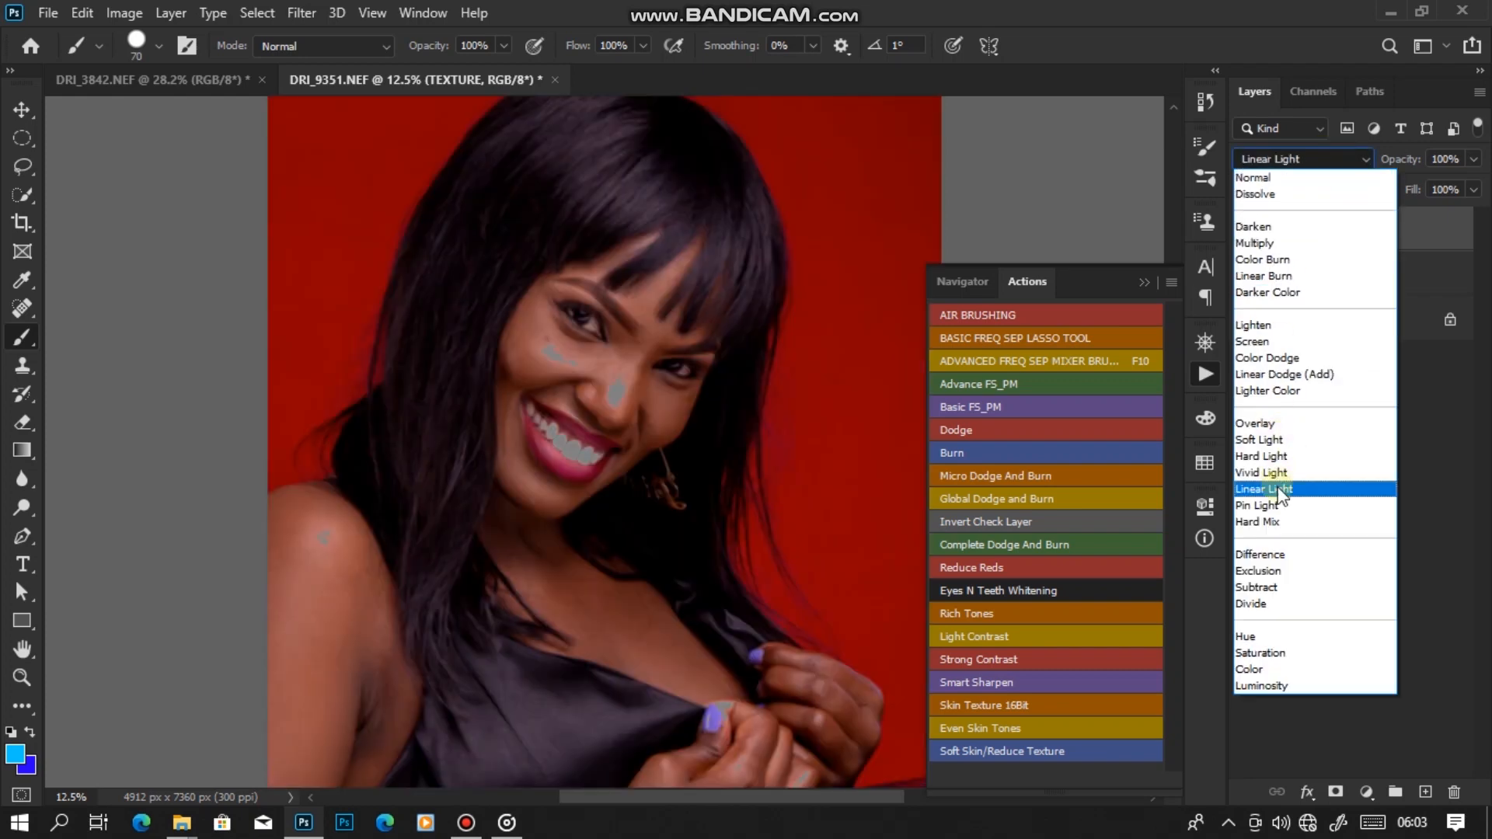
{"action": "left_click", "coordinate": [1279, 490]}
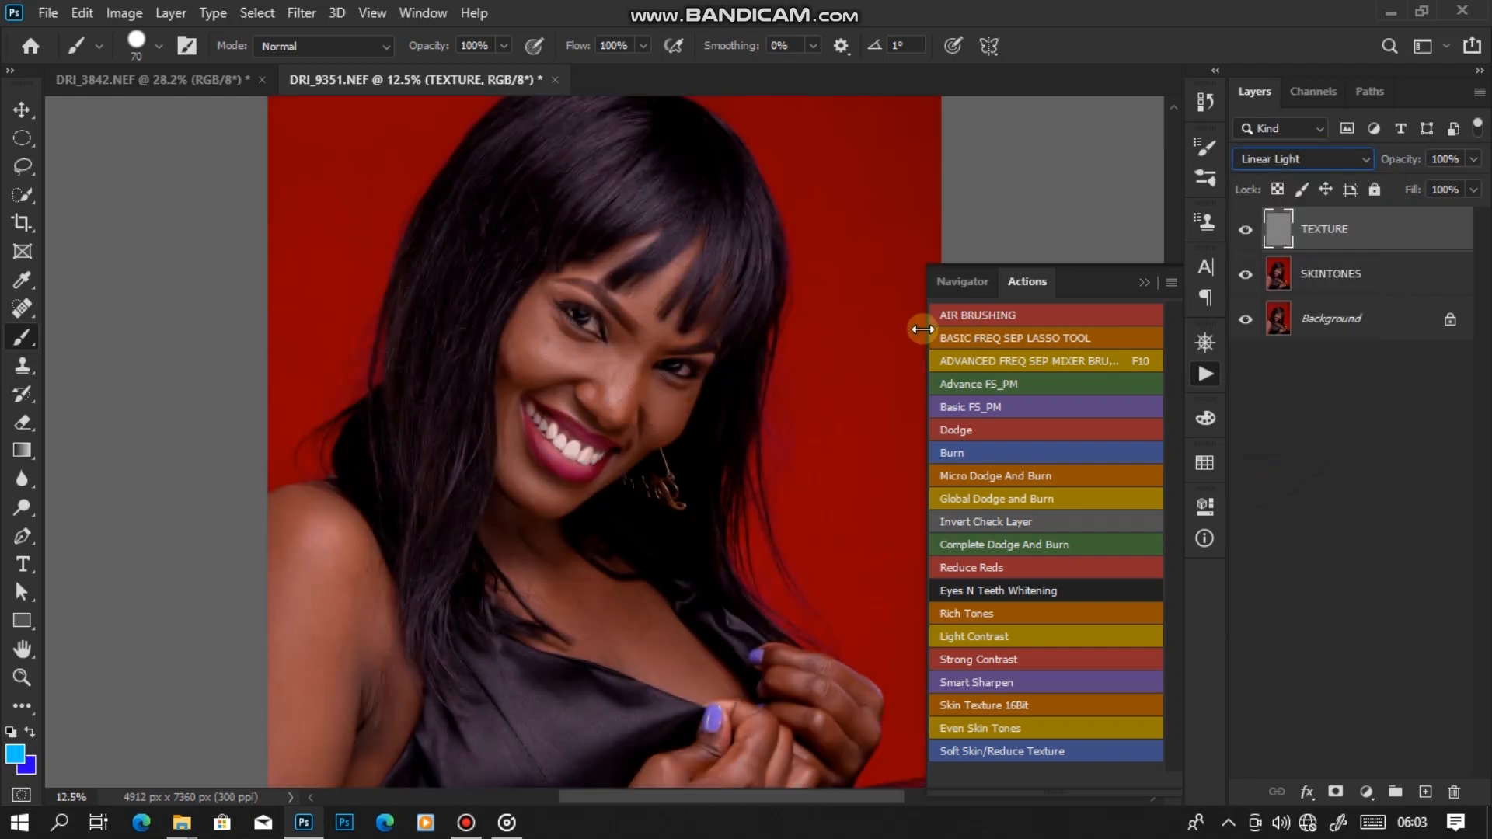
Group the TEXTURE and SKINTONES layers and name the group FREQUCENCY SEPERATION.
{"action": "key", "text": "ctrl+plus"}
{"action": "left_click_drag", "start_coordinate": [702, 281], "coordinate": [653, 428]}
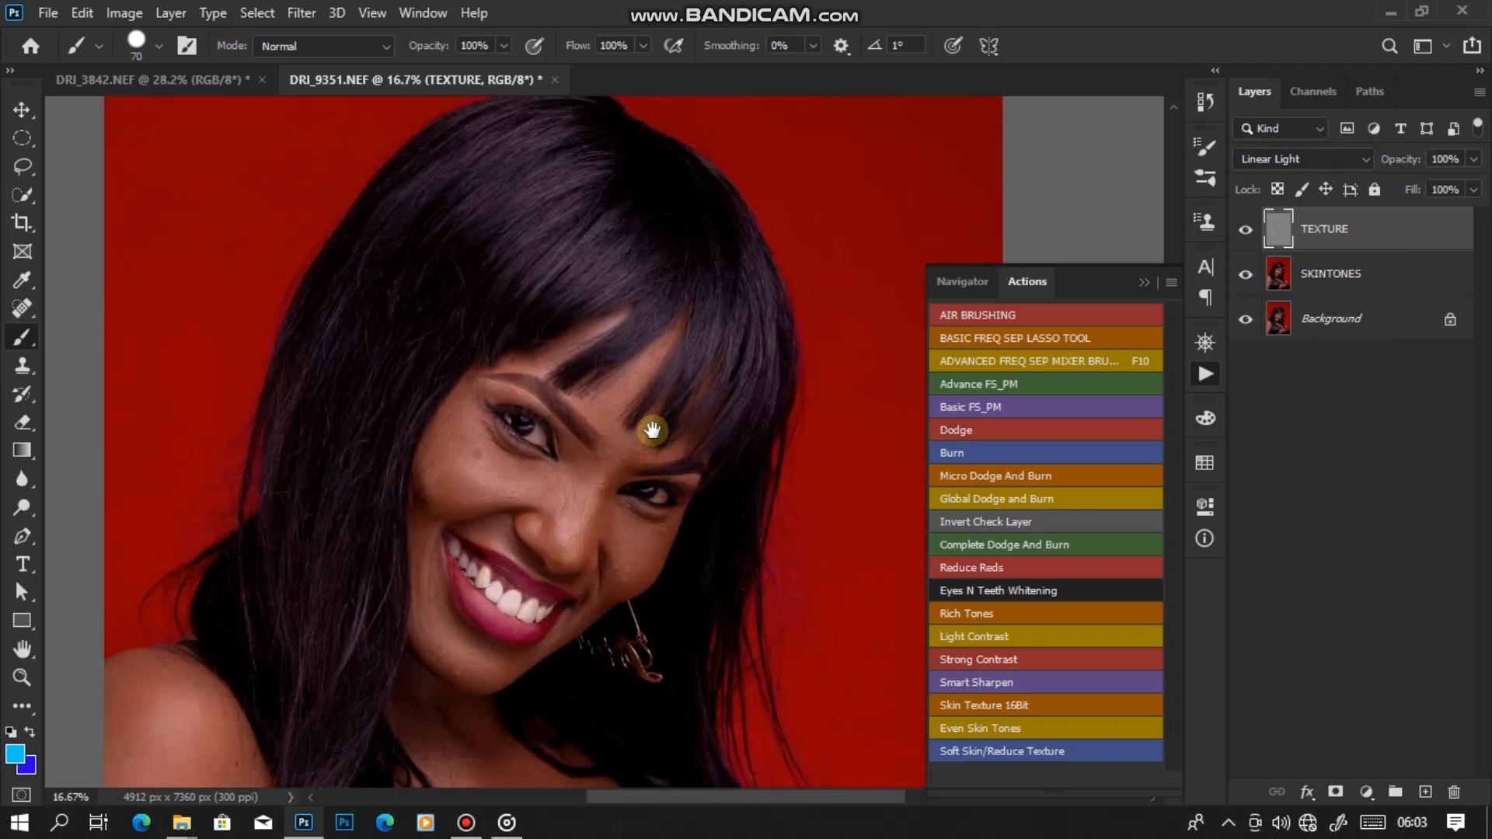
{"action": "key", "text": "ctrl+plus"}
{"action": "key", "text": "ctrl+plus"}
{"action": "key", "text": "ctrl+minus"}
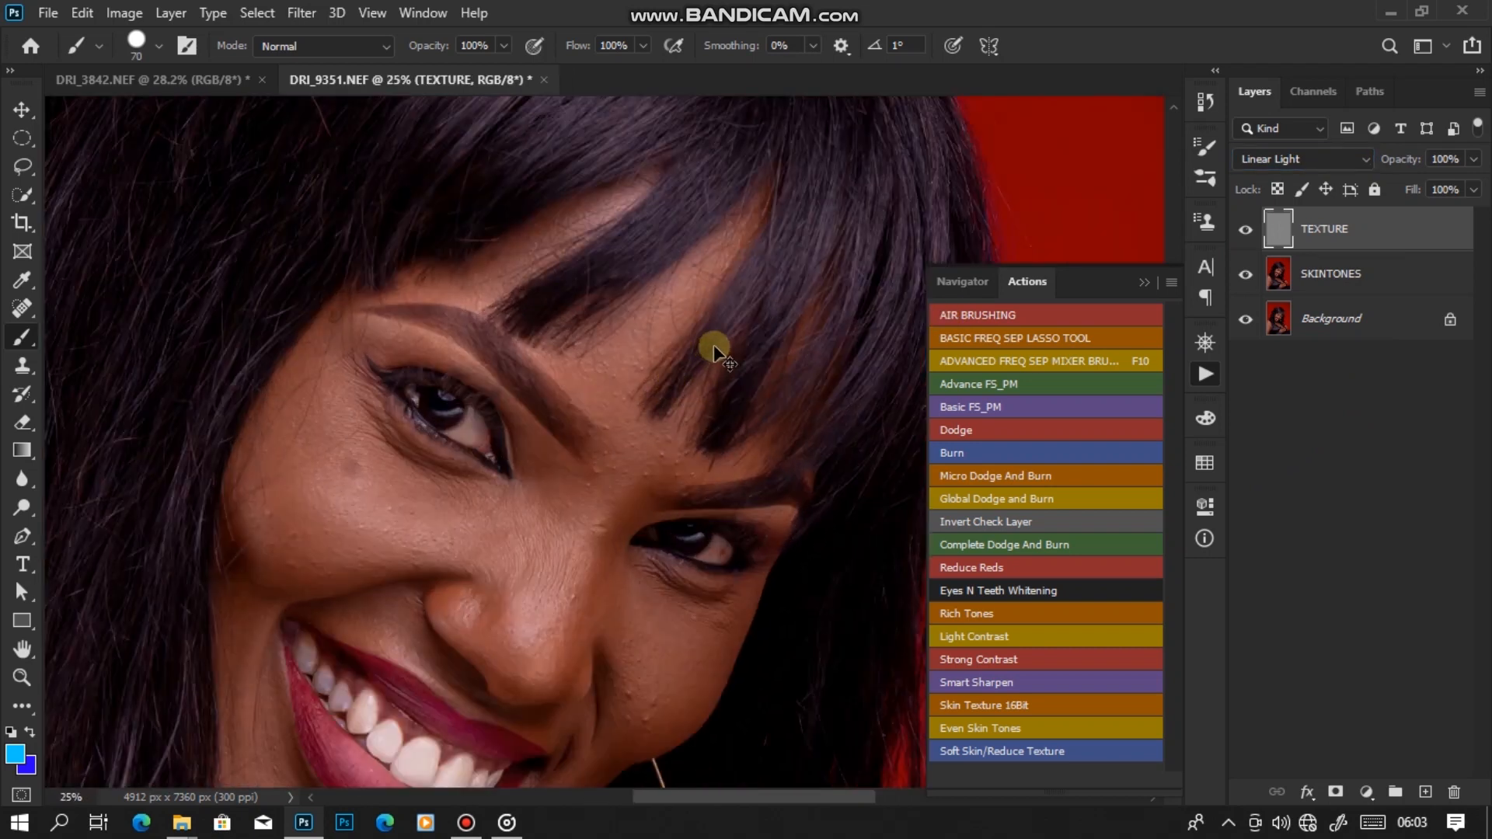
{"action": "key", "text": "ctrl+0"}
{"action": "left_click", "coordinate": [1380, 273], "text": "shift"}
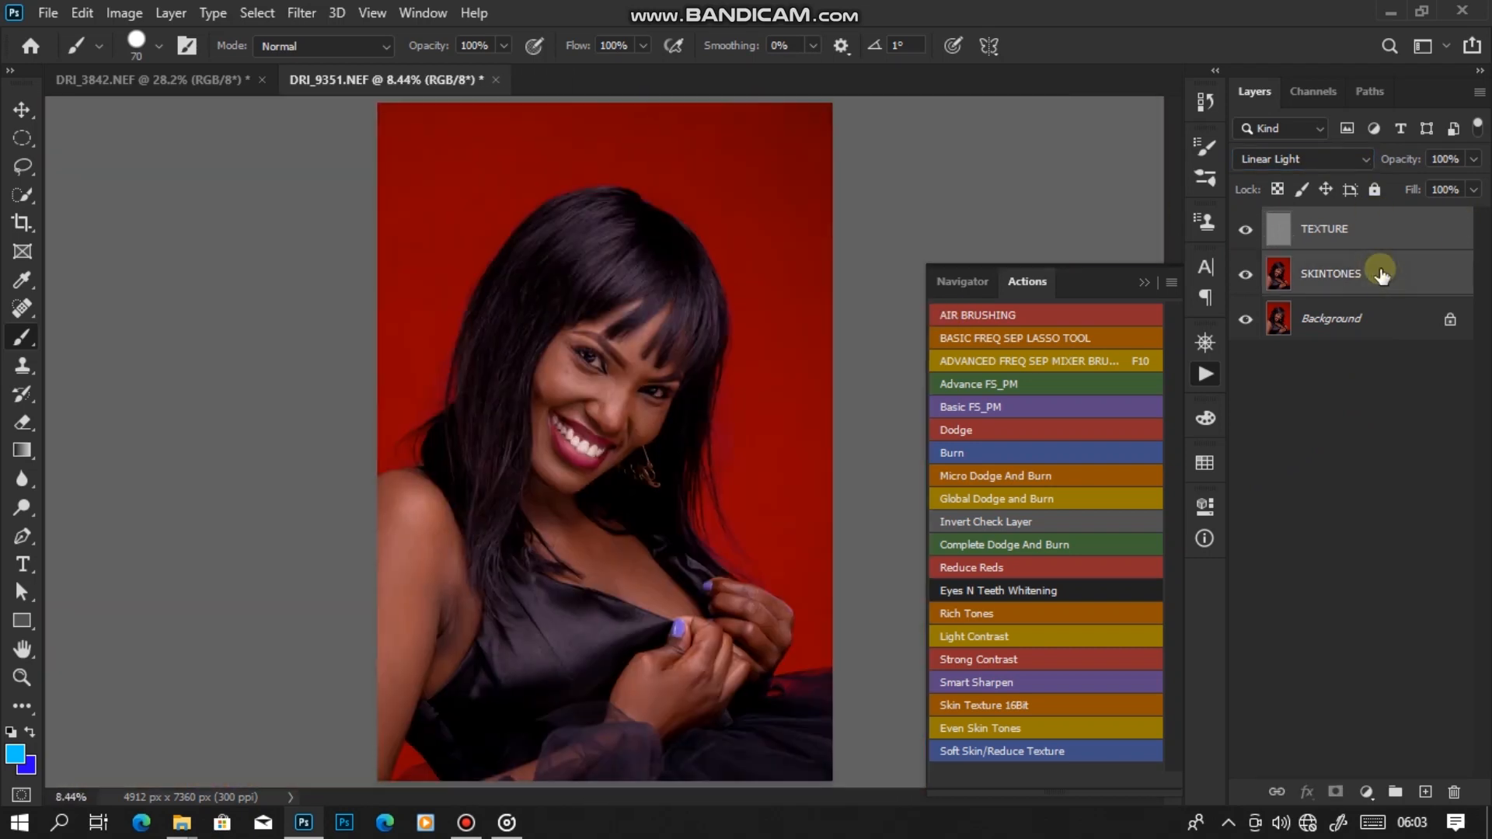
{"action": "key", "text": "ctrl+g"}
{"action": "double_click", "coordinate": [1336, 220]}
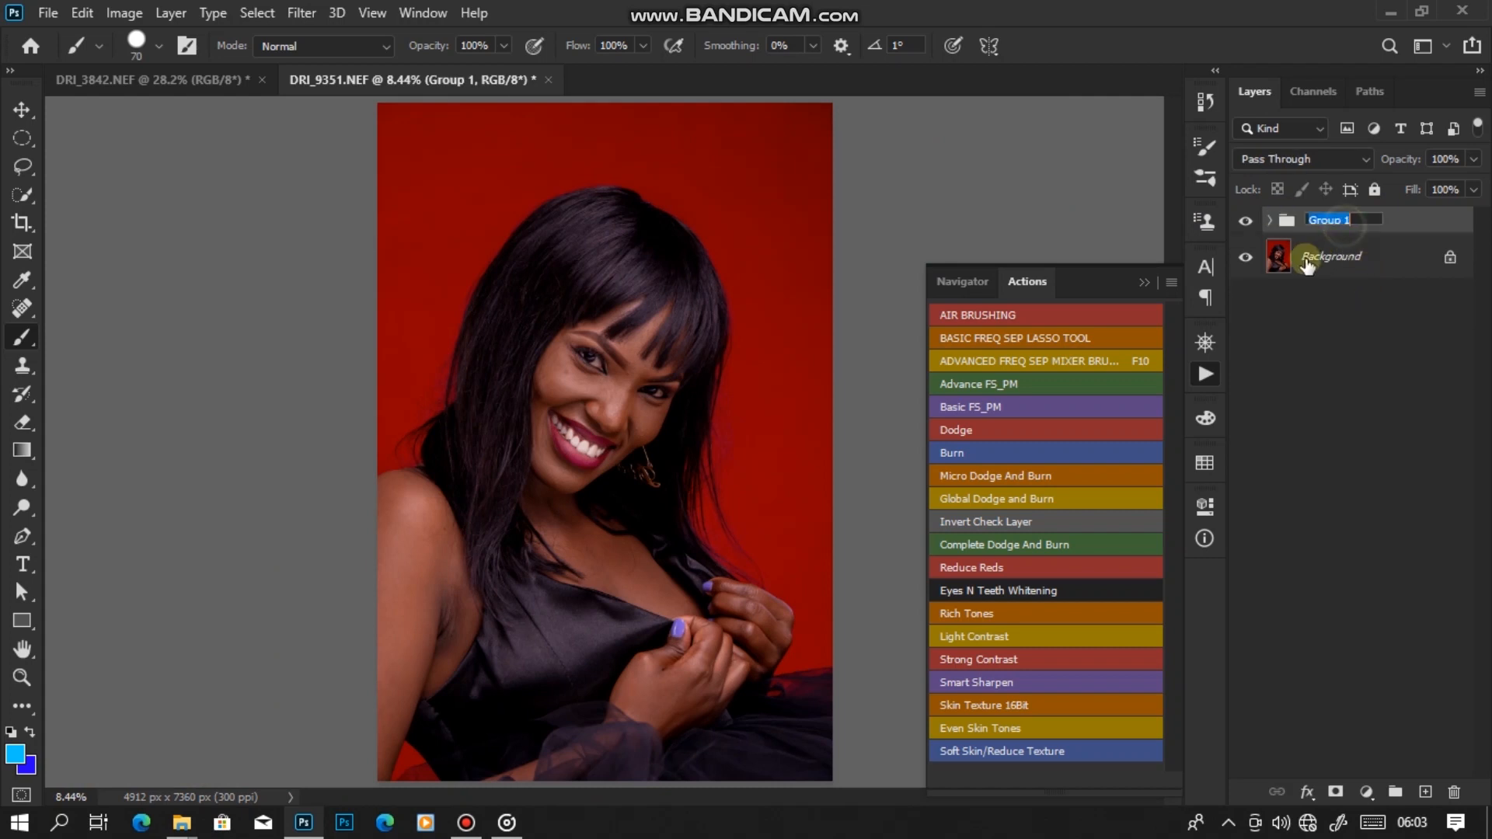
{"action": "type", "text": "FREQUCENCY SEPERATION"}
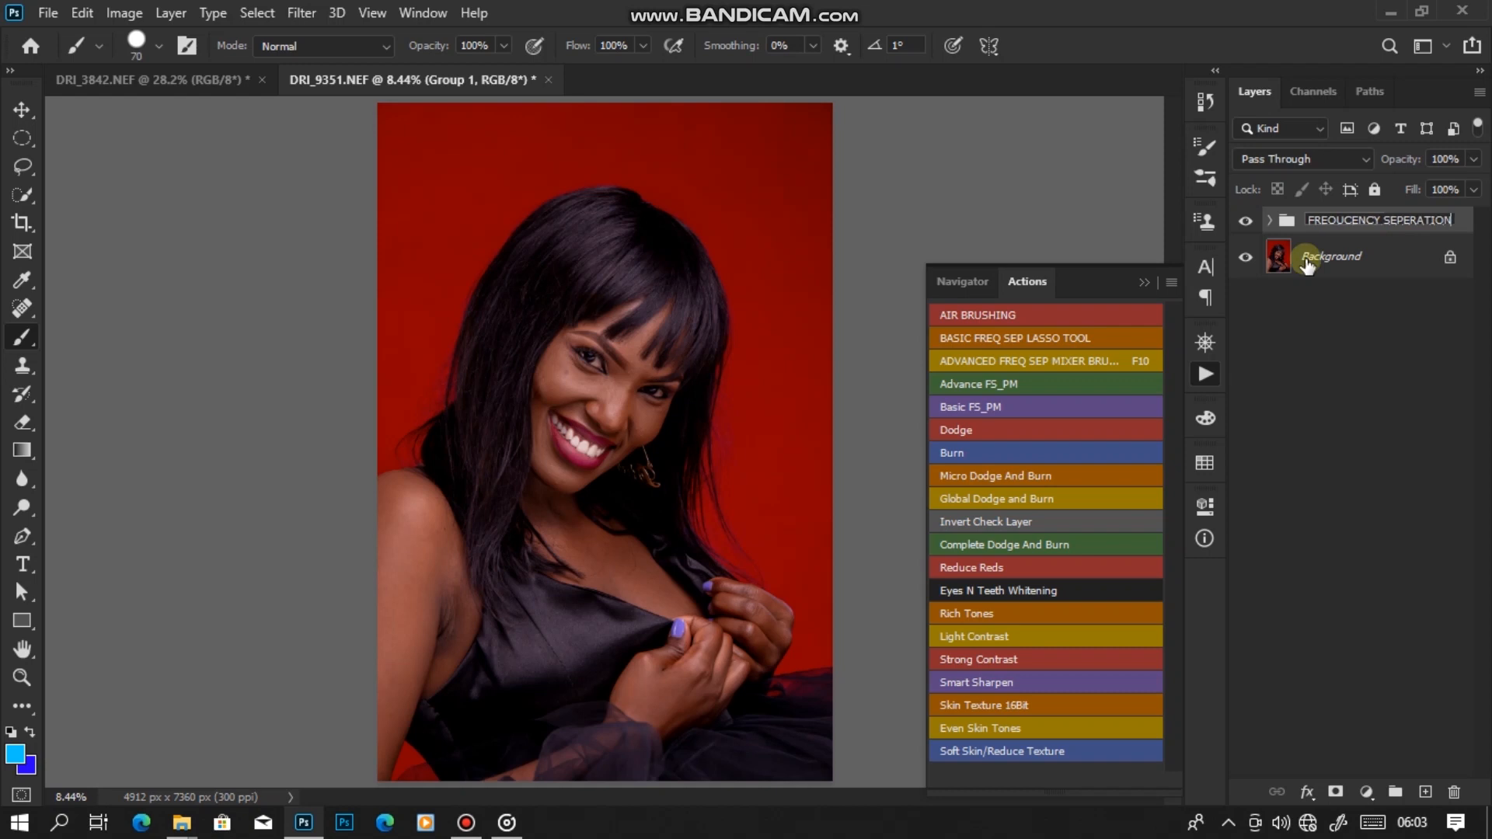
{"action": "left_click", "coordinate": [1344, 349]}
Compare the face close up with the FREQUCENCY SEPERATION group hidden and shown, and review the two layers inside it.
{"action": "left_click", "coordinate": [1269, 222]}
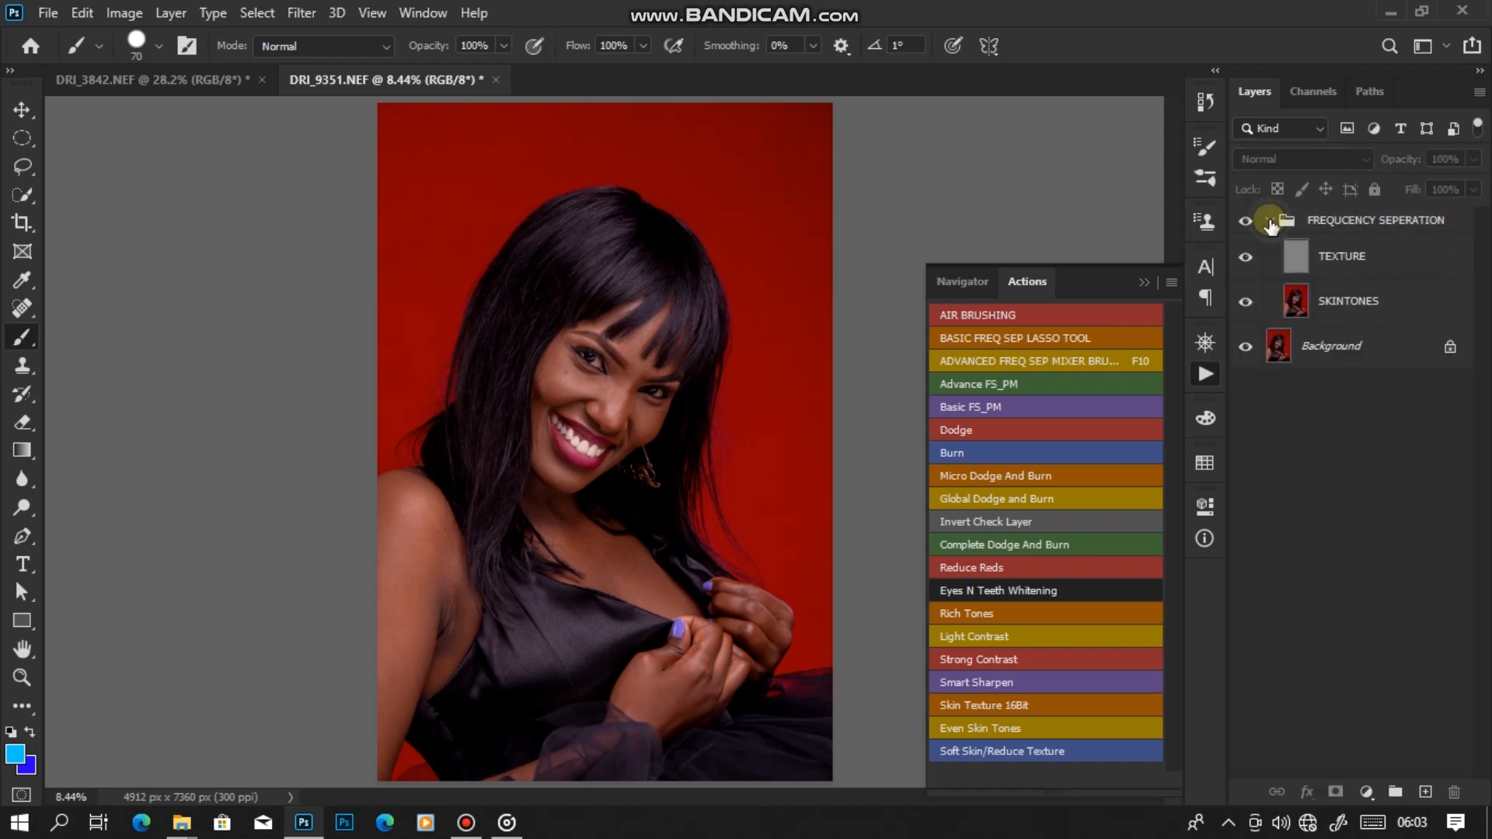
{"action": "left_click", "coordinate": [1269, 222]}
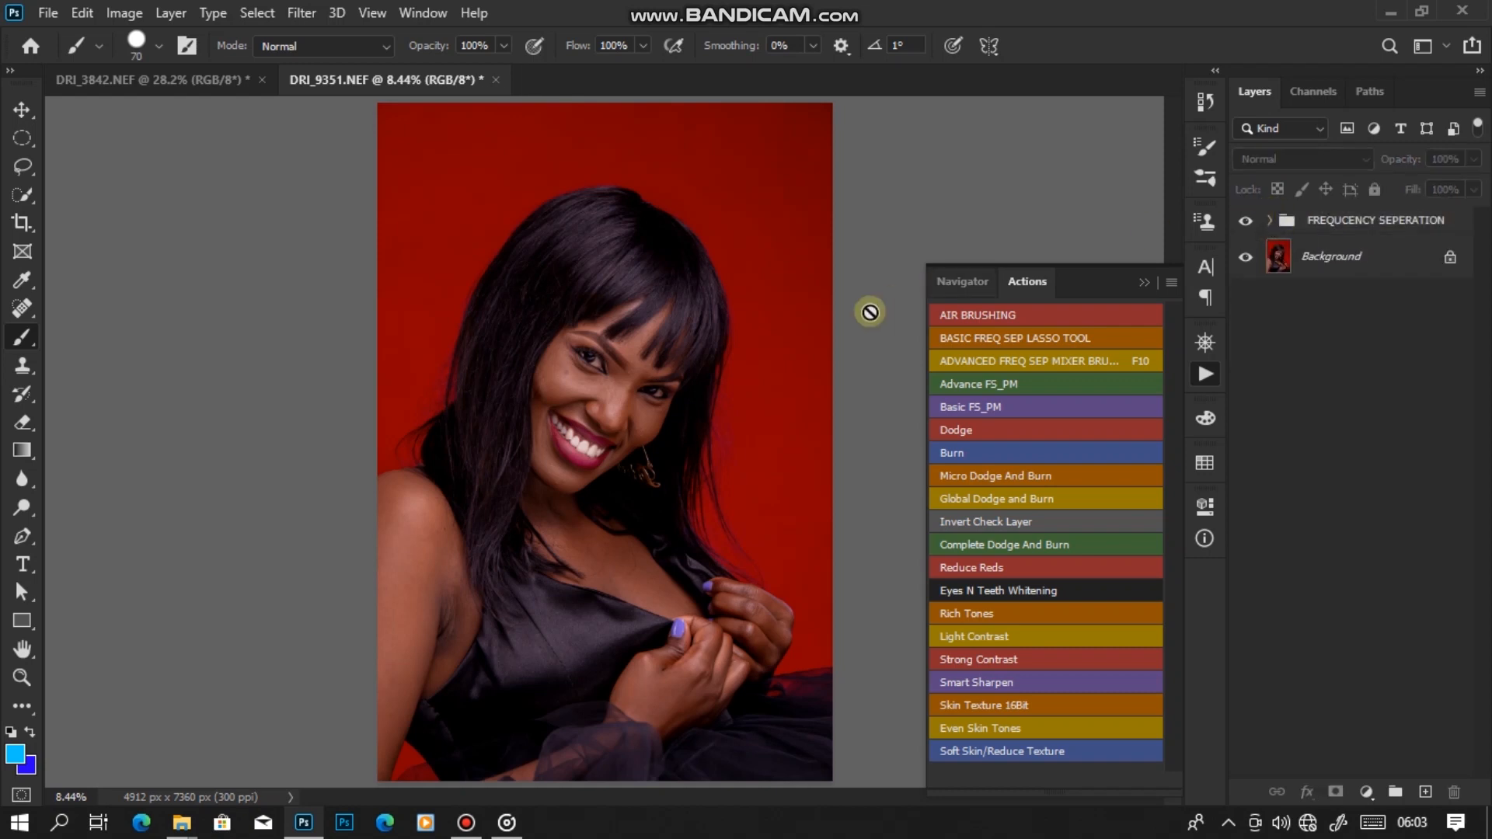
{"action": "scroll", "coordinate": [693, 345], "scroll_direction": "up", "scroll_amount": 2}
{"action": "scroll", "coordinate": [871, 358], "scroll_direction": "up", "scroll_amount": 2}
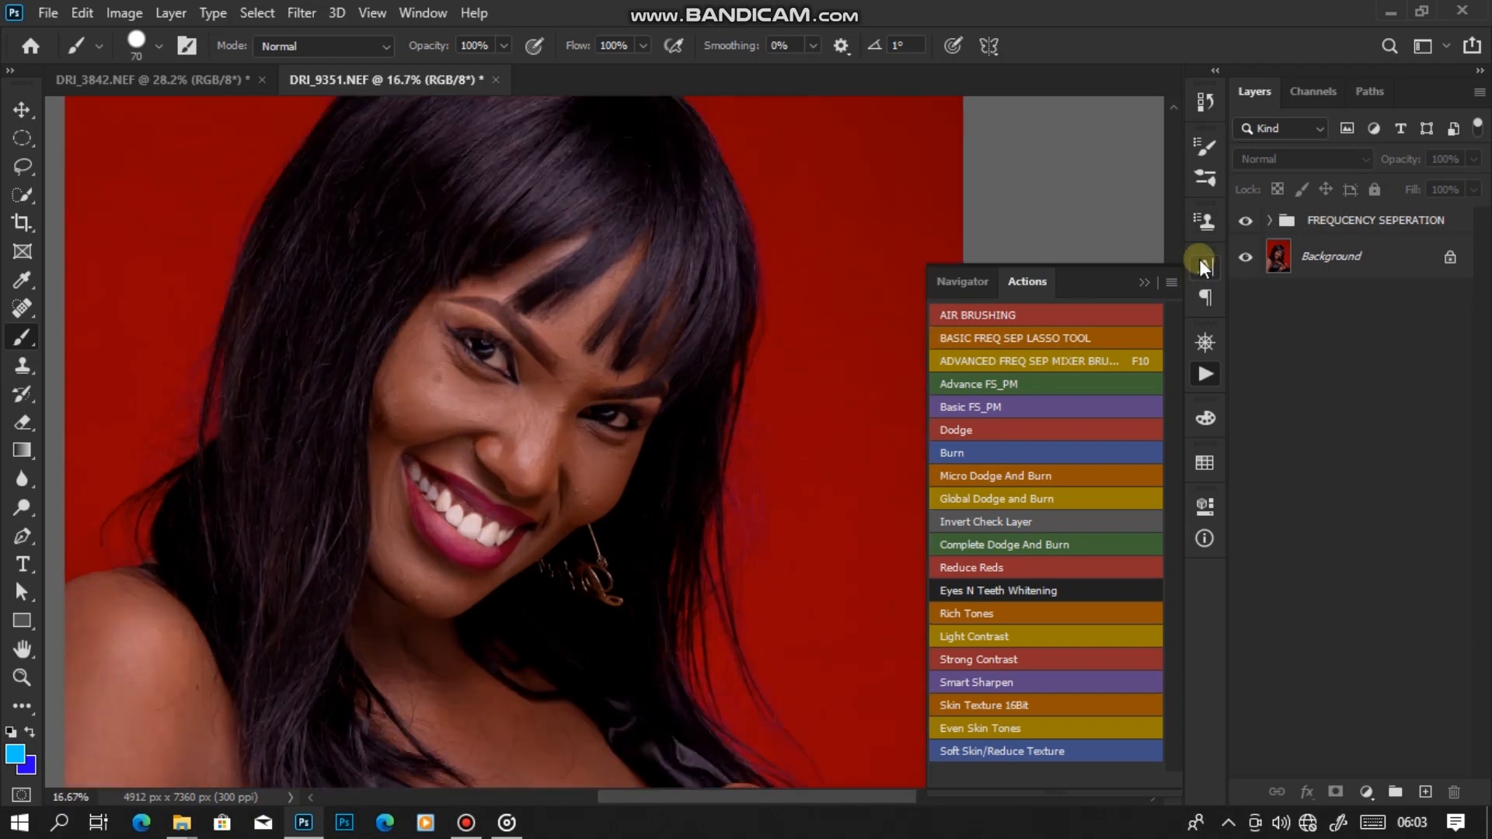
{"action": "key", "text": "ctrl+plus"}
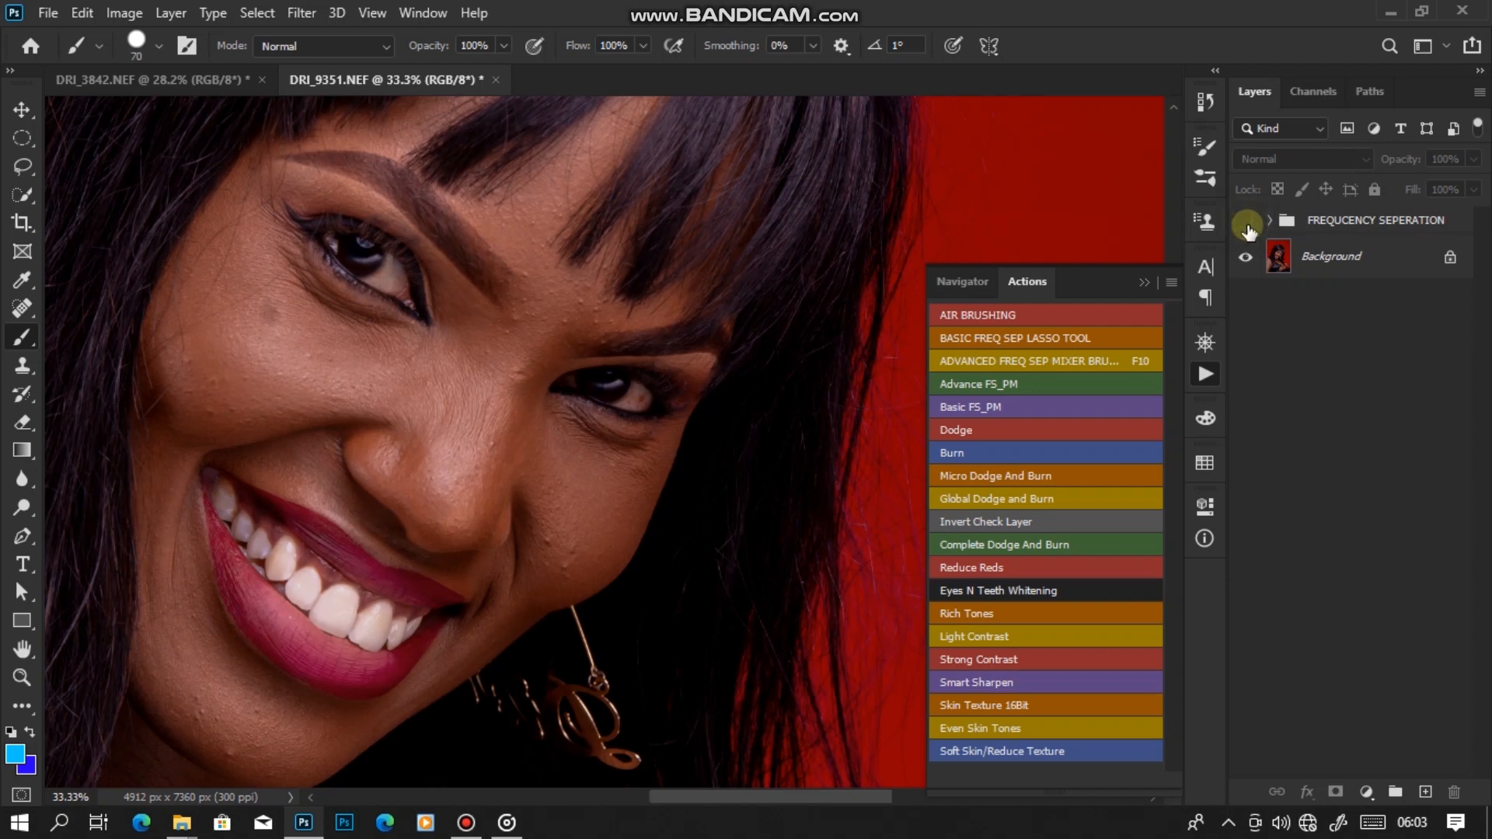
{"action": "left_click", "coordinate": [1270, 220]}
{"action": "left_click", "coordinate": [1246, 258]}
{"action": "left_click", "coordinate": [1247, 261]}
{"action": "left_click", "coordinate": [1246, 261]}
{"action": "left_click", "coordinate": [1246, 261]}
{"action": "left_click", "coordinate": [1270, 220]}
{"action": "left_click", "coordinate": [1270, 220]}
{"action": "left_click", "coordinate": [1333, 255]}
{"action": "left_click", "coordinate": [1361, 301], "text": "shift"}
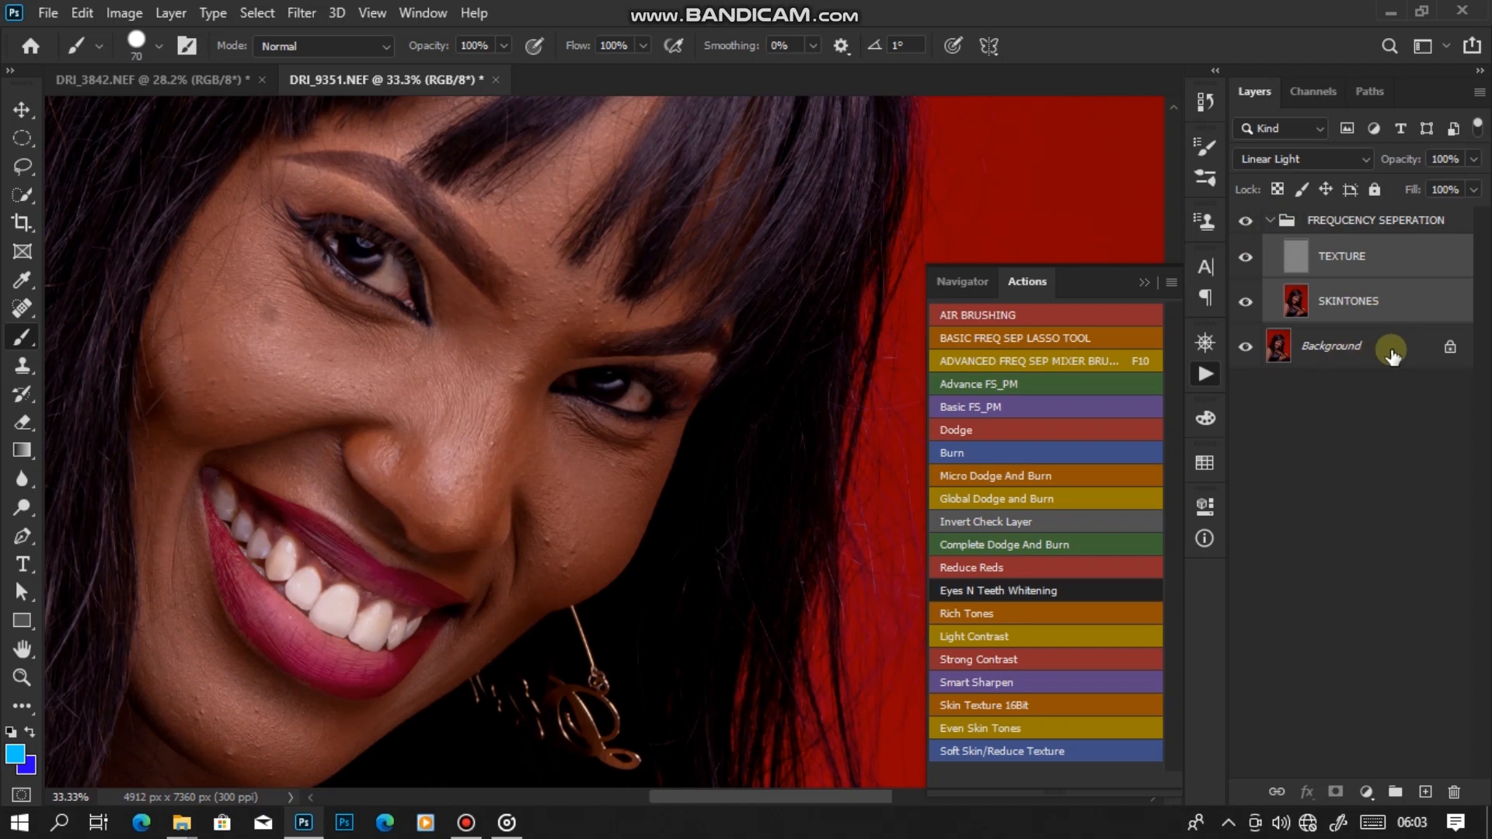
{"action": "left_click", "coordinate": [1290, 403]}
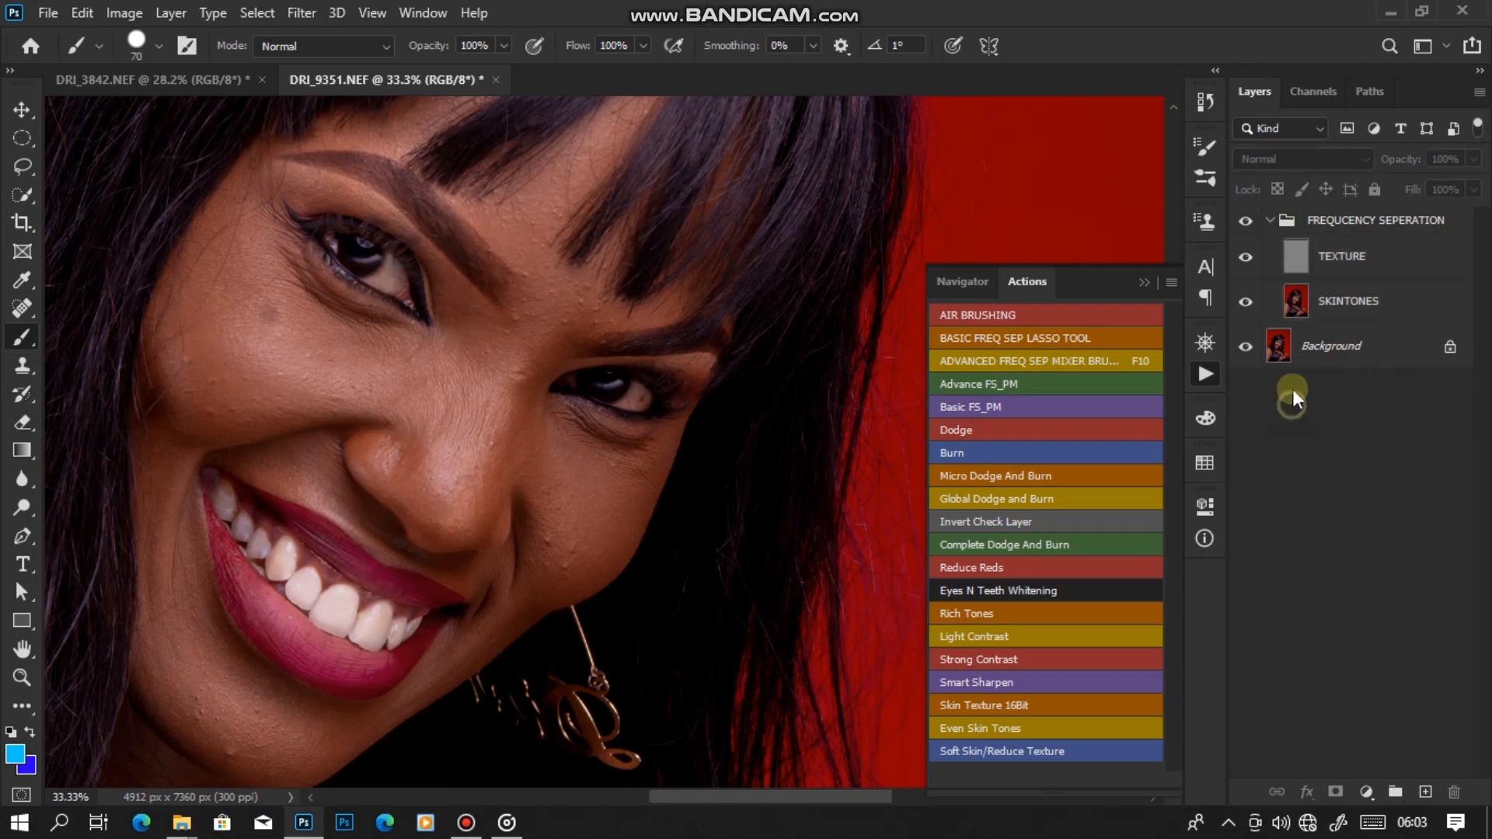
With the Background hidden, examine the TEXTURE and SKINTONES layers each on its own, and show all layers again.
{"action": "left_click", "coordinate": [1248, 348]}
{"action": "left_click", "coordinate": [1247, 305]}
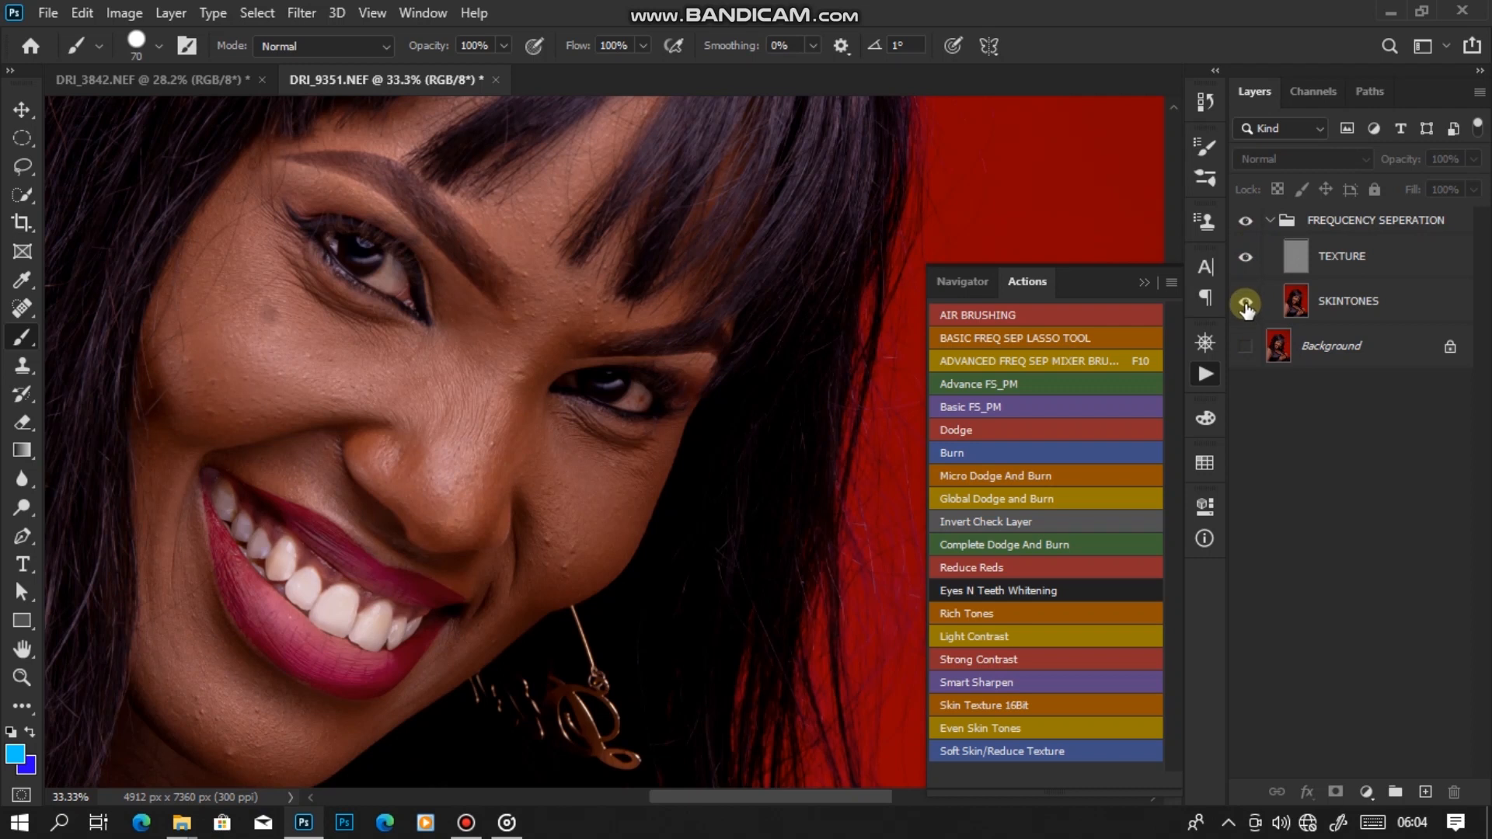
{"action": "left_click", "coordinate": [1247, 305]}
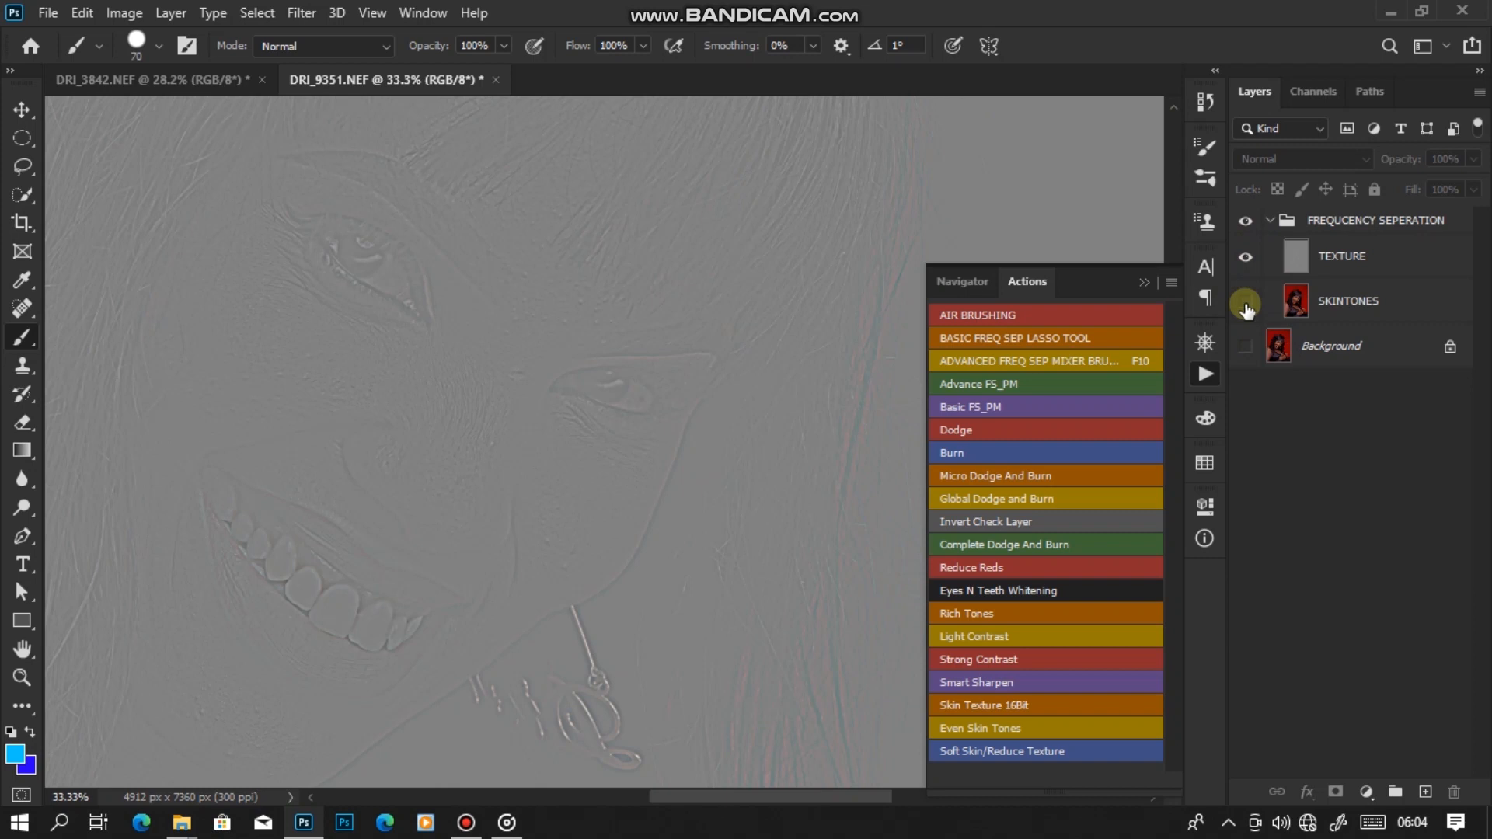
{"action": "left_click", "coordinate": [1247, 306]}
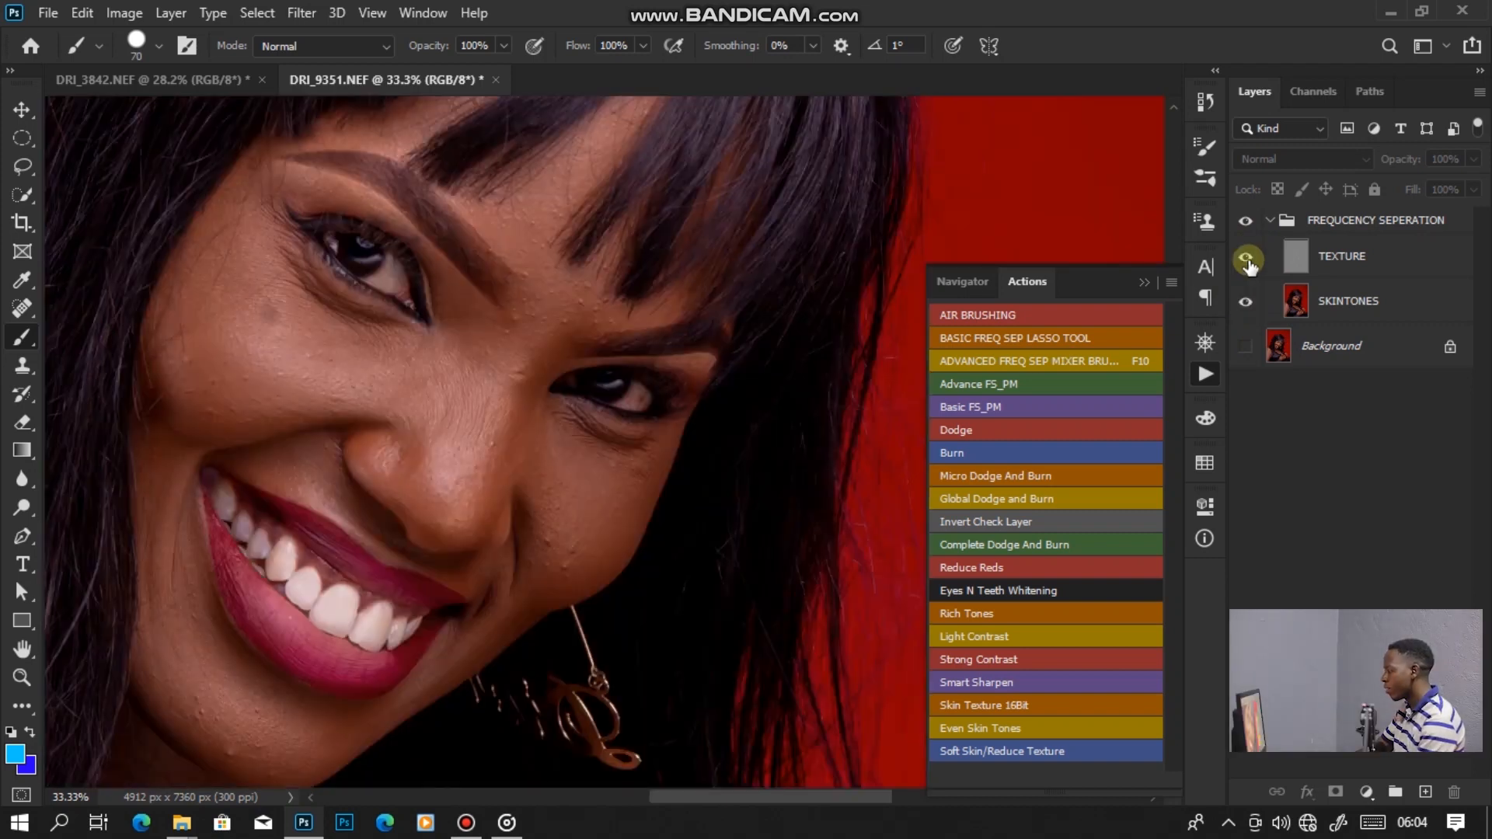
{"action": "left_click", "coordinate": [1247, 261]}
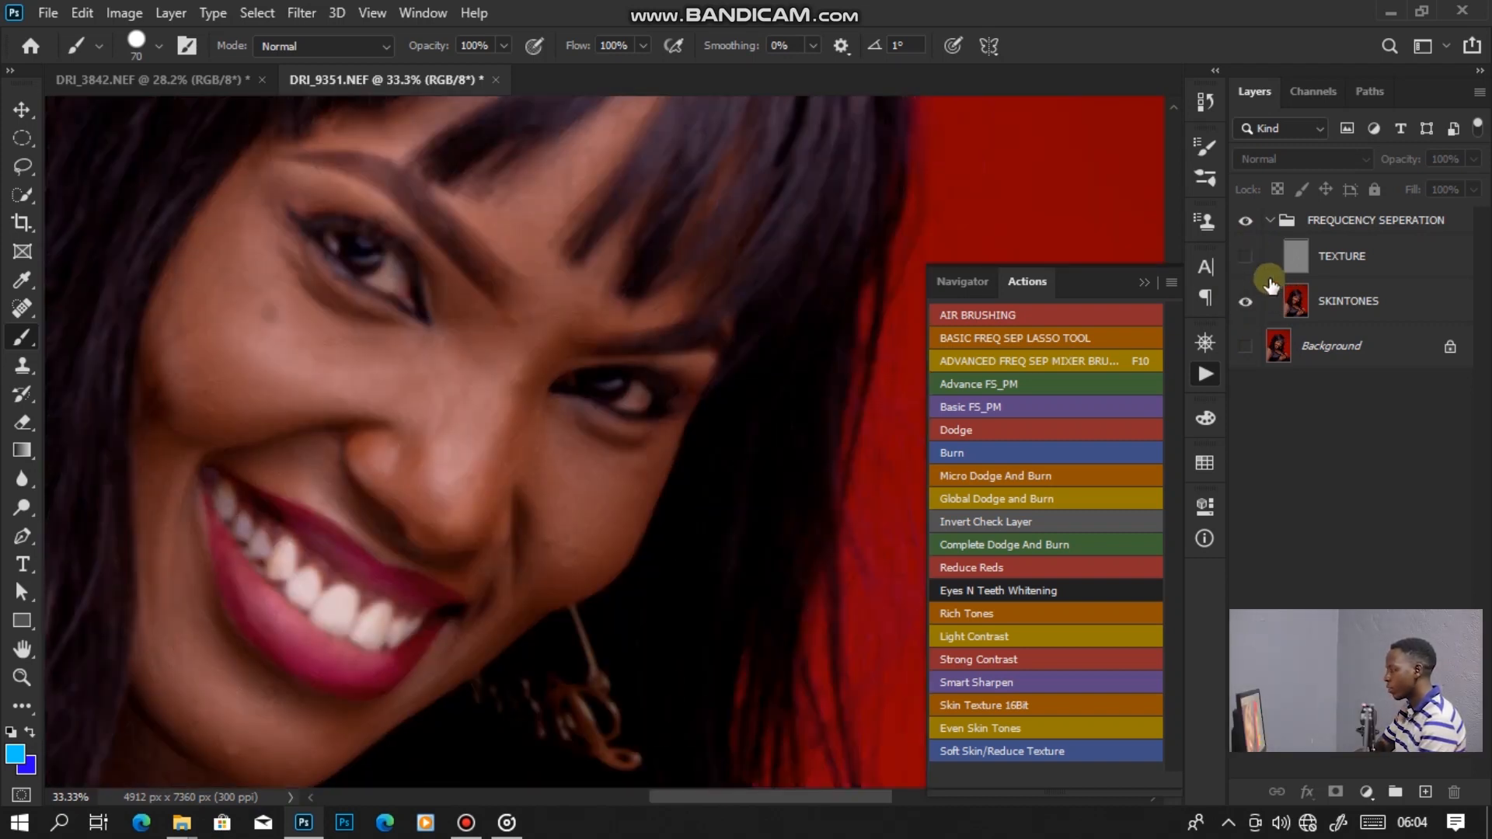
{"action": "scroll", "coordinate": [501, 333], "scroll_direction": "up", "scroll_amount": 3}
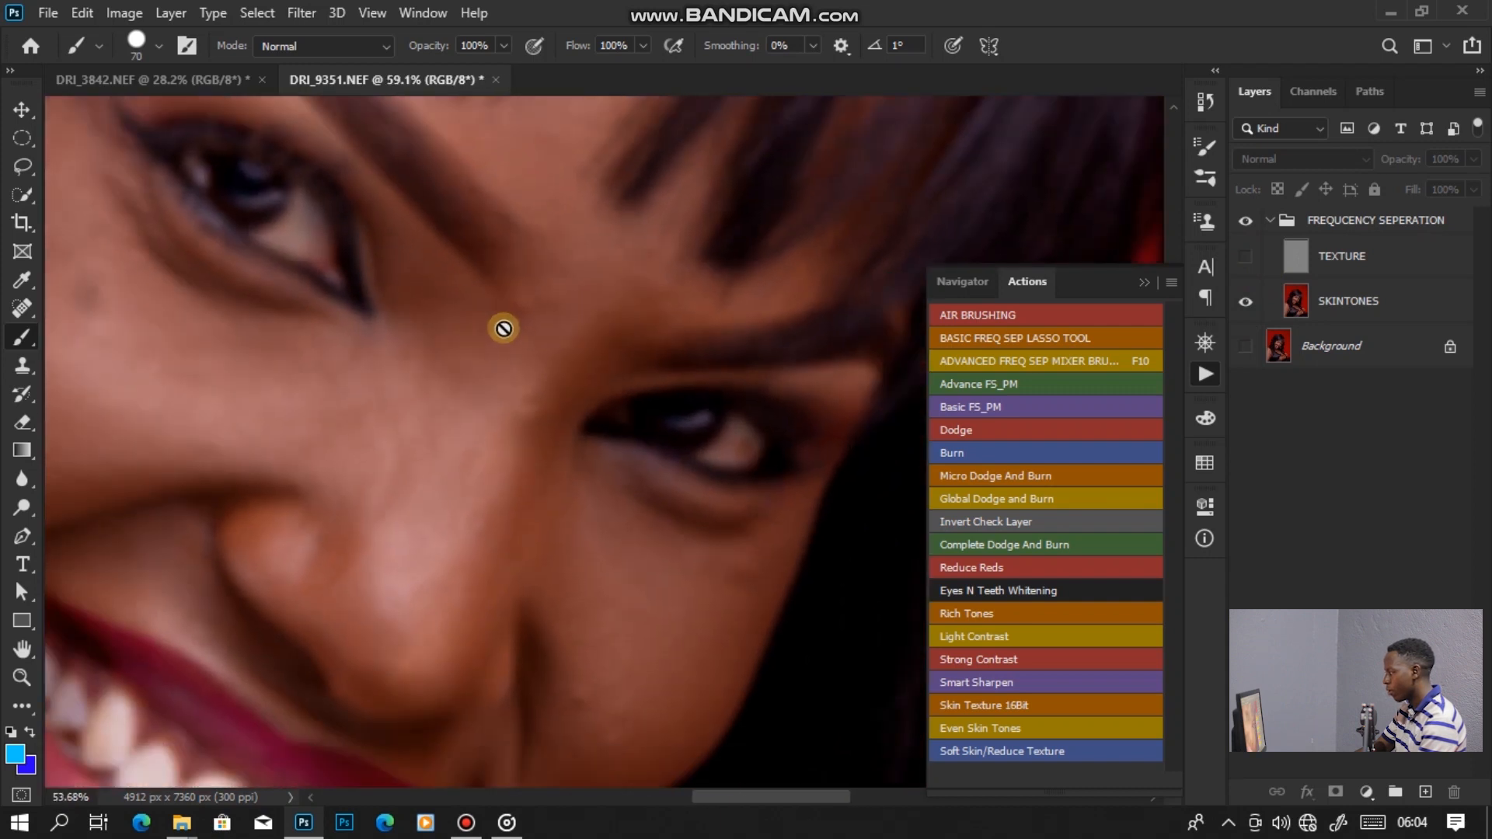
{"action": "scroll", "coordinate": [501, 332], "scroll_direction": "down", "scroll_amount": 2}
{"action": "left_click", "coordinate": [1246, 258]}
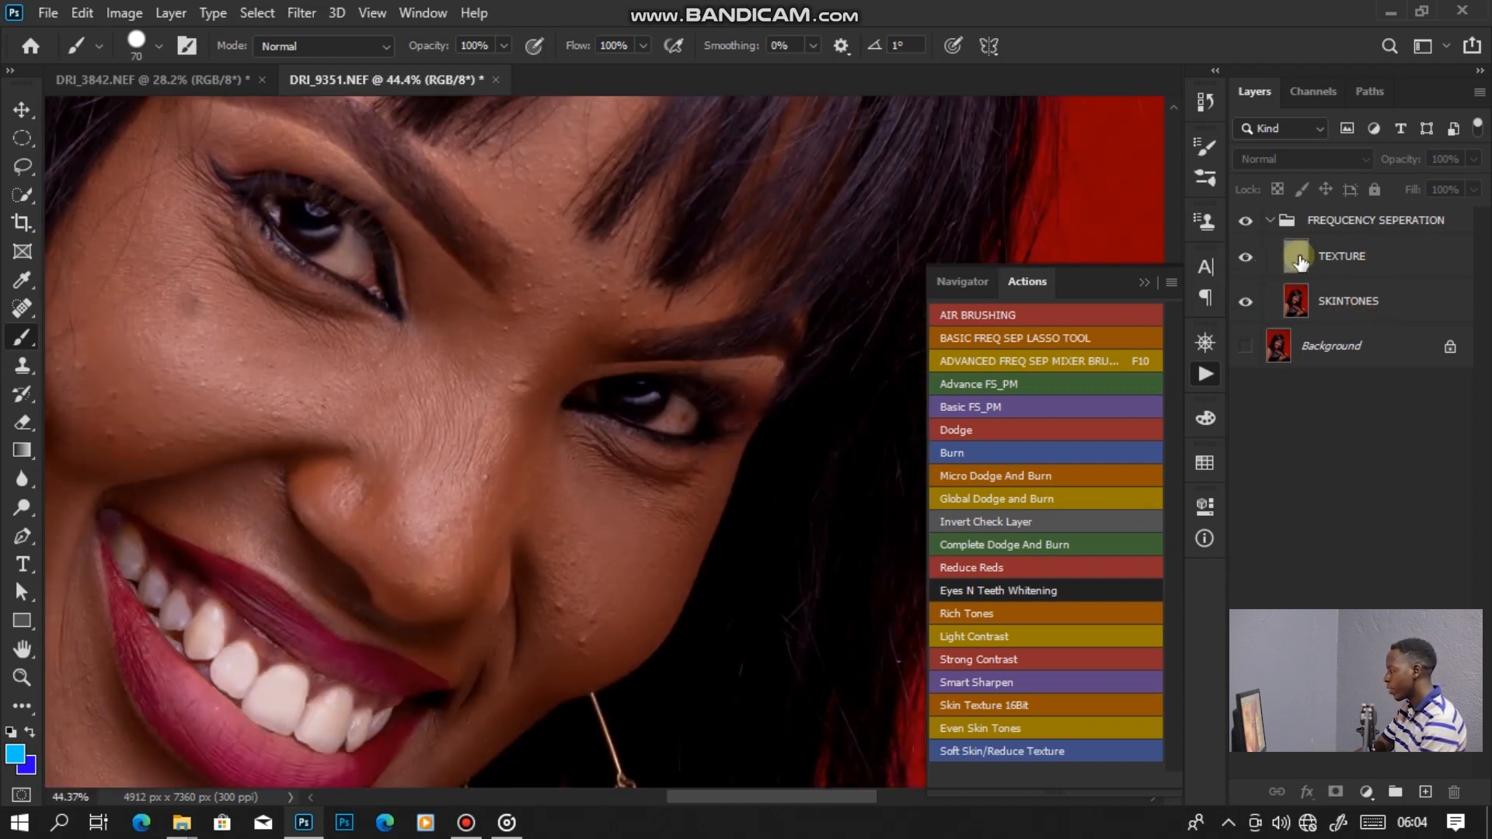
{"action": "left_click", "coordinate": [1246, 346]}
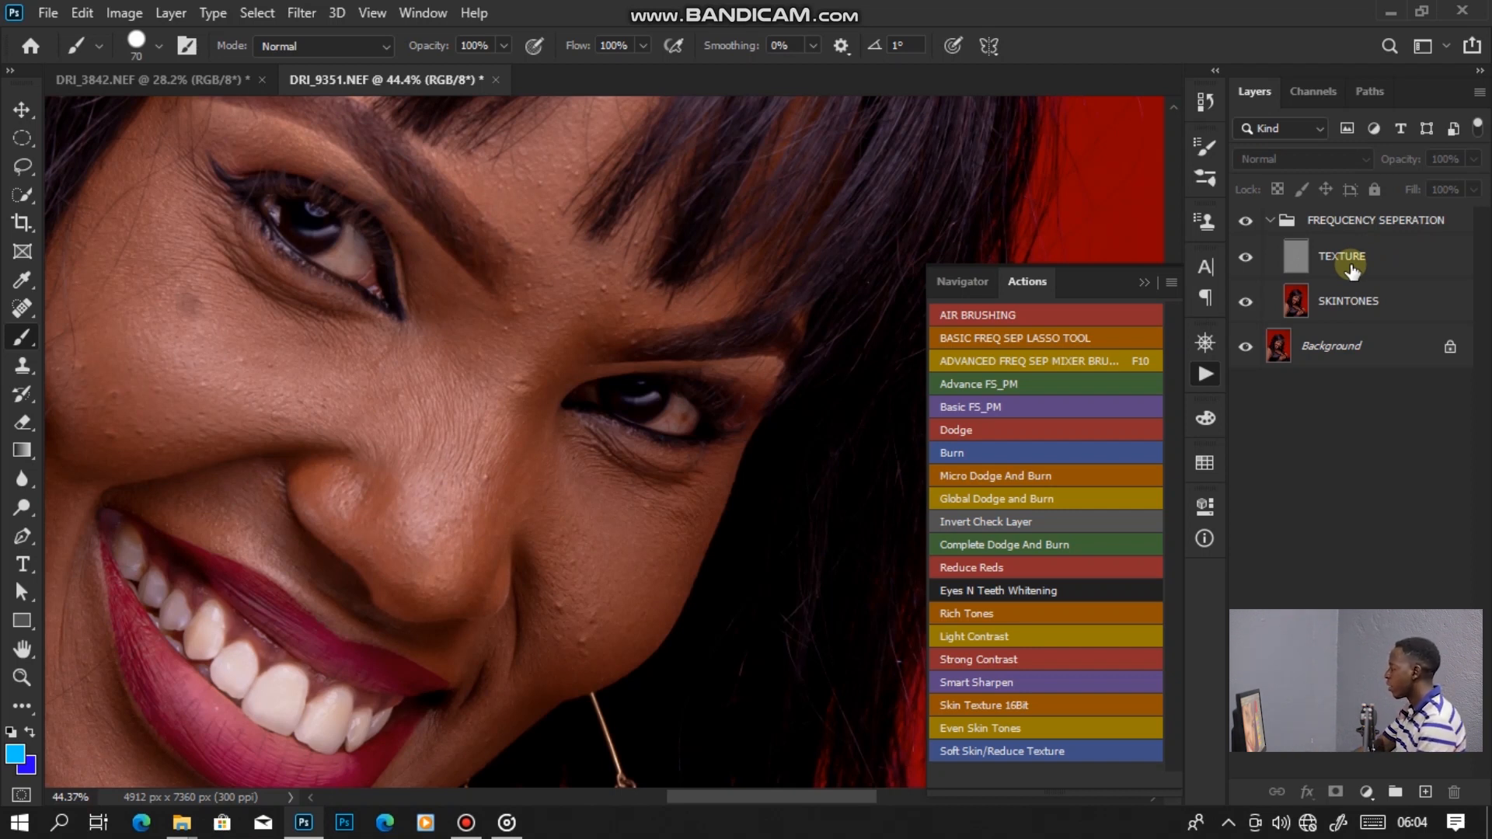
Make SKINTONES the active layer inside the FREQUCENCY SEPERATION group.
{"action": "left_click", "coordinate": [1270, 221]}
{"action": "left_click", "coordinate": [1269, 222]}
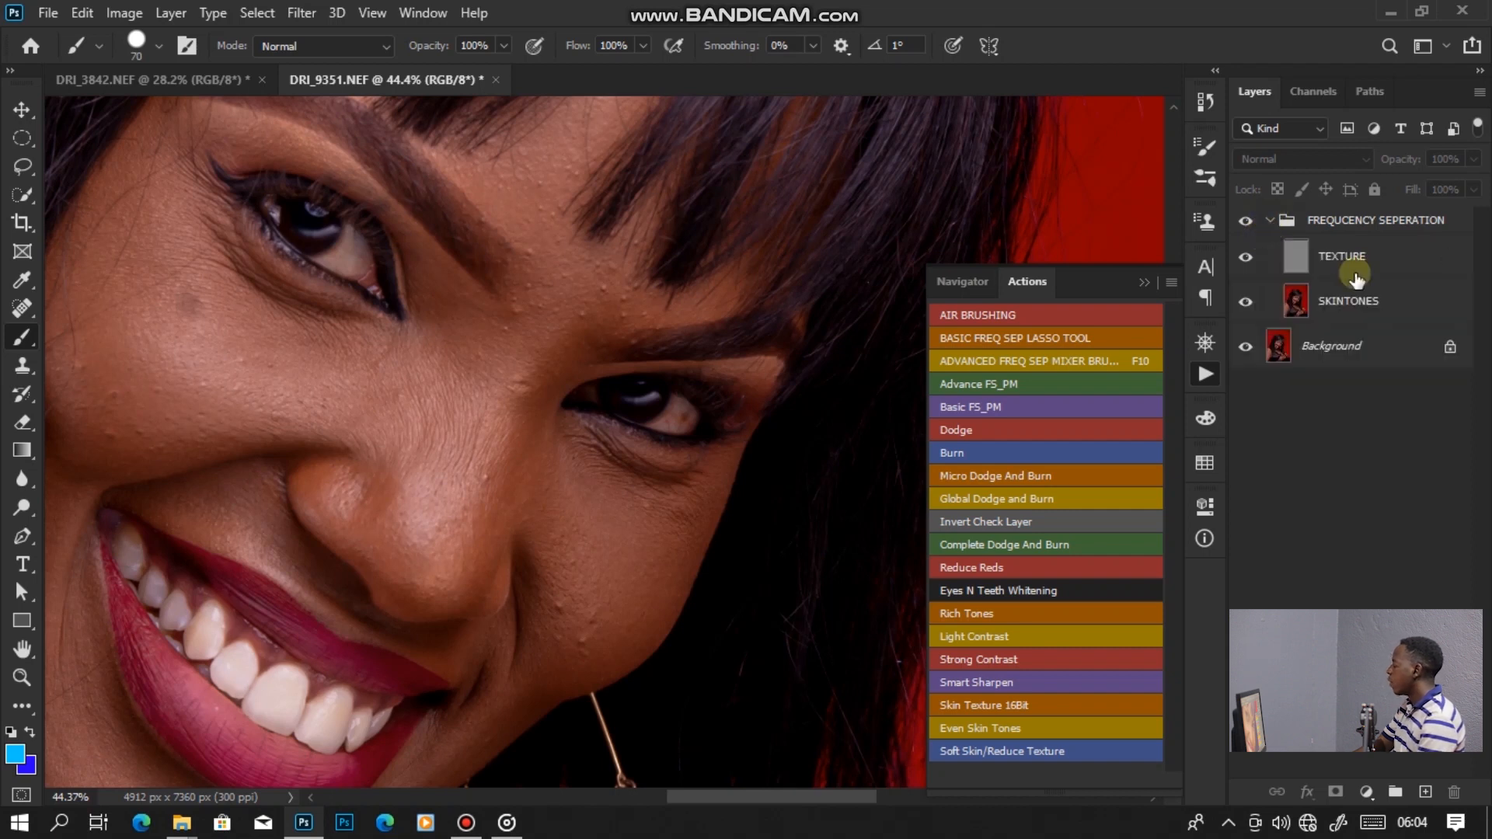
{"action": "left_click", "coordinate": [1356, 274]}
{"action": "left_click", "coordinate": [1359, 299]}
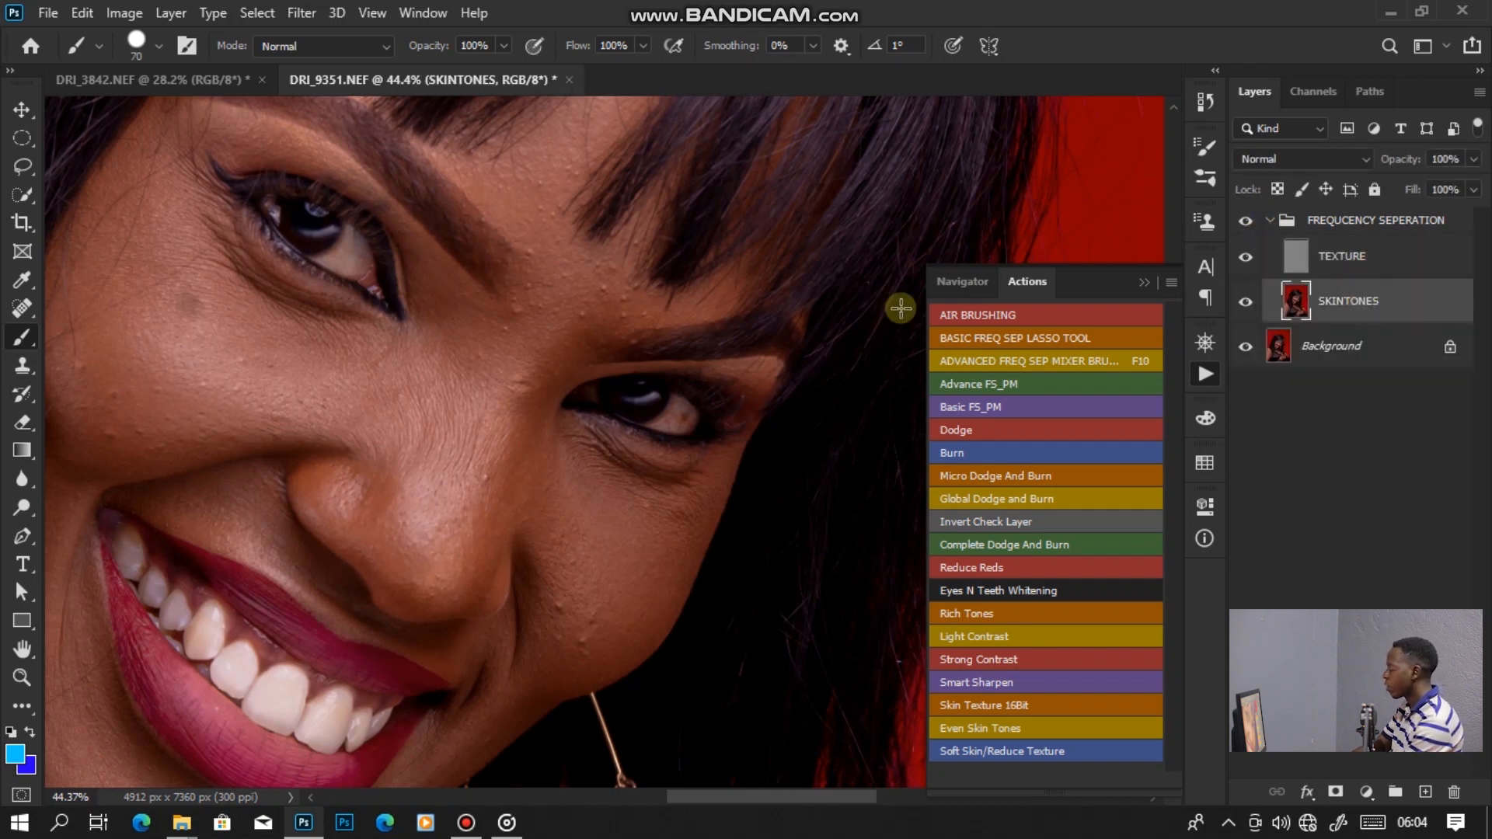
Switch to the Lasso tool and set its feather to 18.4 px for selecting skin areas on the face.
{"action": "key", "text": "ctrl+0"}
{"action": "key", "text": "ctrl+plus"}
{"action": "key", "text": "ctrl+plus"}
{"action": "key", "text": "ctrl+plus"}
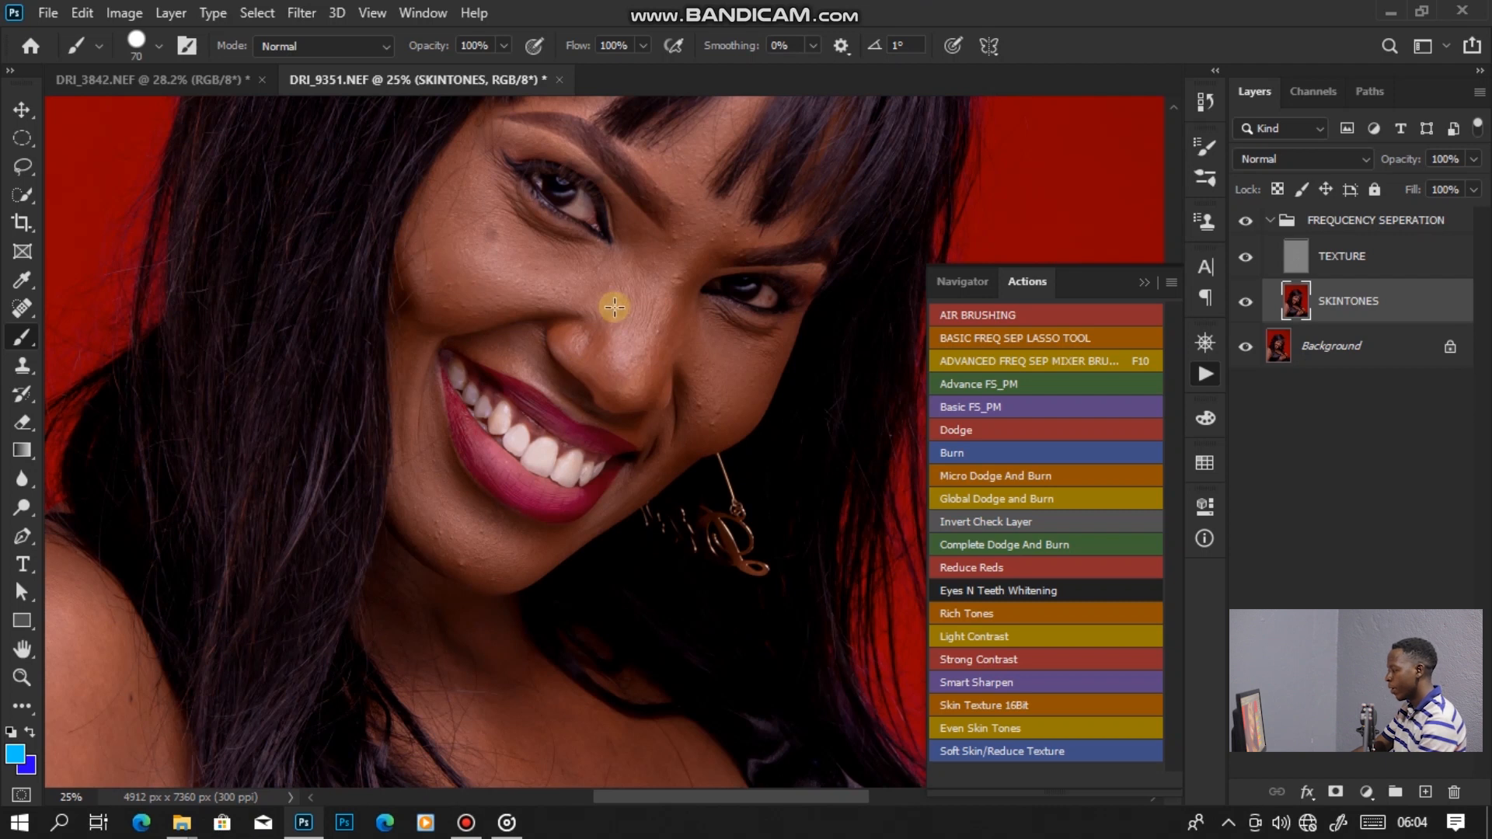
{"action": "left_click_drag", "start_coordinate": [663, 369], "coordinate": [653, 510]}
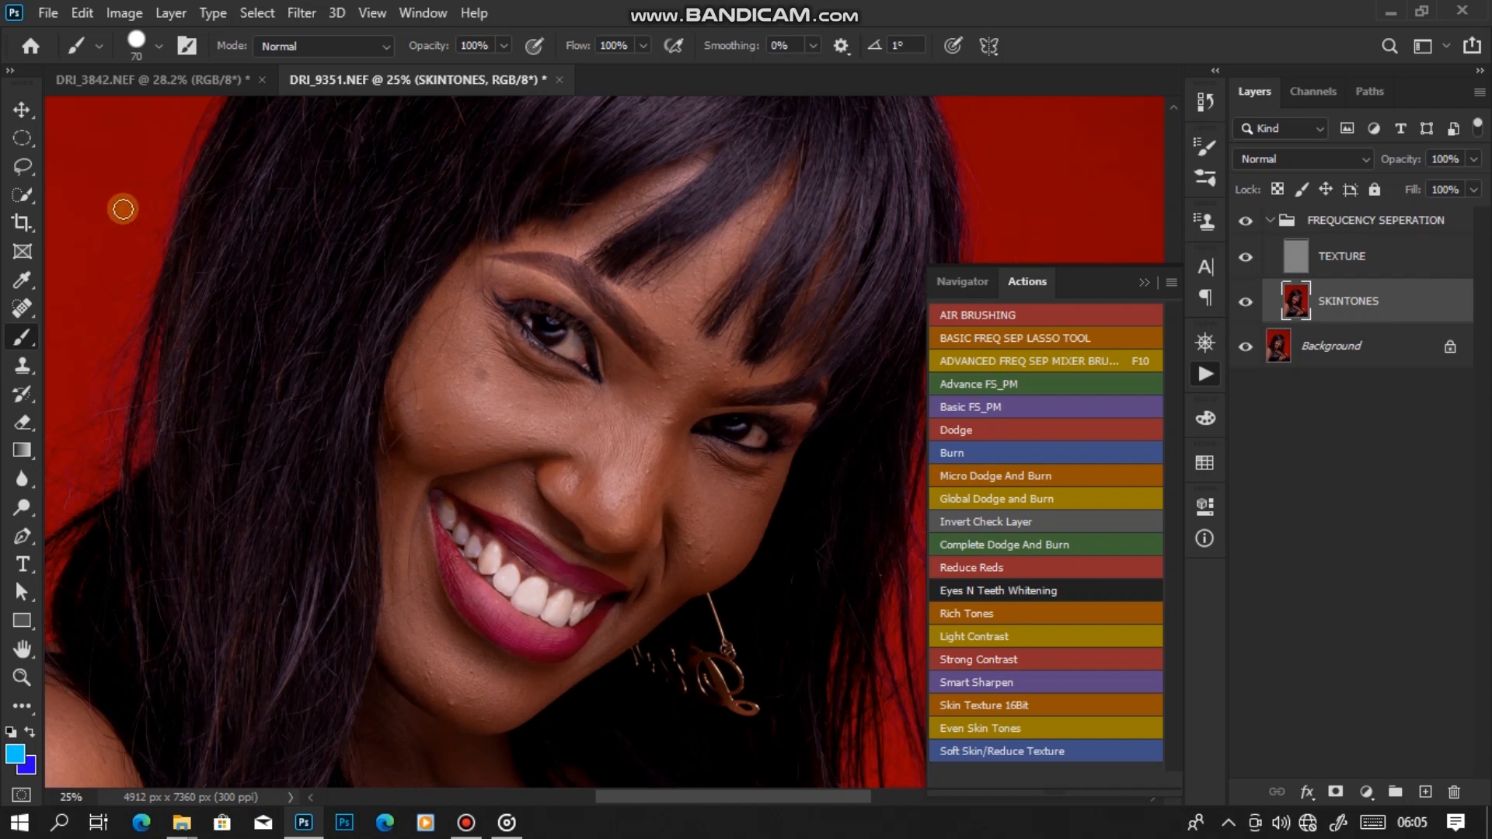
{"action": "left_click", "coordinate": [28, 169]}
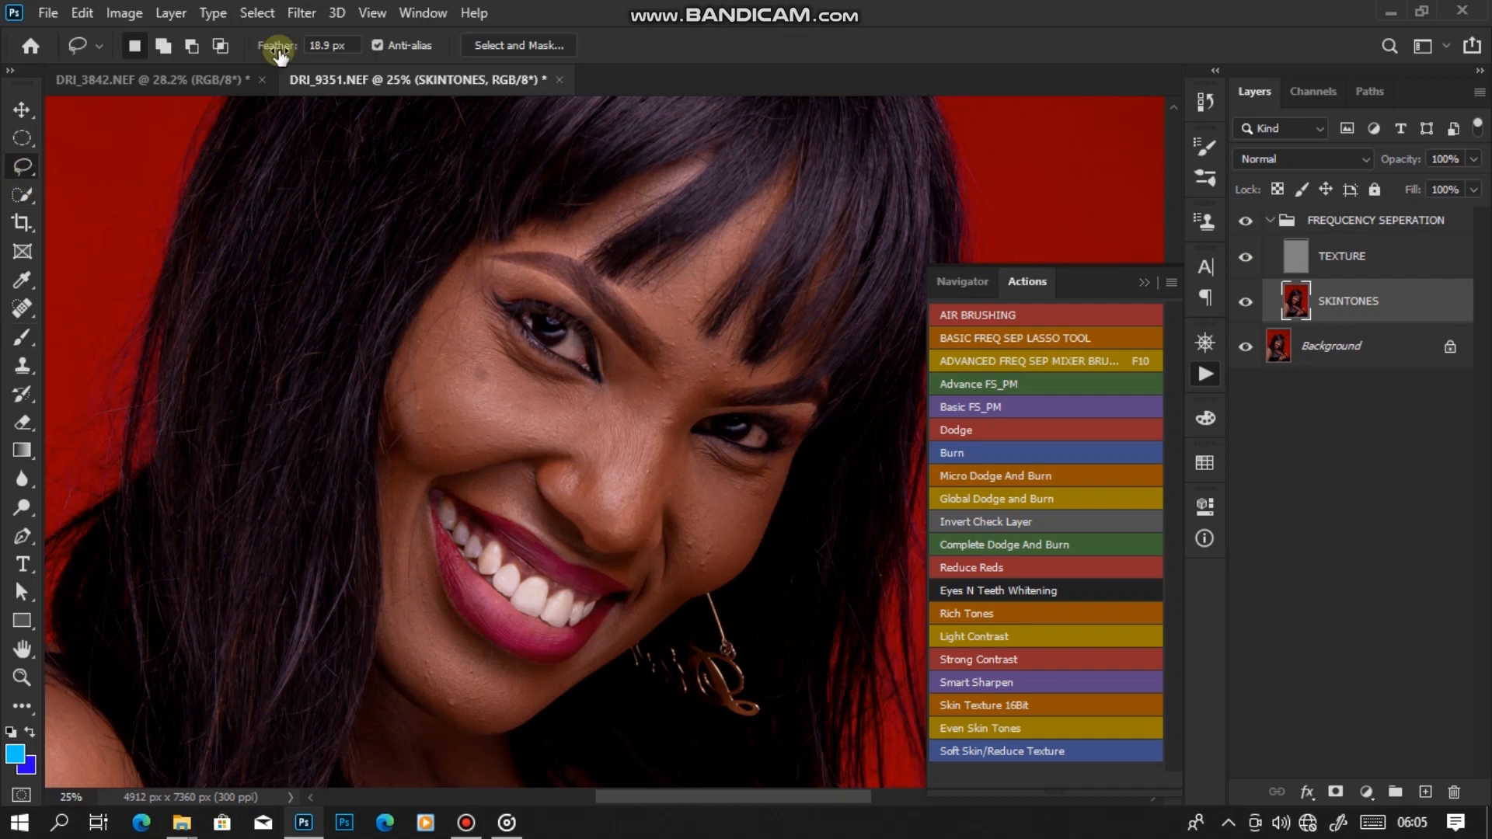
{"action": "left_click_drag", "start_coordinate": [280, 53], "coordinate": [272, 50]}
{"action": "right_click", "coordinate": [481, 321]}
{"action": "left_click", "coordinate": [485, 267]}
{"action": "scroll", "coordinate": [343, 217], "scroll_direction": "up", "scroll_amount": 4, "text": "alt"}
{"action": "left_click_drag", "start_coordinate": [725, 487], "coordinate": [604, 412]}
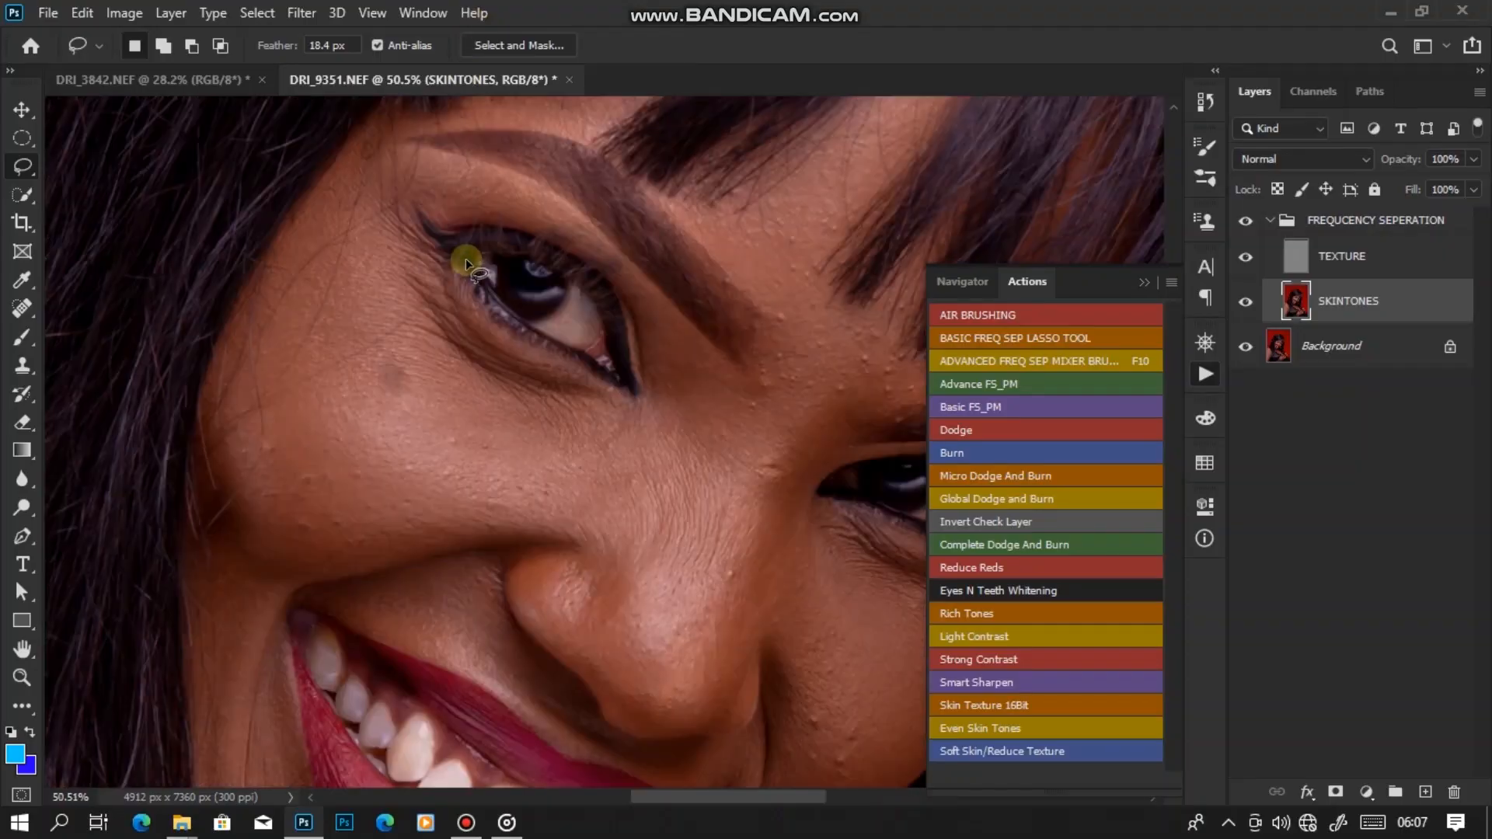
{"action": "left_click_drag", "start_coordinate": [675, 426], "coordinate": [588, 425]}
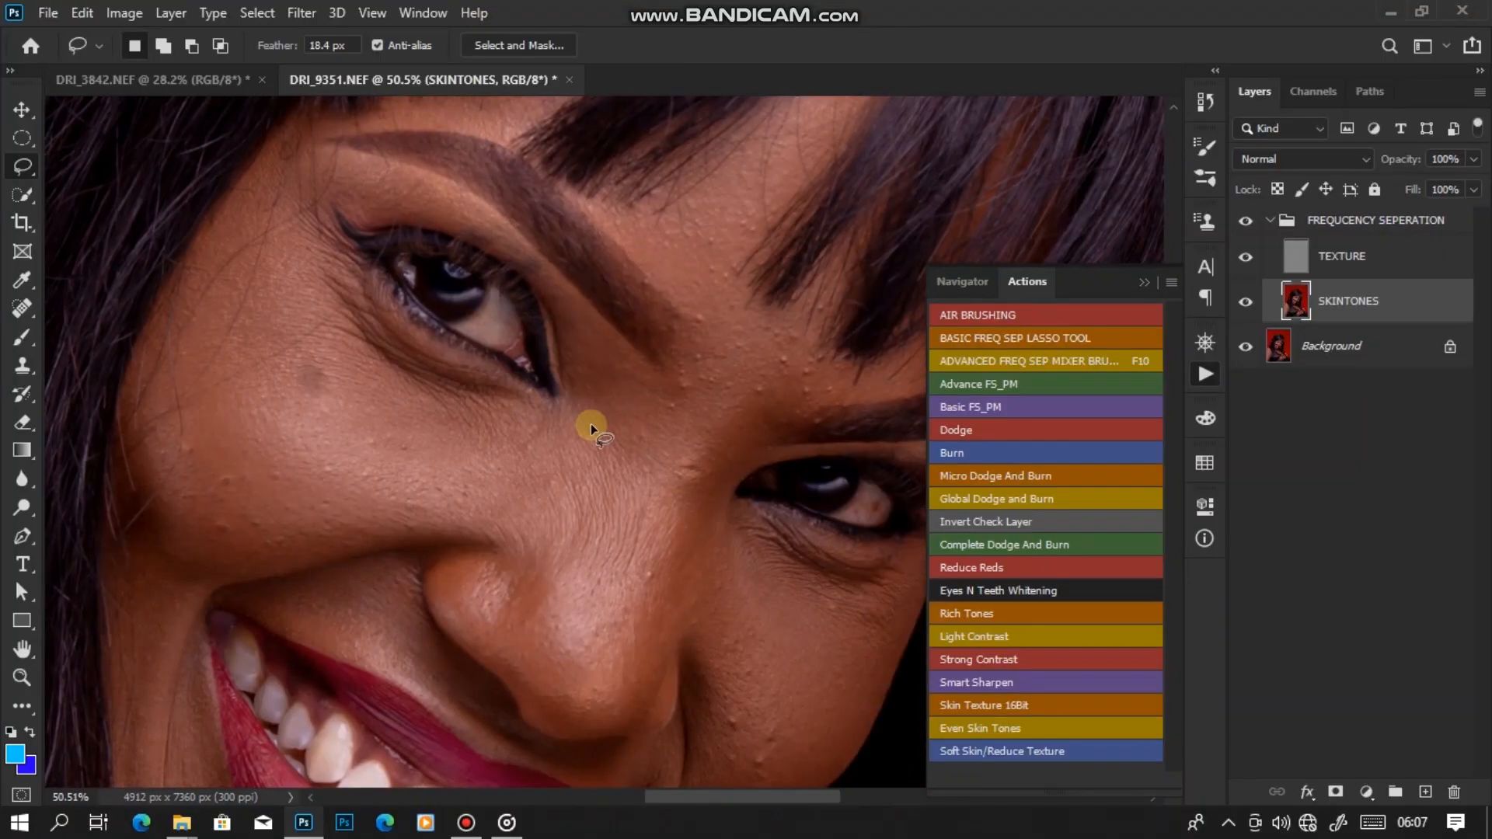
Lasso the cheek below the eye on the SKINTONES layer and apply a Gaussian Blur with a radius of 24.9 pixels.
{"action": "scroll", "coordinate": [591, 424], "scroll_direction": "down", "scroll_amount": 4}
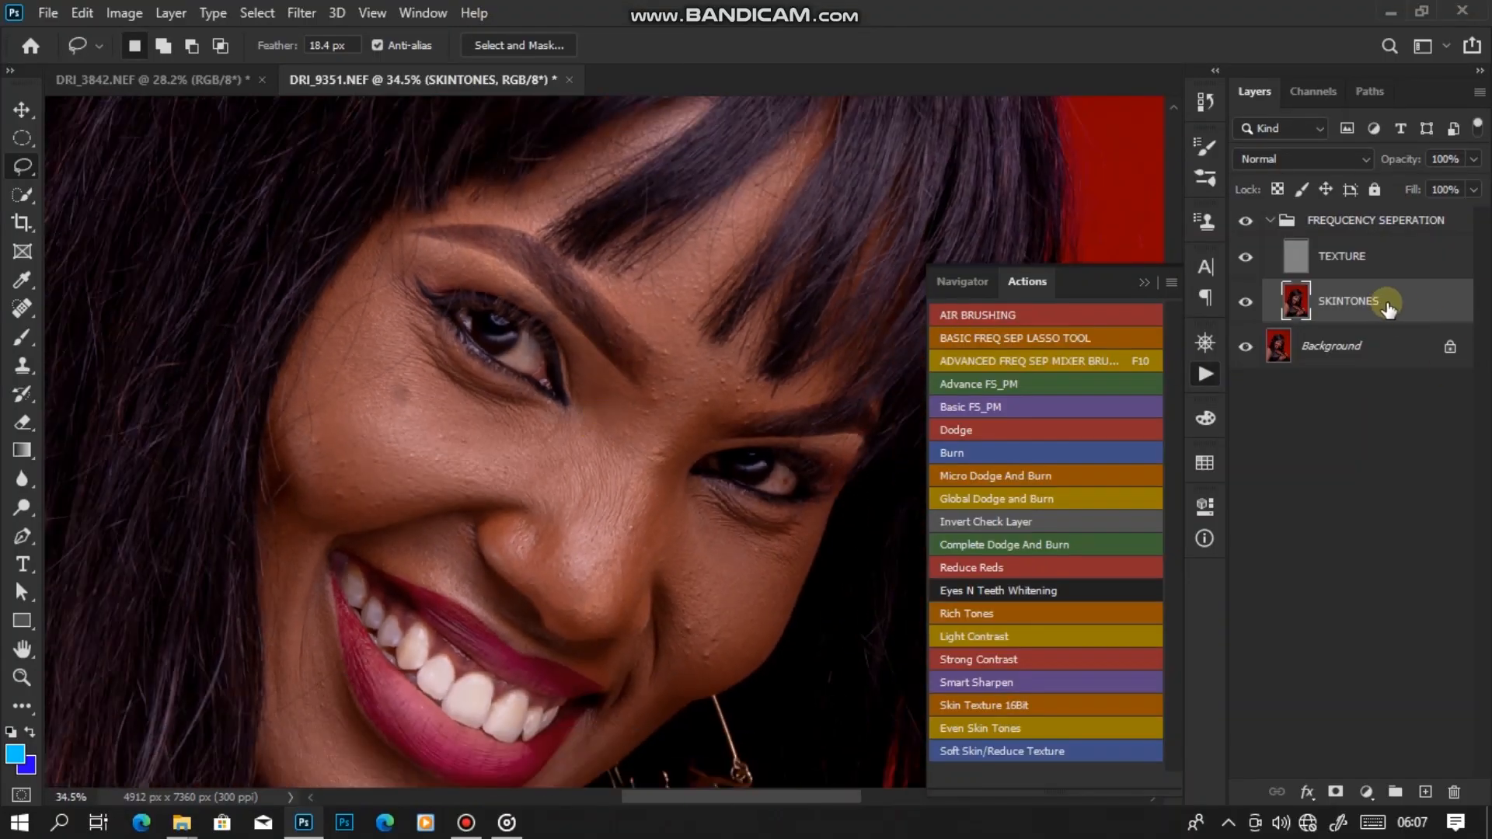
{"action": "scroll", "coordinate": [515, 412], "scroll_direction": "up", "scroll_amount": 3}
{"action": "left_click_drag", "start_coordinate": [639, 361], "coordinate": [421, 185]}
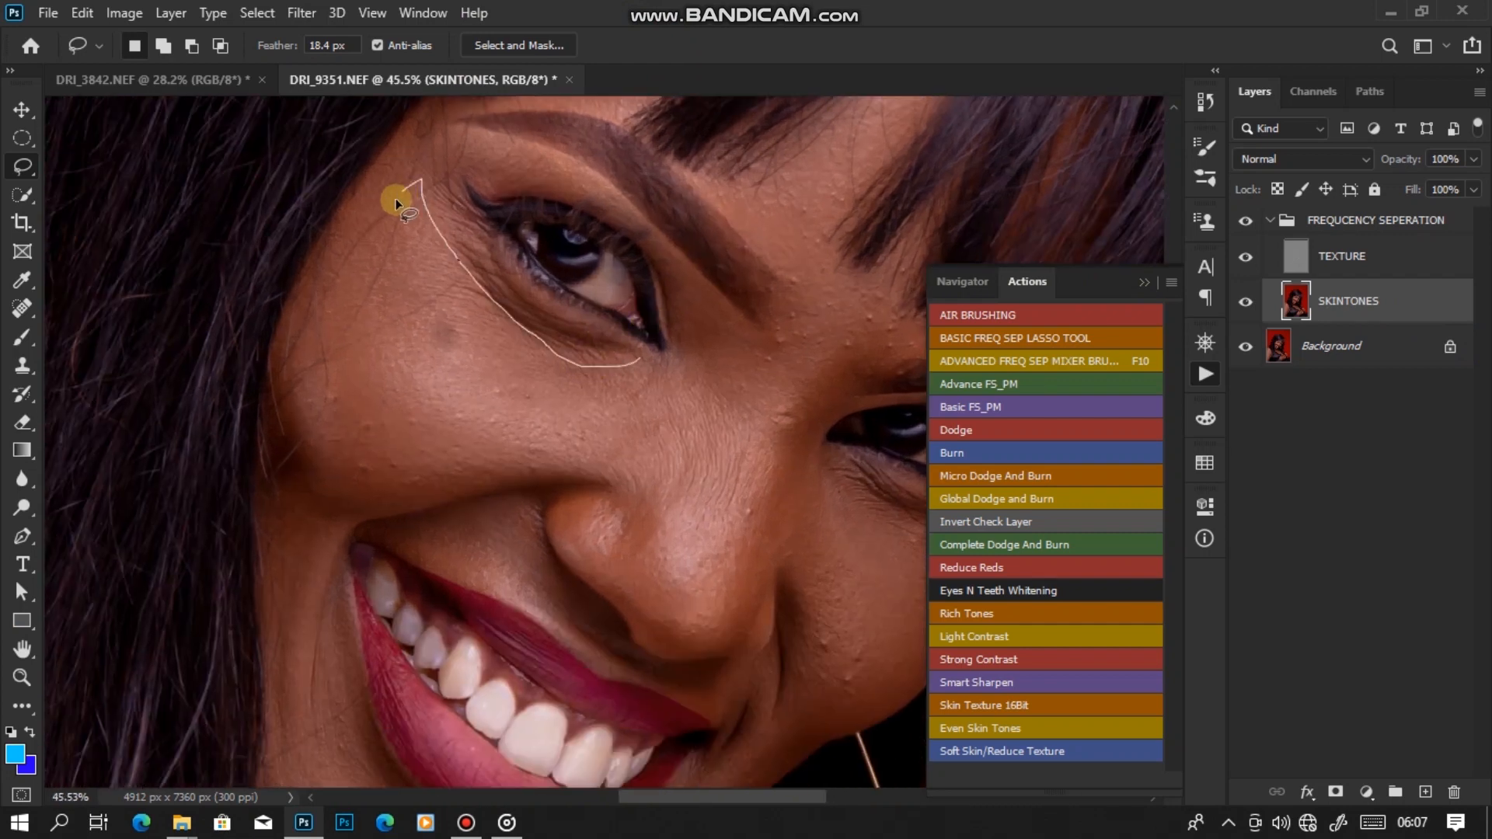
{"action": "left_click_drag", "start_coordinate": [378, 241], "coordinate": [378, 243]}
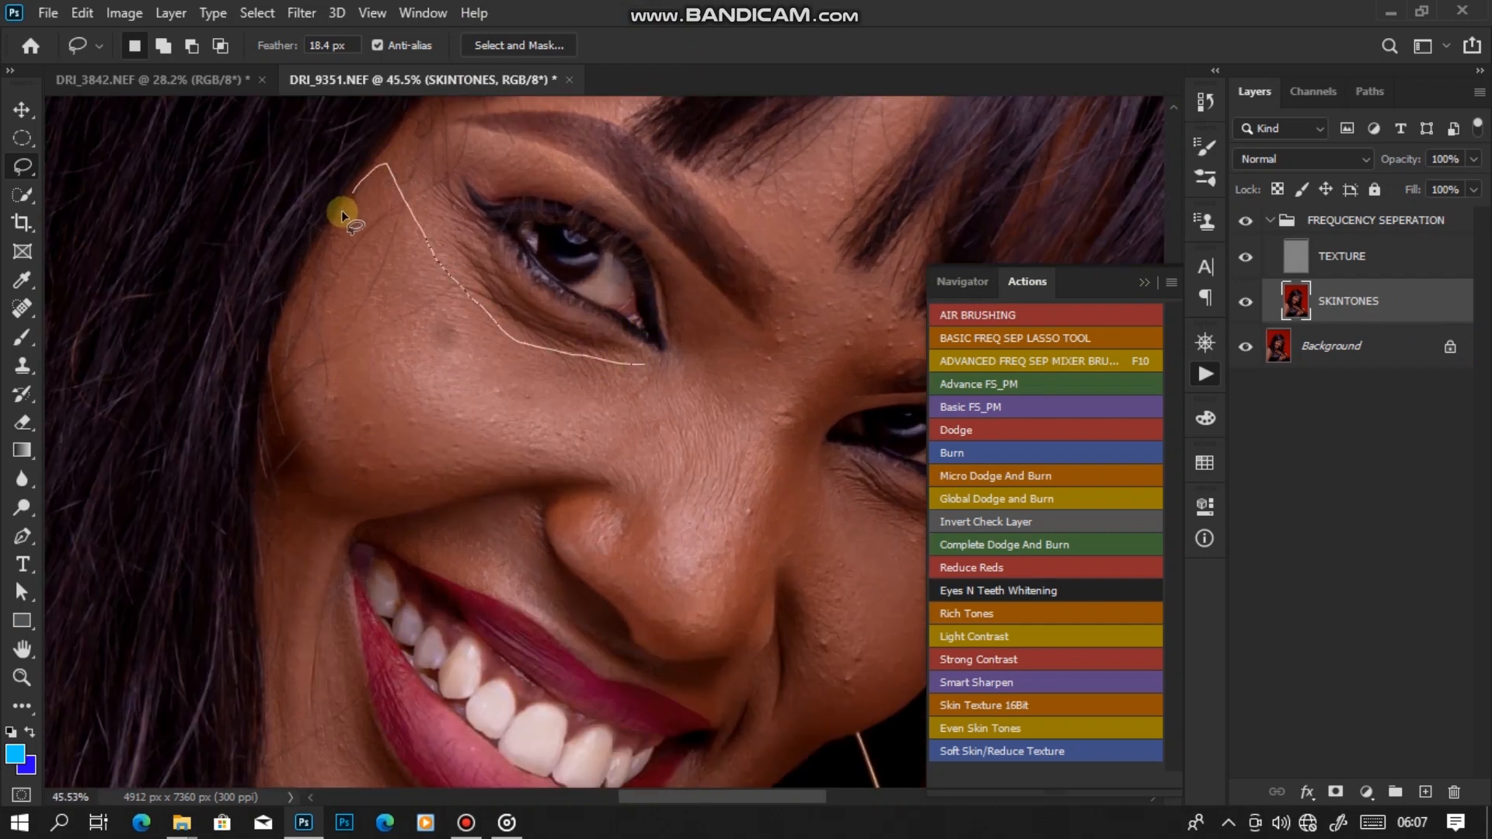
{"action": "mouse_move", "coordinate": [358, 490]}
{"action": "left_mouse_down"}
{"action": "mouse_move", "coordinate": [687, 464]}
{"action": "mouse_move", "coordinate": [735, 411]}
{"action": "left_mouse_up"}
{"action": "left_click", "coordinate": [302, 13]}
{"action": "left_click", "coordinate": [301, 13]}
{"action": "left_click", "coordinate": [297, 10]}
{"action": "mouse_move", "coordinate": [460, 254]}
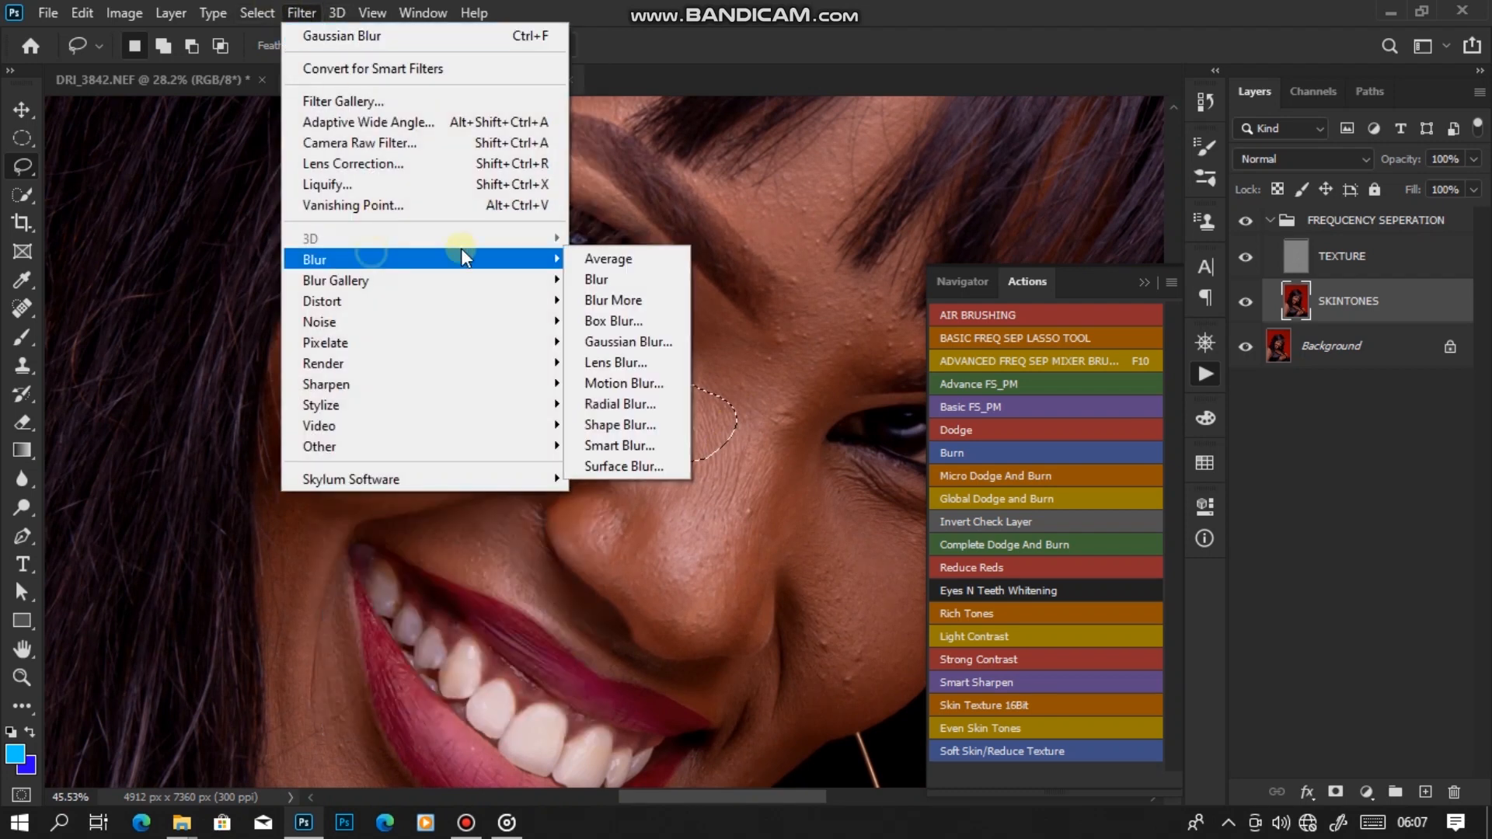
{"action": "left_click", "coordinate": [634, 342]}
{"action": "left_click_drag", "start_coordinate": [1026, 584], "coordinate": [1052, 589]}
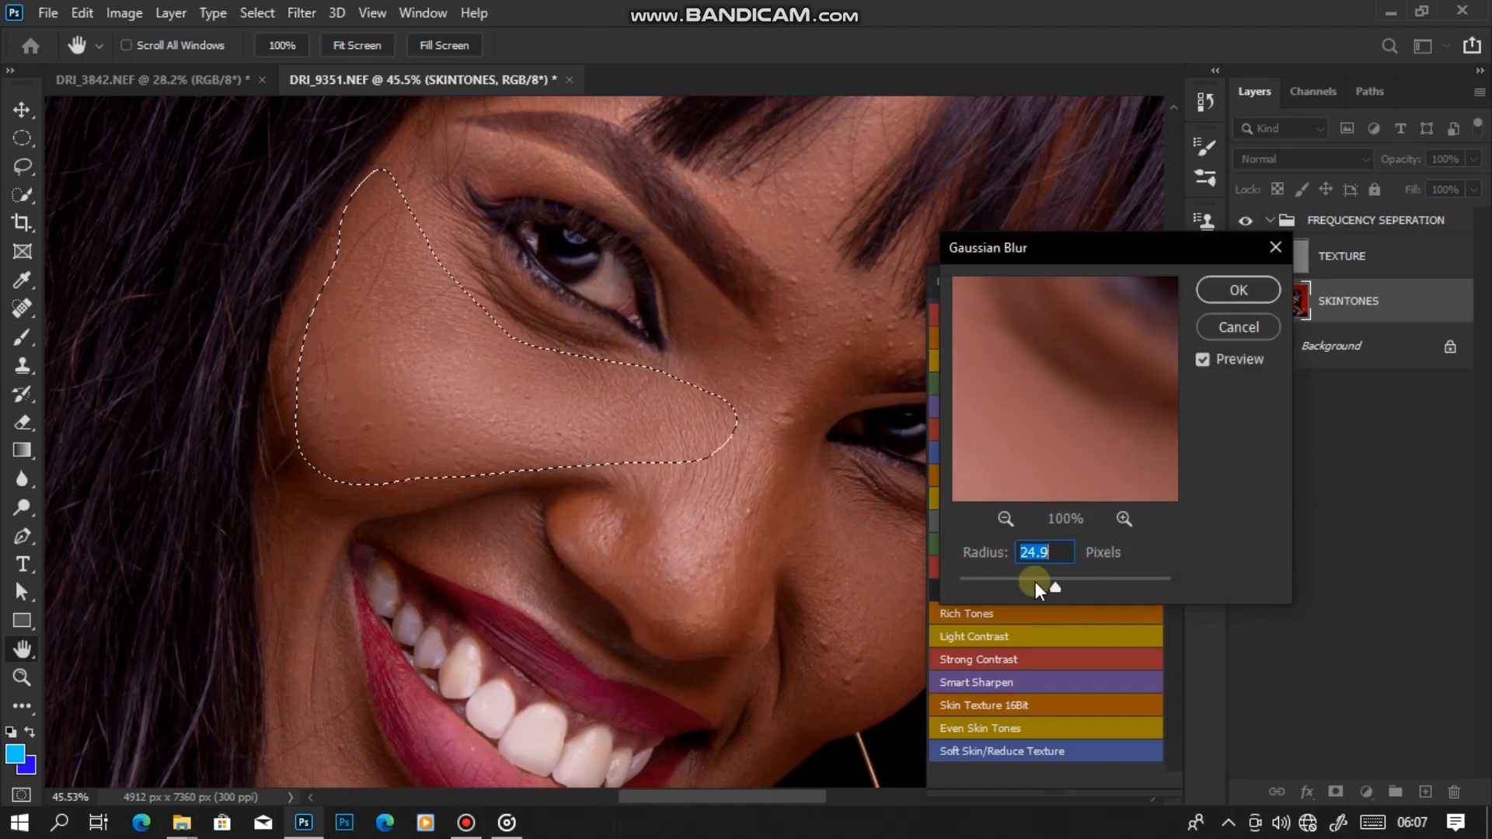
{"action": "left_click", "coordinate": [1212, 291]}
Lasso the strip from the forehead between the brows down to the nose tip, apply a stronger Gaussian Blur and deselect.
{"action": "left_click_drag", "start_coordinate": [627, 427], "coordinate": [532, 423]}
{"action": "mouse_move", "coordinate": [648, 308]}
{"action": "left_mouse_down"}
{"action": "mouse_move", "coordinate": [761, 282]}
{"action": "mouse_move", "coordinate": [689, 283]}
{"action": "left_mouse_up"}
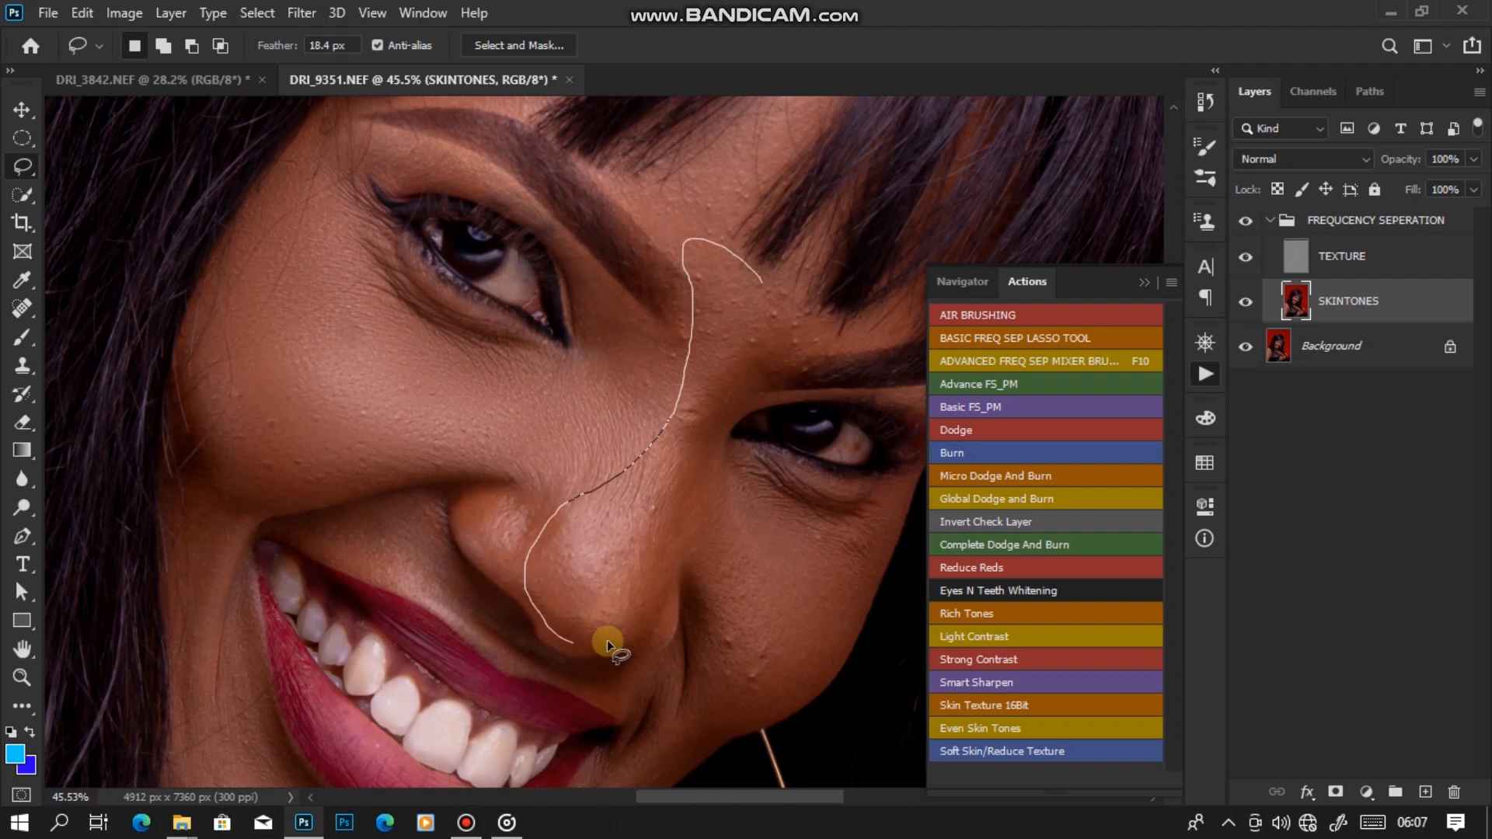
{"action": "mouse_move", "coordinate": [762, 360]}
{"action": "left_mouse_down"}
{"action": "mouse_move", "coordinate": [787, 336]}
{"action": "mouse_move", "coordinate": [839, 294]}
{"action": "left_mouse_up"}
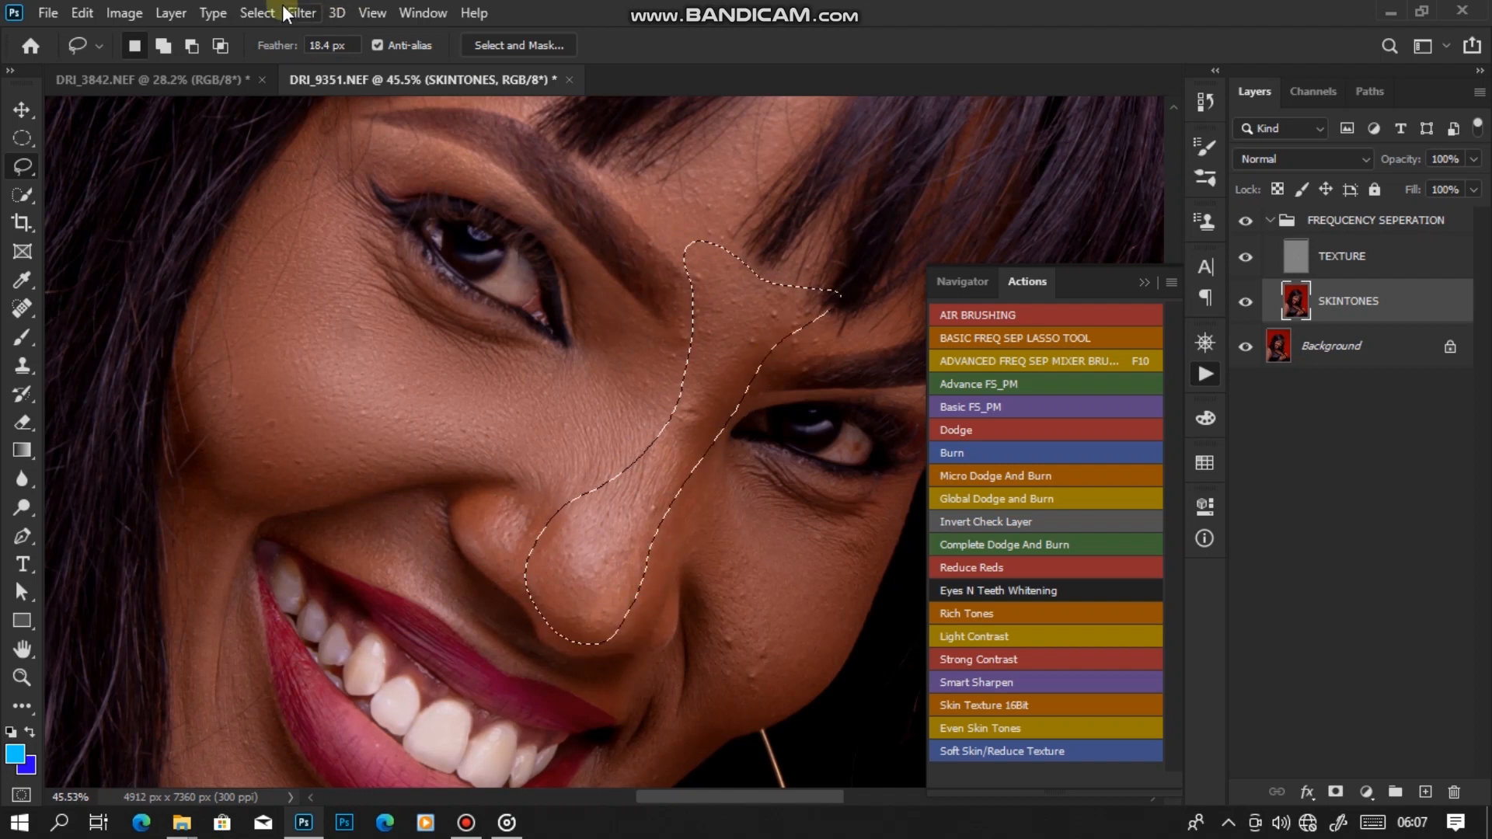
{"action": "left_click", "coordinate": [300, 13]}
{"action": "mouse_move", "coordinate": [544, 259]}
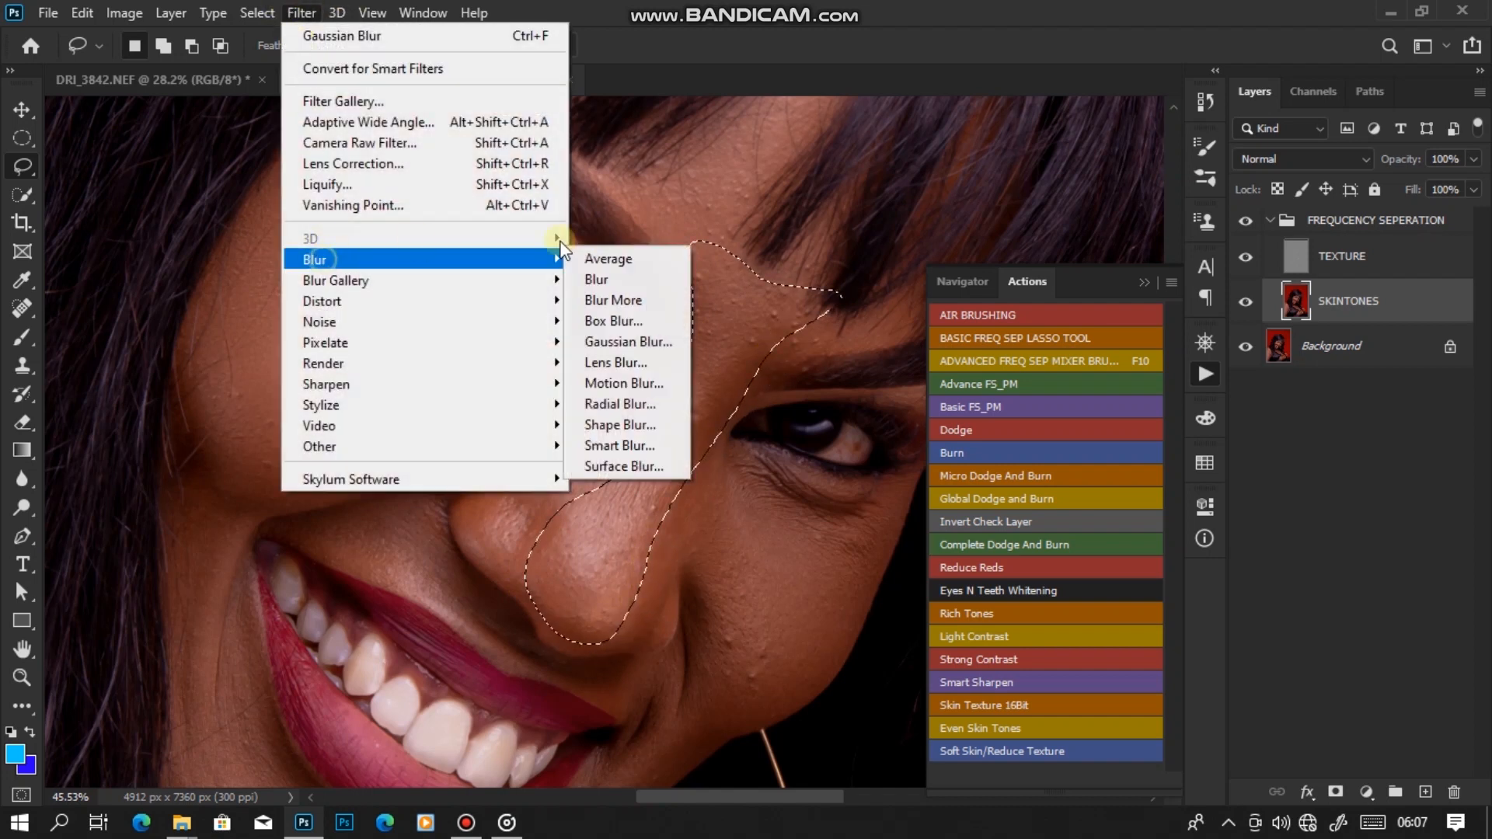
{"action": "left_click", "coordinate": [639, 345]}
{"action": "left_click", "coordinate": [1060, 586]}
{"action": "left_click", "coordinate": [1237, 292]}
{"action": "left_click", "coordinate": [456, 281]}
Lasso the cheek on the earring side, apply a Gaussian Blur with a radius of 40.1 pixels and deselect.
{"action": "left_click_drag", "start_coordinate": [677, 490], "coordinate": [715, 323]}
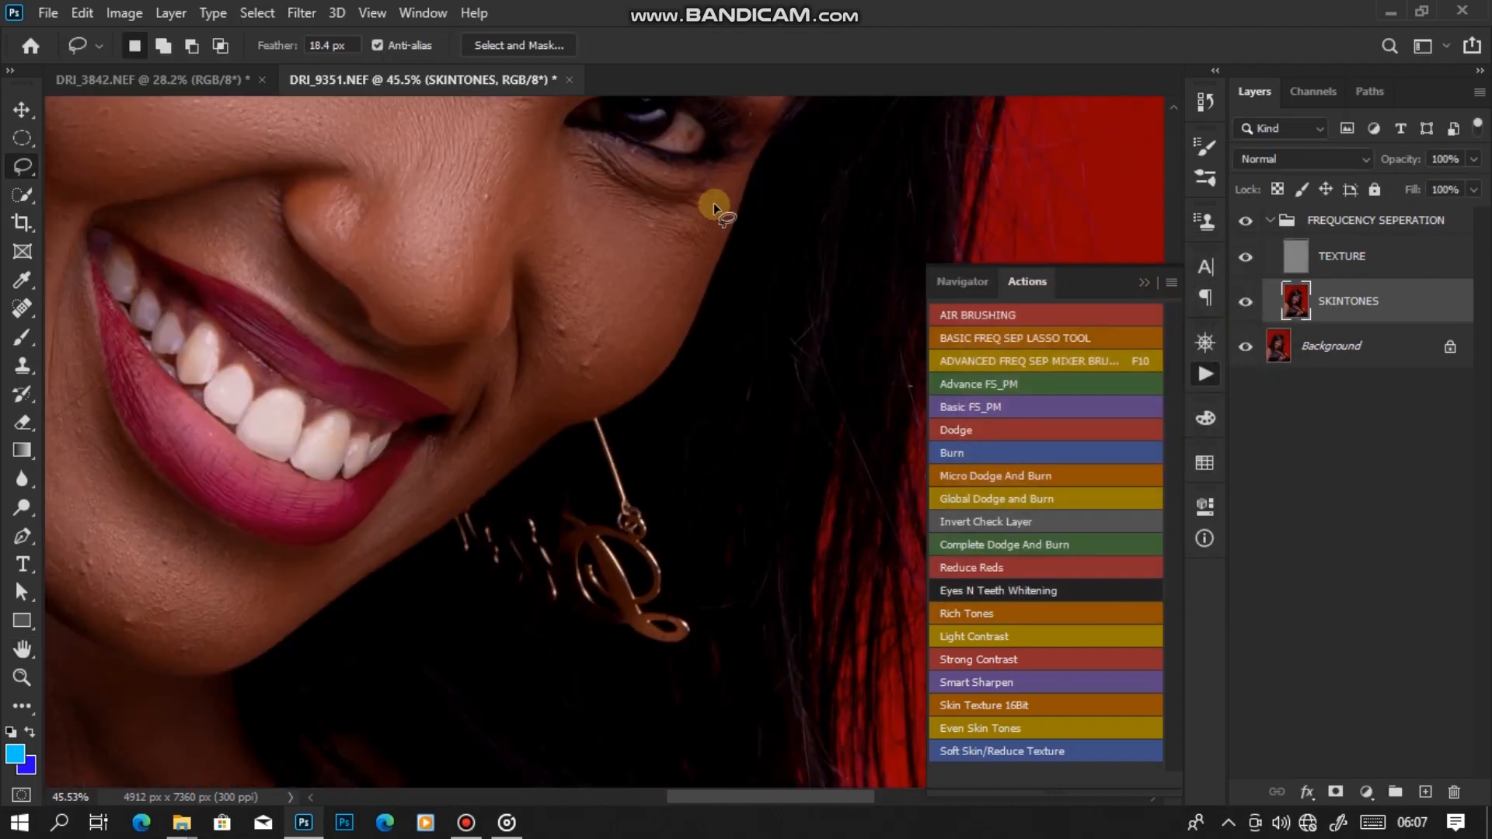
{"action": "mouse_move", "coordinate": [534, 297]}
{"action": "left_mouse_down"}
{"action": "mouse_move", "coordinate": [602, 393]}
{"action": "mouse_move", "coordinate": [676, 333]}
{"action": "mouse_move", "coordinate": [718, 199]}
{"action": "left_mouse_up"}
{"action": "left_click", "coordinate": [301, 15]}
{"action": "mouse_move", "coordinate": [399, 260]}
{"action": "left_click", "coordinate": [618, 339]}
{"action": "left_click", "coordinate": [1068, 588]}
{"action": "left_click", "coordinate": [1226, 294]}
{"action": "key", "text": "ctrl+d"}
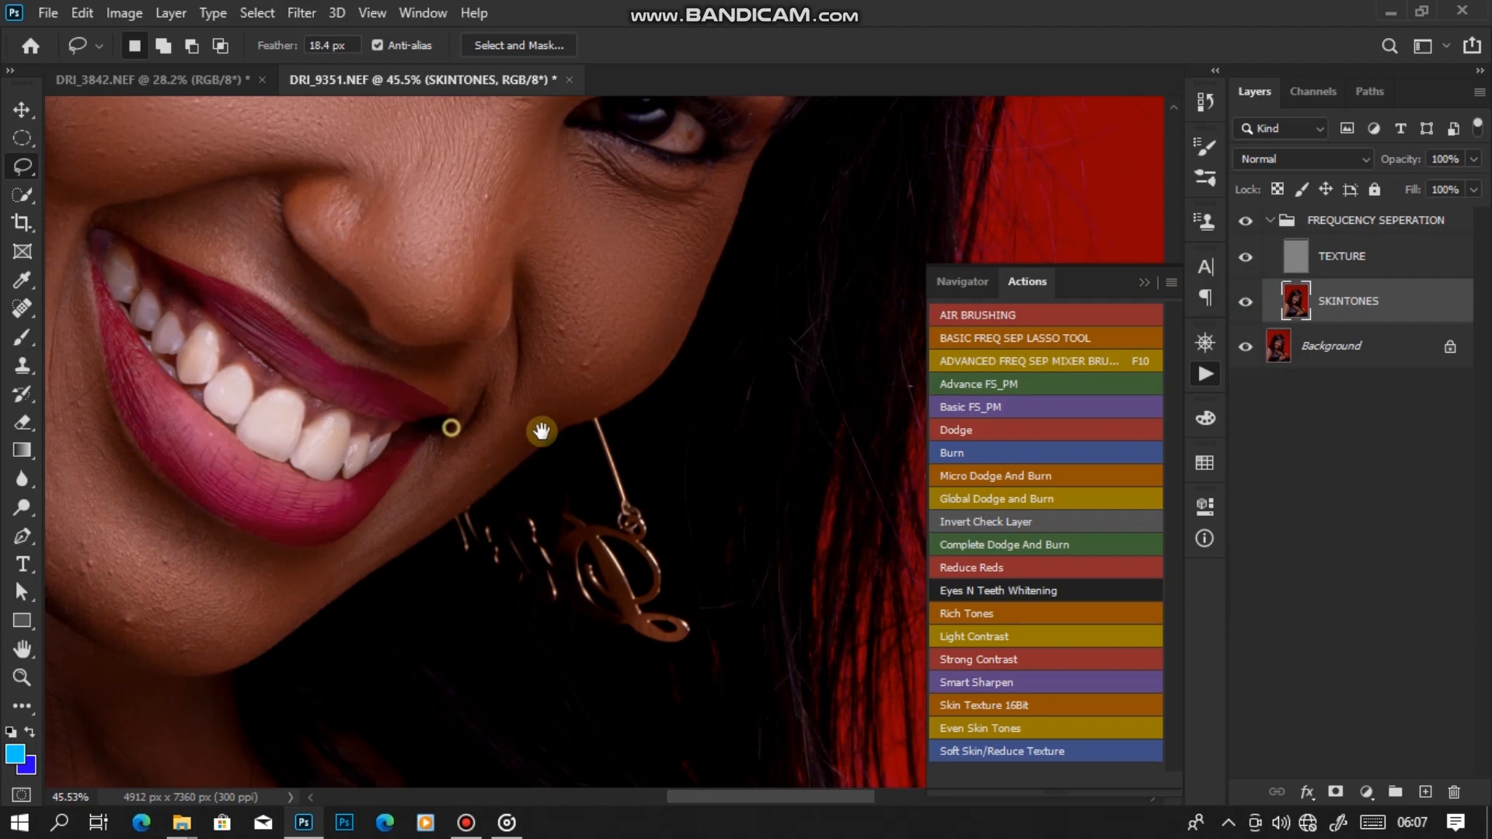
Lasso the skin alongside the mouth down to the chin, apply the Gaussian Blur at the same radius and deselect.
{"action": "left_click_drag", "start_coordinate": [466, 426], "coordinate": [746, 443]}
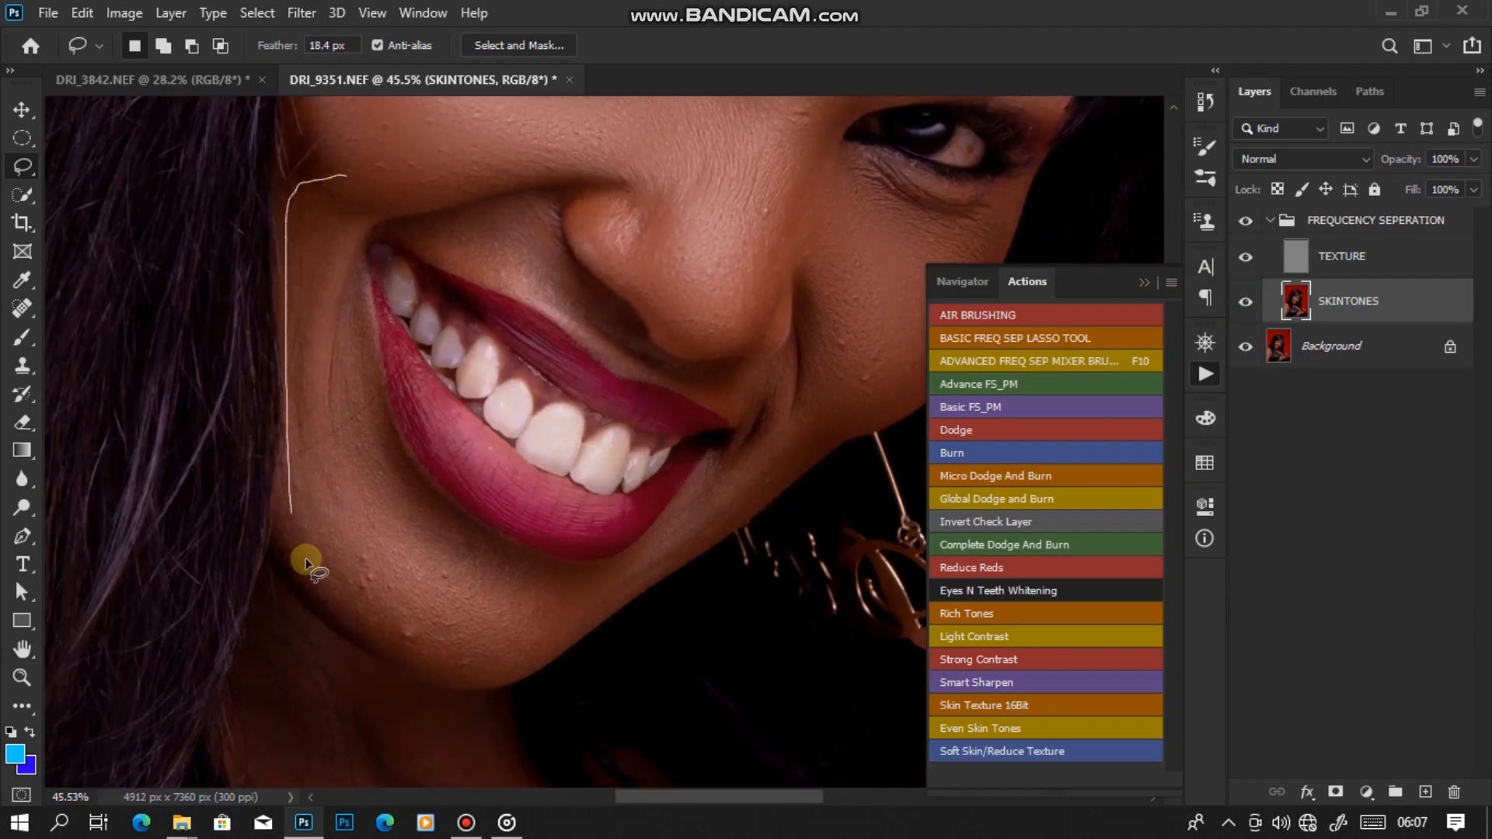
{"action": "left_click_drag", "start_coordinate": [362, 306], "coordinate": [360, 212]}
{"action": "left_click", "coordinate": [302, 14]}
{"action": "mouse_move", "coordinate": [404, 259]}
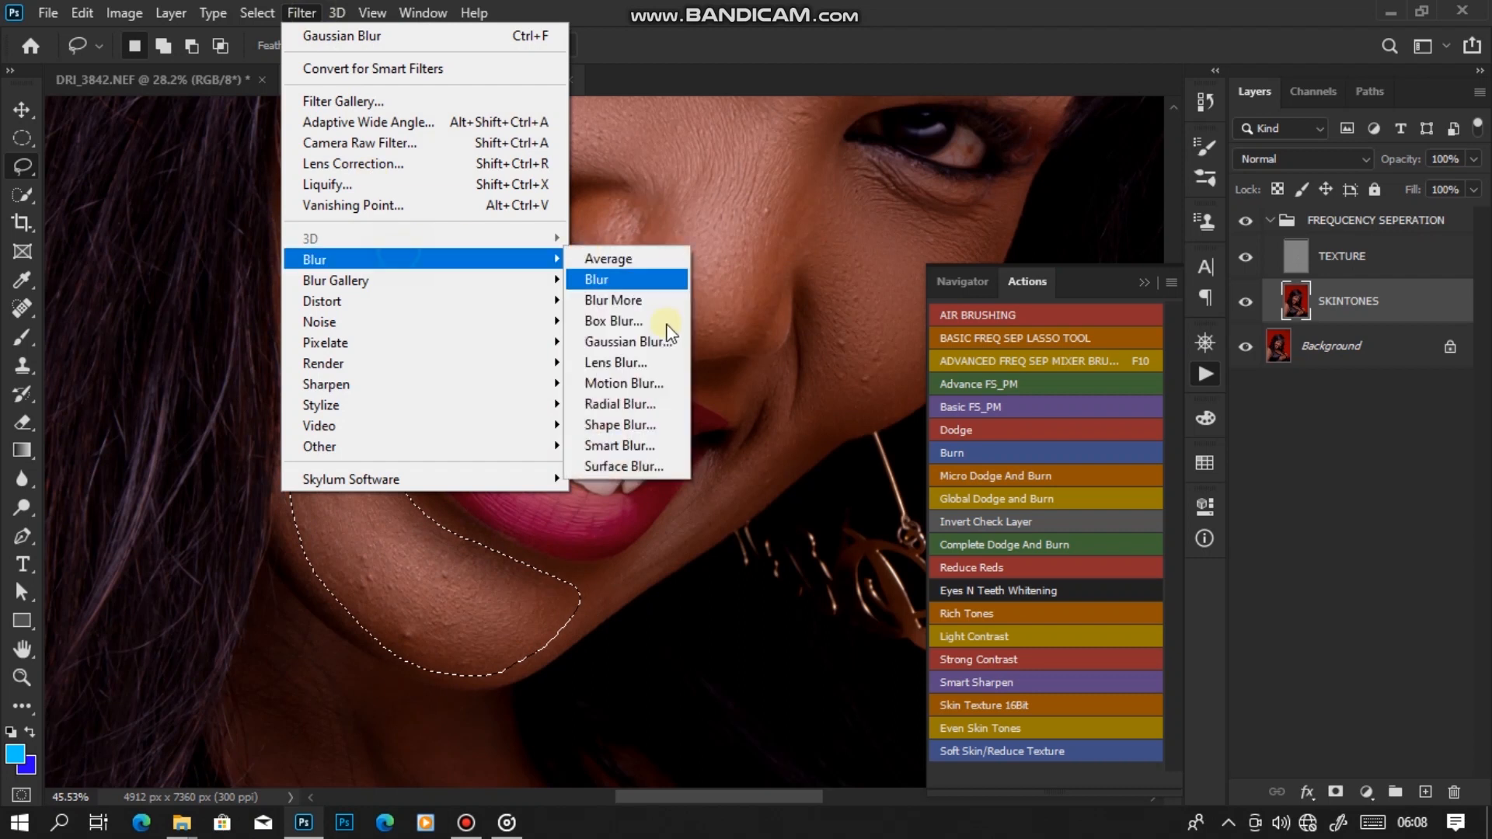
{"action": "left_click", "coordinate": [654, 340]}
{"action": "left_click", "coordinate": [1234, 292]}
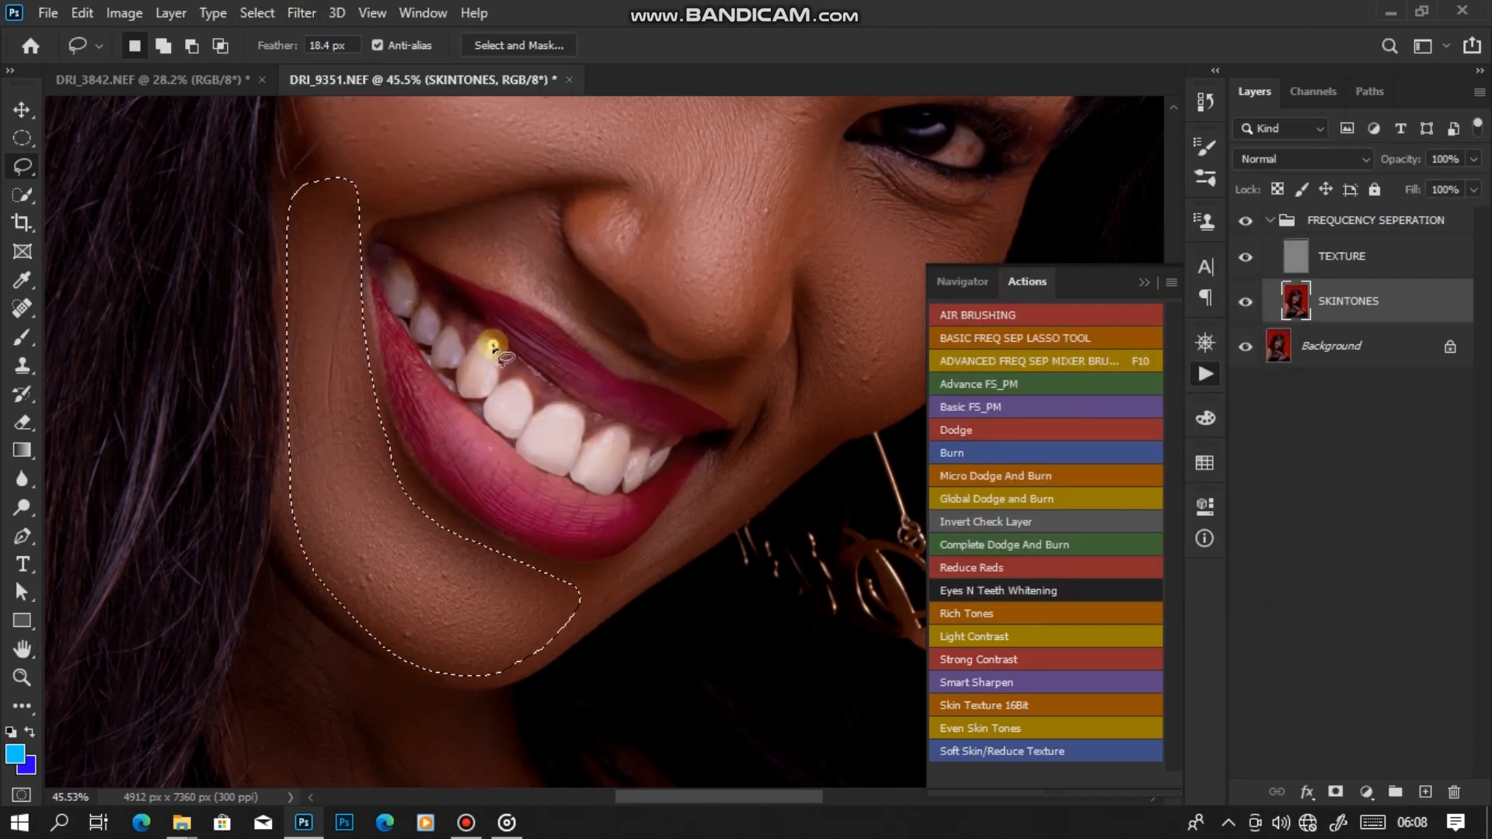
{"action": "left_click", "coordinate": [494, 347]}
Lasso the skin between the nose and upper lip, repeat the last Gaussian Blur on it and deselect.
{"action": "scroll", "coordinate": [505, 319], "scroll_direction": "down", "scroll_amount": 5}
{"action": "scroll", "coordinate": [511, 303], "scroll_direction": "up", "scroll_amount": 9}
{"action": "left_click_drag", "start_coordinate": [509, 289], "coordinate": [536, 326]}
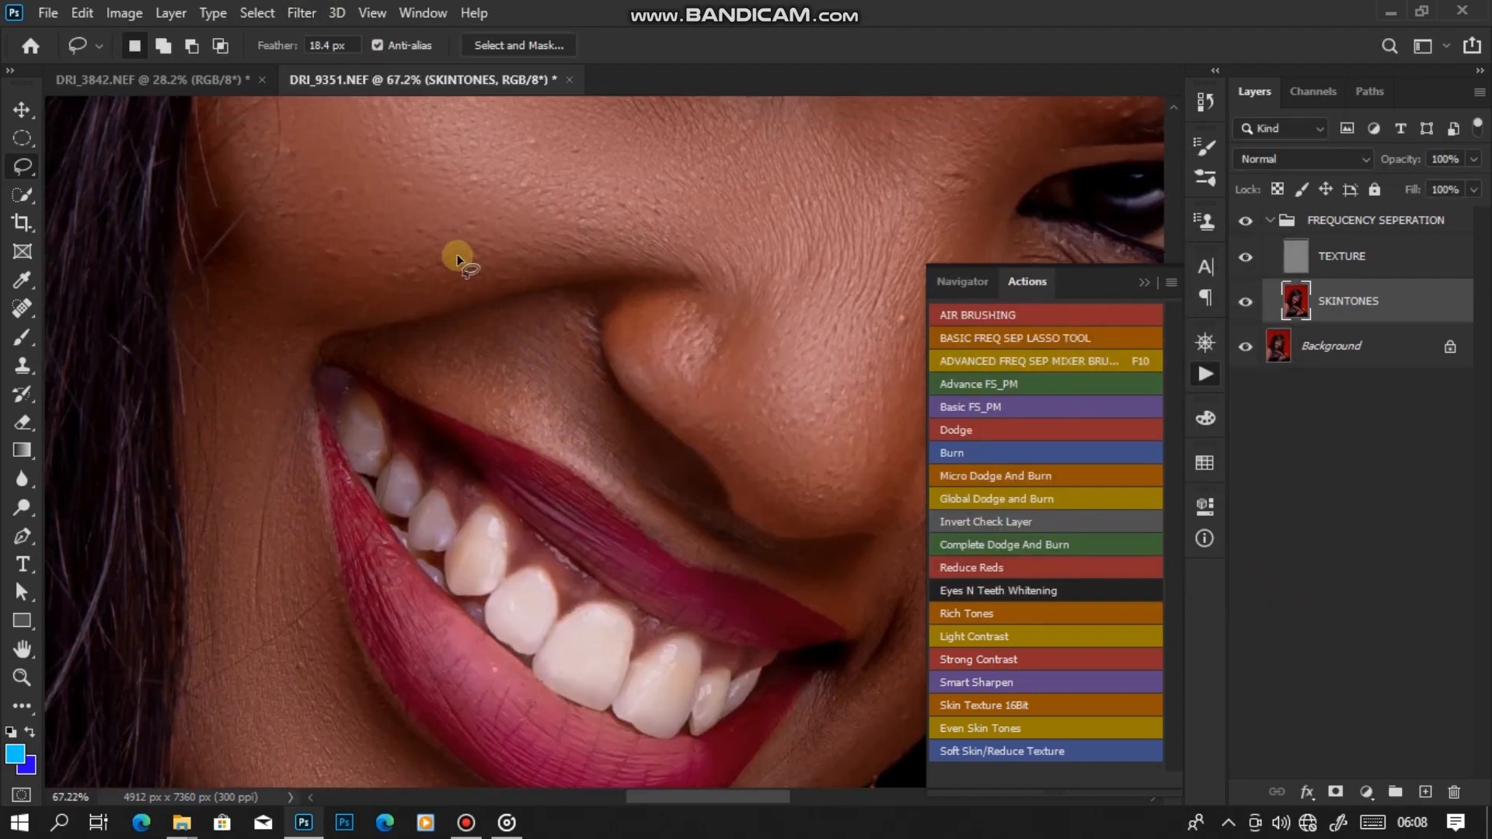
{"action": "left_click_drag", "start_coordinate": [589, 389], "coordinate": [579, 320]}
{"action": "left_click", "coordinate": [303, 14]}
{"action": "left_click", "coordinate": [339, 34]}
{"action": "key", "text": "ctrl+d"}
Lasso the neck below the chin down to the upper chest and apply a 40.1 pixel Gaussian Blur.
{"action": "scroll", "coordinate": [575, 198], "scroll_direction": "down", "scroll_amount": 7}
{"action": "scroll", "coordinate": [575, 193], "scroll_direction": "down", "scroll_amount": 5}
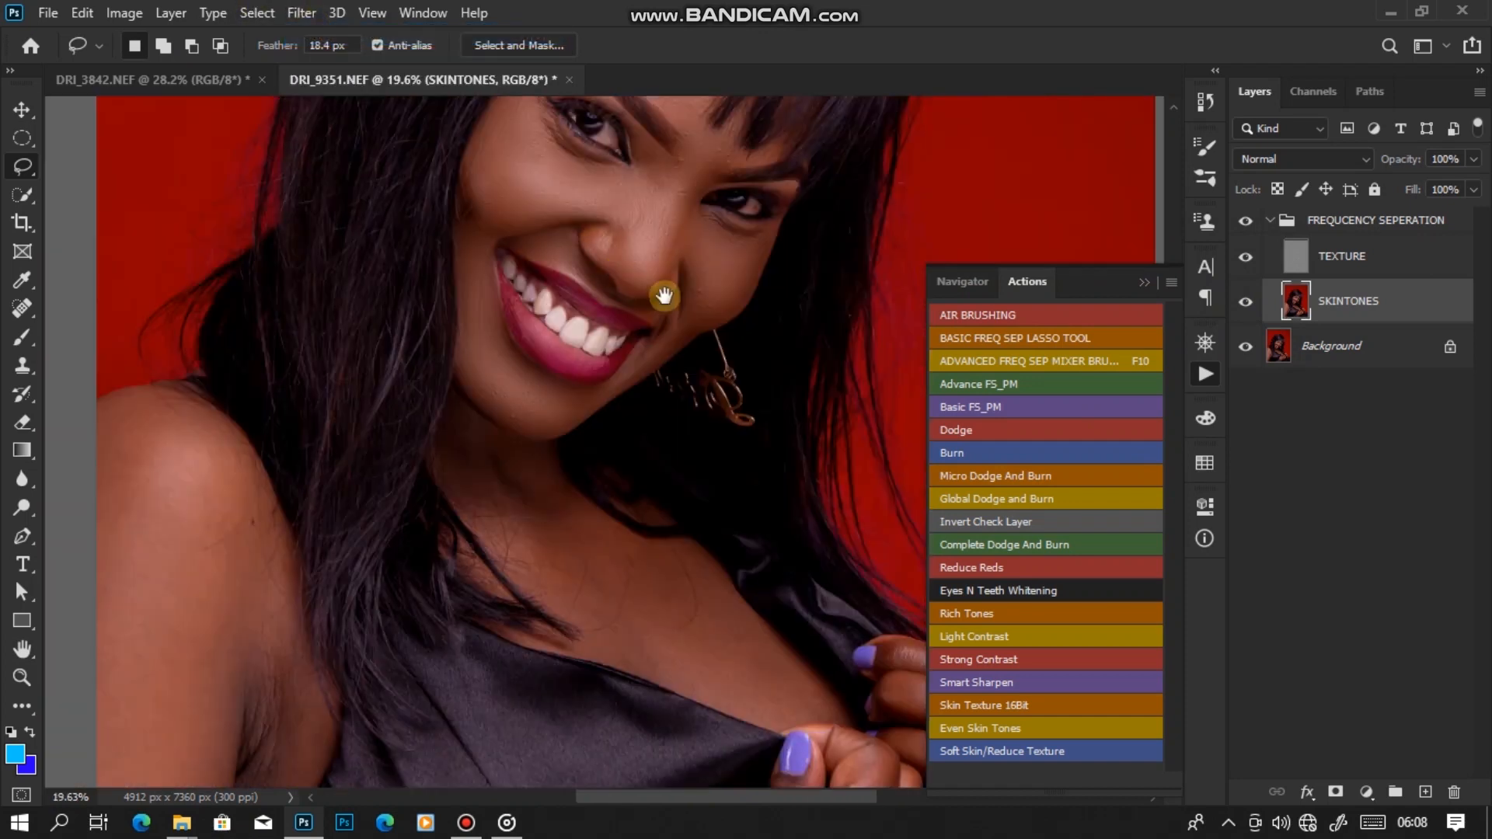
{"action": "scroll", "coordinate": [584, 376], "scroll_direction": "up", "scroll_amount": 4}
{"action": "left_click_drag", "start_coordinate": [508, 327], "coordinate": [441, 300]}
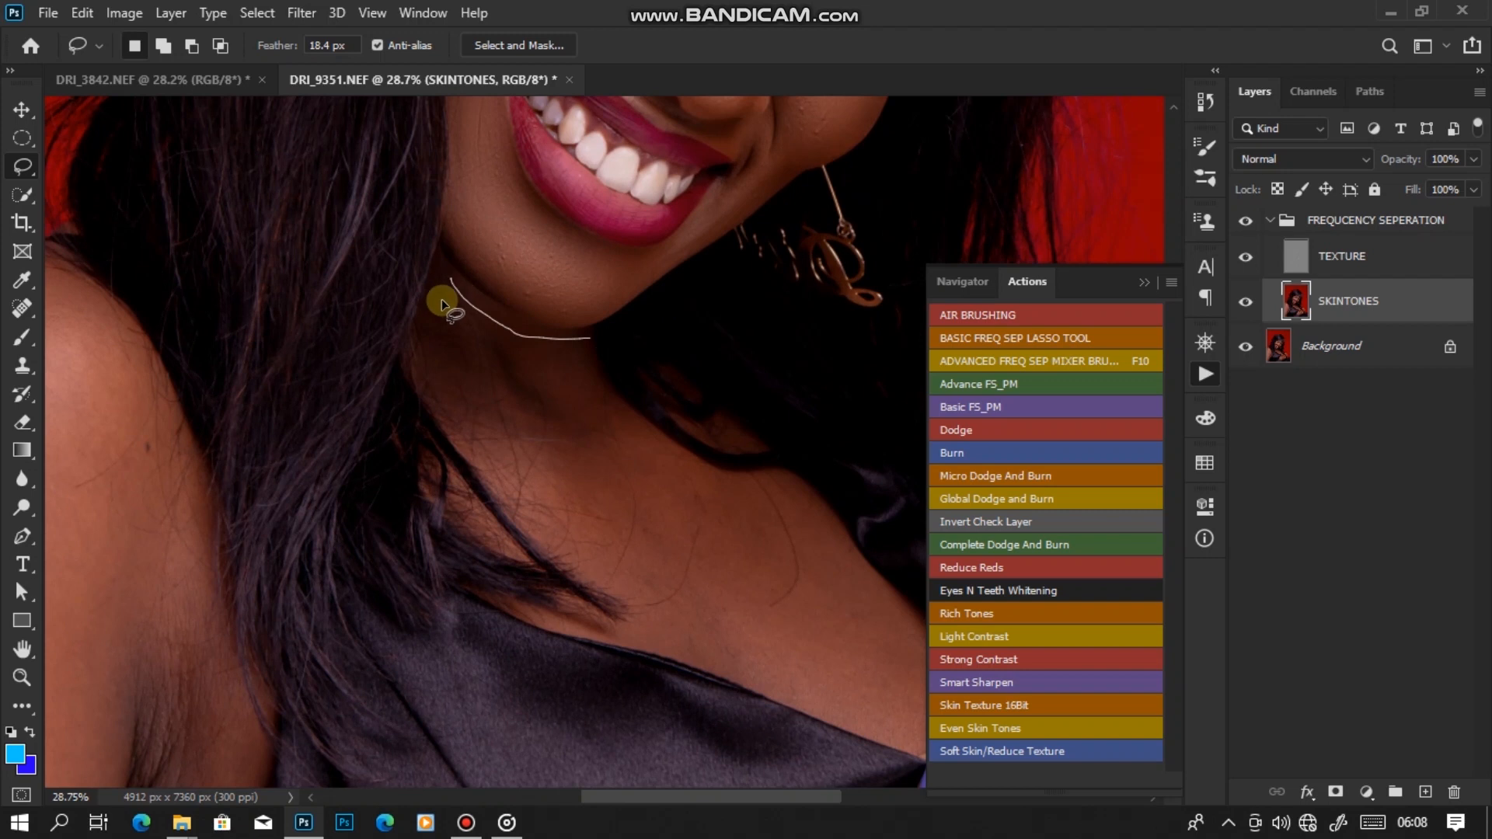
{"action": "left_click_drag", "start_coordinate": [627, 418], "coordinate": [621, 412]}
{"action": "left_click", "coordinate": [301, 12]}
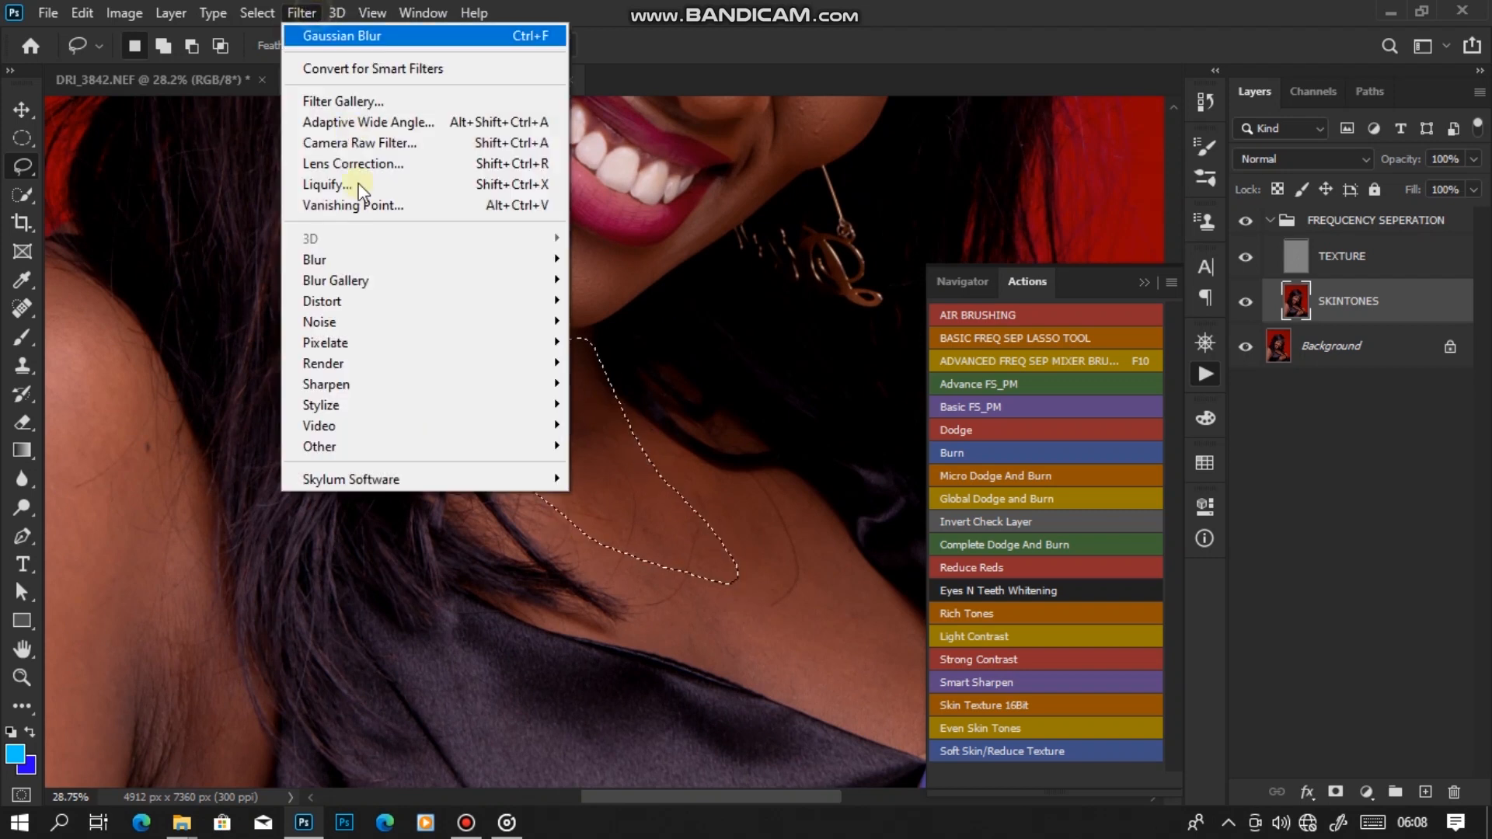
{"action": "mouse_move", "coordinate": [365, 259]}
{"action": "left_click", "coordinate": [667, 342]}
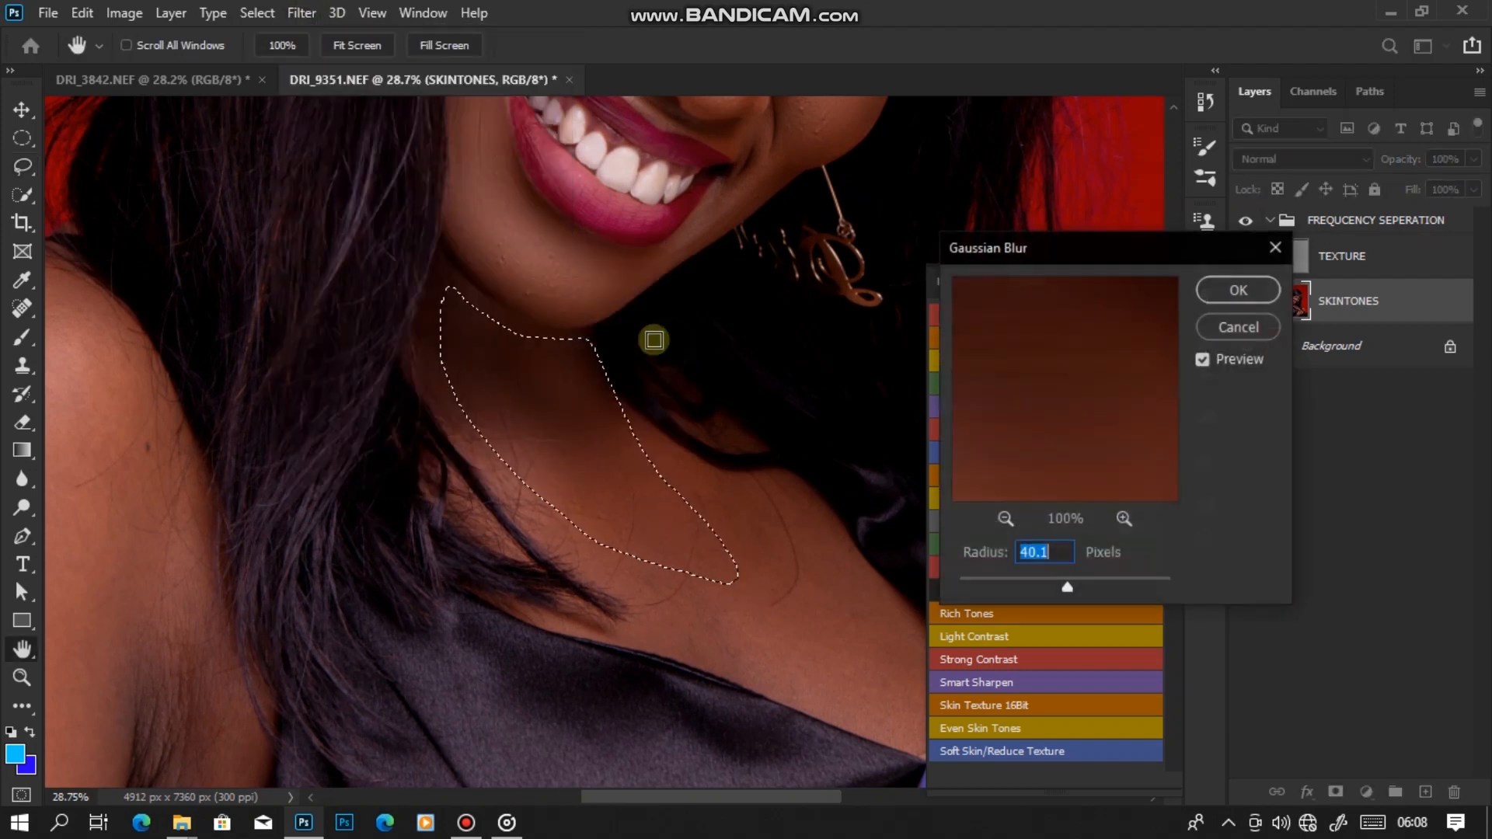
{"action": "left_click", "coordinate": [1231, 293]}
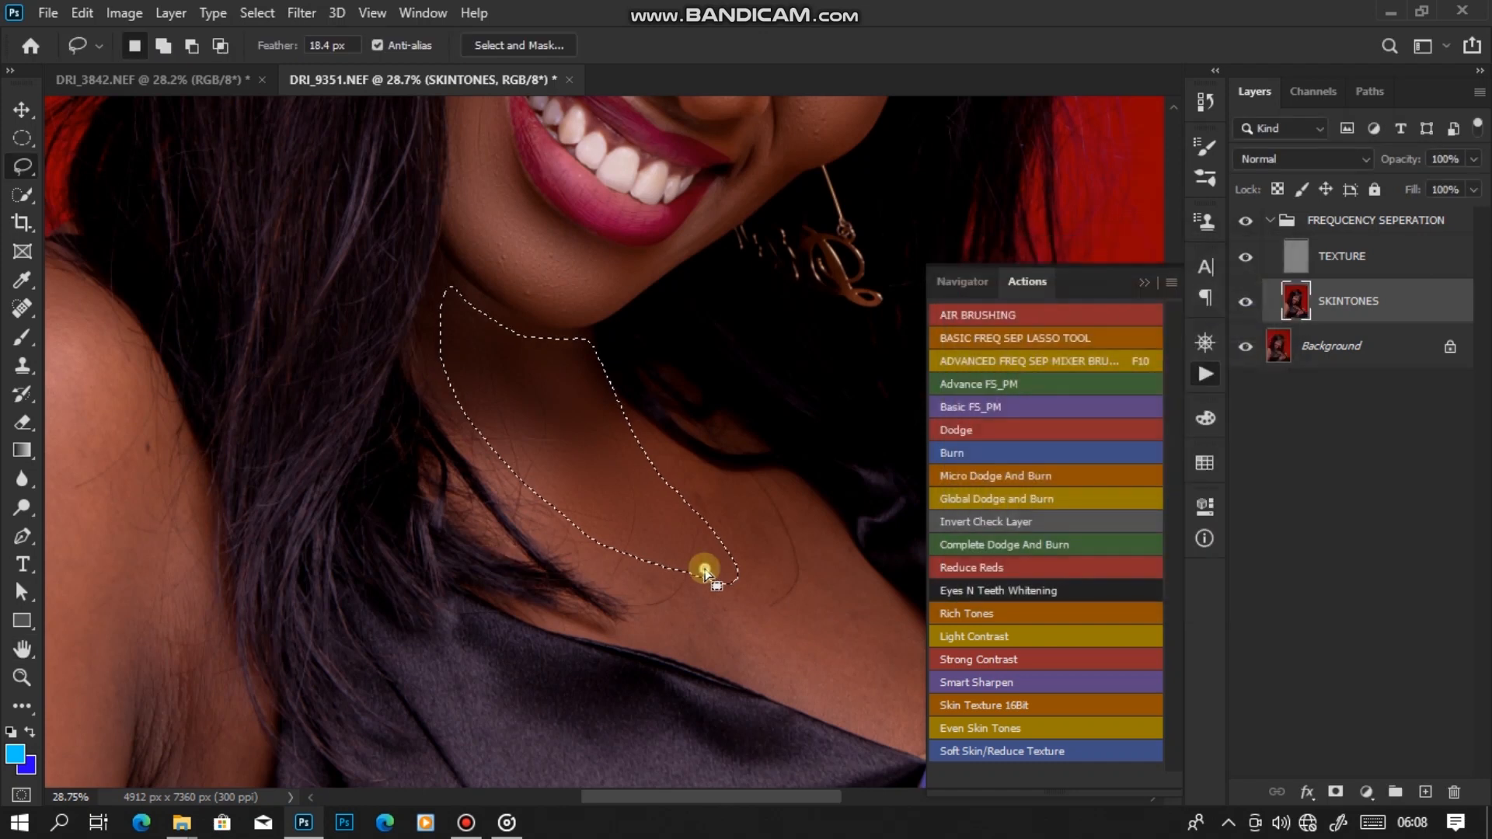
Lasso the bare chest above the dress neckline, repeat the last Gaussian Blur on it and deselect.
{"action": "left_click_drag", "start_coordinate": [763, 610], "coordinate": [568, 453]}
{"action": "left_click", "coordinate": [587, 356]}
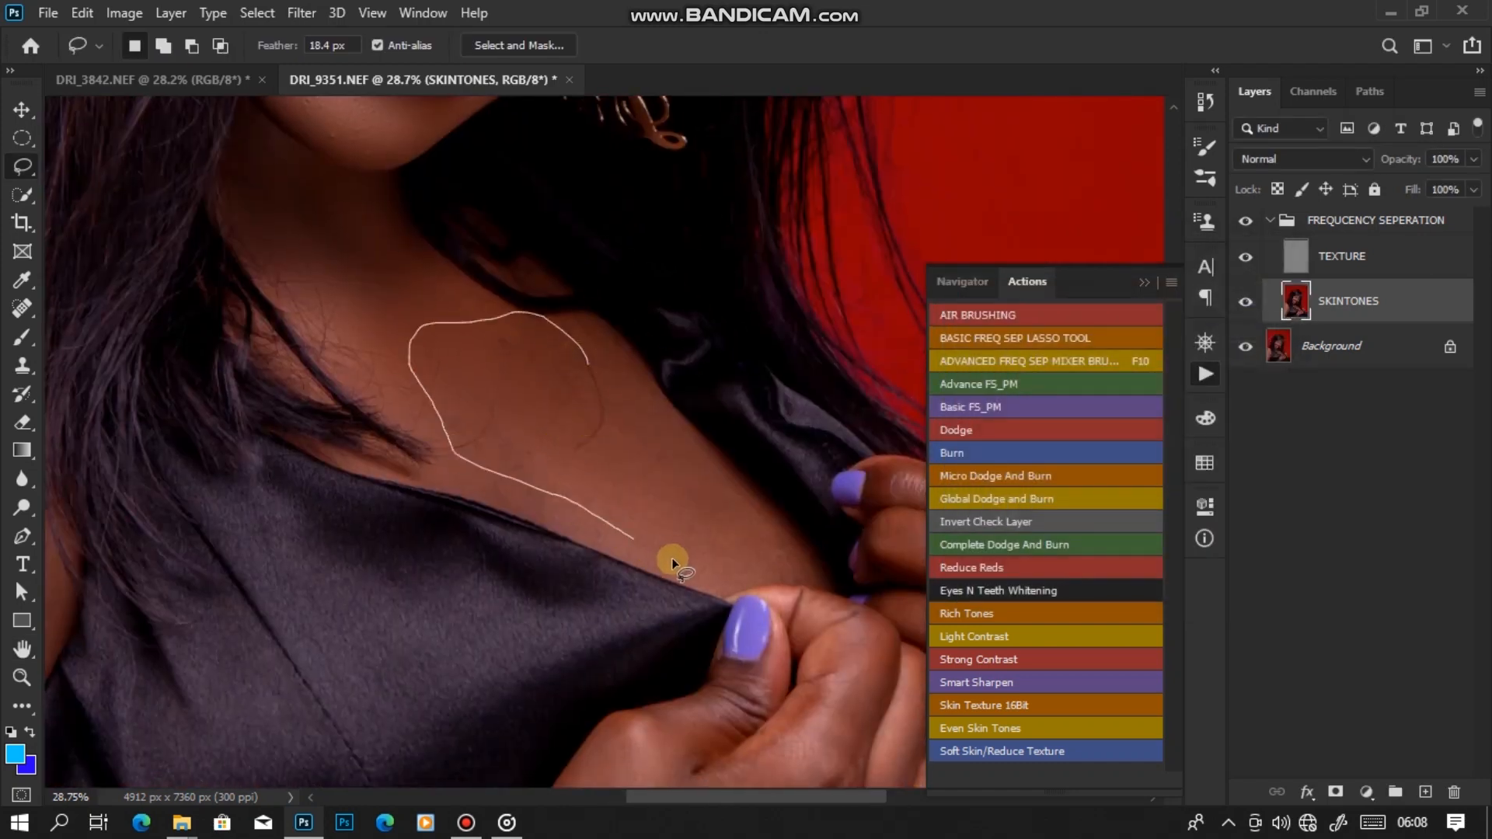
{"action": "left_click_drag", "start_coordinate": [642, 383], "coordinate": [596, 336]}
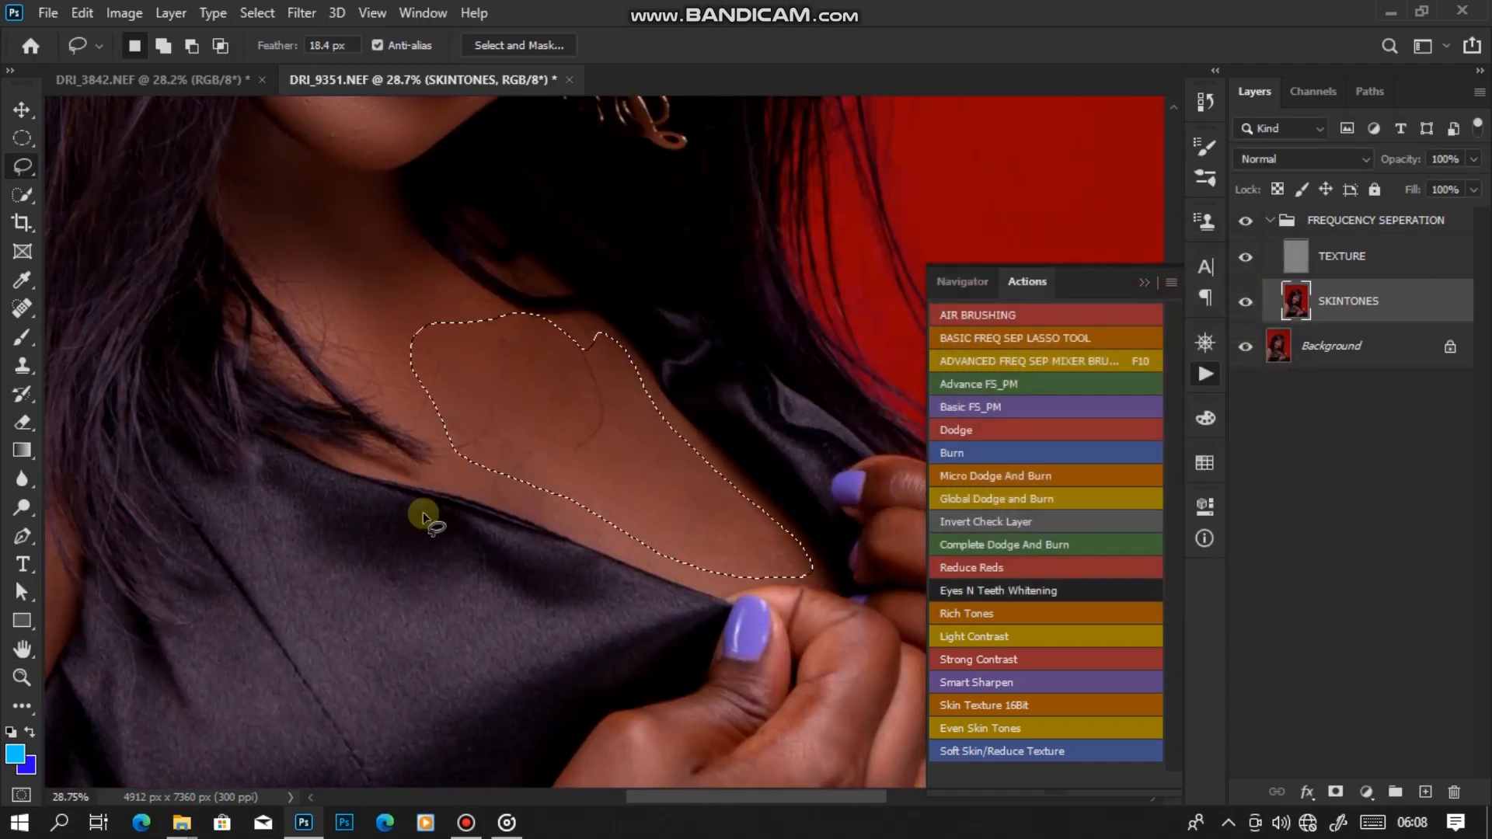
{"action": "left_click", "coordinate": [313, 12]}
{"action": "left_click", "coordinate": [342, 35]}
{"action": "left_click", "coordinate": [769, 373]}
Lasso the shoulder and upper arm at the image edge and repeat the last Gaussian Blur on them.
{"action": "scroll", "coordinate": [336, 607], "scroll_direction": "down", "scroll_amount": 6}
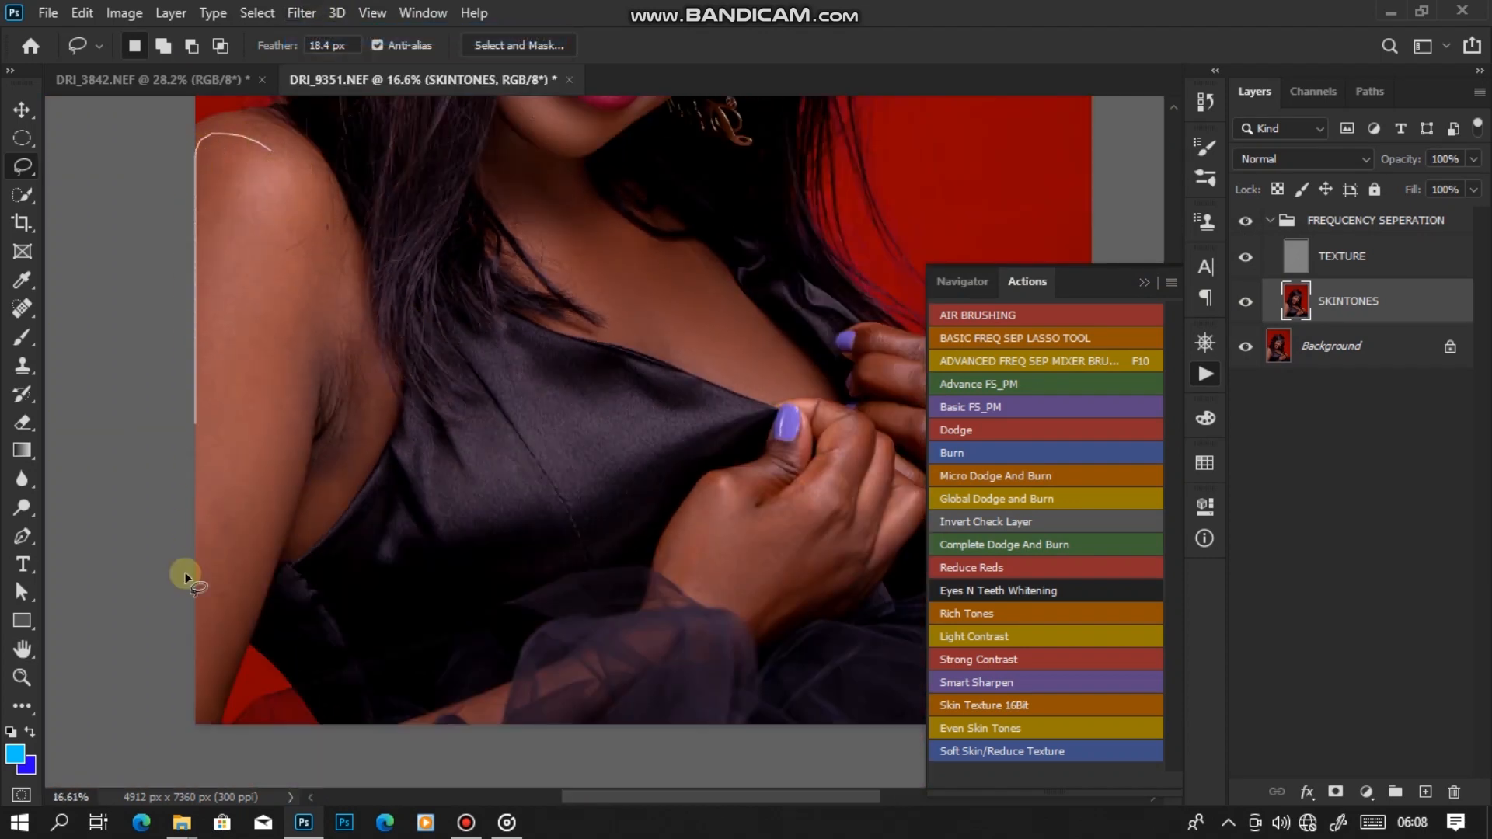
{"action": "mouse_move", "coordinate": [185, 572]}
{"action": "left_mouse_down"}
{"action": "mouse_move", "coordinate": [206, 691]}
{"action": "mouse_move", "coordinate": [289, 492]}
{"action": "mouse_move", "coordinate": [332, 308]}
{"action": "left_mouse_up"}
{"action": "left_click_drag", "start_coordinate": [309, 147], "coordinate": [247, 137]}
{"action": "left_click", "coordinate": [301, 13]}
{"action": "left_click", "coordinate": [310, 37]}
Lasso the darker skin around the armpit and repeat the last Gaussian Blur on it.
{"action": "mouse_move", "coordinate": [333, 260]}
{"action": "left_mouse_down"}
{"action": "mouse_move", "coordinate": [299, 528]}
{"action": "mouse_move", "coordinate": [369, 448]}
{"action": "mouse_move", "coordinate": [377, 398]}
{"action": "mouse_move", "coordinate": [371, 293]}
{"action": "mouse_move", "coordinate": [335, 200]}
{"action": "mouse_move", "coordinate": [292, 249]}
{"action": "mouse_move", "coordinate": [292, 286]}
{"action": "left_mouse_up"}
{"action": "left_click", "coordinate": [286, 15]}
{"action": "left_click", "coordinate": [319, 32]}
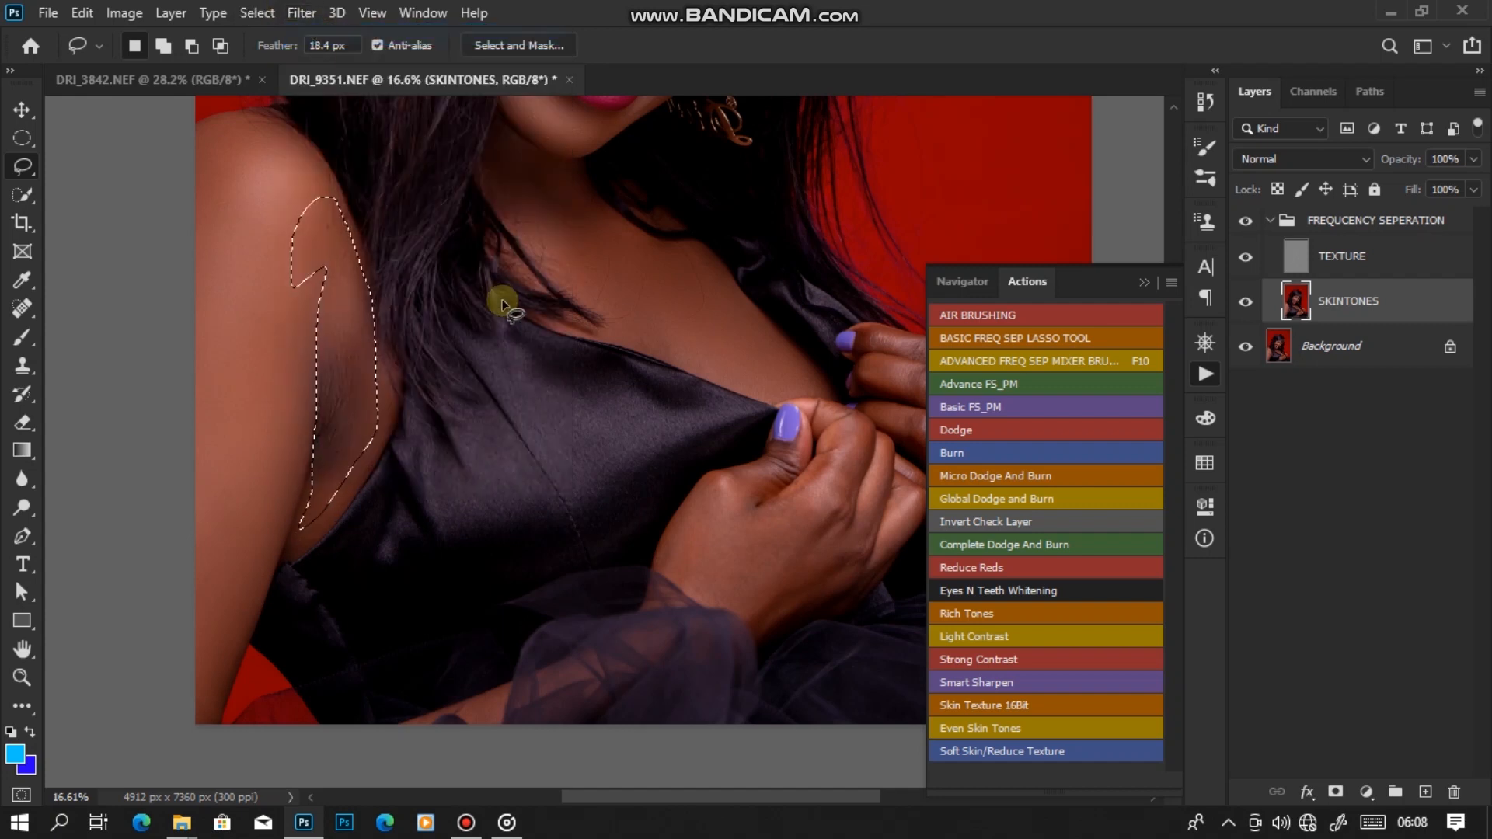
Lasso the back of the front hand, repeat the last Gaussian Blur on it and deselect.
{"action": "mouse_move", "coordinate": [717, 485]}
{"action": "left_mouse_down"}
{"action": "mouse_move", "coordinate": [508, 296]}
{"action": "mouse_move", "coordinate": [463, 365]}
{"action": "left_mouse_up"}
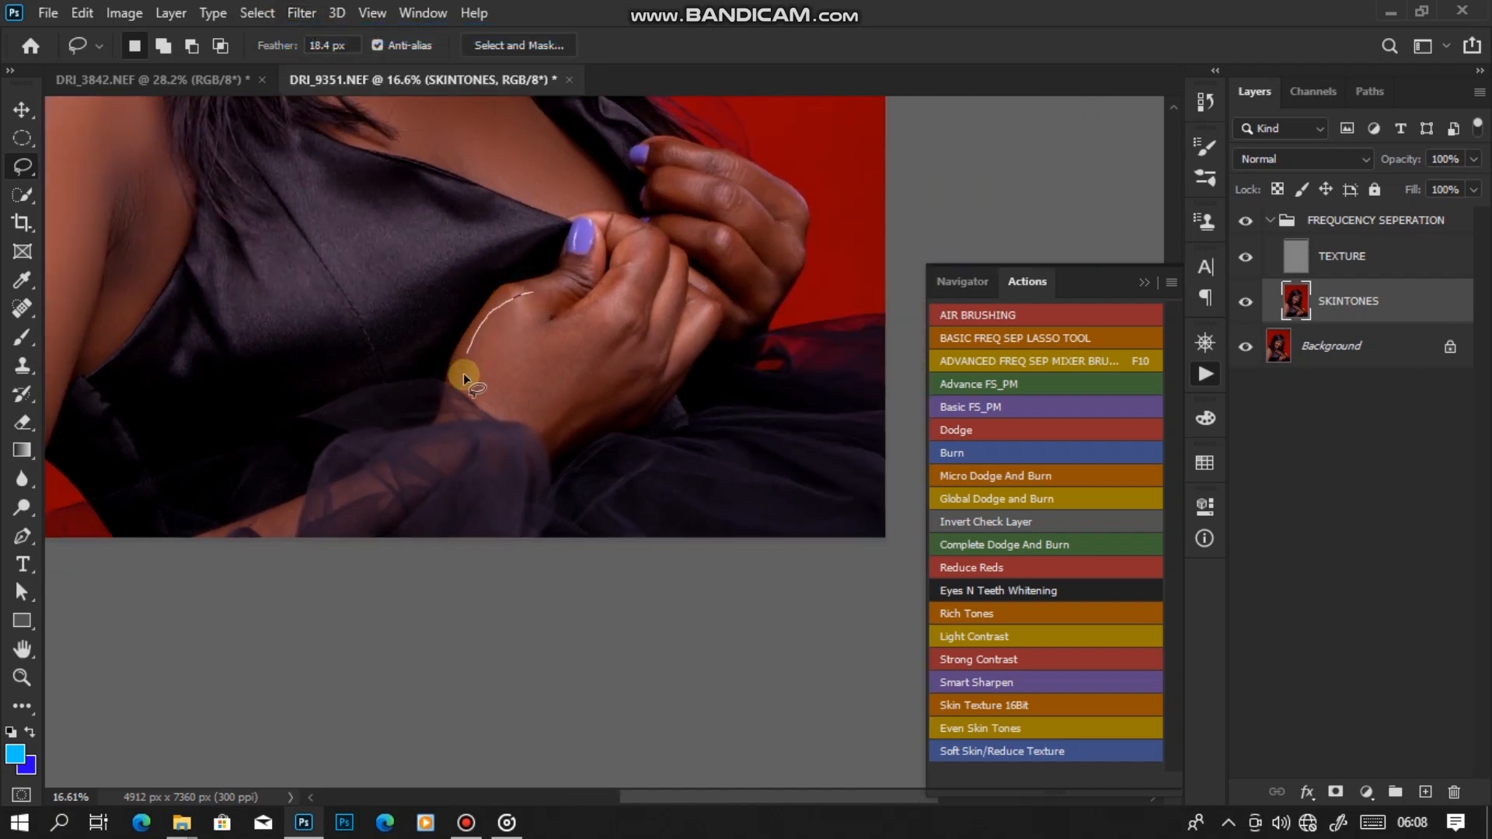
{"action": "left_click_drag", "start_coordinate": [537, 297], "coordinate": [535, 293]}
{"action": "left_click", "coordinate": [302, 14]}
{"action": "left_click", "coordinate": [334, 35]}
{"action": "key", "text": "ctrl+d"}
Lasso the index finger and its knuckle on the front hand, repeat the last Gaussian Blur and deselect.
{"action": "scroll", "coordinate": [645, 322], "scroll_direction": "up", "scroll_amount": 5}
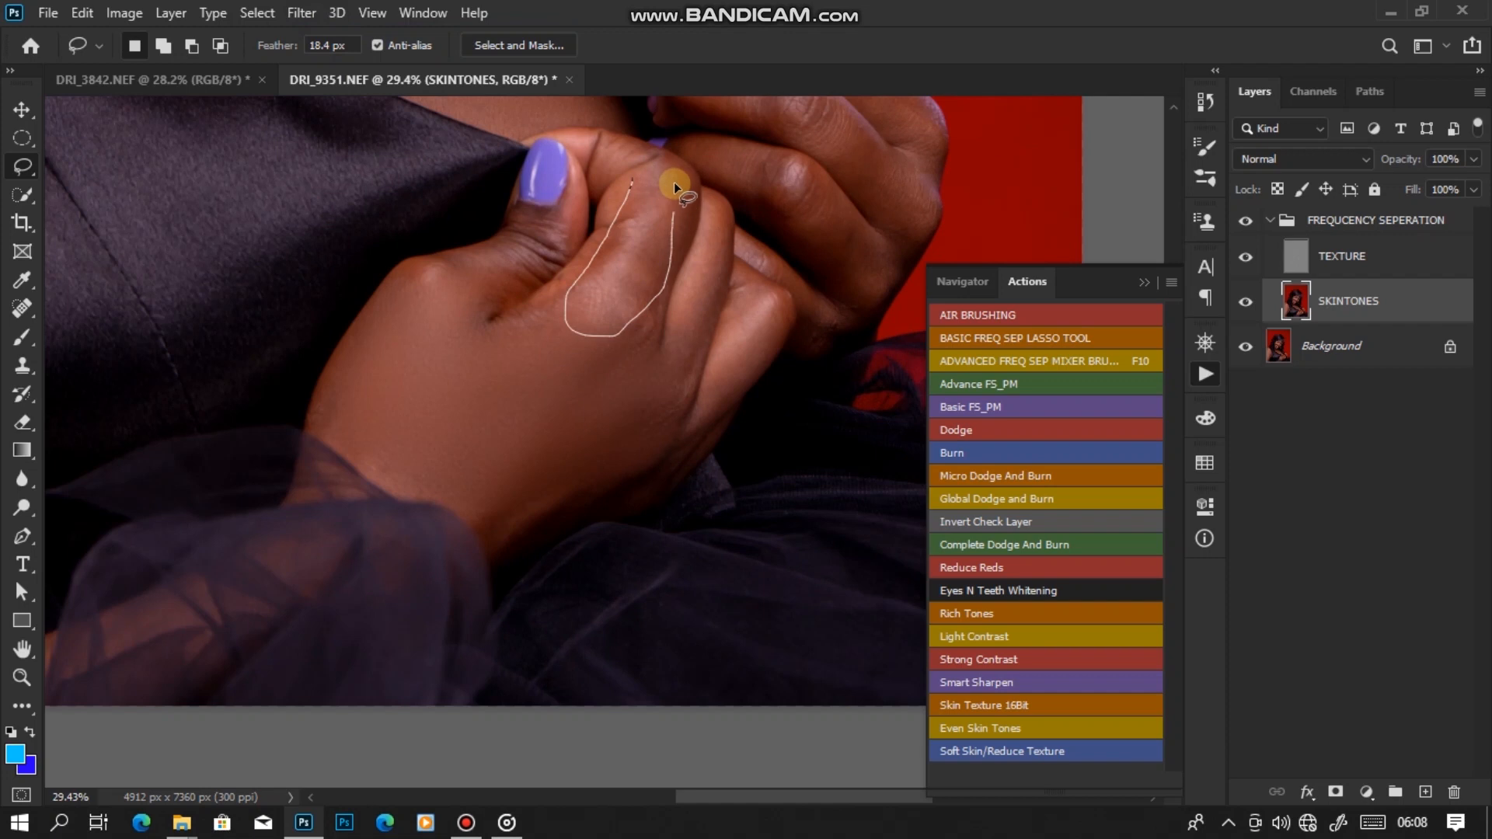
{"action": "left_click", "coordinate": [303, 14]}
{"action": "left_click", "coordinate": [317, 34]}
{"action": "left_click", "coordinate": [703, 228]}
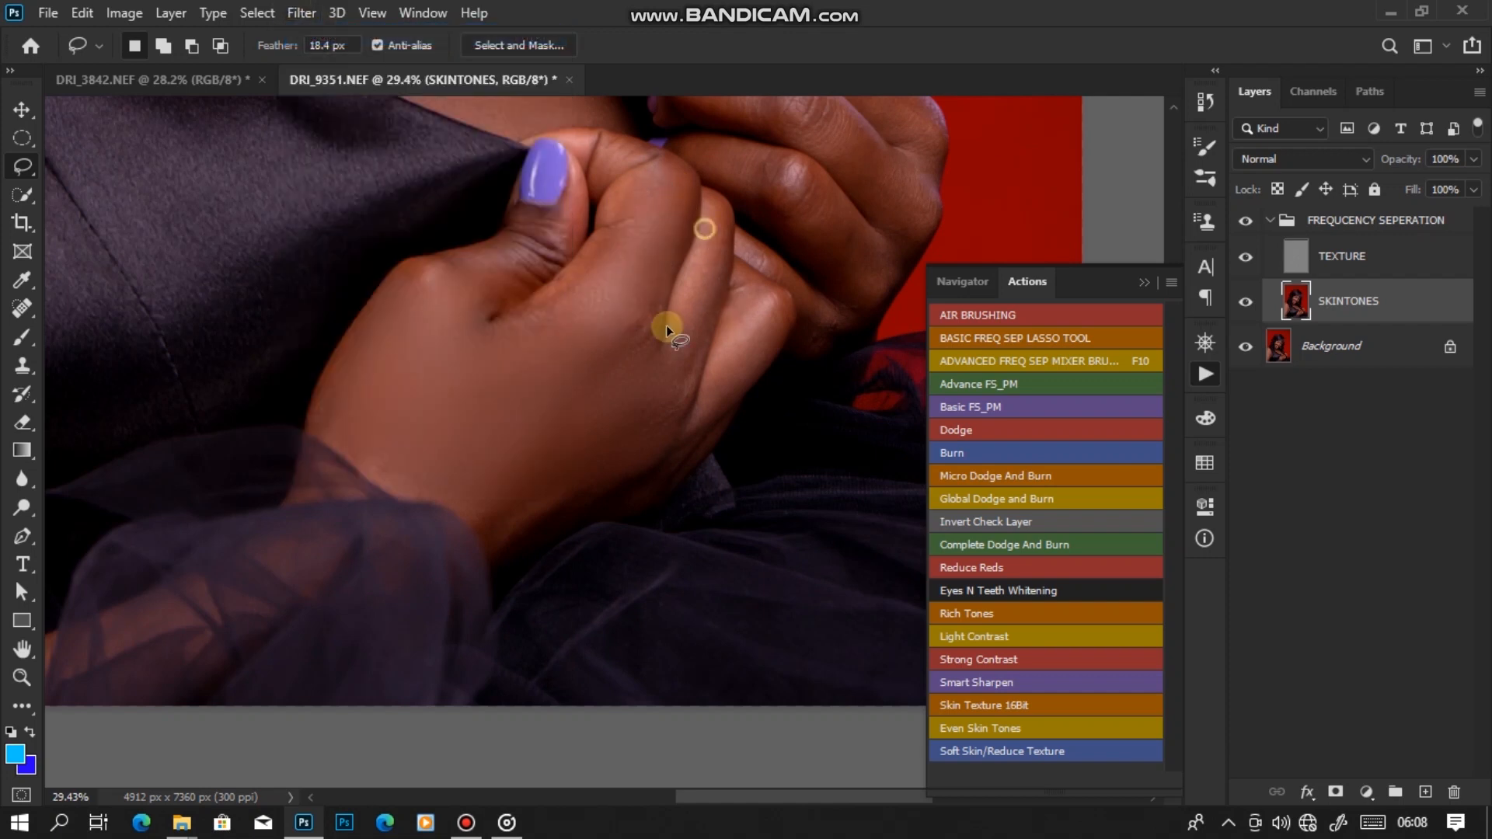
Lasso the finger next to the index finger on the front hand and apply a Gaussian Blur with an adjusted radius.
{"action": "left_click_drag", "start_coordinate": [721, 227], "coordinate": [719, 229]}
{"action": "left_click", "coordinate": [302, 13]}
{"action": "mouse_move", "coordinate": [334, 247]}
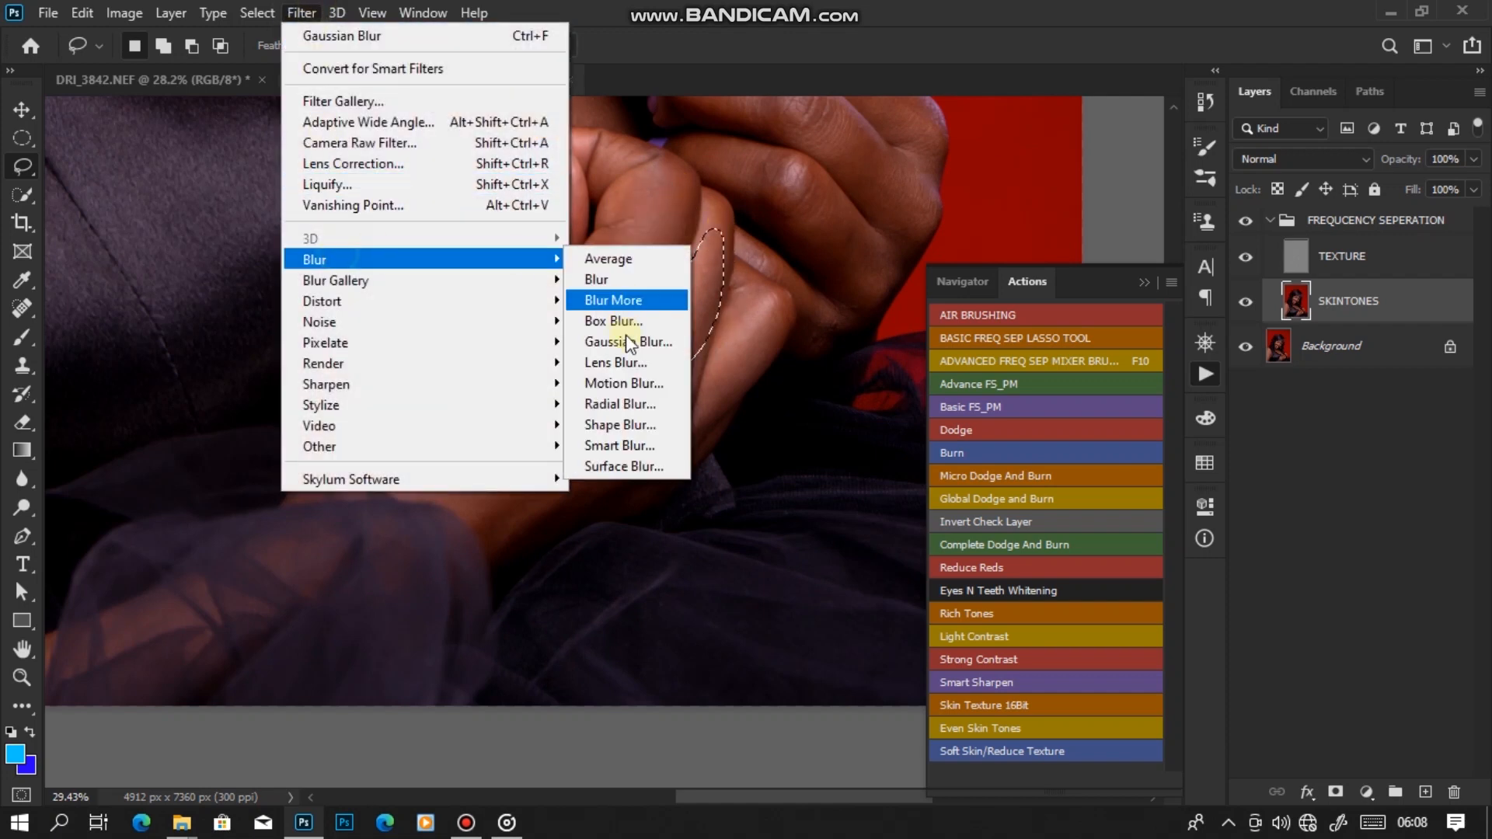
{"action": "left_click", "coordinate": [623, 334]}
{"action": "left_click", "coordinate": [1071, 593]}
{"action": "left_click", "coordinate": [1232, 295]}
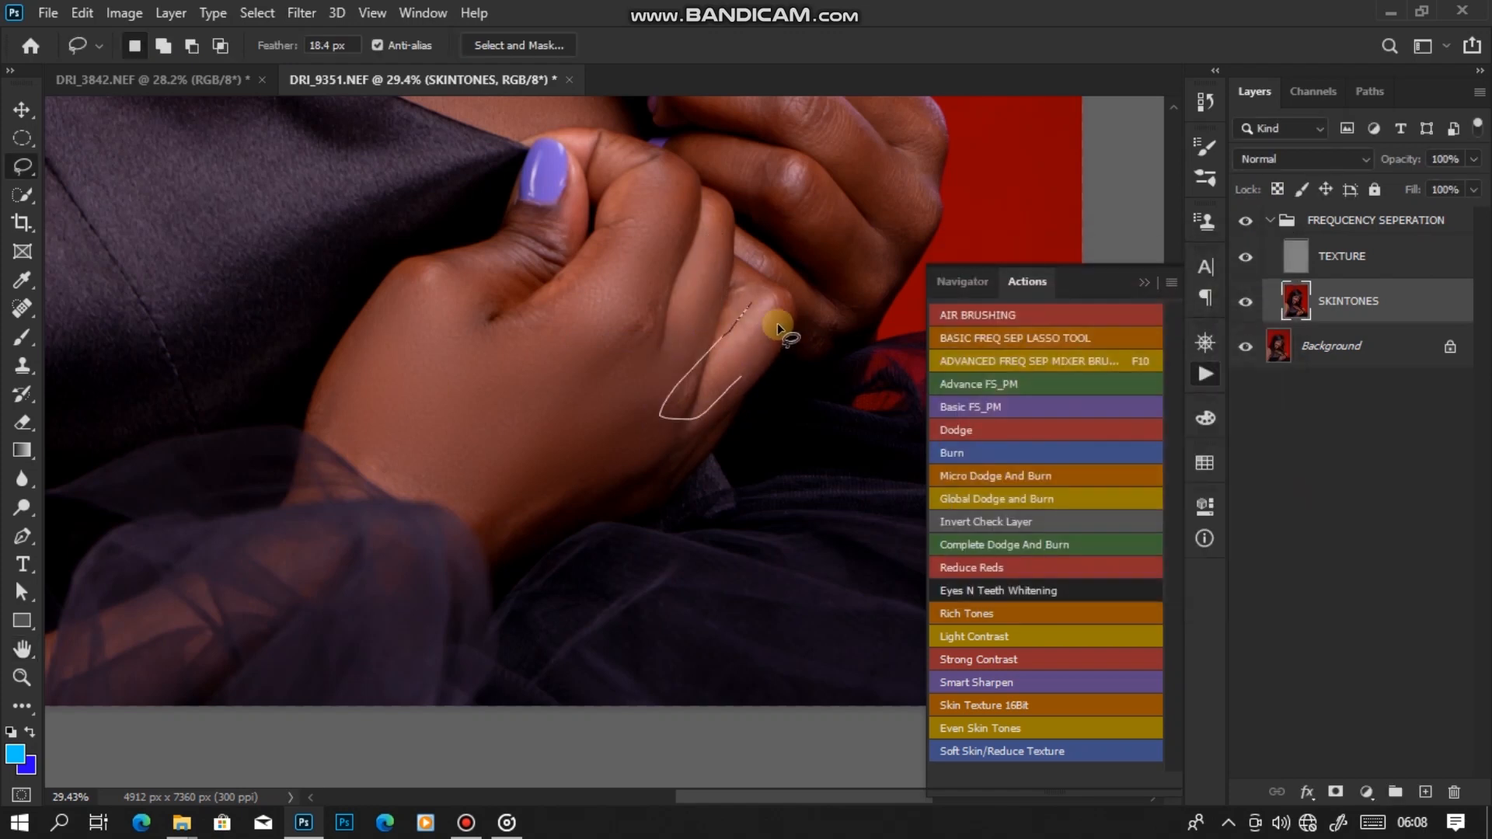
Repeat the last Gaussian Blur on the lassoed outermost finger of the front hand and deselect.
{"action": "left_click", "coordinate": [308, 13]}
{"action": "left_click", "coordinate": [317, 37]}
{"action": "key", "text": "ctrl+d"}
Smooth the lower fingers of the rear hand by repeating the last Gaussian Blur on separate Lasso selections.
{"action": "mouse_move", "coordinate": [823, 264]}
{"action": "left_mouse_down"}
{"action": "mouse_move", "coordinate": [683, 411]}
{"action": "mouse_move", "coordinate": [676, 323]}
{"action": "mouse_move", "coordinate": [566, 310]}
{"action": "mouse_move", "coordinate": [615, 289]}
{"action": "left_mouse_up"}
{"action": "left_click", "coordinate": [308, 14]}
{"action": "left_click", "coordinate": [315, 35]}
{"action": "key", "text": "ctrl+d"}
{"action": "left_click", "coordinate": [310, 14]}
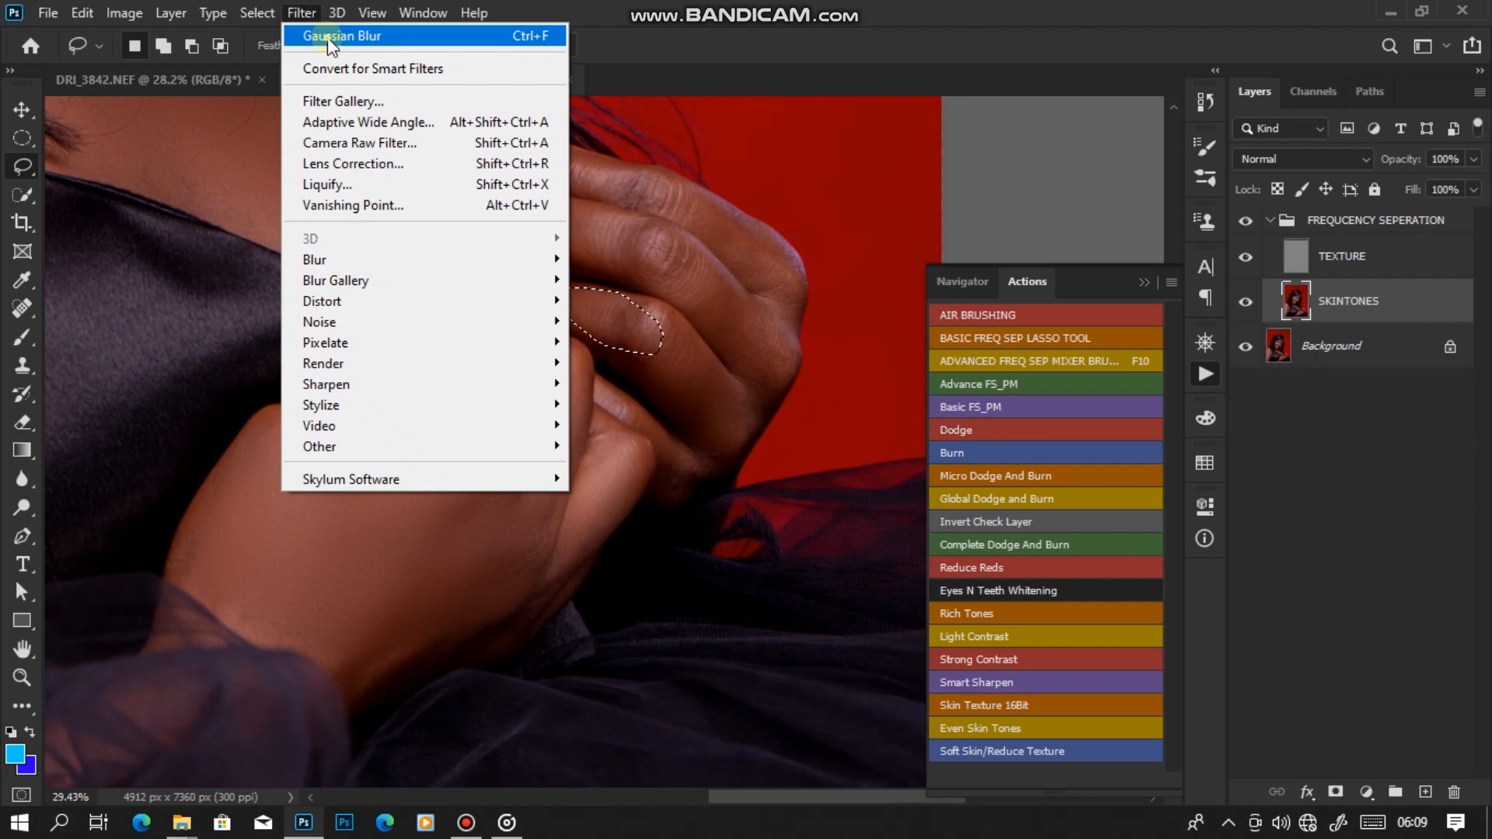
{"action": "left_click", "coordinate": [329, 39]}
Lasso the strip from the middle knuckle towards the back of the rear hand and repeat the last Gaussian Blur.
{"action": "left_click_drag", "start_coordinate": [711, 272], "coordinate": [655, 231]}
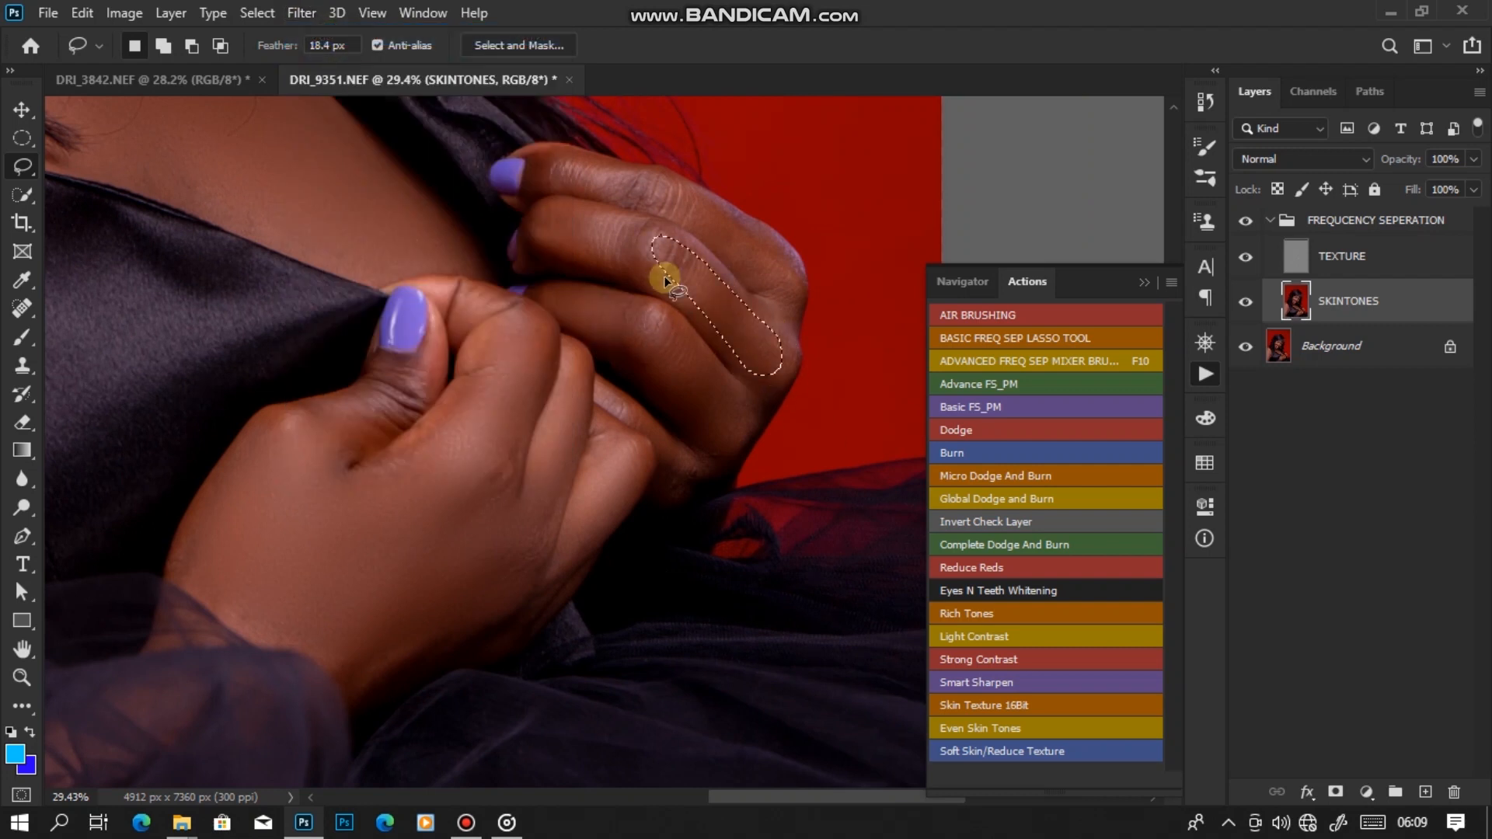
{"action": "left_click", "coordinate": [309, 13]}
{"action": "left_click", "coordinate": [326, 36]}
Smooth the upper fingers of the rear hand by repeating the last Gaussian Blur on two Lasso selections, and deselect.
{"action": "mouse_move", "coordinate": [609, 217]}
{"action": "left_mouse_down"}
{"action": "mouse_move", "coordinate": [533, 208]}
{"action": "mouse_move", "coordinate": [522, 171]}
{"action": "left_mouse_up"}
{"action": "left_click", "coordinate": [319, 16]}
{"action": "left_click", "coordinate": [334, 37]}
{"action": "left_click_drag", "start_coordinate": [616, 159], "coordinate": [675, 196]}
{"action": "left_click", "coordinate": [333, 14]}
{"action": "left_click", "coordinate": [320, 36]}
{"action": "key", "text": "ctrl+d"}
Examine the smoothed skin across the whole portrait and close up on the face and upper body.
{"action": "scroll", "coordinate": [696, 273], "scroll_direction": "down", "scroll_amount": 5}
{"action": "scroll", "coordinate": [687, 272], "scroll_direction": "down", "scroll_amount": 1}
{"action": "key", "text": "z"}
{"action": "left_click_drag", "start_coordinate": [594, 410], "coordinate": [658, 473]}
{"action": "key", "text": "space"}
{"action": "left_click_drag", "start_coordinate": [702, 592], "coordinate": [703, 408]}
{"action": "left_click_drag", "start_coordinate": [565, 296], "coordinate": [609, 362]}
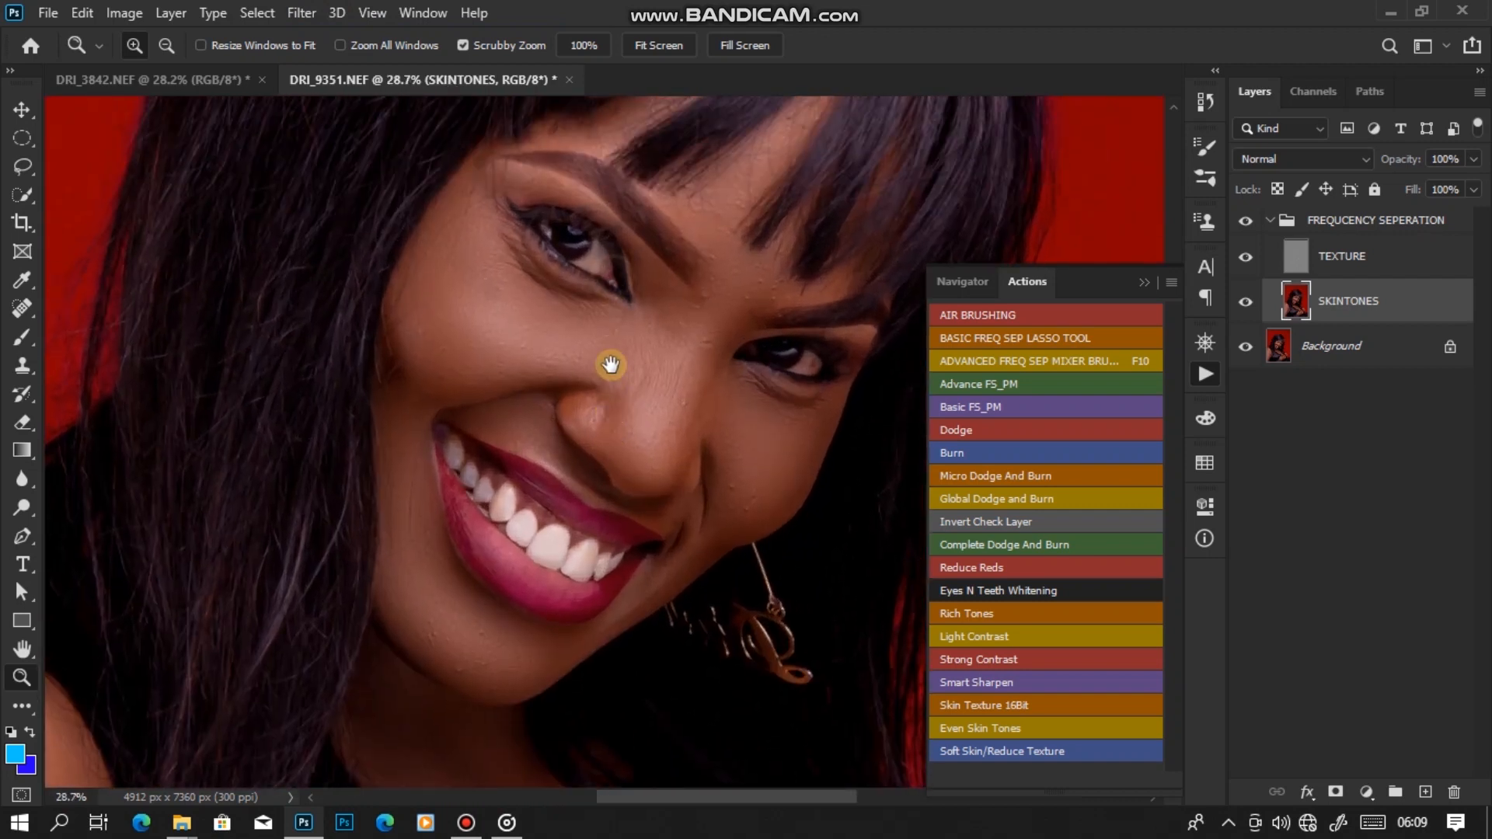
{"action": "left_click", "coordinate": [659, 45]}
{"action": "left_click_drag", "start_coordinate": [650, 438], "coordinate": [706, 501]}
{"action": "key", "text": "space"}
{"action": "left_click_drag", "start_coordinate": [664, 581], "coordinate": [660, 416]}
{"action": "left_click_drag", "start_coordinate": [659, 294], "coordinate": [653, 449]}
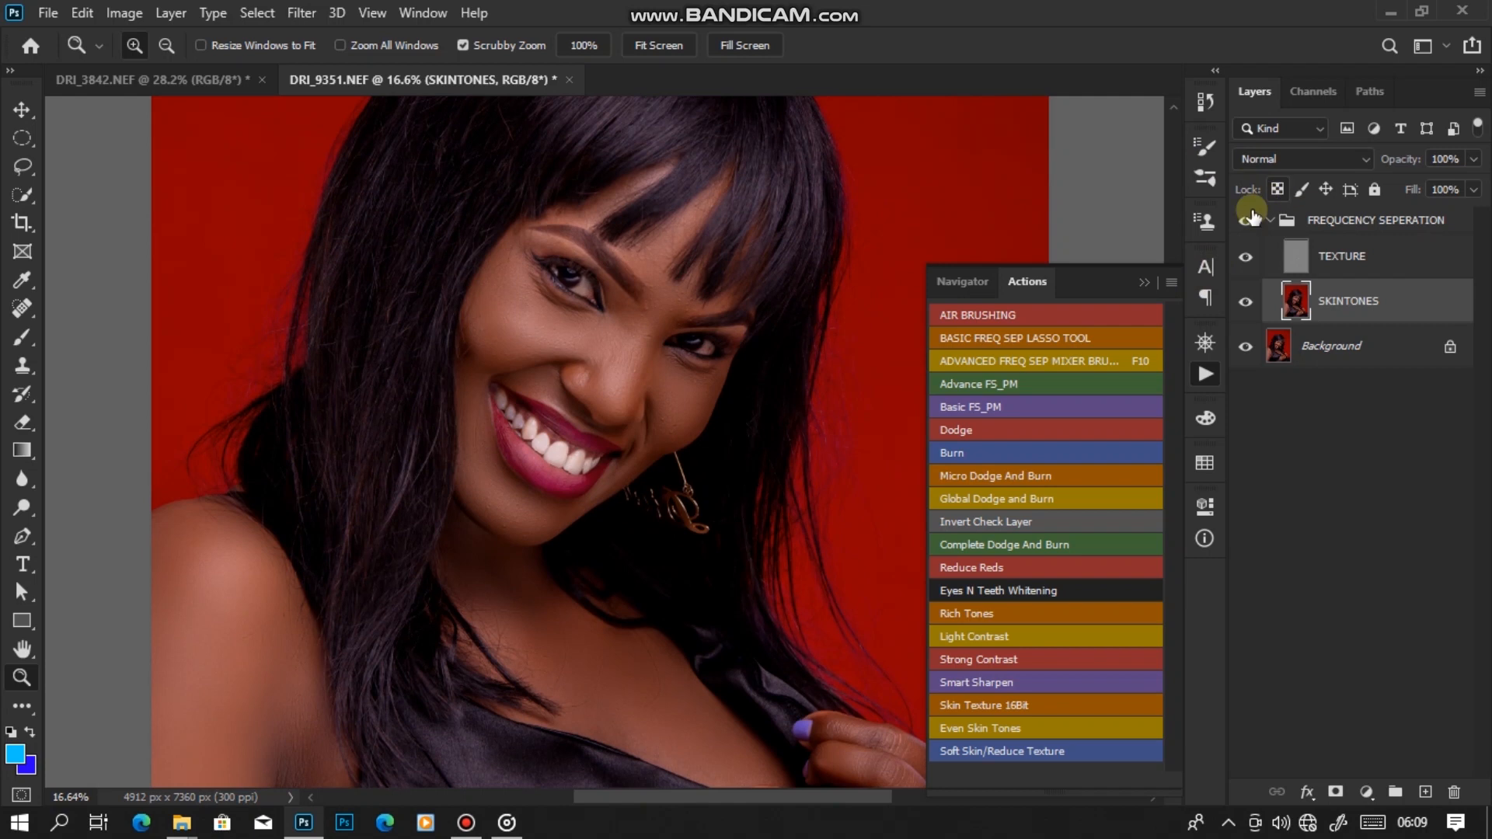
Compare the face with the FREQUCENCY SEPERATION group hidden and shown several times, leaving the group visible.
{"action": "left_click", "coordinate": [1244, 223]}
{"action": "left_click_drag", "start_coordinate": [673, 250], "coordinate": [899, 237]}
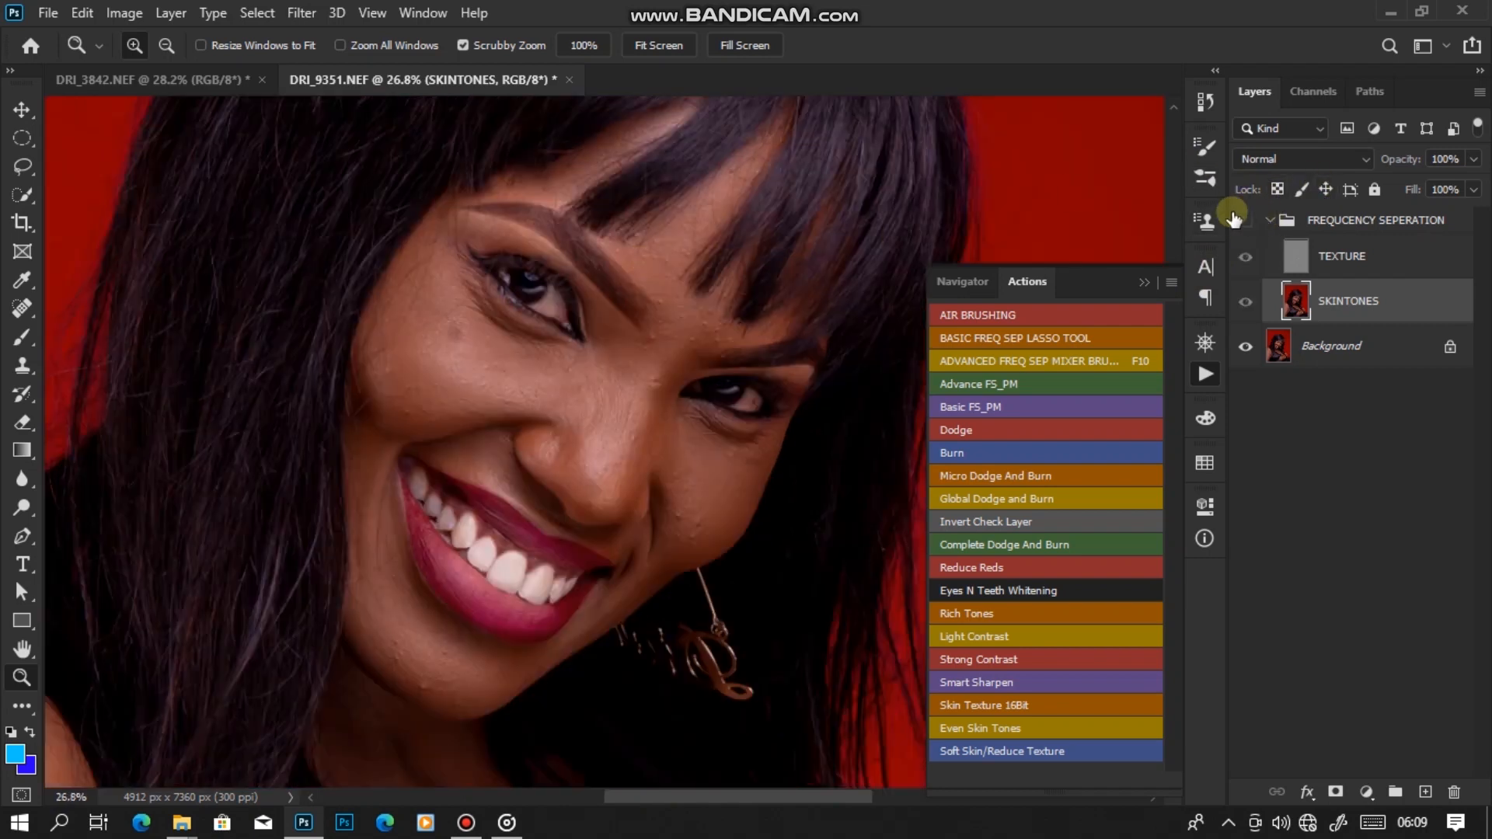
{"action": "left_click", "coordinate": [1244, 223]}
{"action": "left_click", "coordinate": [1244, 223]}
{"action": "left_click", "coordinate": [1246, 224]}
{"action": "left_click", "coordinate": [1245, 224]}
{"action": "left_click", "coordinate": [1245, 223]}
Inspect the facial skin texture close up and return to a view of the entire portrait.
{"action": "left_click_drag", "start_coordinate": [697, 435], "coordinate": [669, 344]}
{"action": "scroll", "coordinate": [667, 294], "scroll_direction": "up", "scroll_amount": 4}
{"action": "left_click_drag", "start_coordinate": [607, 286], "coordinate": [632, 618]}
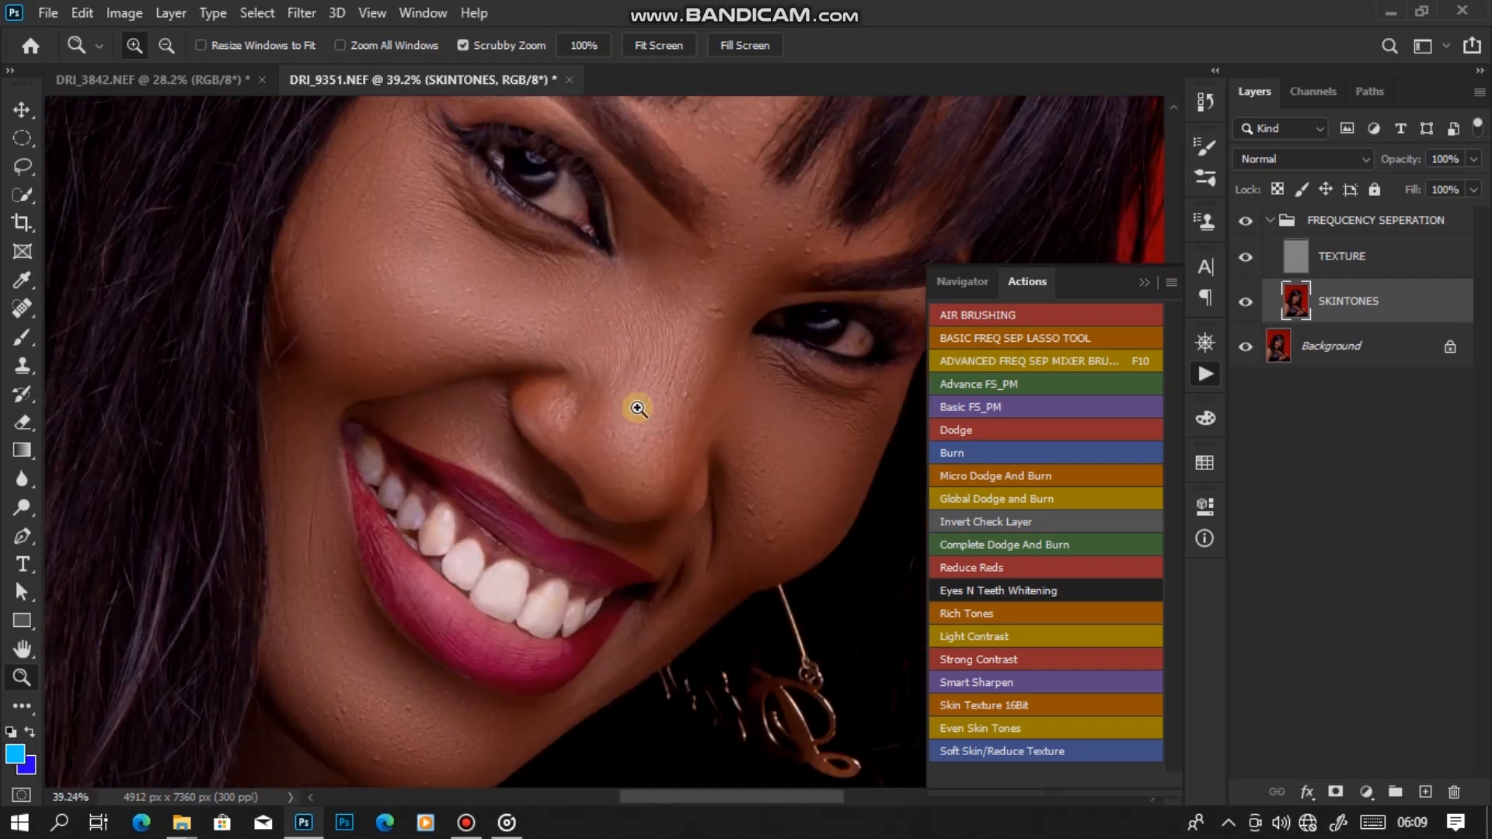
{"action": "scroll", "coordinate": [638, 396], "scroll_direction": "up", "scroll_amount": 2}
{"action": "left_click_drag", "start_coordinate": [641, 376], "coordinate": [652, 543]}
{"action": "key", "text": "ctrl+0"}
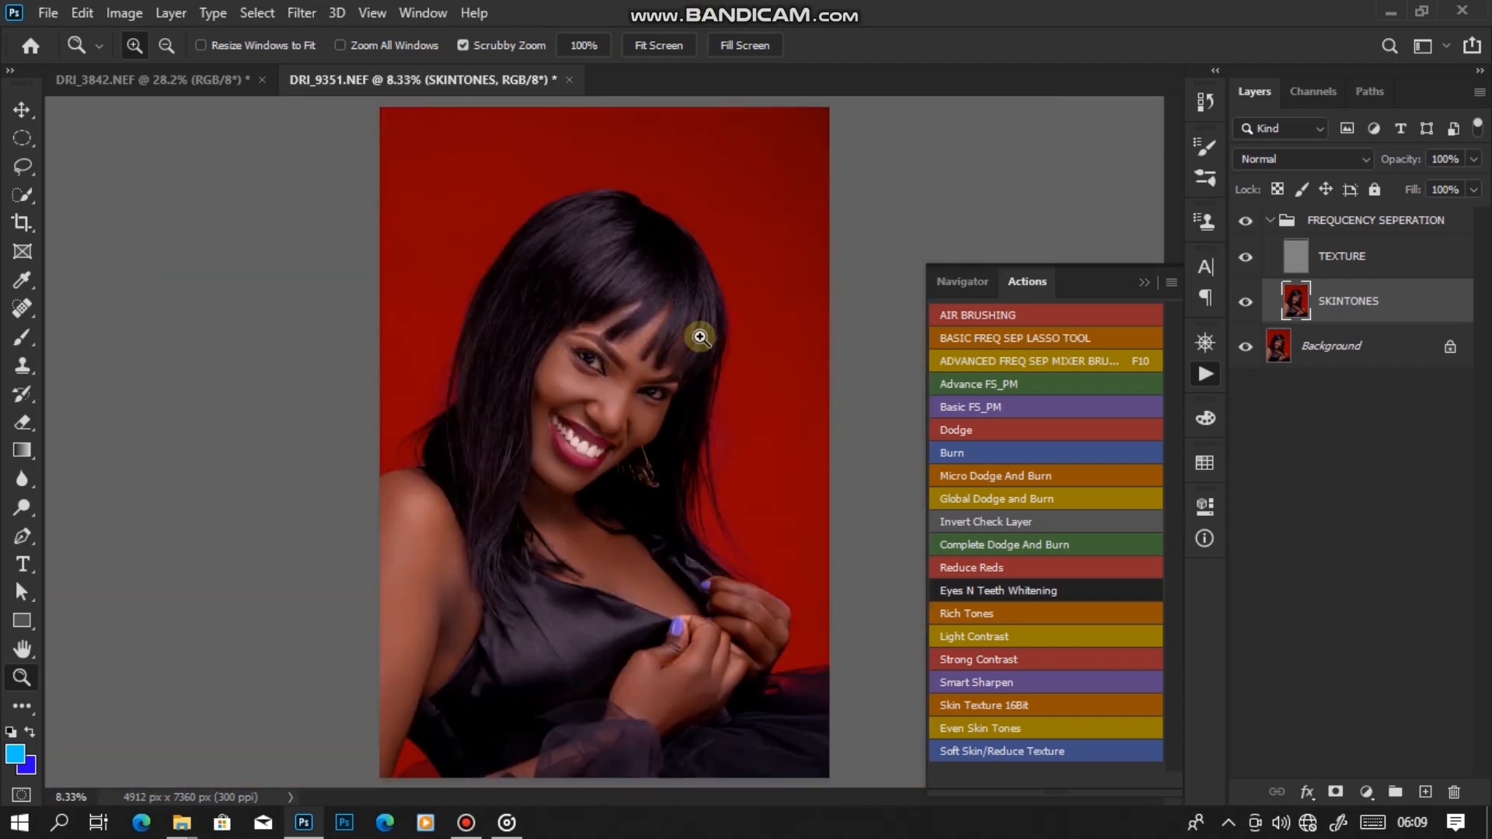
Activate the TEXTURE layer and the Clone Stamp tool for retouching the facial texture.
{"action": "scroll", "coordinate": [658, 412], "scroll_direction": "up", "scroll_amount": 10}
{"action": "scroll", "coordinate": [518, 400], "scroll_direction": "up", "scroll_amount": 5}
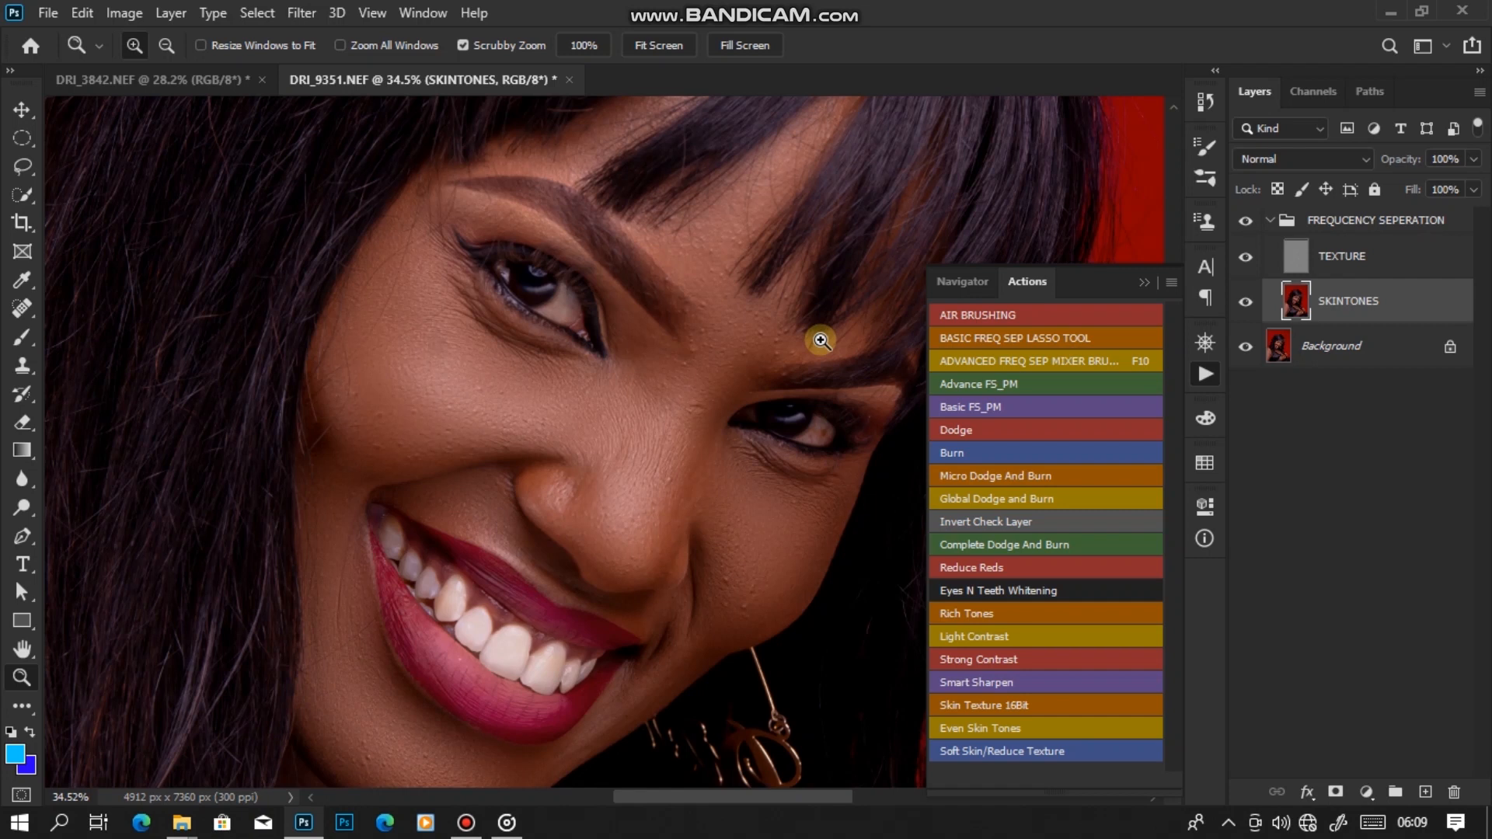
{"action": "left_click_drag", "start_coordinate": [707, 497], "coordinate": [632, 426]}
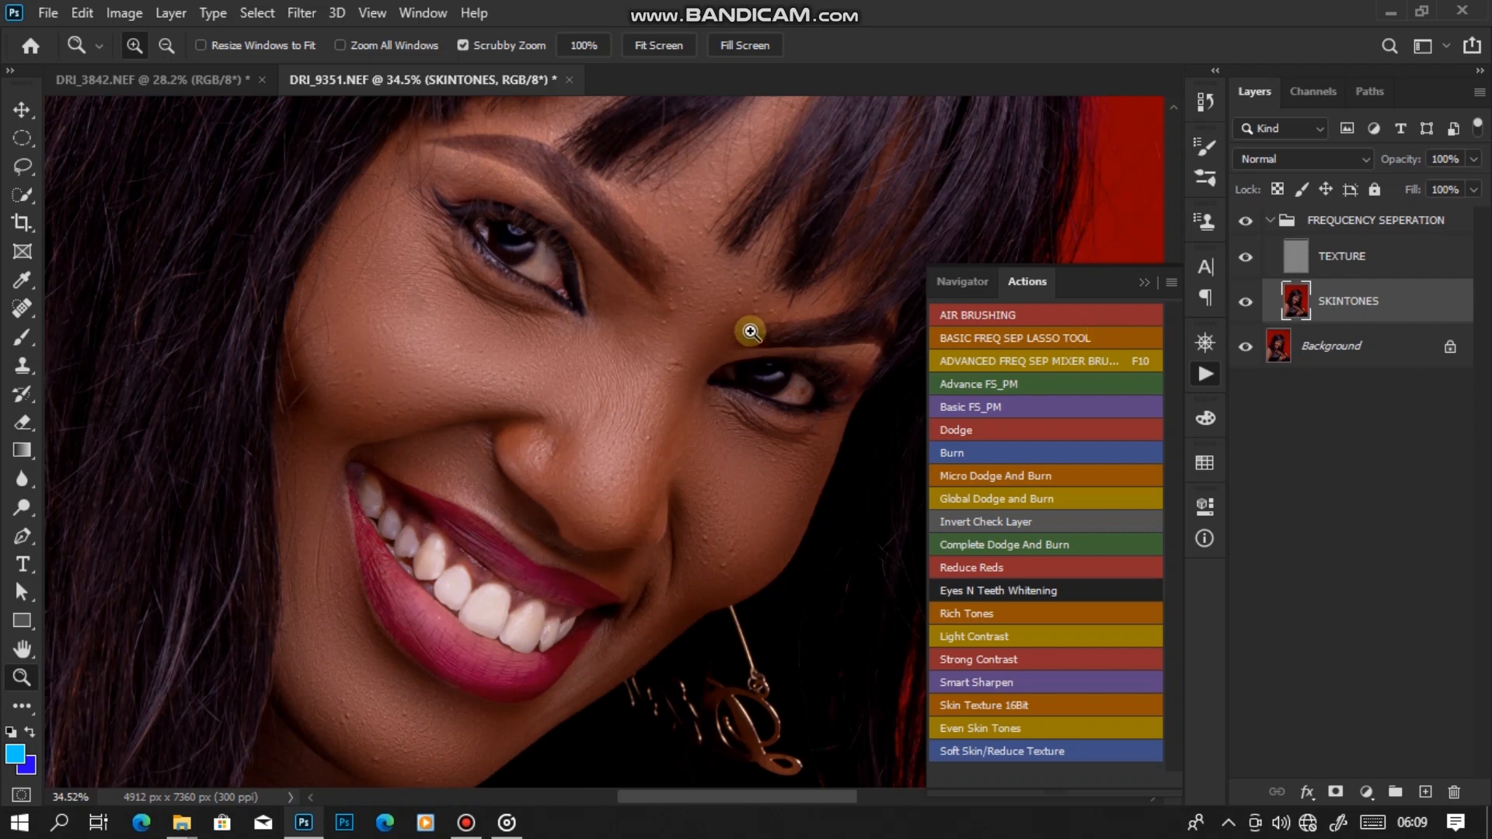
{"action": "left_click", "coordinate": [1363, 267]}
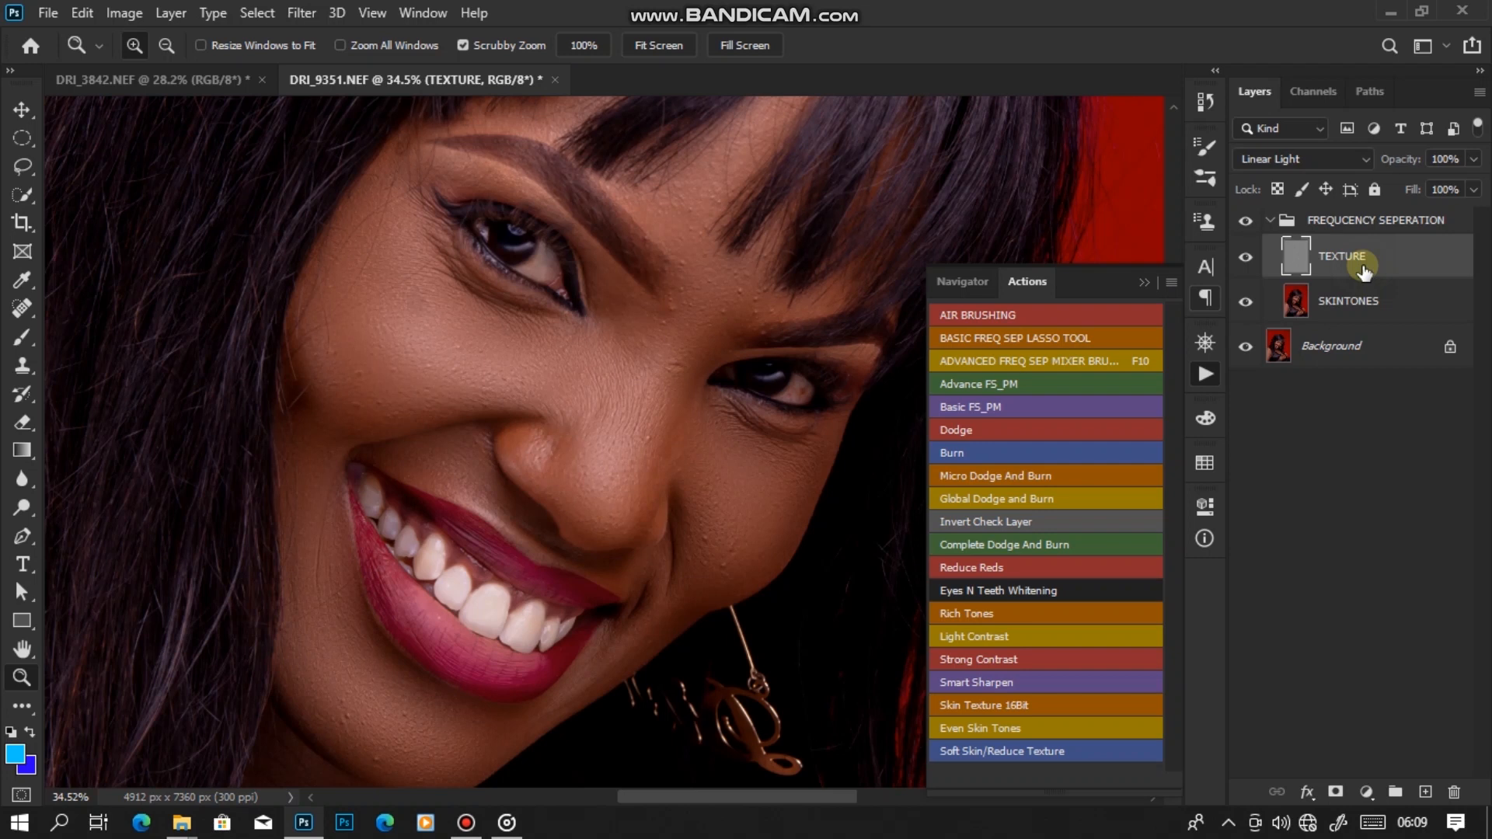
{"action": "left_click", "coordinate": [22, 365]}
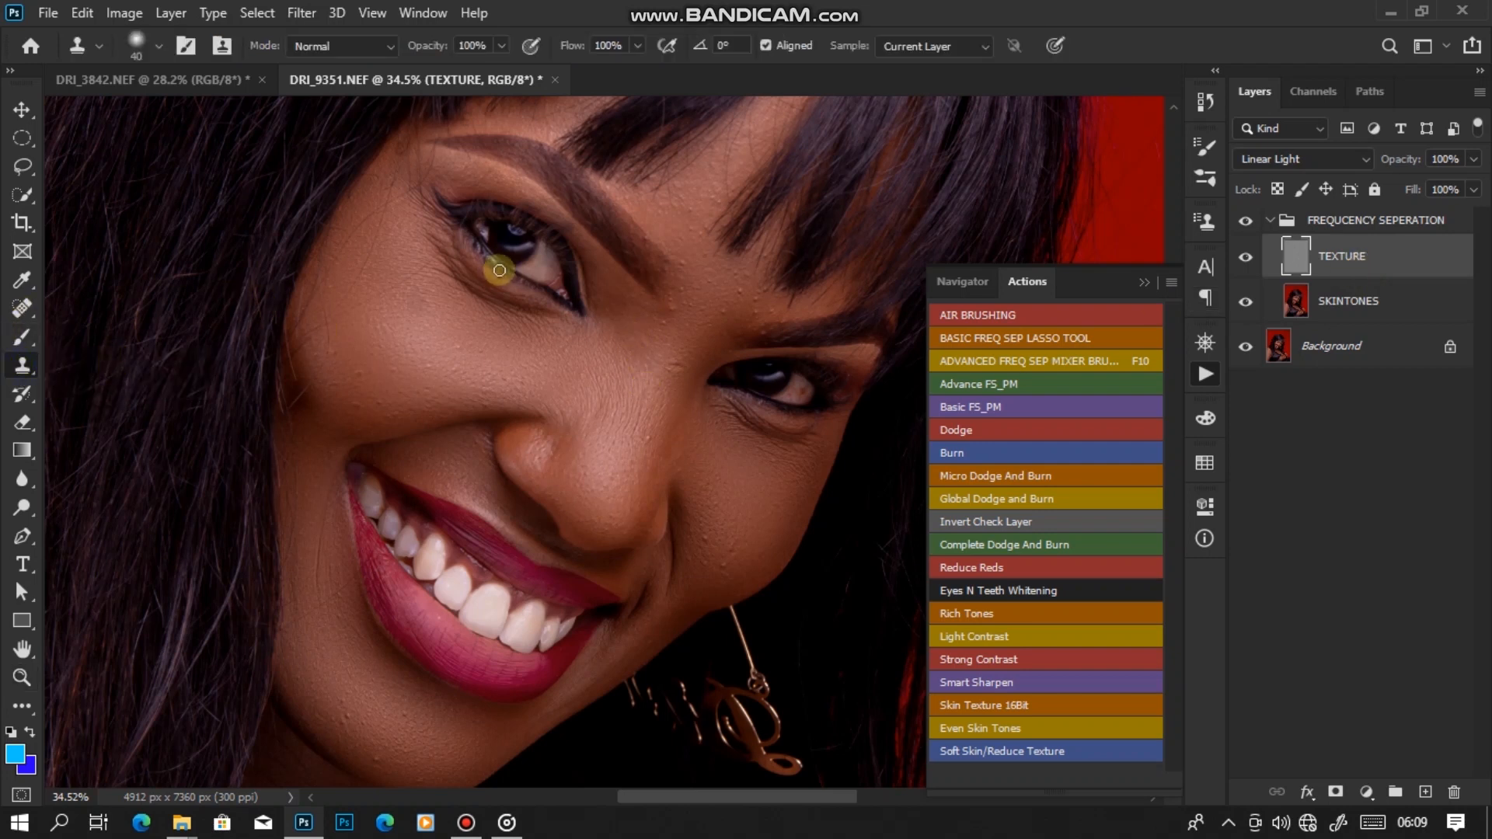
Set the clone brush to 60 px in Normal mode, sampling from the Current Layer.
{"action": "key", "text": "bracketright"}
{"action": "left_click", "coordinate": [349, 58]}
{"action": "left_click", "coordinate": [351, 56]}
{"action": "left_click", "coordinate": [426, 48]}
{"action": "left_click", "coordinate": [953, 47]}
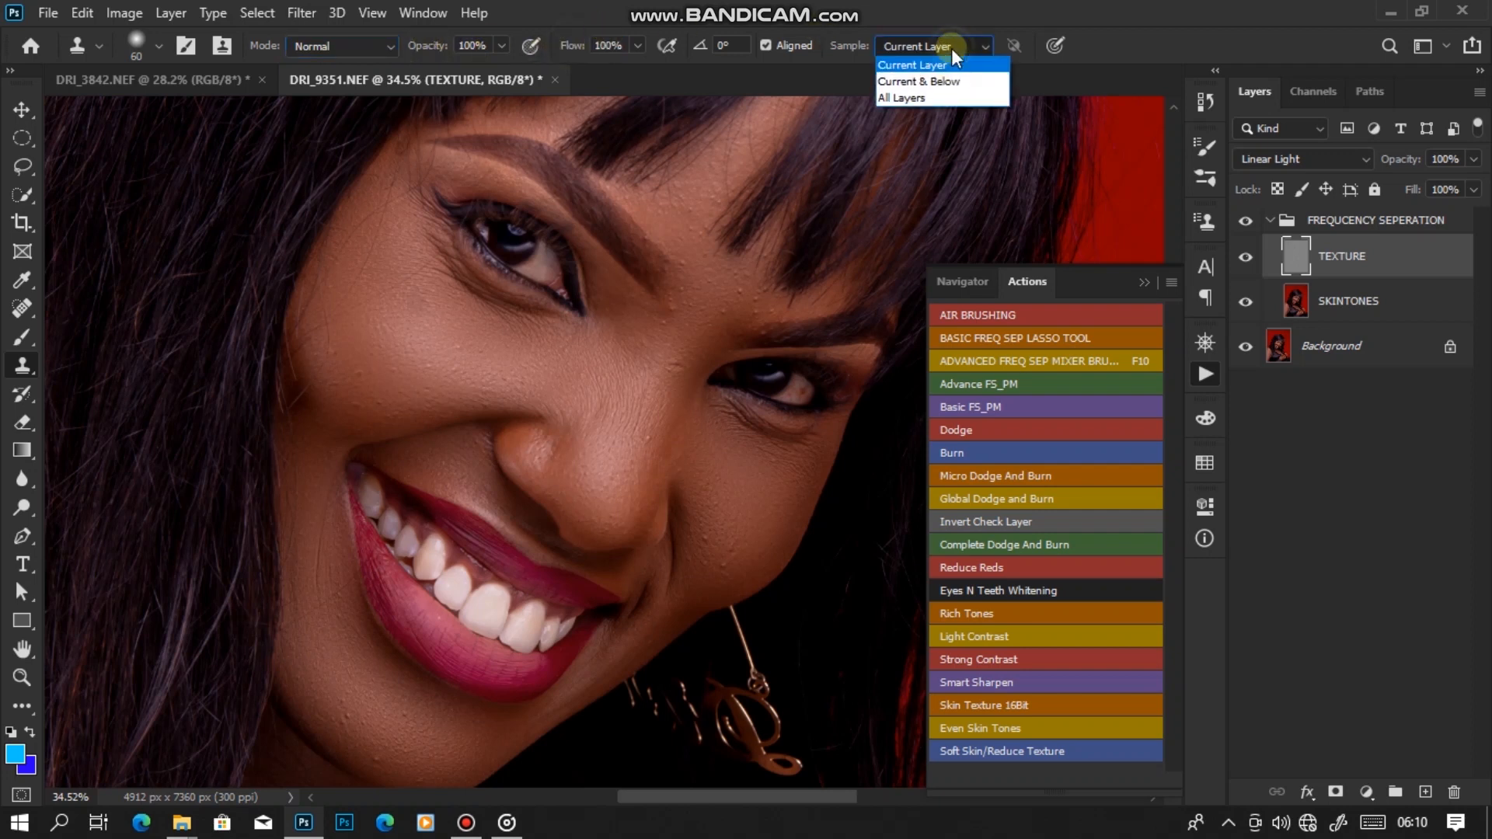
{"action": "left_click", "coordinate": [908, 64]}
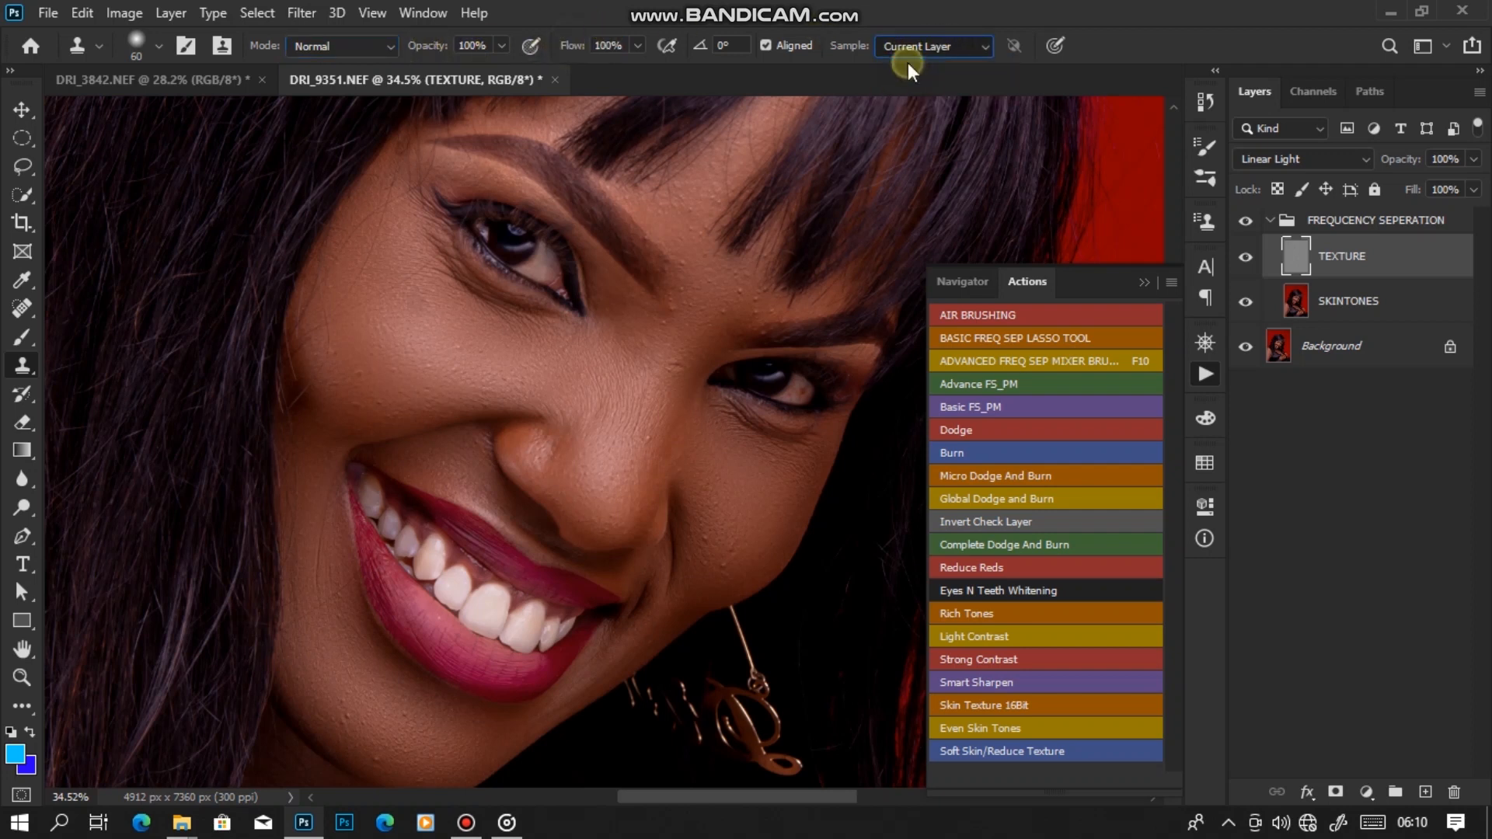
Choose the Soft Round brush with 0% hardness for cloning.
{"action": "right_click", "coordinate": [551, 344]}
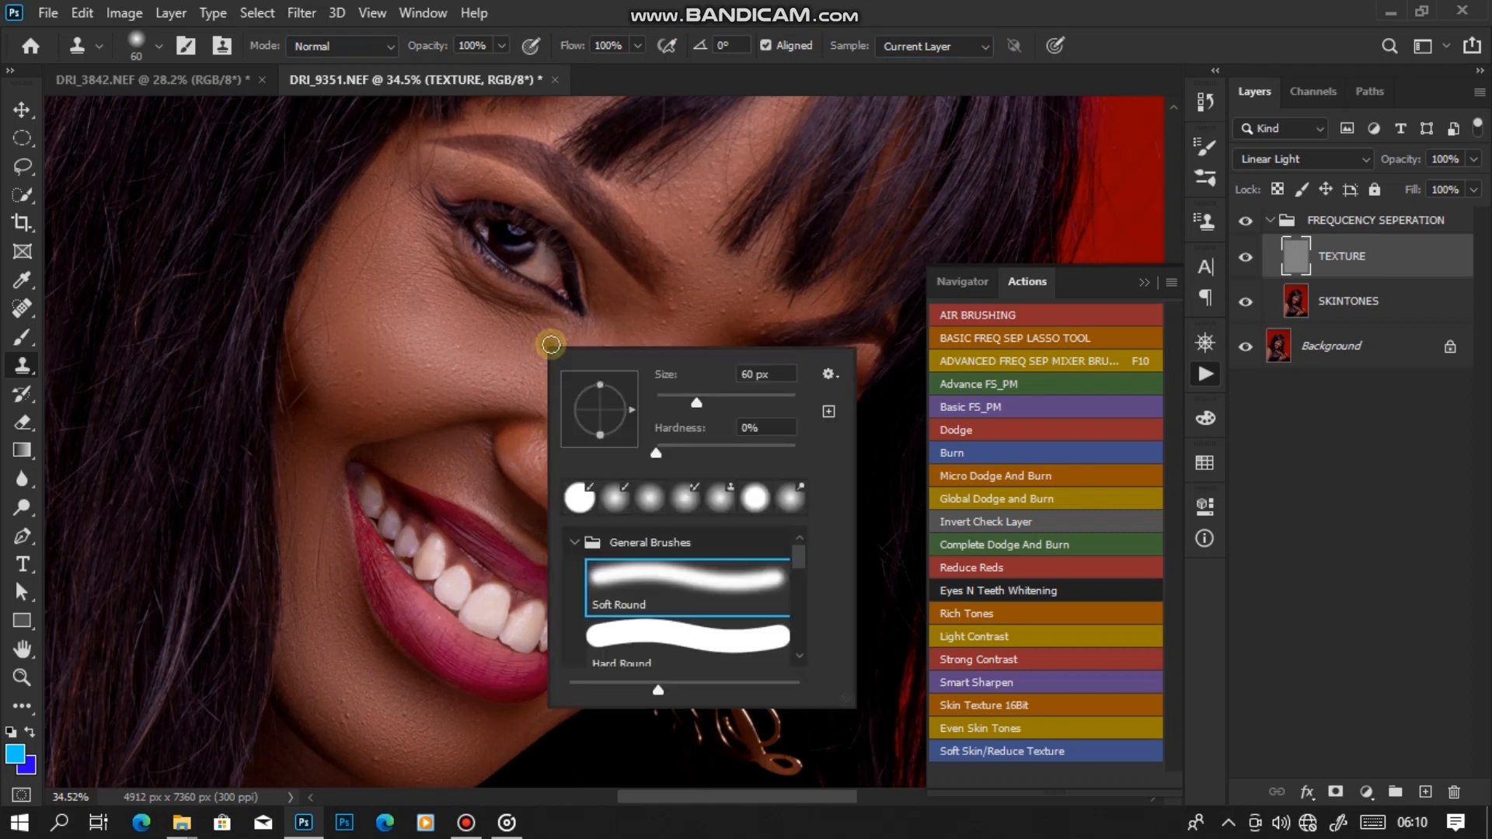
{"action": "left_click_drag", "start_coordinate": [657, 458], "coordinate": [516, 443]}
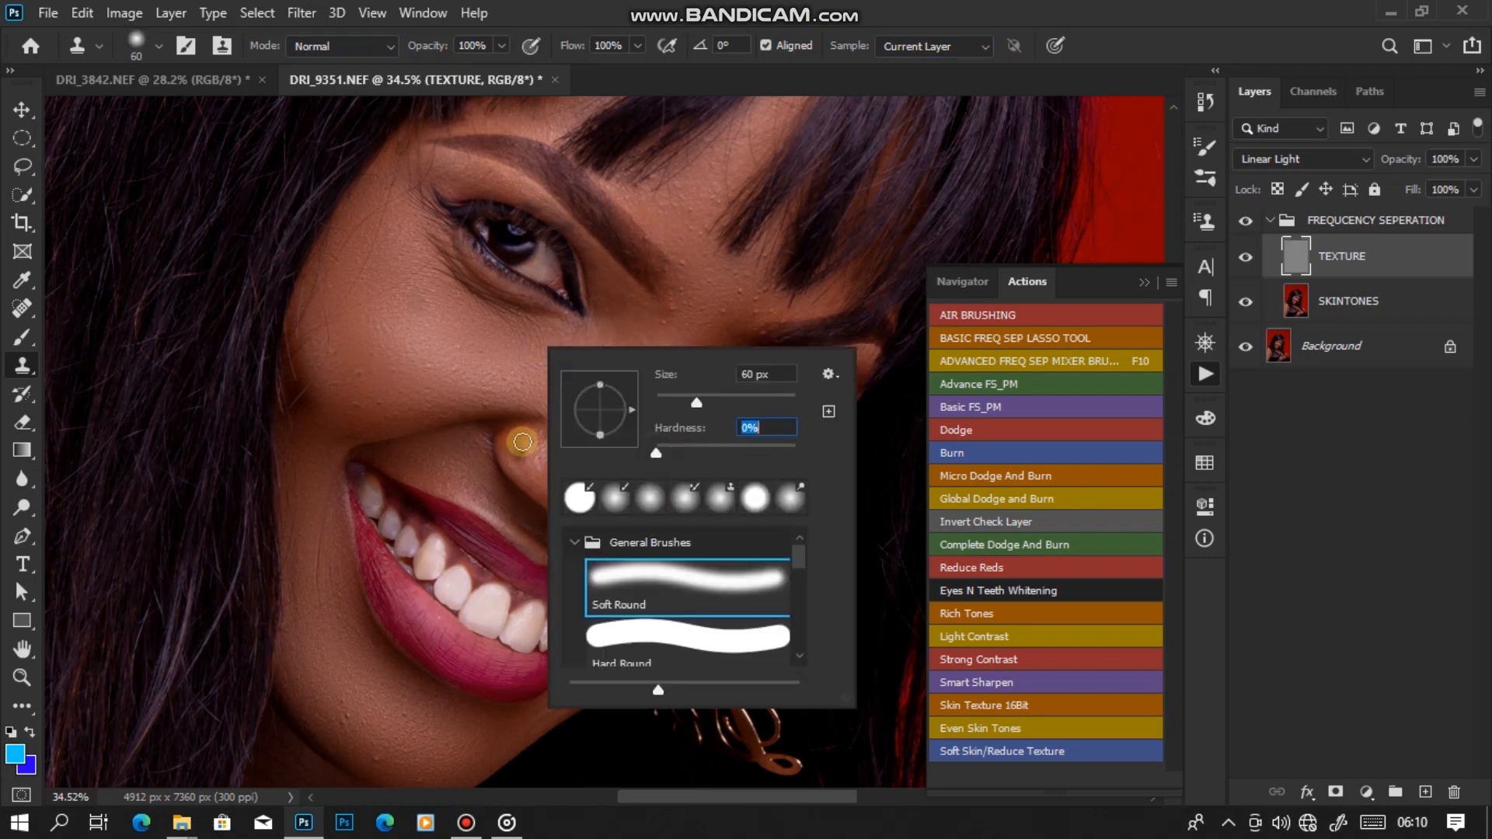
{"action": "left_click", "coordinate": [576, 541]}
{"action": "left_click", "coordinate": [579, 540]}
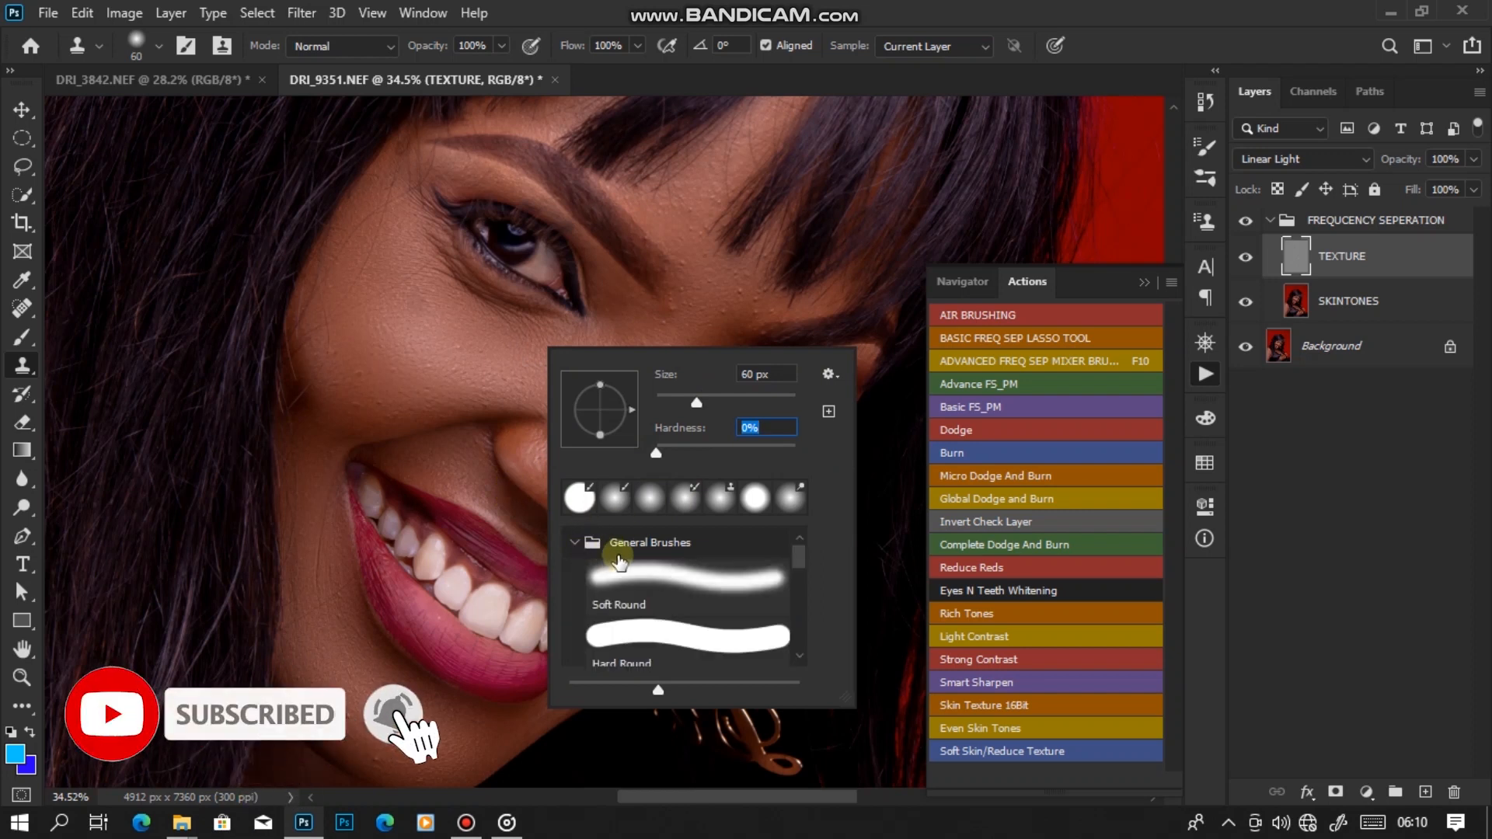
{"action": "left_click", "coordinate": [646, 579]}
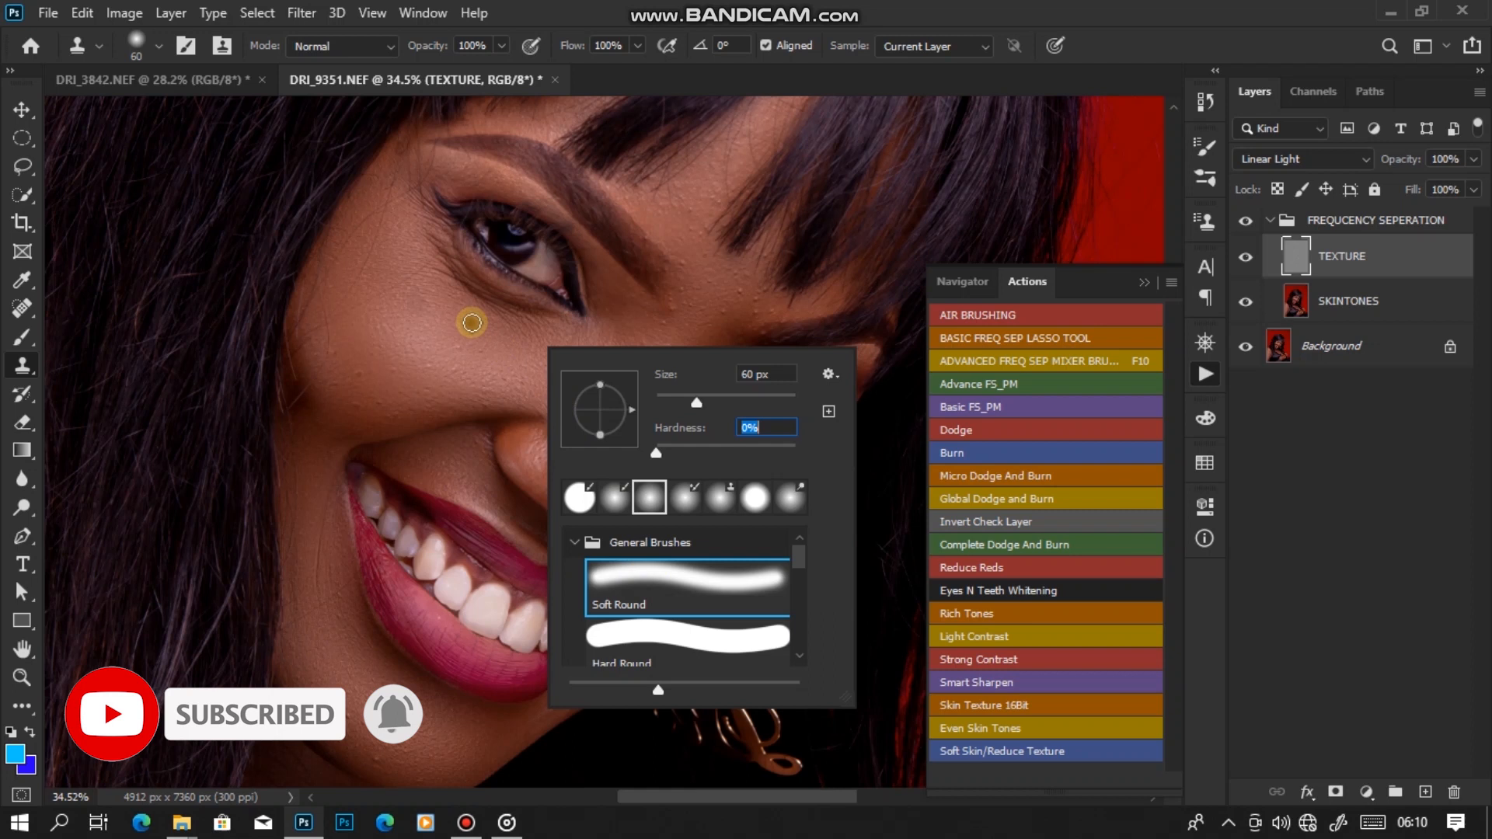
Try to clone texture on the face without defining a source point, and dismiss the message.
{"action": "left_click", "coordinate": [780, 290]}
{"action": "left_click", "coordinate": [754, 334]}
{"action": "left_click", "coordinate": [484, 360]}
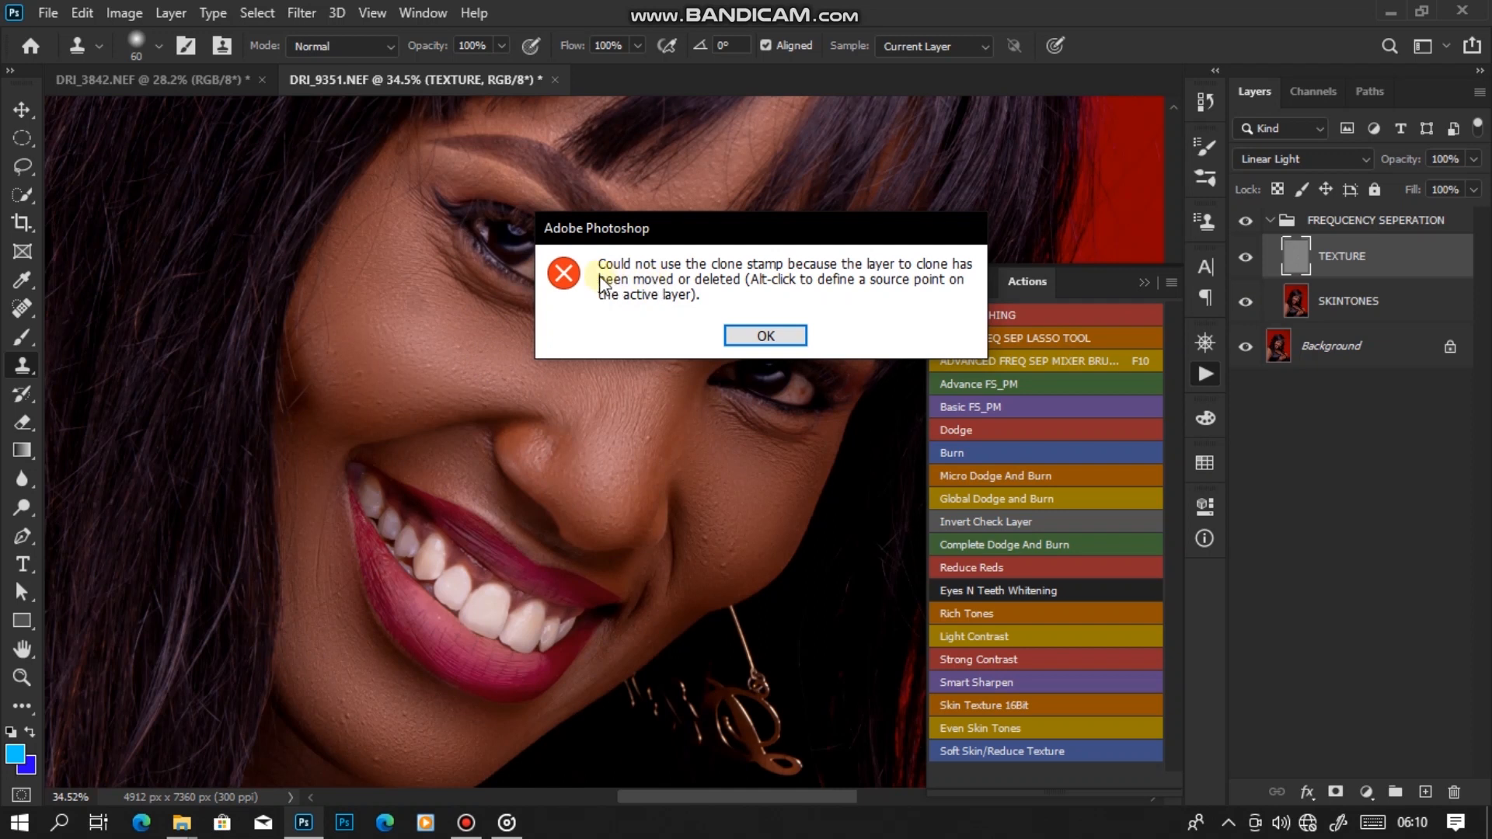
{"action": "left_click_drag", "start_coordinate": [781, 242], "coordinate": [673, 349]}
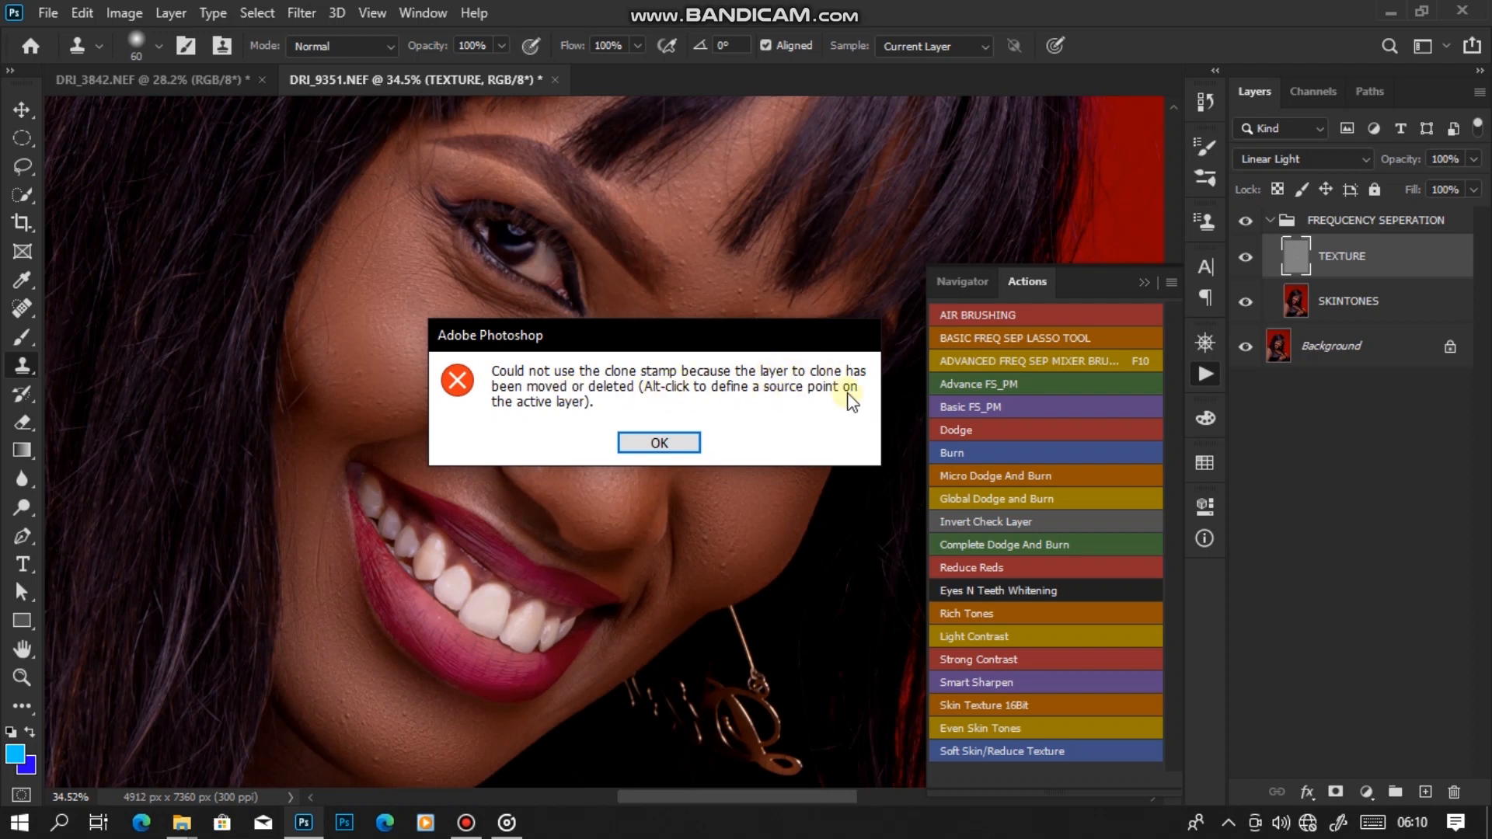
{"action": "left_click", "coordinate": [641, 443]}
Clone clean nearby texture over the bumps on the image-left cheek and just beneath its eye.
{"action": "left_click", "coordinate": [559, 383], "text": "ctrl"}
{"action": "left_click_drag", "start_coordinate": [460, 374], "coordinate": [539, 463]}
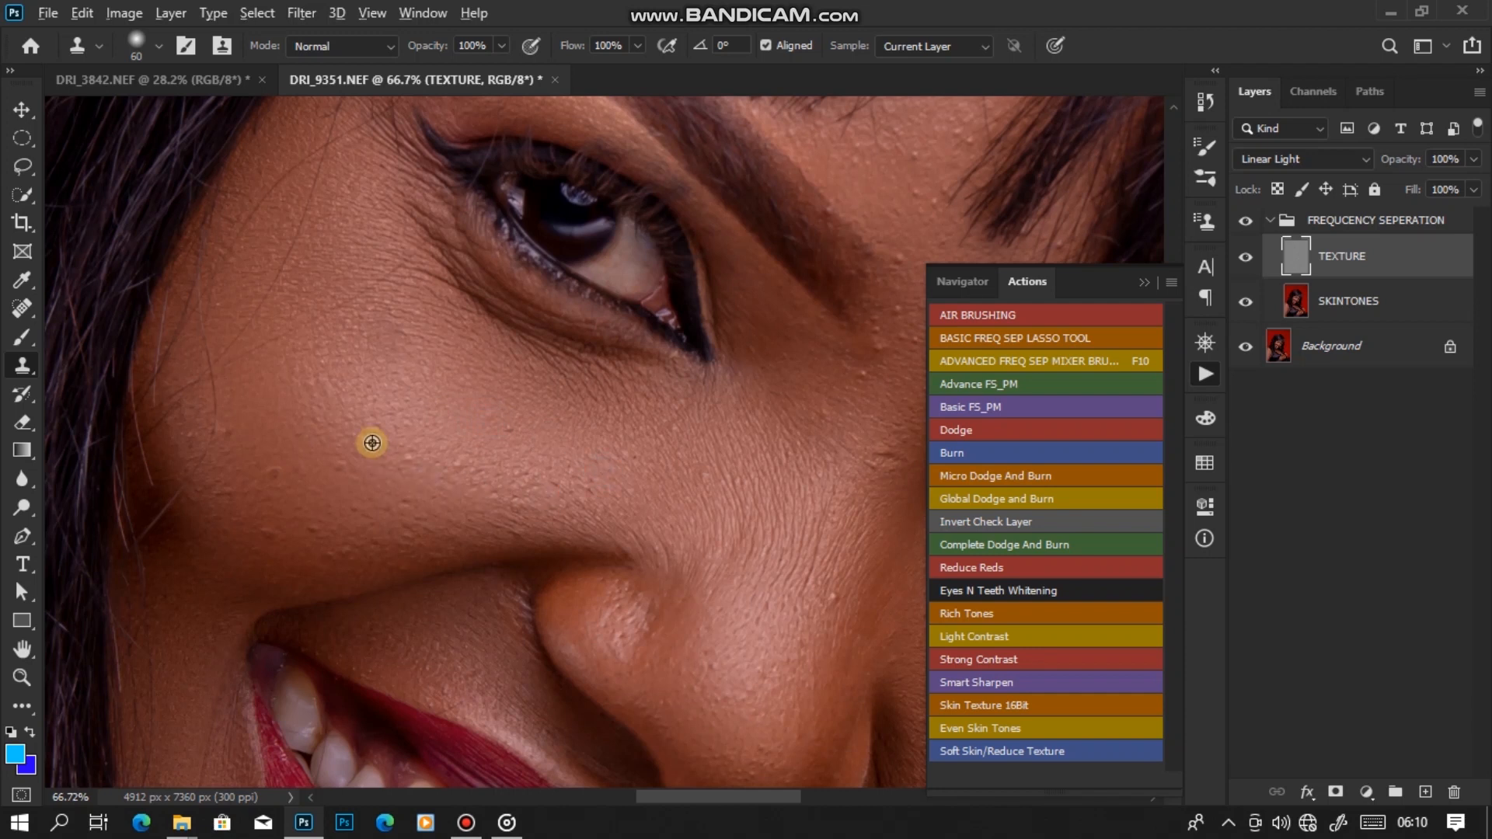
{"action": "left_click", "coordinate": [341, 464]}
{"action": "left_click", "coordinate": [270, 442], "text": "alt"}
{"action": "left_click", "coordinate": [276, 472]}
{"action": "left_click", "coordinate": [260, 450], "text": "alt"}
{"action": "left_click", "coordinate": [222, 434]}
{"action": "left_click", "coordinate": [293, 490], "text": "alt"}
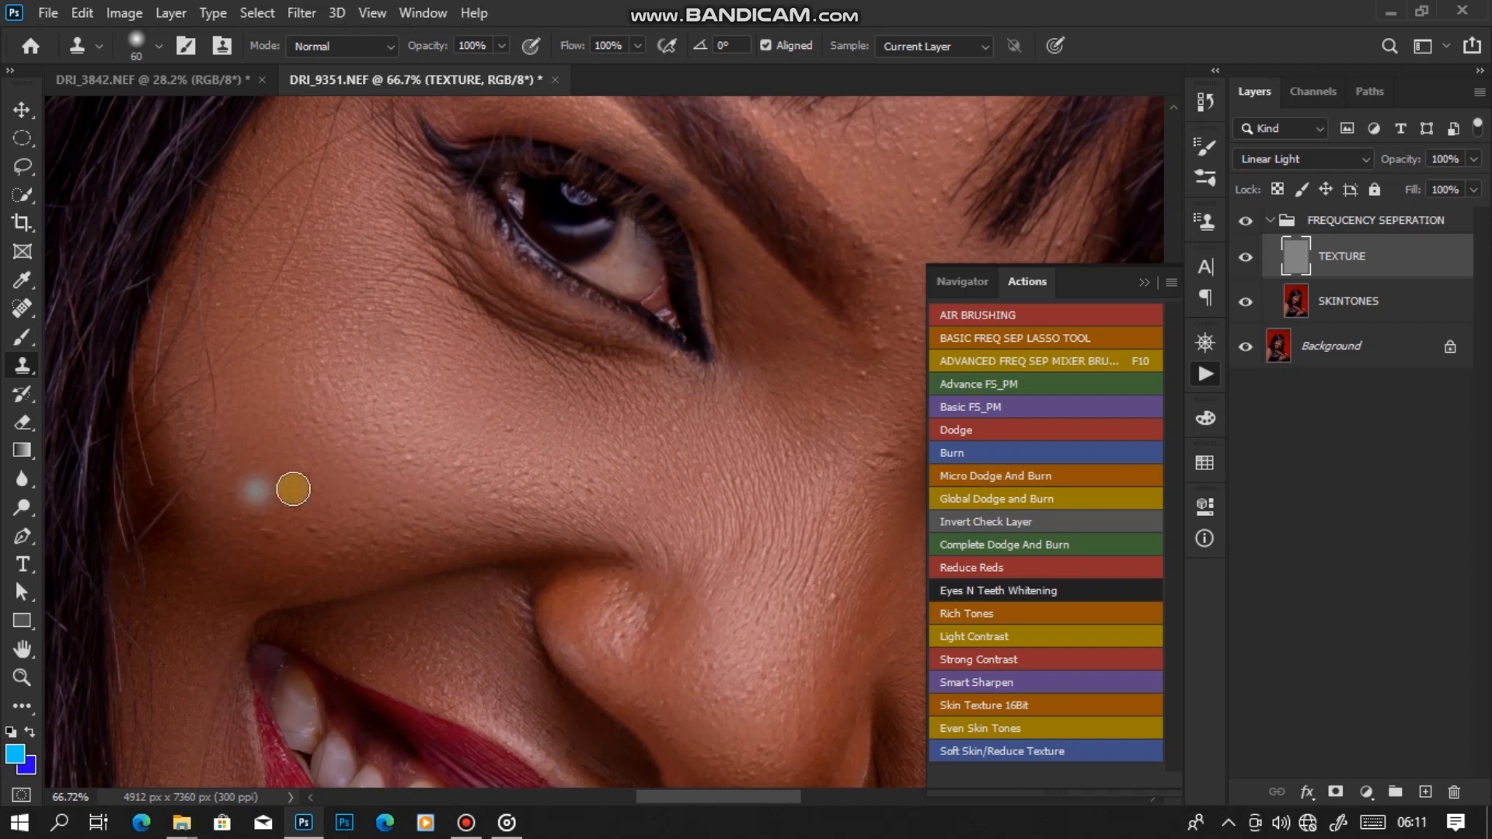
{"action": "left_click", "coordinate": [268, 531]}
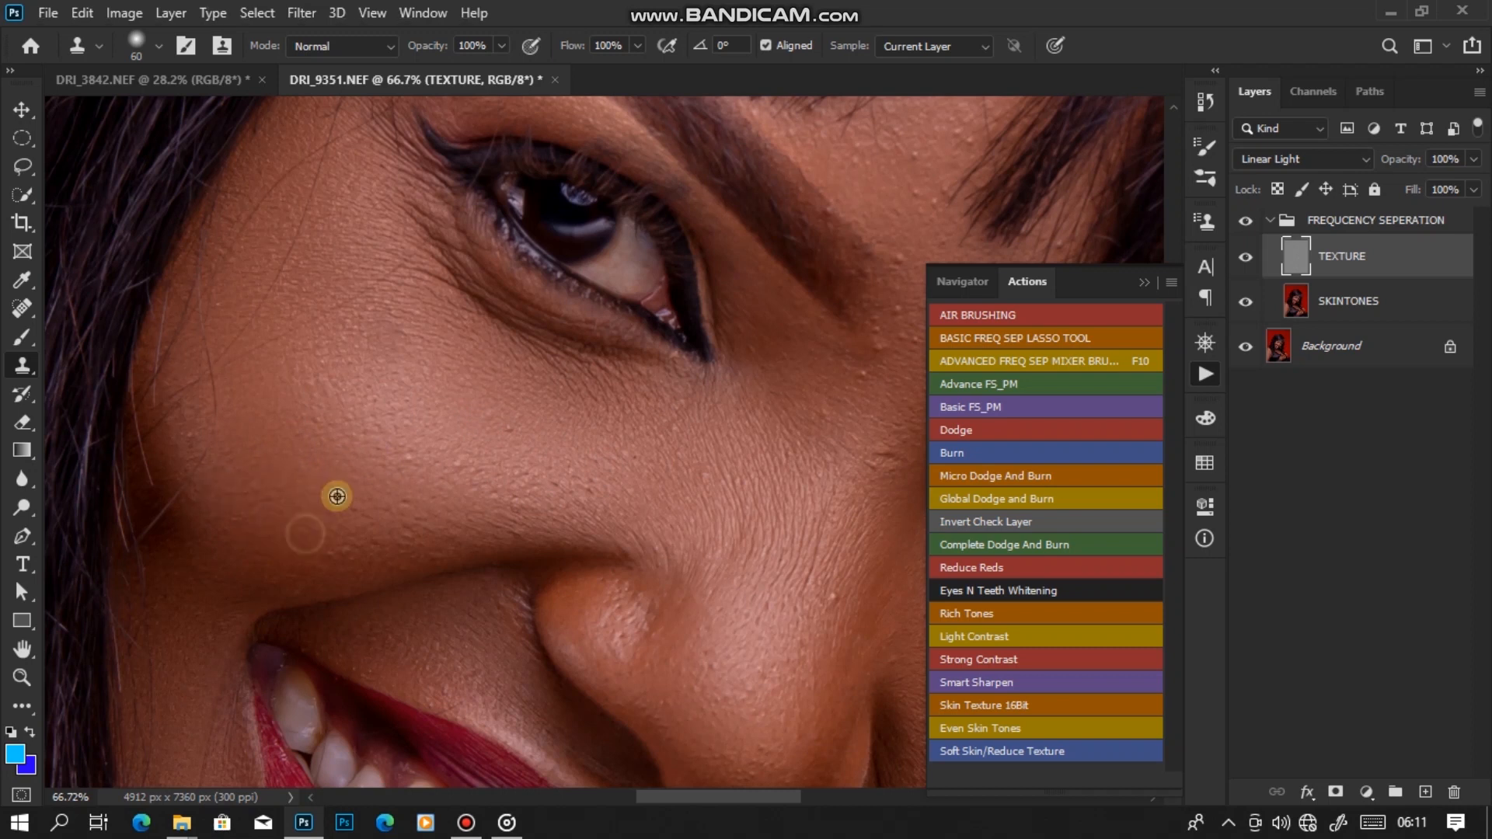
{"action": "left_click", "coordinate": [521, 474], "text": "alt"}
{"action": "right_click", "coordinate": [534, 445]}
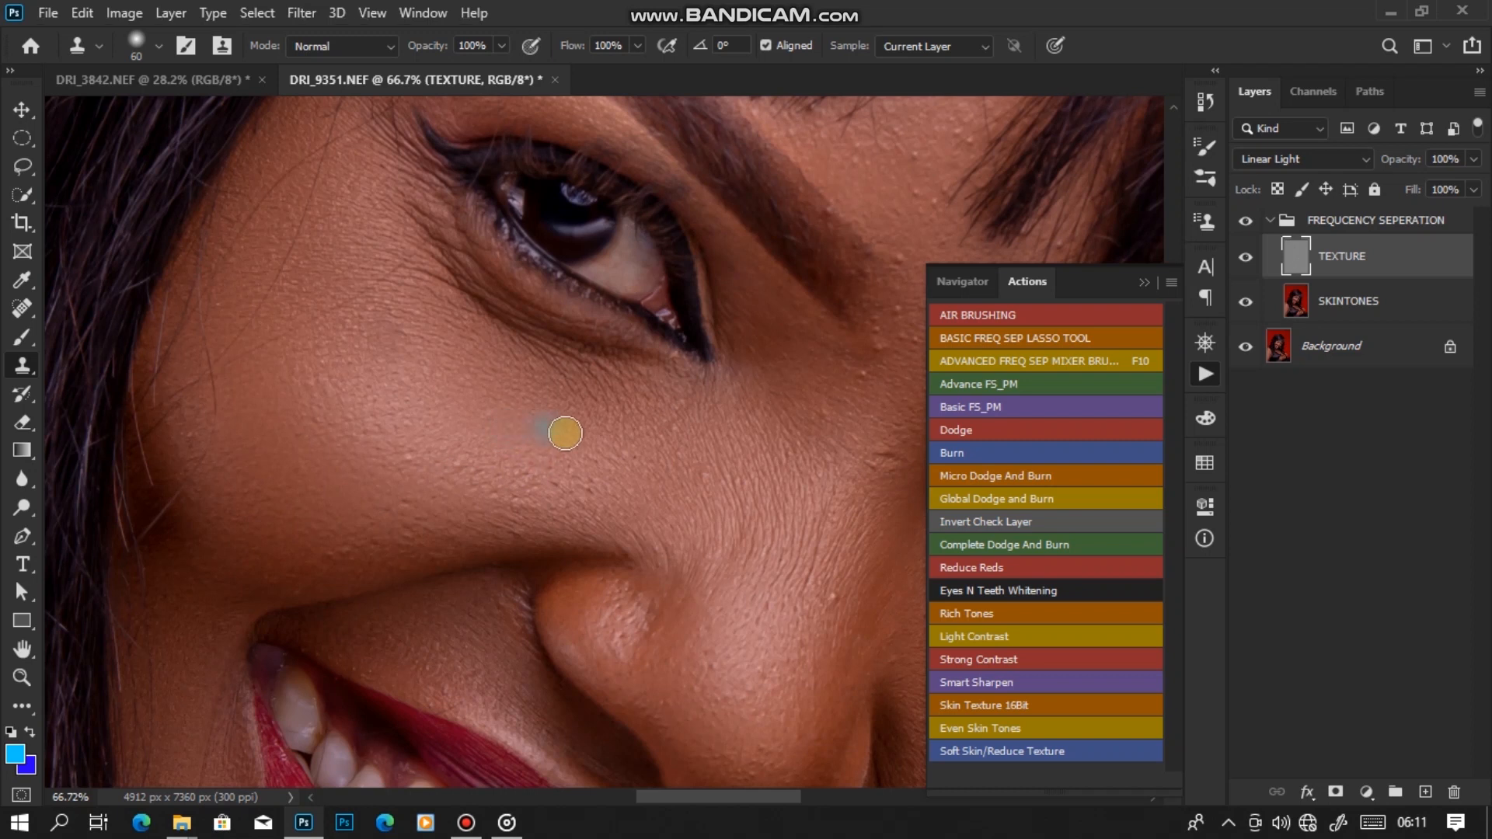
Reduce the clone brush to 40 px and clone away the bumps on the nose bridge and inner cheek.
{"action": "left_click_drag", "start_coordinate": [819, 639], "coordinate": [676, 592]}
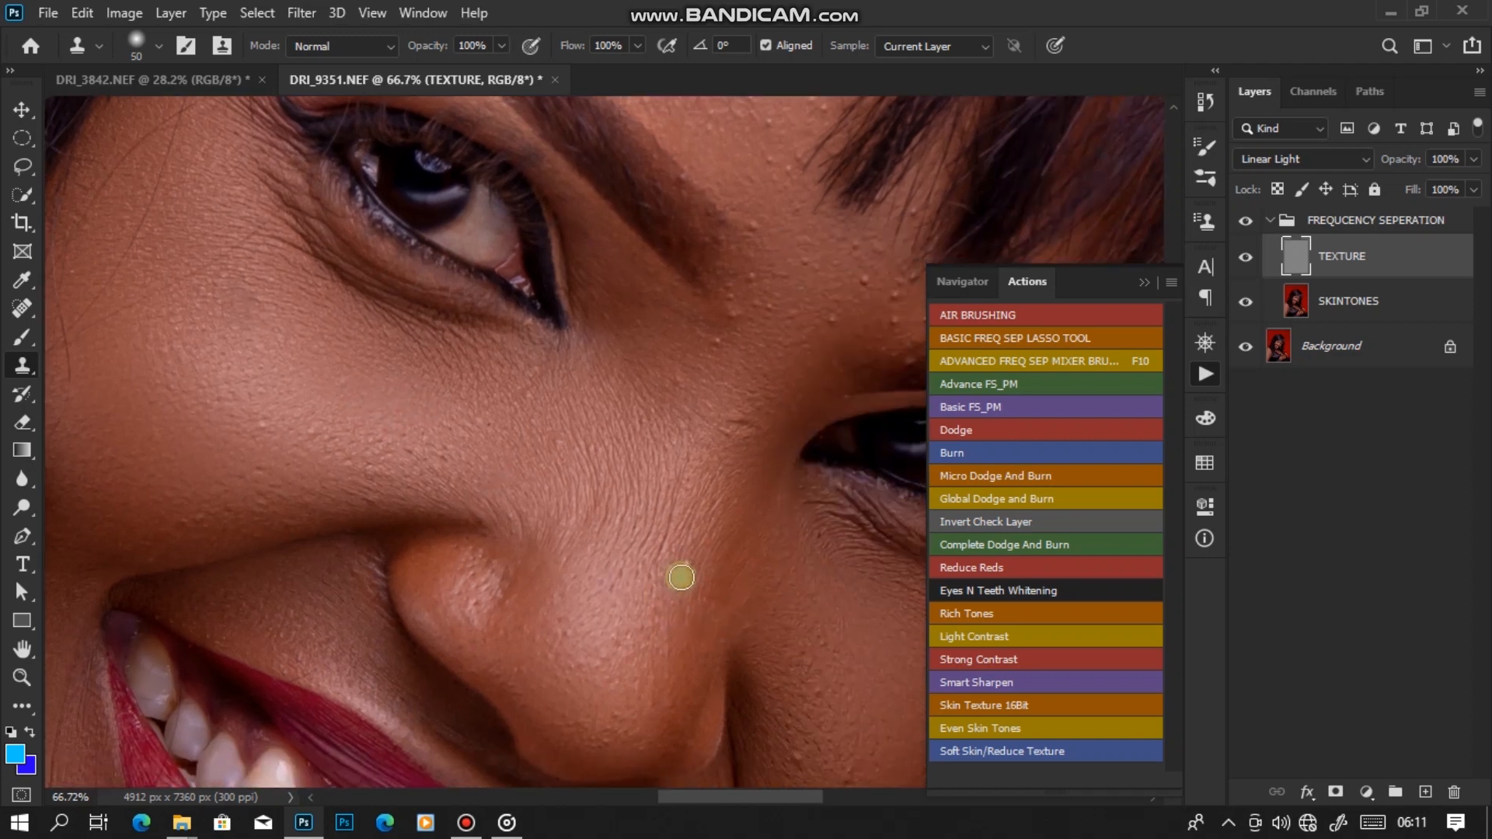
{"action": "scroll", "coordinate": [687, 578], "scroll_direction": "up", "scroll_amount": 3}
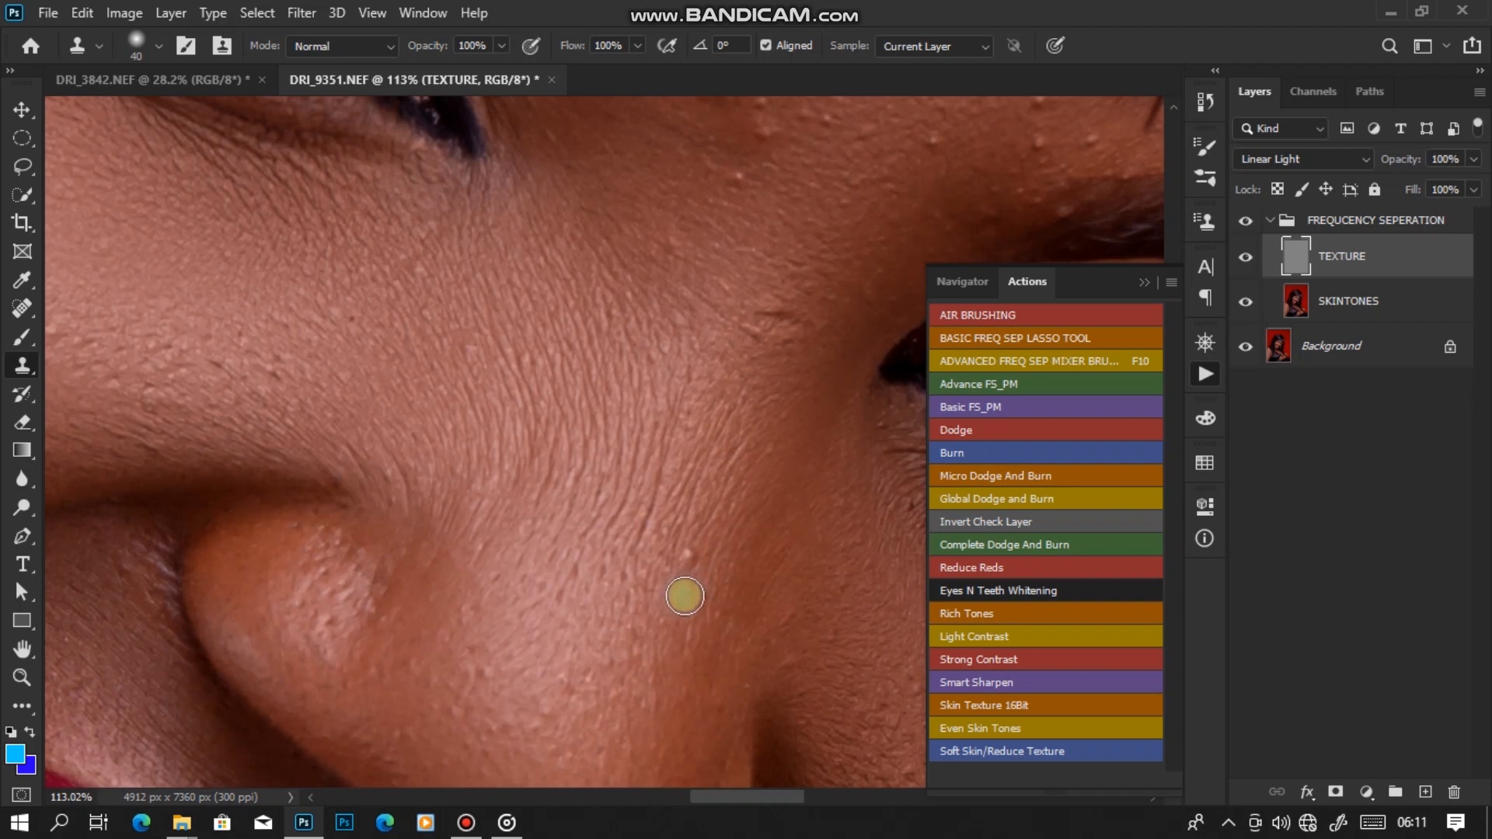
{"action": "left_click", "coordinate": [694, 559]}
{"action": "left_click", "coordinate": [481, 404], "text": "alt"}
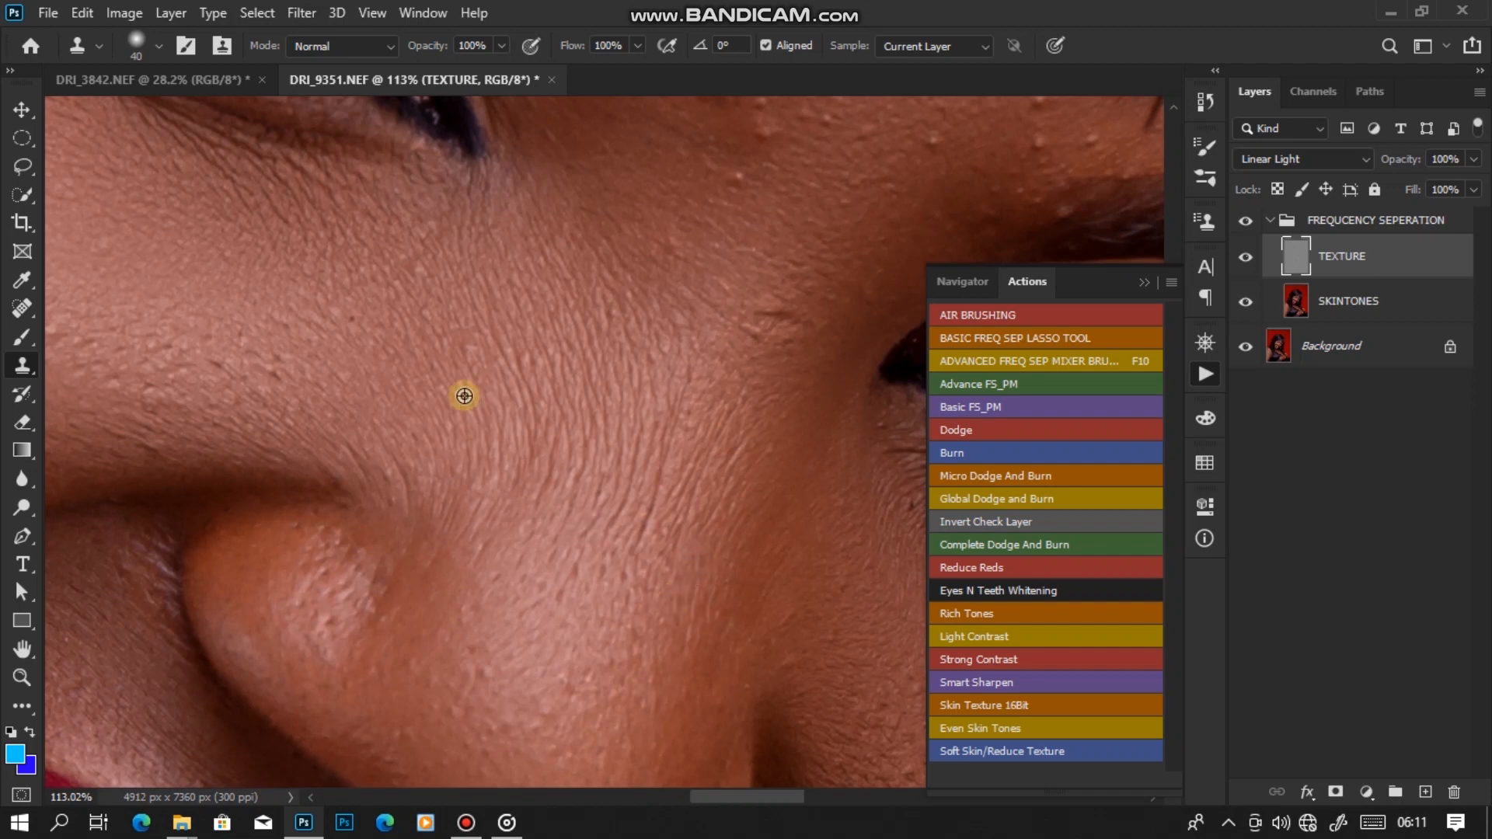
{"action": "left_click", "coordinate": [462, 349]}
Clone clean texture over the bumps between the eyebrows, just above the nose bridge.
{"action": "left_click_drag", "start_coordinate": [761, 280], "coordinate": [635, 494]}
{"action": "left_click", "coordinate": [634, 450], "text": "alt"}
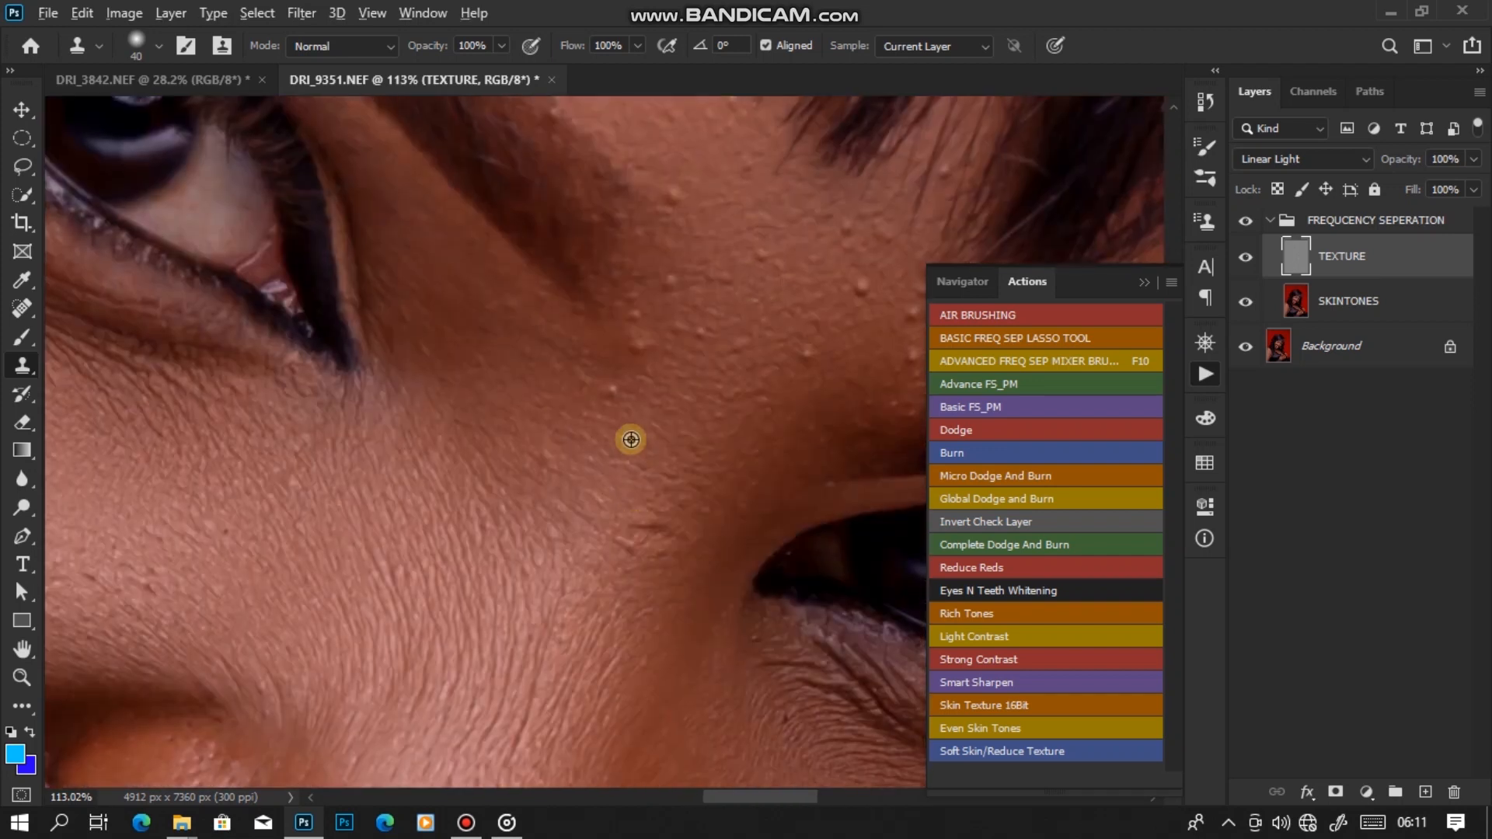
{"action": "left_click", "coordinate": [634, 339]}
{"action": "left_click", "coordinate": [657, 388], "text": "alt"}
{"action": "left_click", "coordinate": [636, 328]}
{"action": "left_click", "coordinate": [686, 389], "text": "alt"}
{"action": "left_click", "coordinate": [695, 333]}
{"action": "left_click", "coordinate": [711, 383], "text": "alt"}
{"action": "left_click", "coordinate": [740, 349]}
{"action": "left_click_drag", "start_coordinate": [803, 358], "coordinate": [688, 354]}
{"action": "left_click", "coordinate": [696, 392], "text": "alt"}
{"action": "left_click", "coordinate": [693, 351]}
Clone away the bumps above the inner end of the image-right eyebrow.
{"action": "left_click", "coordinate": [733, 321], "text": "alt"}
{"action": "left_click", "coordinate": [750, 290]}
{"action": "left_click", "coordinate": [763, 350], "text": "alt"}
{"action": "left_click", "coordinate": [797, 303]}
{"action": "left_click", "coordinate": [750, 349], "text": "alt"}
{"action": "left_click", "coordinate": [788, 350]}
{"action": "left_click", "coordinate": [816, 342], "text": "alt"}
{"action": "left_click", "coordinate": [847, 347]}
Clone away the bumps on the forehead beside the inner end of the image-left eyebrow.
{"action": "left_click", "coordinate": [659, 293], "text": "alt"}
{"action": "left_click", "coordinate": [650, 260]}
{"action": "left_click", "coordinate": [577, 319], "text": "alt"}
{"action": "left_click", "coordinate": [556, 272]}
{"action": "left_click", "coordinate": [593, 238], "text": "alt"}
{"action": "left_click", "coordinate": [556, 187]}
{"action": "left_click", "coordinate": [620, 230], "text": "alt"}
{"action": "left_click", "coordinate": [599, 279]}
Clone clean texture over the bumps on the central forehead between the eyebrow and the fringe.
{"action": "left_click_drag", "start_coordinate": [733, 260], "coordinate": [676, 374]}
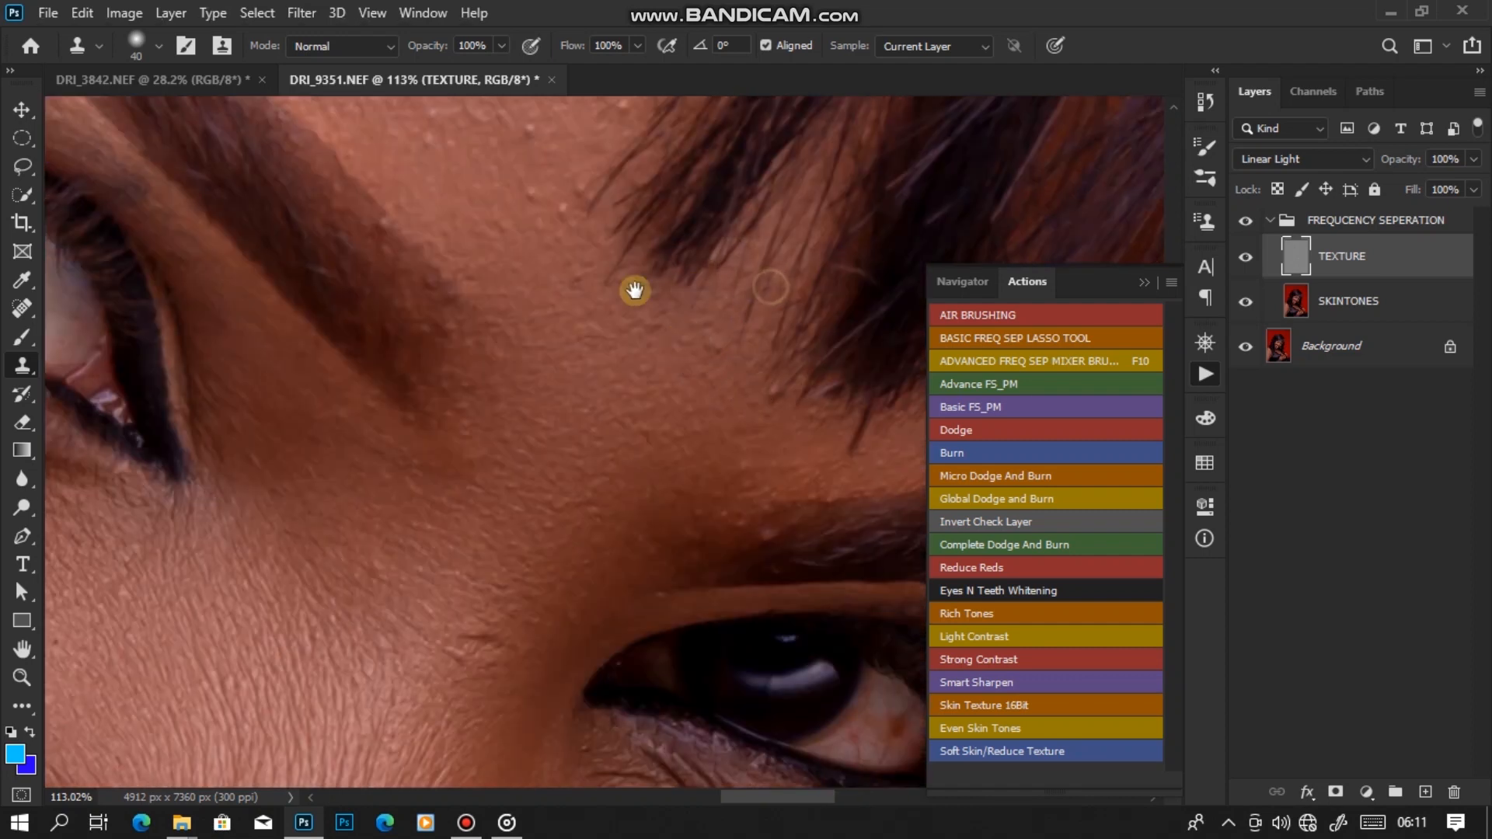
{"action": "left_click_drag", "start_coordinate": [549, 235], "coordinate": [642, 382]}
{"action": "left_click", "coordinate": [641, 382], "text": "alt"}
{"action": "left_click", "coordinate": [637, 327]}
{"action": "left_click", "coordinate": [657, 389], "text": "alt"}
{"action": "left_click", "coordinate": [660, 333]}
{"action": "left_click", "coordinate": [678, 320]}
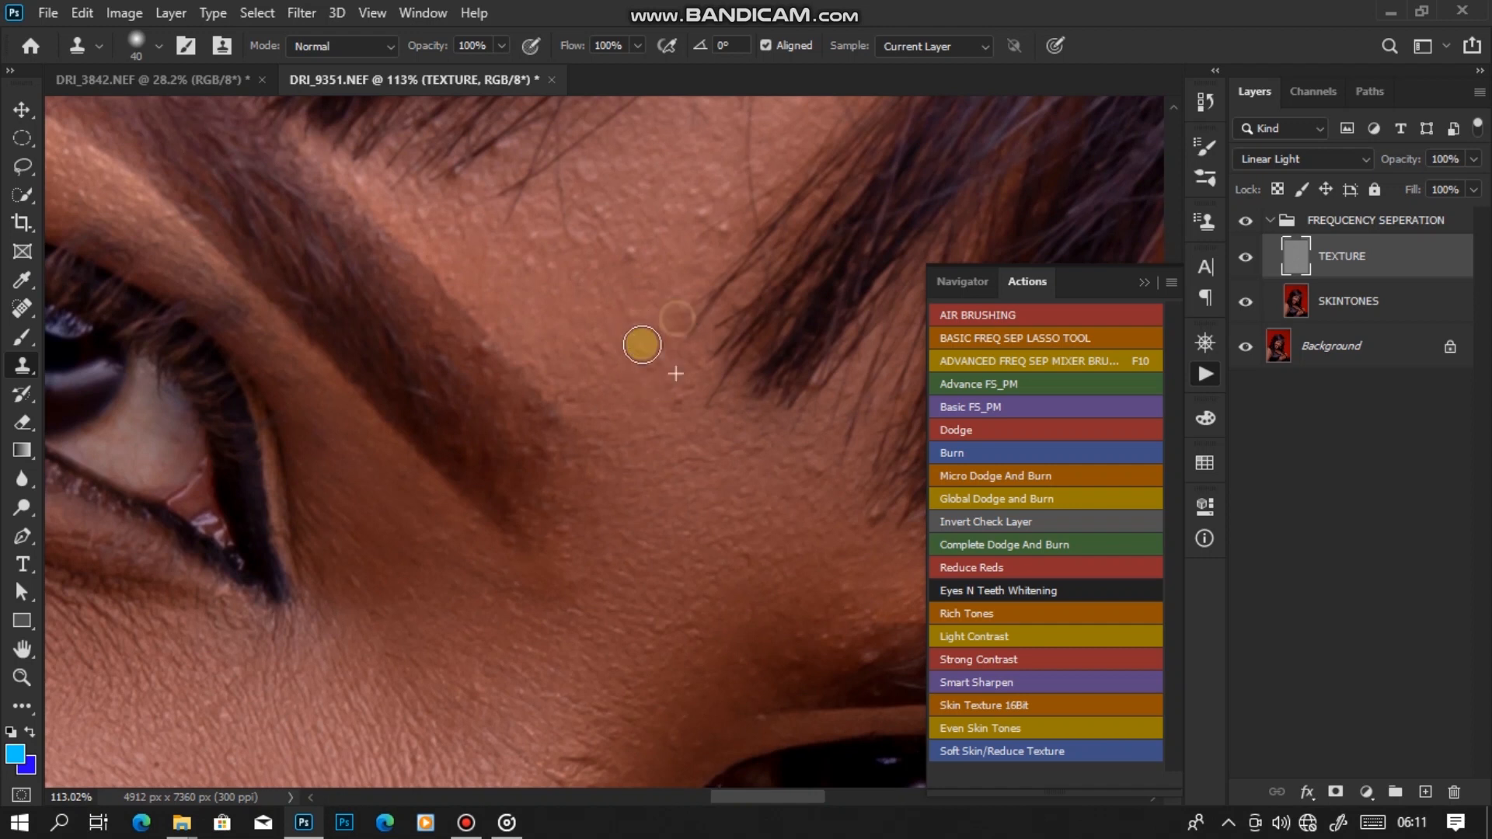
{"action": "left_click", "coordinate": [628, 304], "text": "alt"}
{"action": "left_click", "coordinate": [631, 260]}
Clone away the bumps higher on the forehead, above the image-left eyebrow and next to the fringe strands.
{"action": "left_click", "coordinate": [569, 291], "text": "alt"}
{"action": "left_click", "coordinate": [532, 265]}
{"action": "left_click", "coordinate": [560, 283], "text": "alt"}
{"action": "left_click", "coordinate": [544, 262]}
{"action": "left_click", "coordinate": [530, 231]}
{"action": "left_click", "coordinate": [658, 266], "text": "alt"}
{"action": "left_click", "coordinate": [730, 217]}
{"action": "left_click", "coordinate": [670, 271], "text": "alt"}
{"action": "left_click", "coordinate": [706, 224]}
{"action": "left_click", "coordinate": [713, 202]}
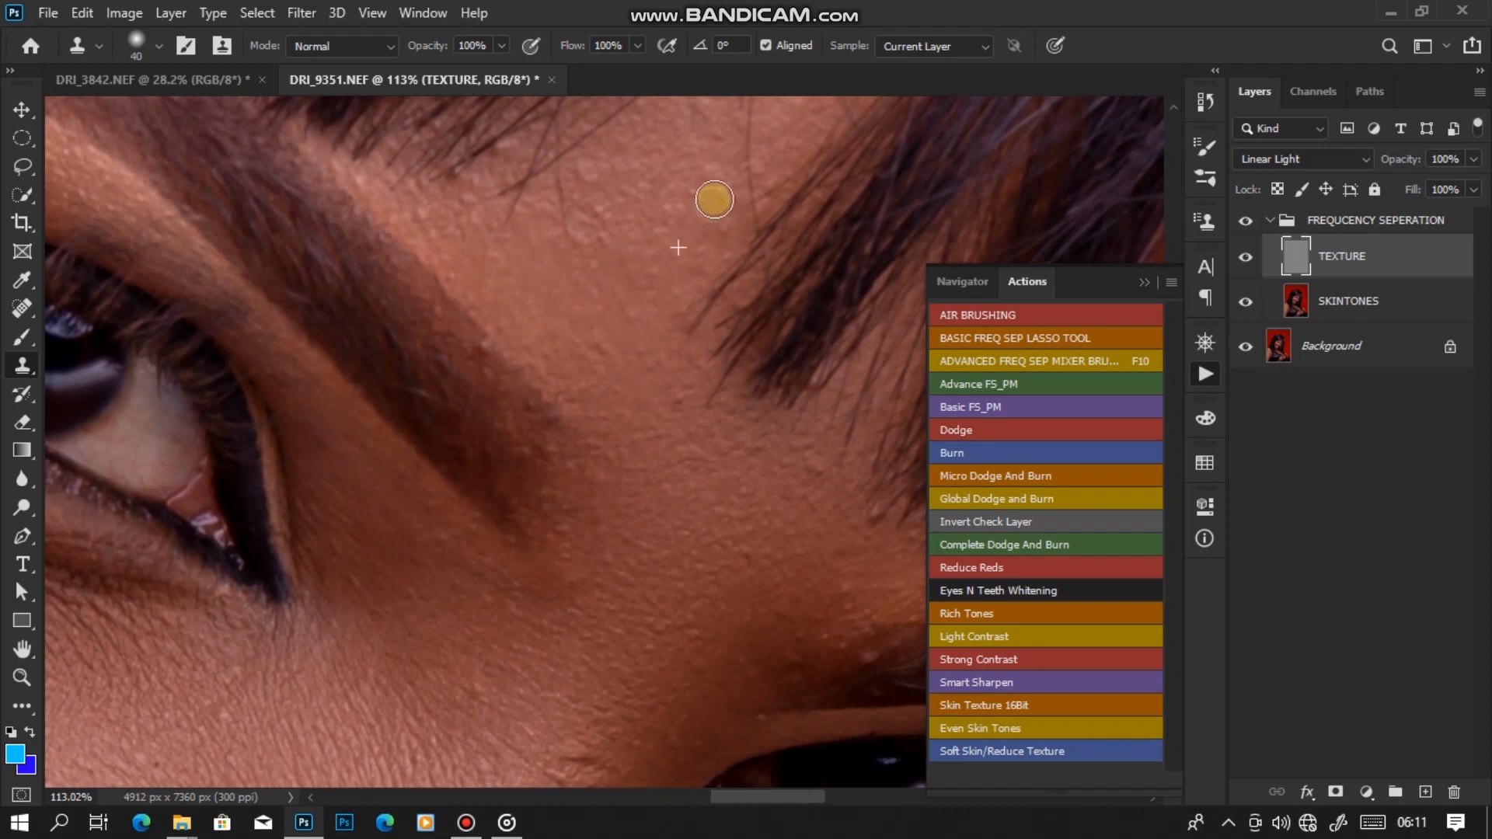
{"action": "left_click_drag", "start_coordinate": [712, 199], "coordinate": [689, 209]}
Clone clean texture over the bumps on the image-right cheek below the eye.
{"action": "left_click_drag", "start_coordinate": [718, 455], "coordinate": [623, 338]}
{"action": "left_click_drag", "start_coordinate": [741, 482], "coordinate": [736, 320]}
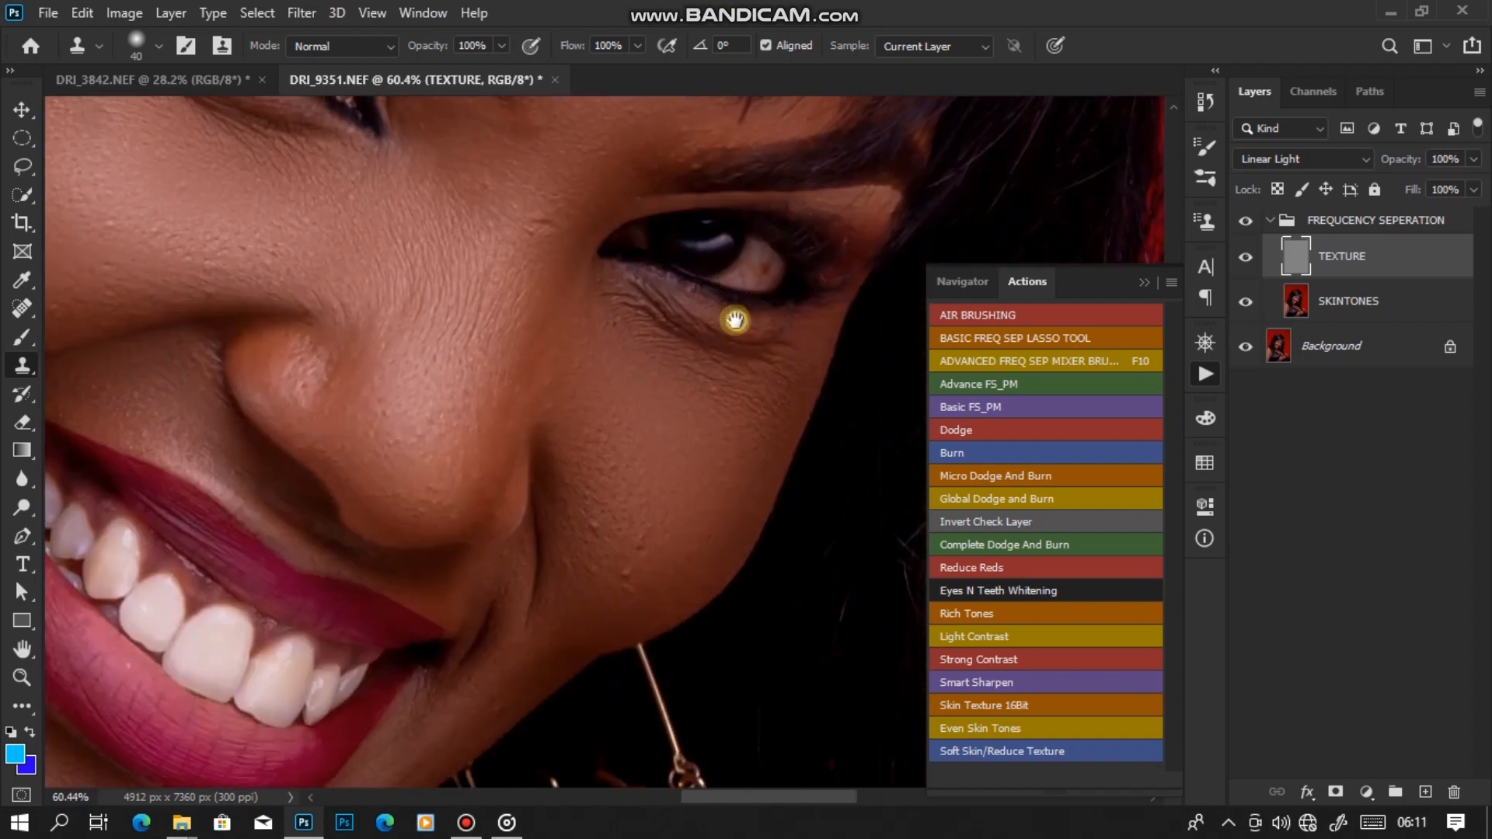
{"action": "left_click", "coordinate": [633, 528], "text": "alt"}
{"action": "left_click", "coordinate": [594, 526]}
{"action": "left_click", "coordinate": [593, 543]}
{"action": "left_click", "coordinate": [589, 575]}
{"action": "left_click", "coordinate": [661, 573], "text": "alt"}
{"action": "left_click", "coordinate": [626, 572]}
{"action": "left_click", "coordinate": [632, 592]}
{"action": "left_click", "coordinate": [642, 546]}
Clone away the blemishes along the smile line beside the nose on the image-right side.
{"action": "left_click", "coordinate": [544, 603], "text": "alt"}
{"action": "left_click", "coordinate": [563, 569]}
{"action": "left_click", "coordinate": [503, 580], "text": "alt"}
{"action": "left_click", "coordinate": [506, 554]}
Clone clean texture over the bumps on the nose tip and the image-left nostril.
{"action": "left_click", "coordinate": [458, 480], "text": "alt"}
{"action": "left_click", "coordinate": [412, 506]}
{"action": "left_click", "coordinate": [404, 487]}
{"action": "left_click", "coordinate": [430, 499]}
{"action": "left_click", "coordinate": [384, 427]}
{"action": "left_click", "coordinate": [346, 406]}
{"action": "left_click", "coordinate": [306, 399]}
{"action": "left_click", "coordinate": [287, 393]}
Clone away the remaining bumps on the image-left cheek above the smile fold.
{"action": "left_click_drag", "start_coordinate": [288, 392], "coordinate": [533, 443]}
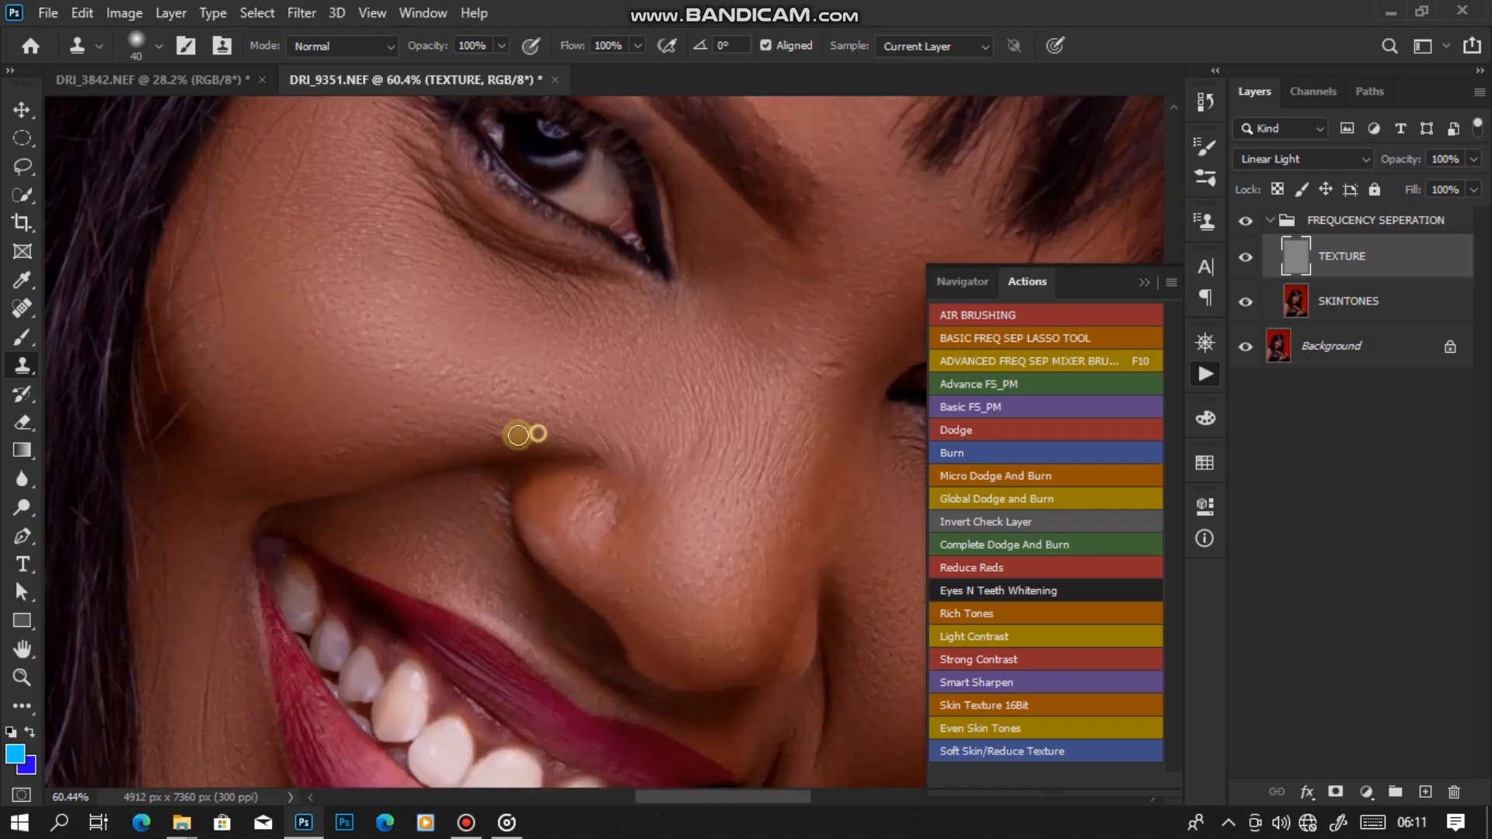
{"action": "left_click", "coordinate": [428, 408], "text": "alt"}
{"action": "left_click", "coordinate": [396, 436]}
{"action": "left_click", "coordinate": [392, 383]}
{"action": "left_click", "coordinate": [400, 359]}
{"action": "left_click", "coordinate": [392, 396]}
{"action": "left_click", "coordinate": [371, 429]}
{"action": "left_click", "coordinate": [301, 459]}
Clone clean texture over the bumps on the chin and the jaw below the lower lip.
{"action": "scroll", "coordinate": [427, 467], "scroll_direction": "down", "scroll_amount": 5}
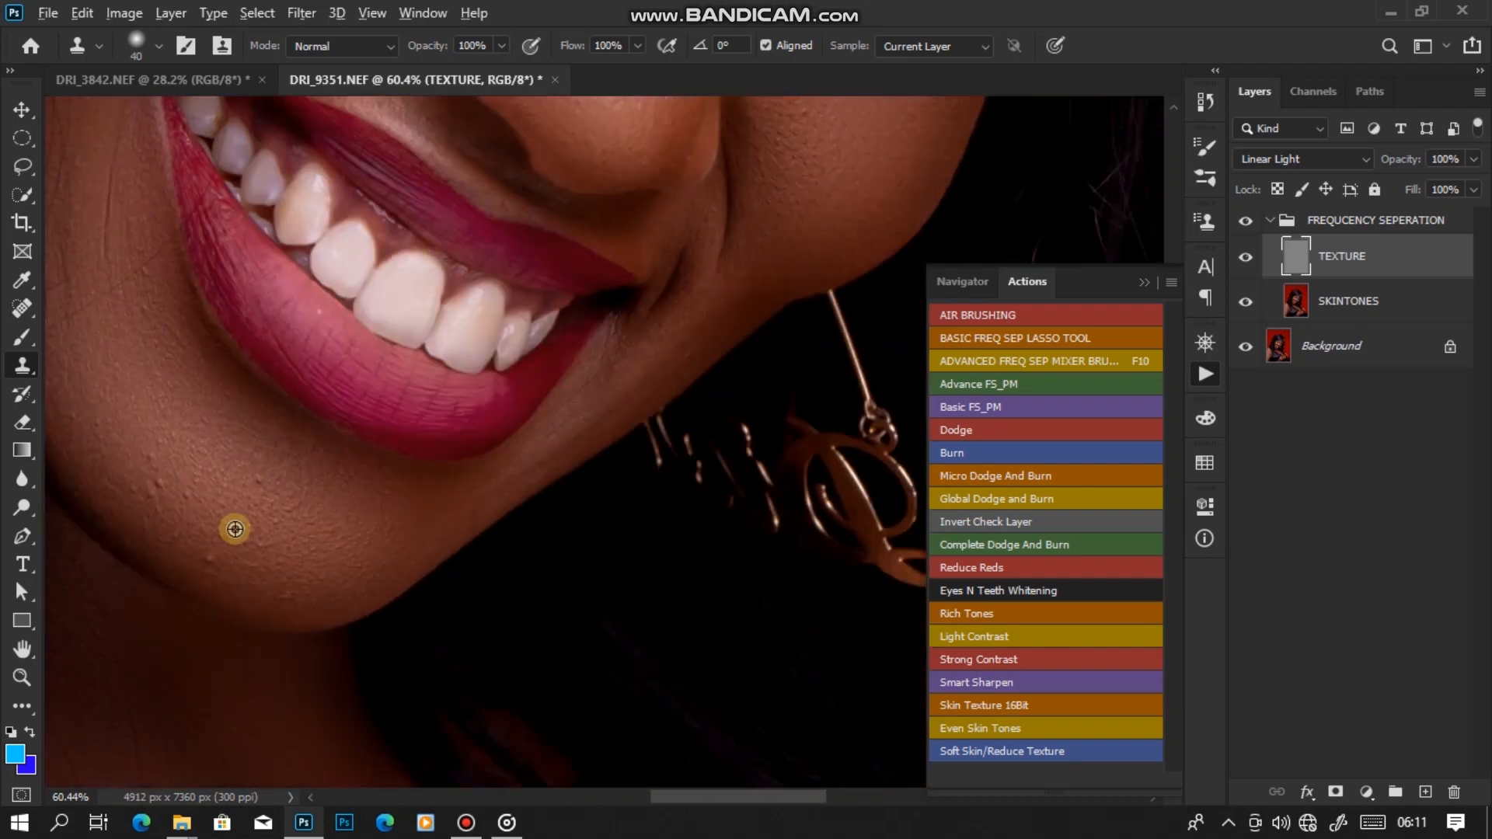
{"action": "left_click", "coordinate": [206, 569]}
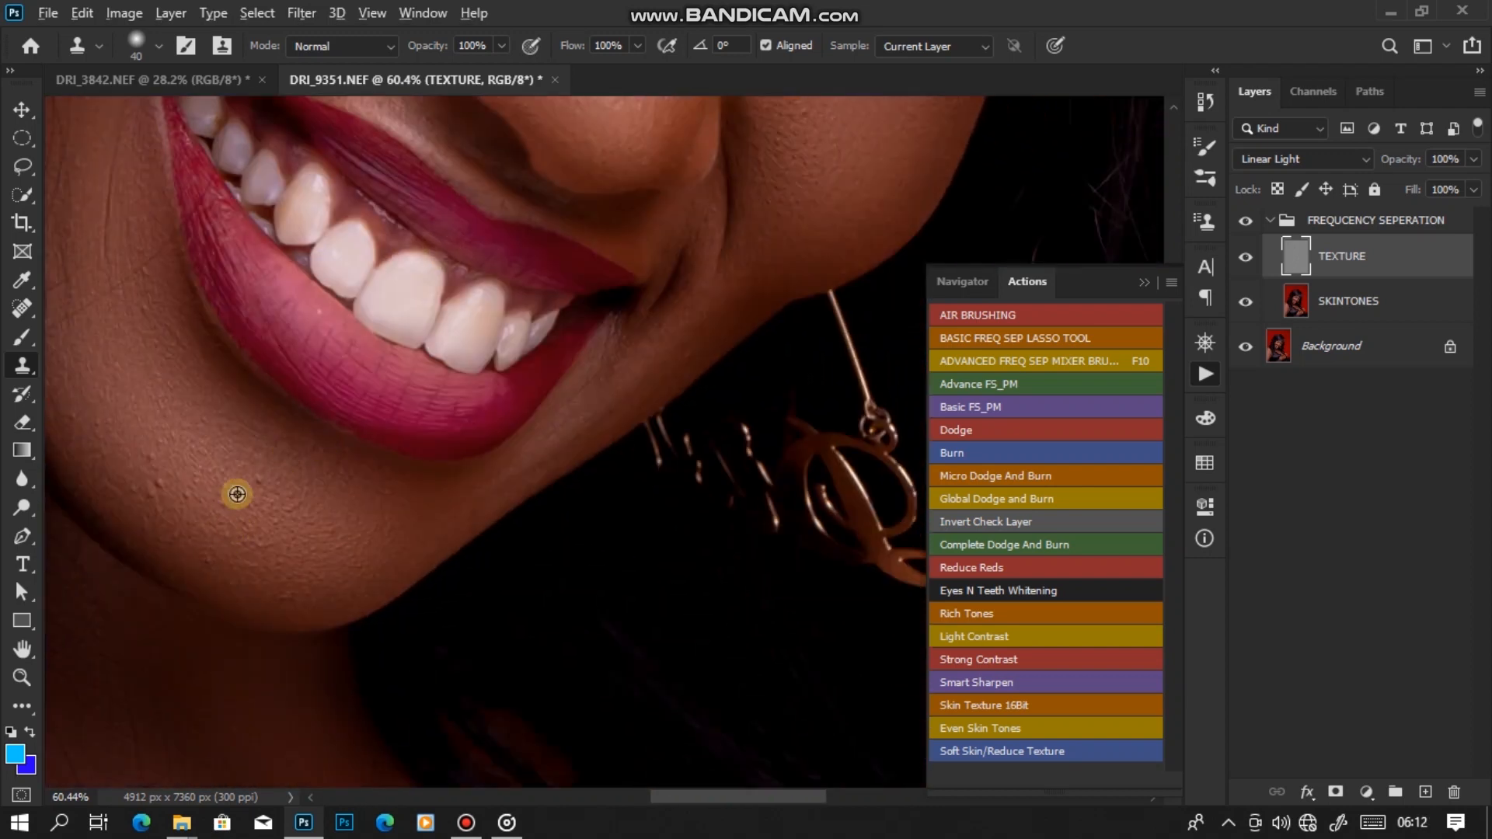
{"action": "left_click", "coordinate": [152, 501]}
{"action": "left_click", "coordinate": [173, 482]}
{"action": "left_click", "coordinate": [153, 463]}
{"action": "left_click", "coordinate": [123, 493]}
{"action": "left_click", "coordinate": [177, 501]}
{"action": "mouse_move", "coordinate": [213, 500]}
{"action": "left_mouse_down"}
{"action": "mouse_move", "coordinate": [186, 484]}
{"action": "mouse_move", "coordinate": [269, 477]}
{"action": "mouse_move", "coordinate": [248, 499]}
{"action": "mouse_move", "coordinate": [311, 532]}
{"action": "mouse_move", "coordinate": [259, 485]}
{"action": "mouse_move", "coordinate": [258, 513]}
{"action": "mouse_move", "coordinate": [215, 544]}
{"action": "mouse_move", "coordinate": [226, 576]}
{"action": "left_mouse_up"}
{"action": "mouse_move", "coordinate": [190, 400]}
{"action": "left_mouse_down"}
{"action": "mouse_move", "coordinate": [316, 616]}
{"action": "mouse_move", "coordinate": [287, 541]}
{"action": "mouse_move", "coordinate": [249, 593]}
{"action": "left_mouse_up"}
{"action": "left_click", "coordinate": [272, 520], "text": "alt"}
Clone away leftover bumps near the image-right eyebrow and on the cheek below that eye.
{"action": "scroll", "coordinate": [387, 483], "scroll_direction": "down", "scroll_amount": 3}
{"action": "scroll", "coordinate": [387, 483], "scroll_direction": "down", "scroll_amount": 3}
{"action": "scroll", "coordinate": [581, 492], "scroll_direction": "up", "scroll_amount": 3}
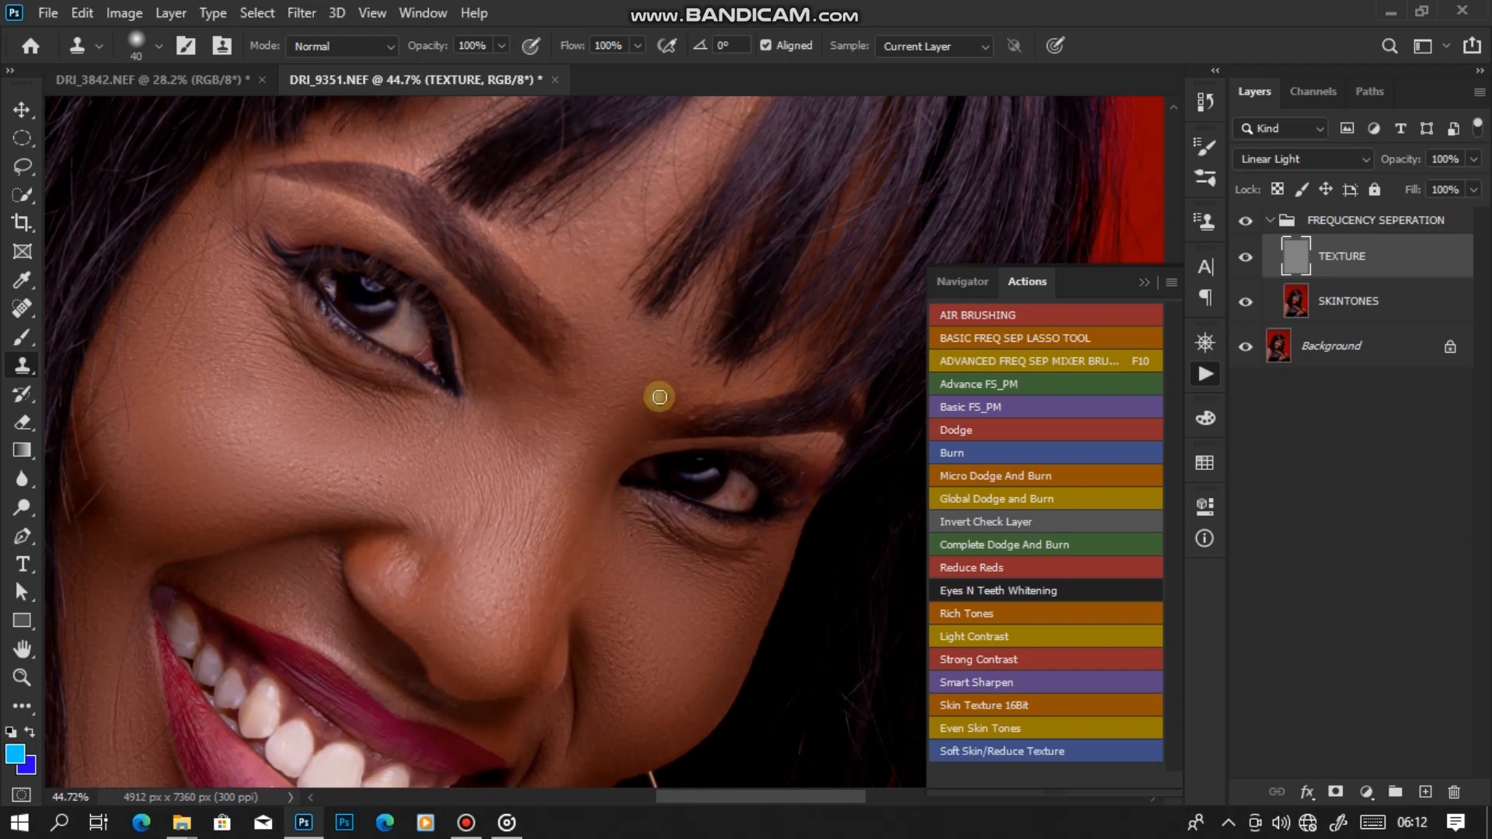
{"action": "scroll", "coordinate": [659, 376], "scroll_direction": "up", "scroll_amount": 2}
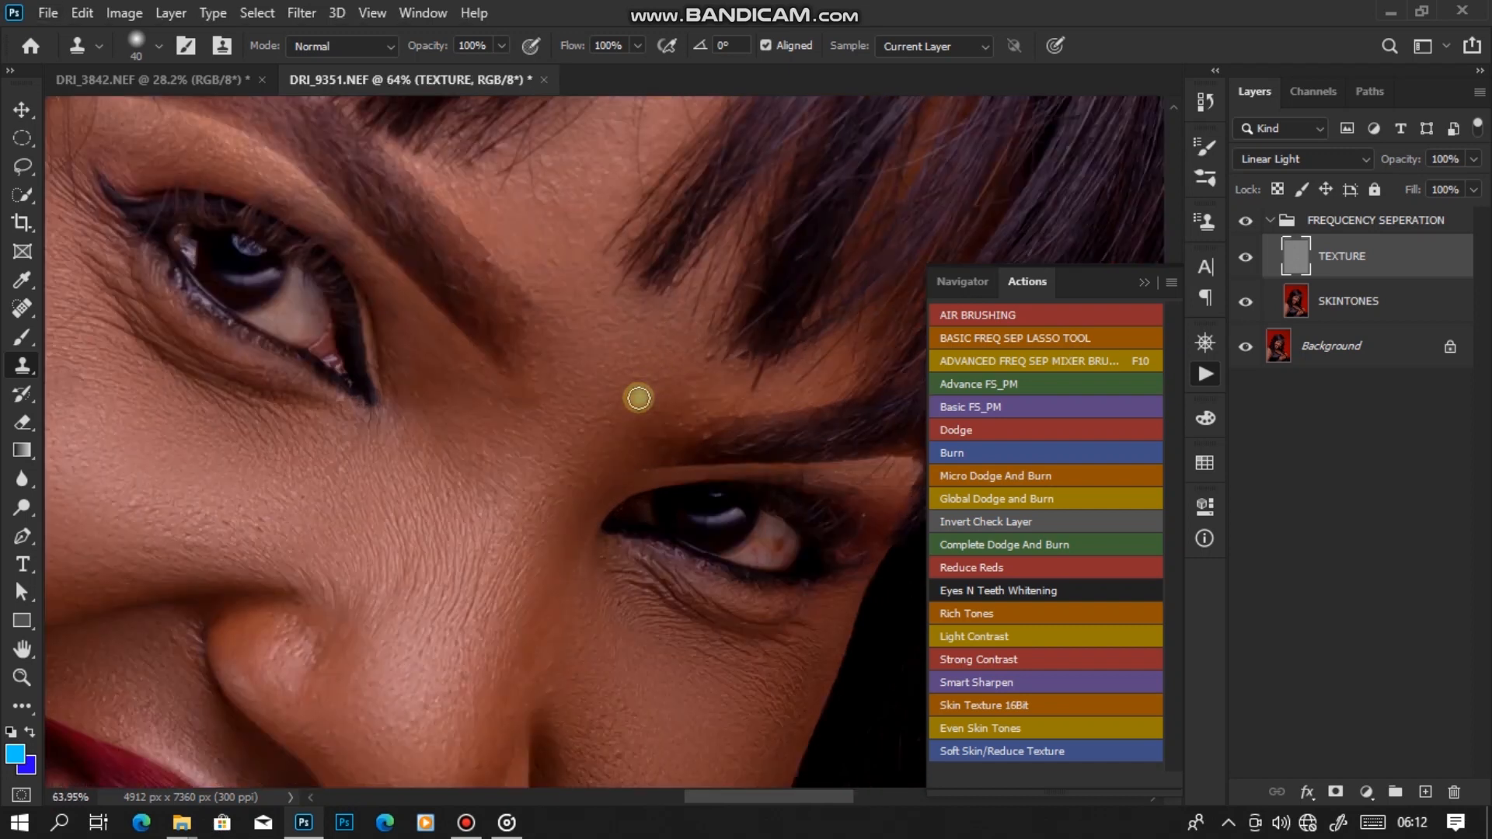
{"action": "mouse_move", "coordinate": [696, 400]}
{"action": "left_mouse_down"}
{"action": "mouse_move", "coordinate": [676, 472]}
{"action": "mouse_move", "coordinate": [669, 399]}
{"action": "left_mouse_up"}
{"action": "left_click_drag", "start_coordinate": [637, 493], "coordinate": [642, 316]}
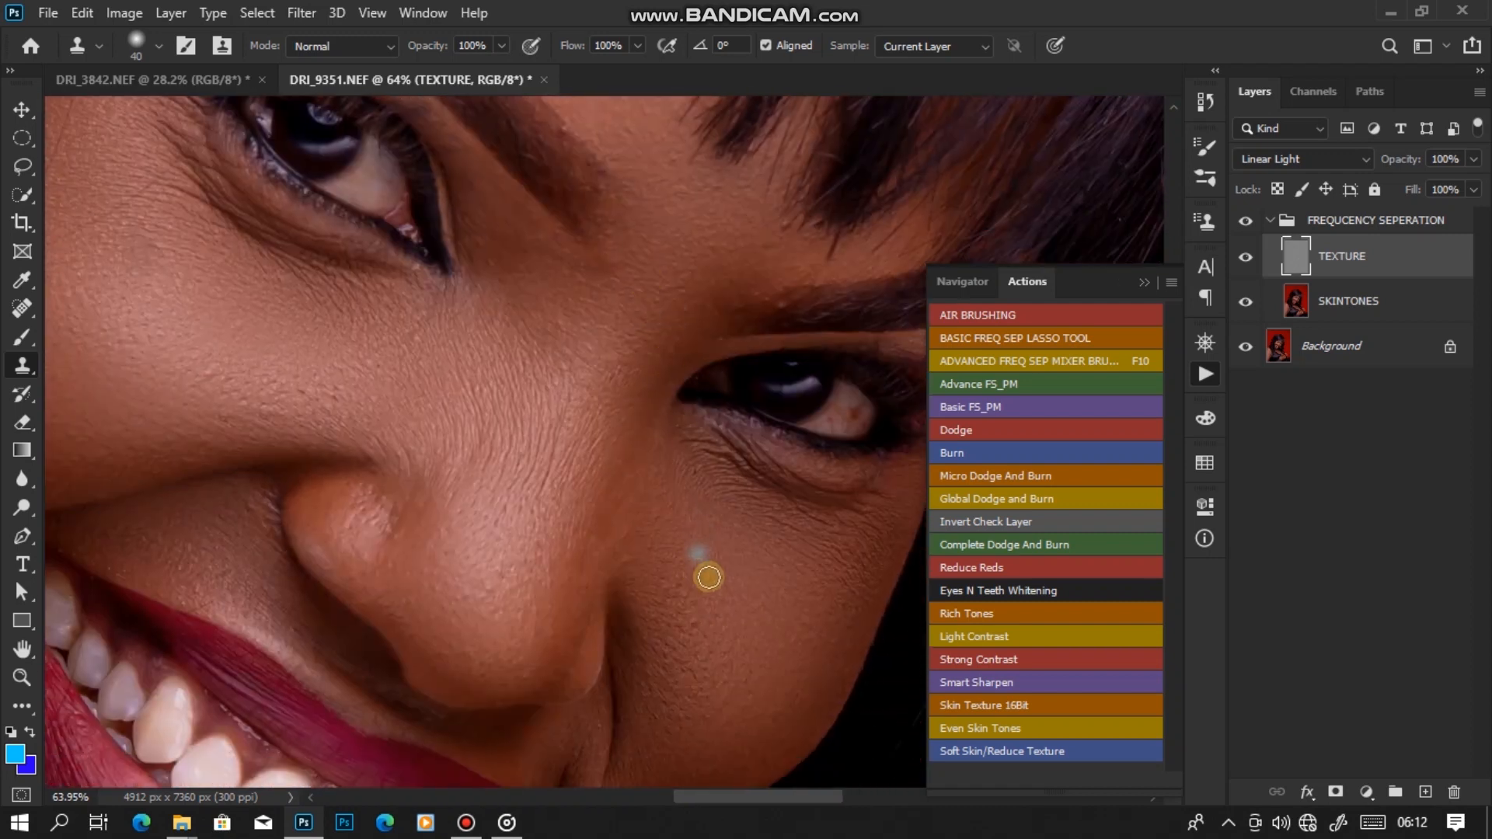
Touch up the remaining texture flaws on the image-left cheek and the forehead between the eyebrows.
{"action": "left_click_drag", "start_coordinate": [511, 403], "coordinate": [690, 487]}
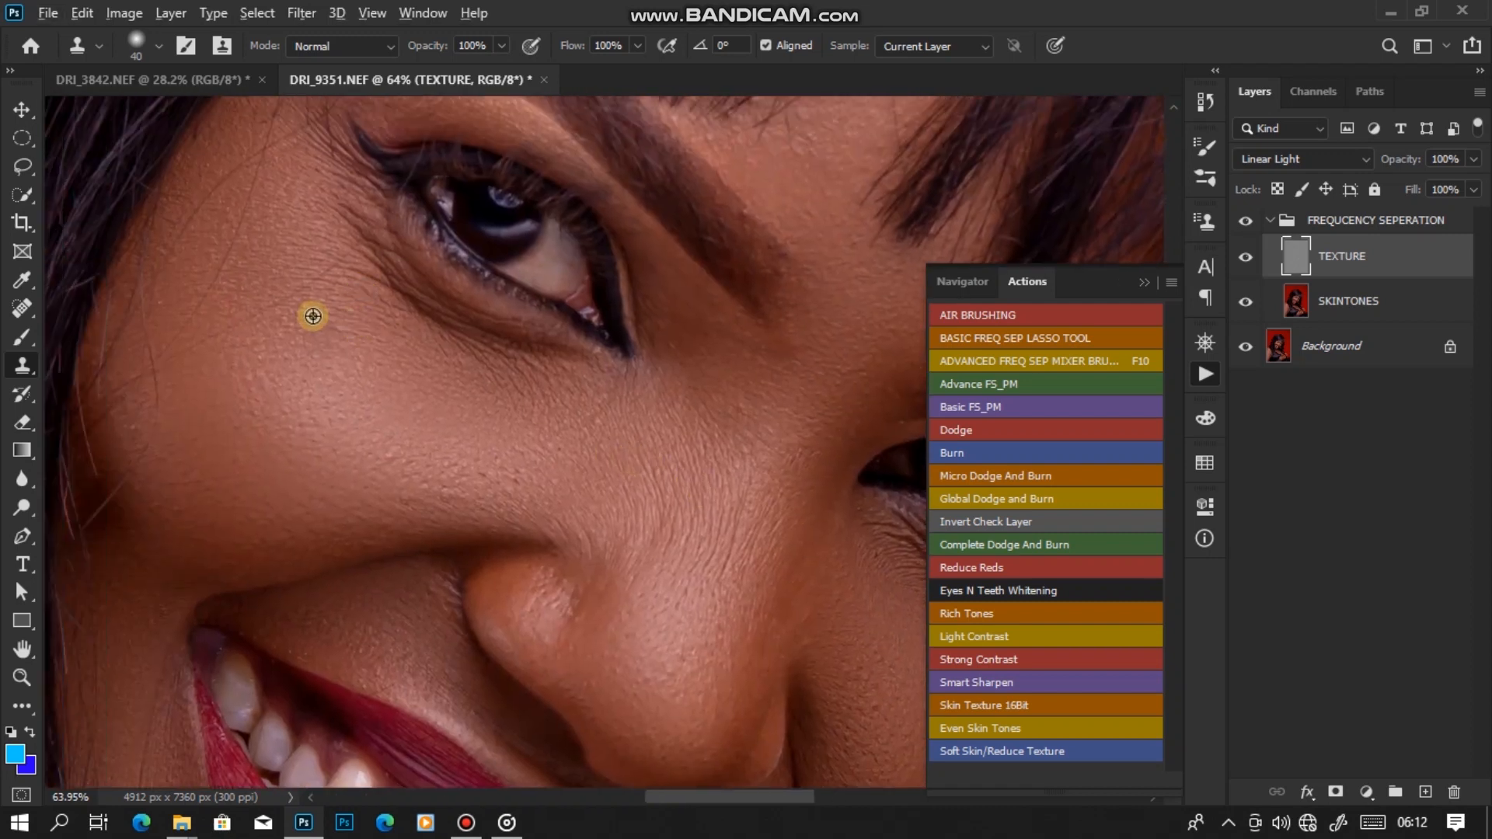
{"action": "left_click_drag", "start_coordinate": [429, 405], "coordinate": [469, 480]}
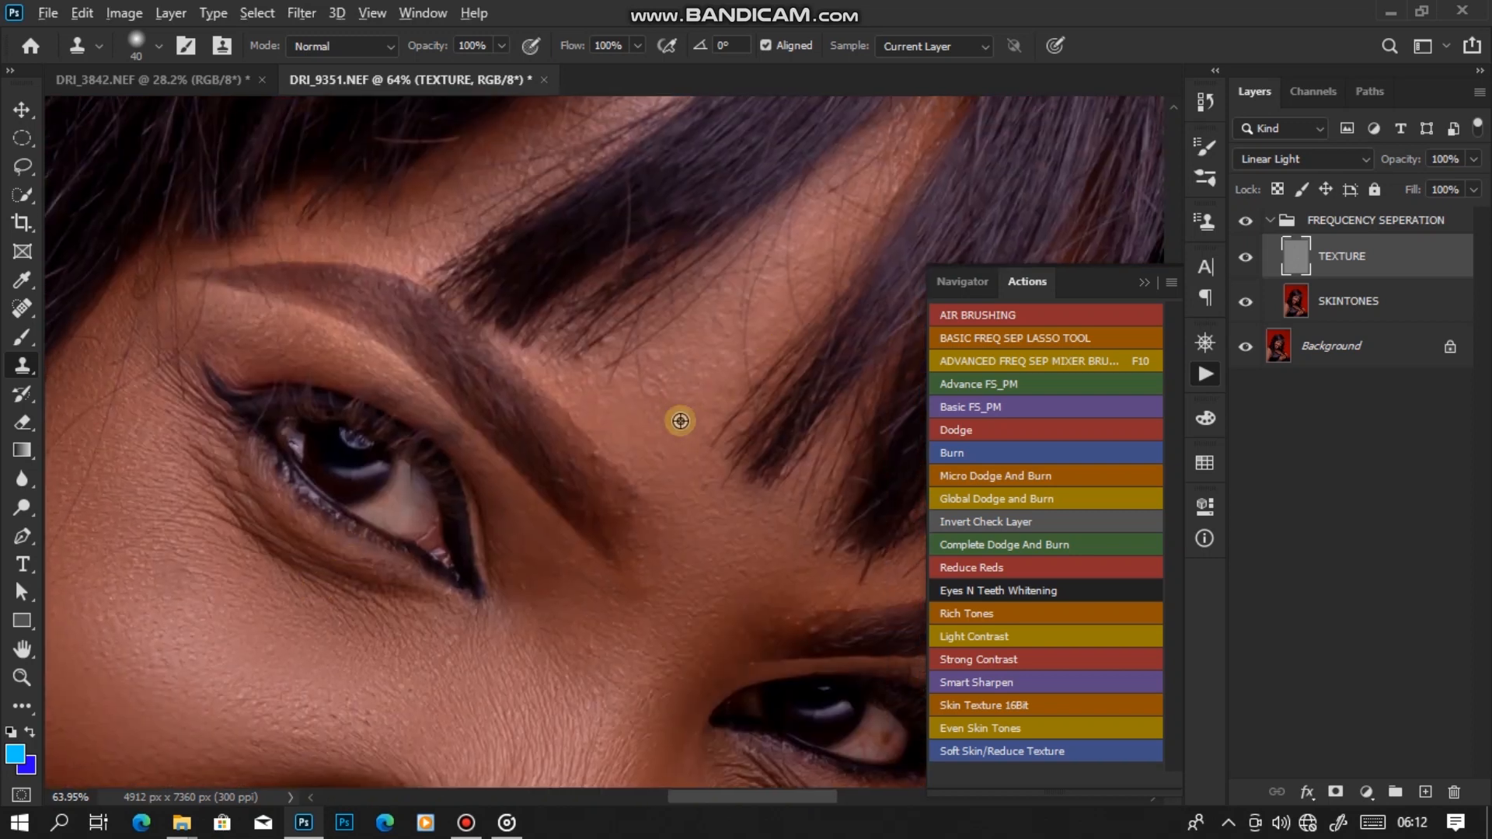
{"action": "left_click_drag", "start_coordinate": [652, 365], "coordinate": [683, 307]}
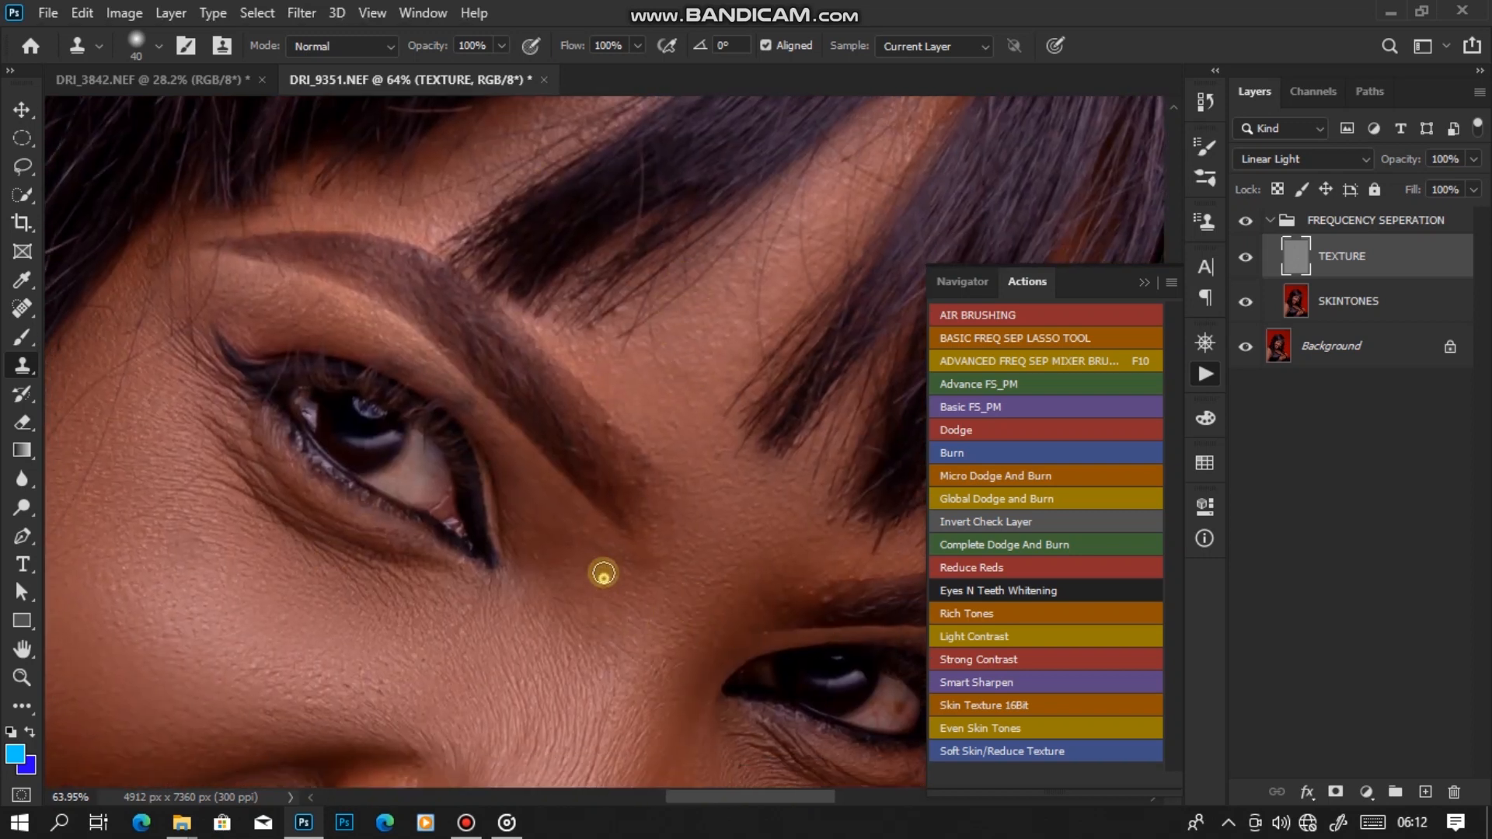
{"action": "left_click", "coordinate": [663, 592], "text": "alt"}
Clone clean skin texture over the flaws and stray hairs on the image-left cheek below the eye.
{"action": "scroll", "coordinate": [643, 333], "scroll_direction": "down", "scroll_amount": 5}
{"action": "left_click_drag", "start_coordinate": [444, 512], "coordinate": [553, 353]}
{"action": "scroll", "coordinate": [475, 257], "scroll_direction": "up", "scroll_amount": 5}
{"action": "scroll", "coordinate": [574, 323], "scroll_direction": "up", "scroll_amount": 2}
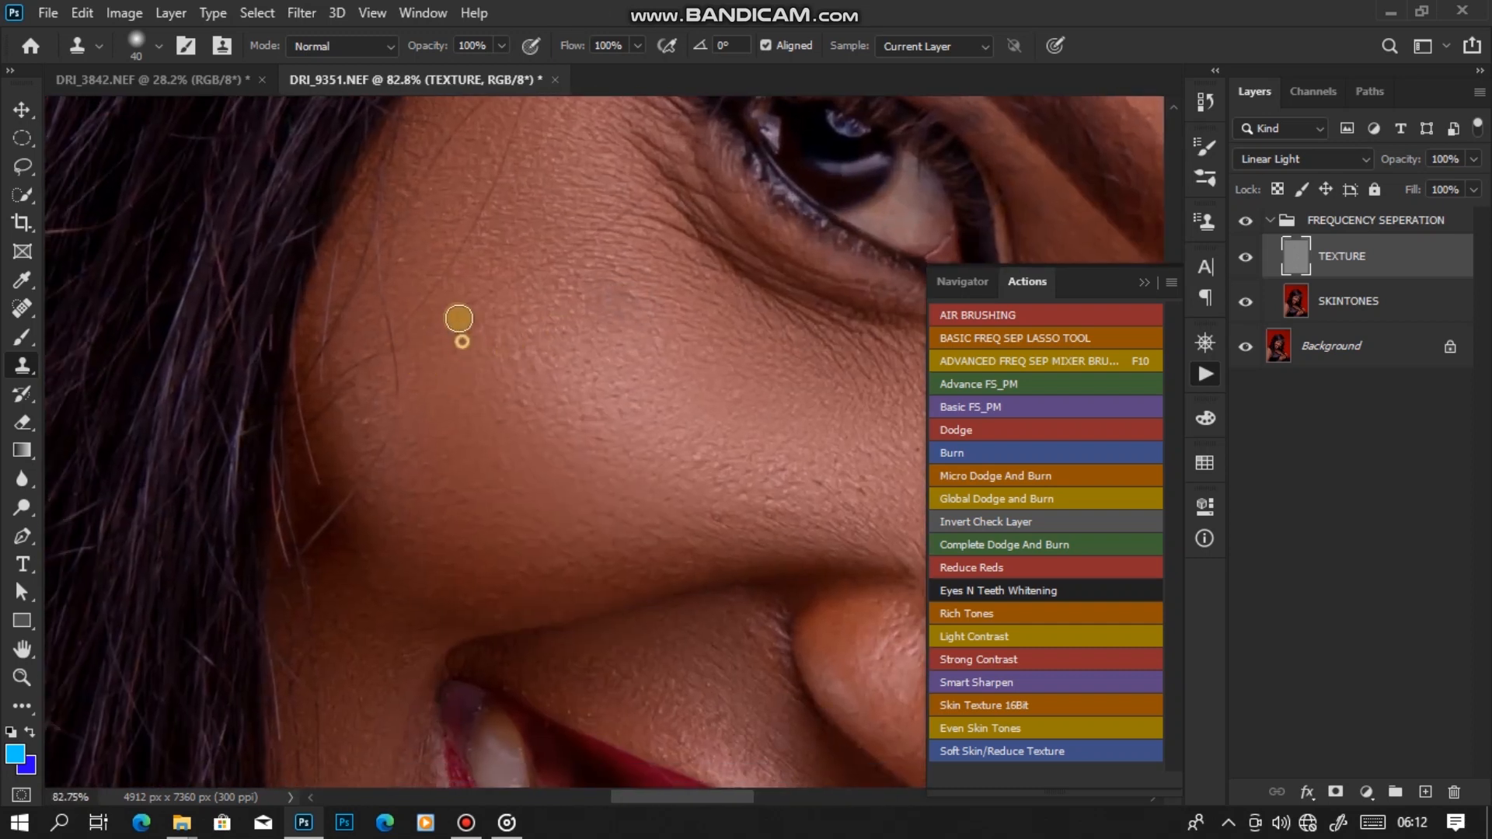
{"action": "left_click_drag", "start_coordinate": [581, 234], "coordinate": [626, 227]}
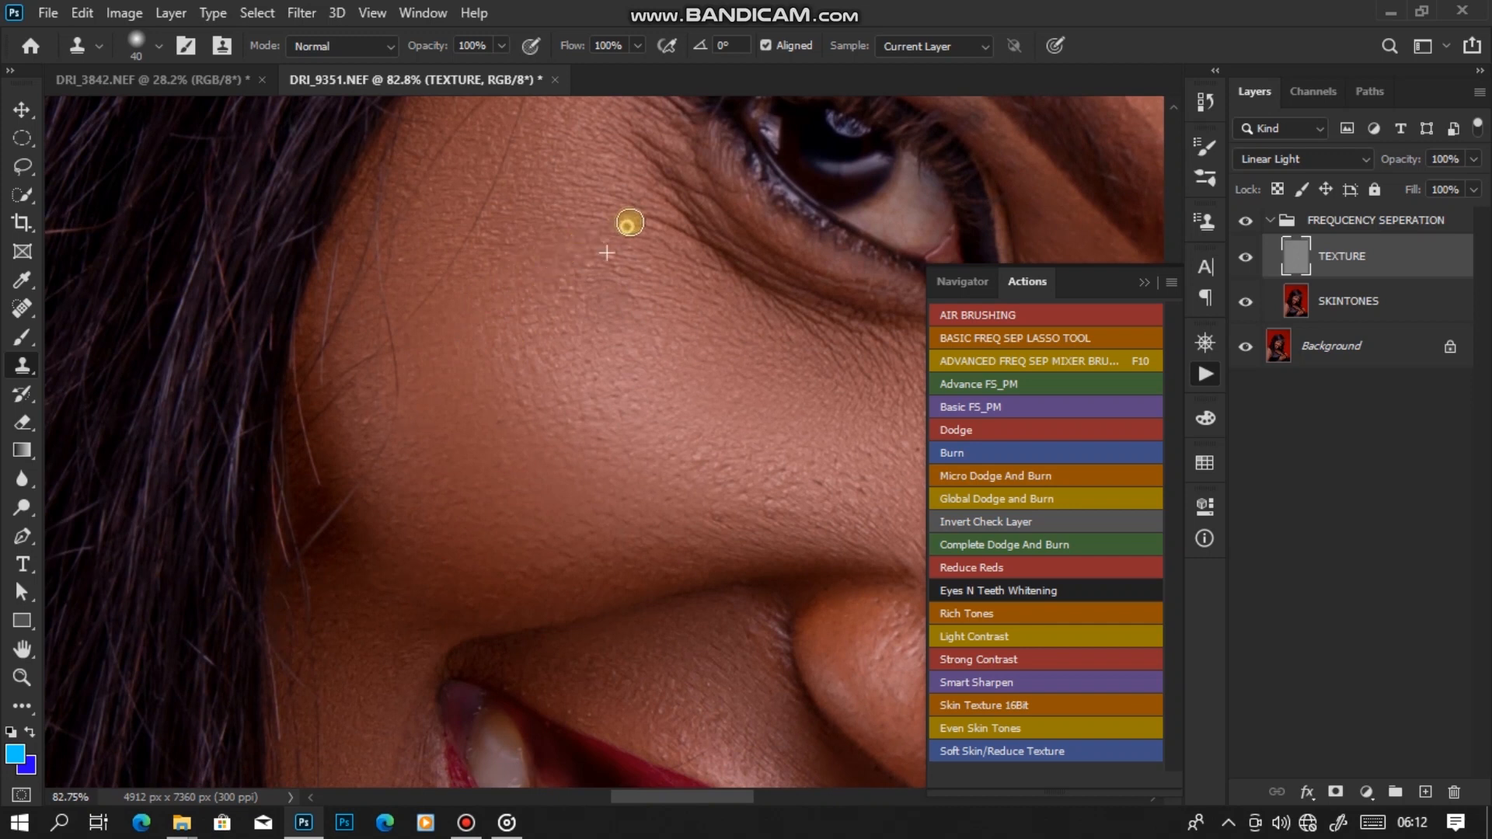
{"action": "left_click_drag", "start_coordinate": [474, 349], "coordinate": [559, 322]}
{"action": "left_click", "coordinate": [500, 411], "text": "alt"}
{"action": "left_click_drag", "start_coordinate": [465, 424], "coordinate": [384, 540]}
{"action": "left_click", "coordinate": [502, 419], "text": "alt"}
{"action": "left_click_drag", "start_coordinate": [488, 362], "coordinate": [484, 346]}
Clone away the thin vertical line and the diagonal stray hair beside the image-left mouth corner.
{"action": "scroll", "coordinate": [484, 346], "scroll_direction": "down", "scroll_amount": 5}
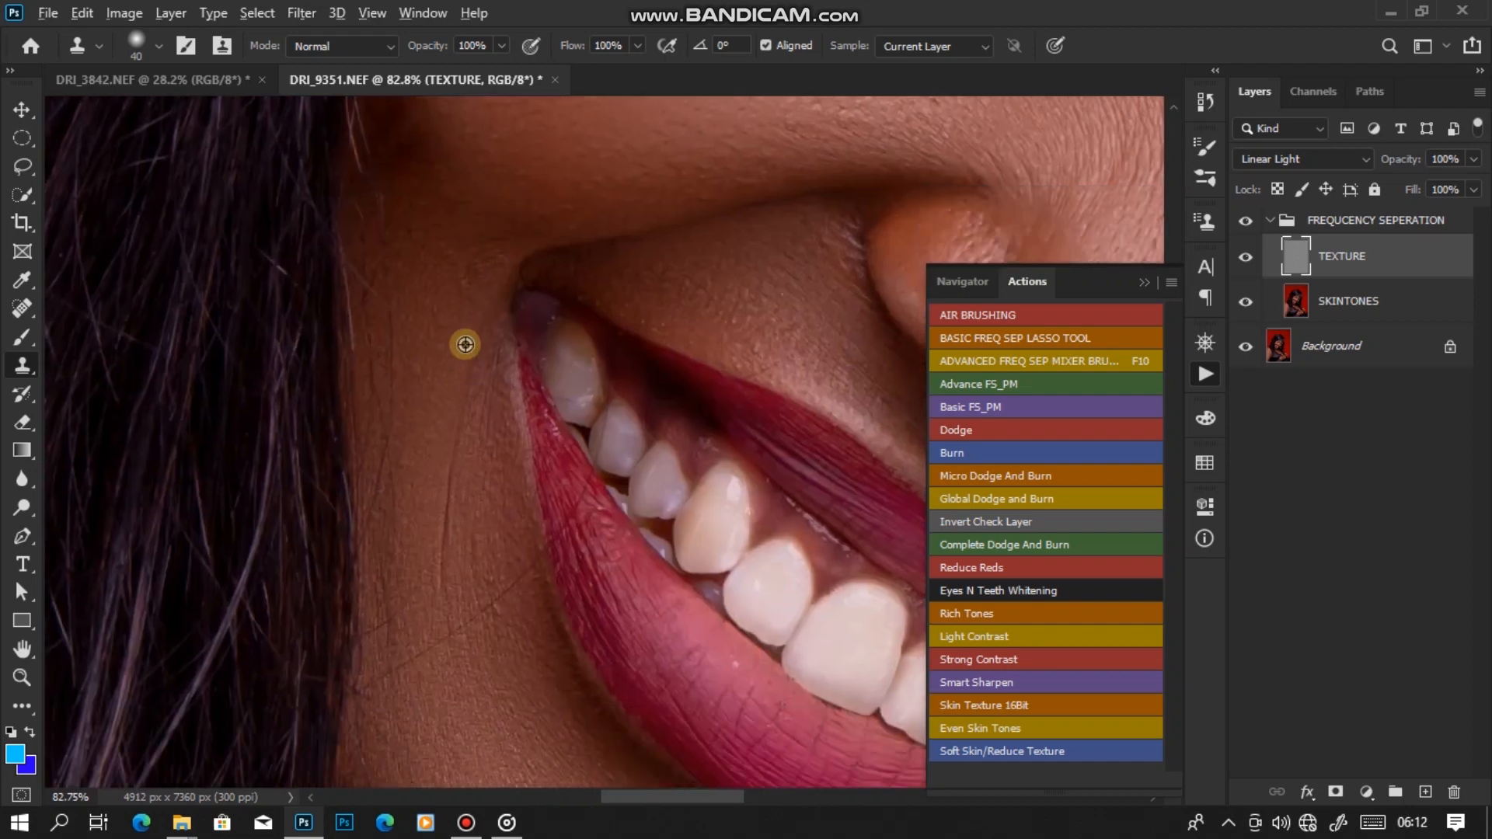
{"action": "left_click_drag", "start_coordinate": [455, 460], "coordinate": [469, 546]}
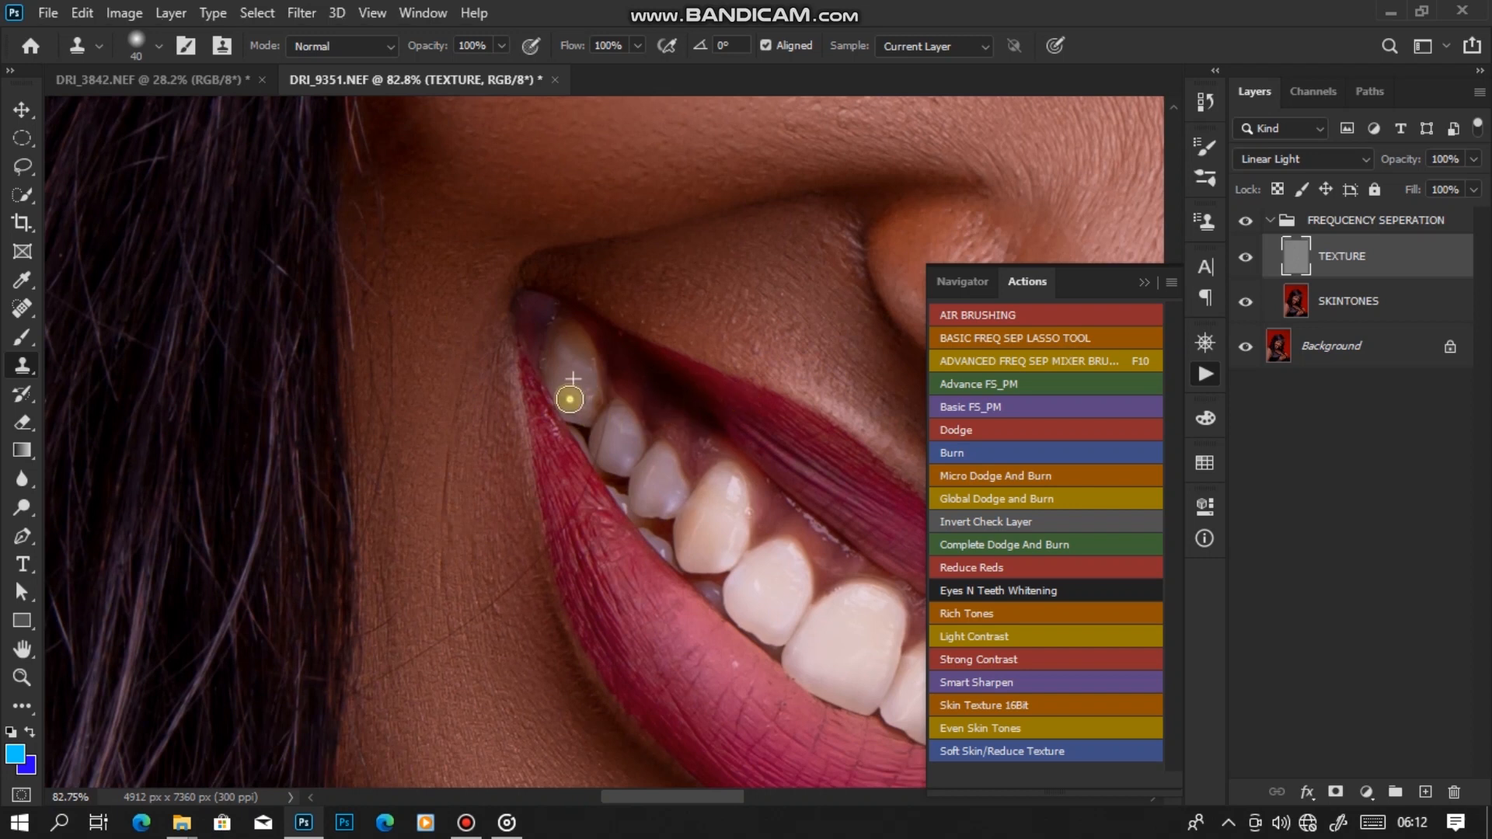
{"action": "left_click", "coordinate": [588, 517], "text": "alt"}
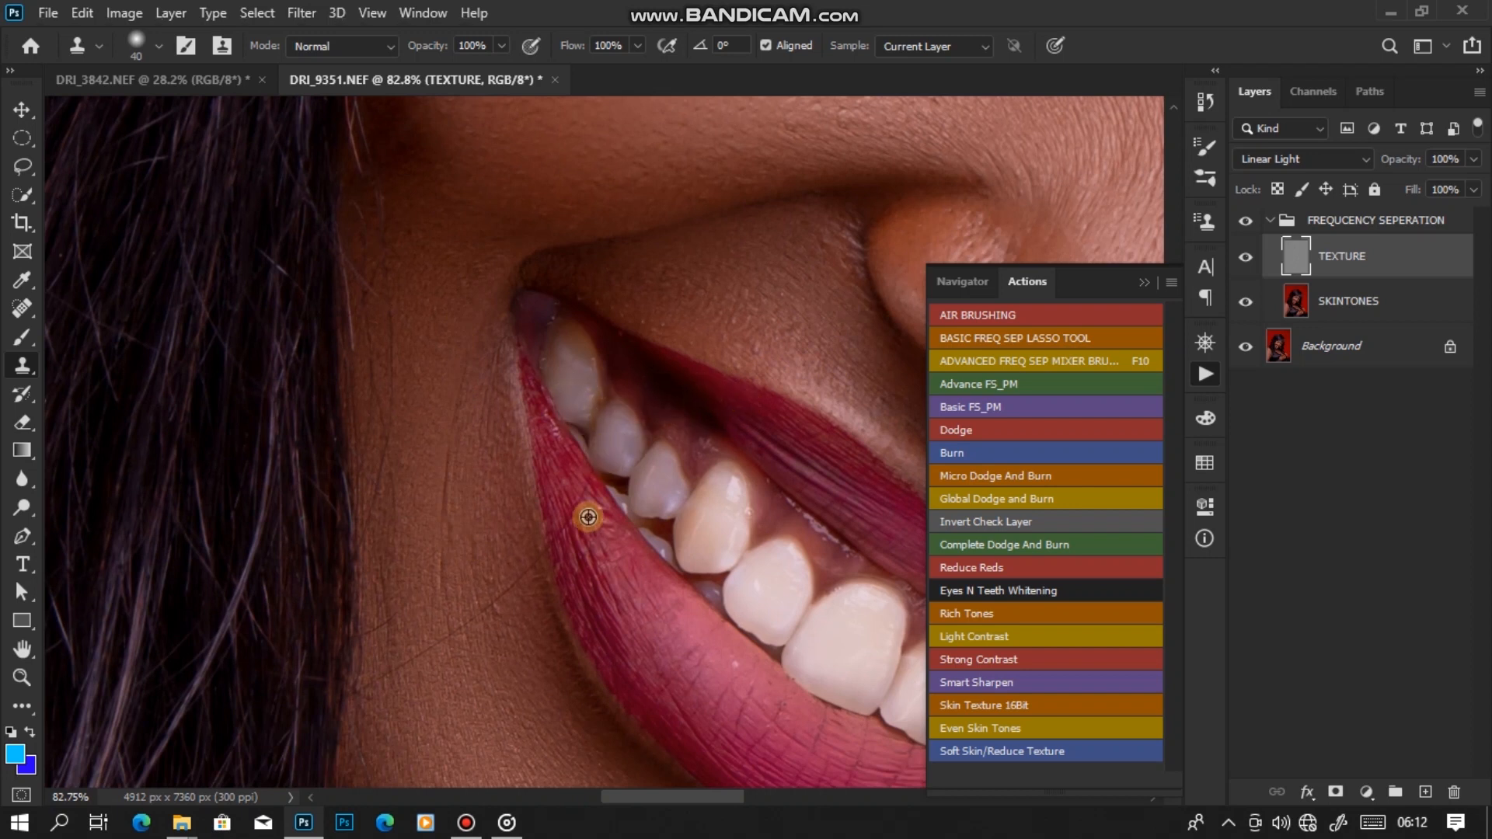
{"action": "mouse_move", "coordinate": [556, 555]}
{"action": "left_mouse_down"}
{"action": "mouse_move", "coordinate": [557, 477]}
{"action": "mouse_move", "coordinate": [520, 536]}
{"action": "mouse_move", "coordinate": [531, 520]}
{"action": "mouse_move", "coordinate": [458, 569]}
{"action": "mouse_move", "coordinate": [470, 559]}
{"action": "mouse_move", "coordinate": [446, 527]}
{"action": "mouse_move", "coordinate": [399, 561]}
{"action": "left_mouse_up"}
{"action": "left_click", "coordinate": [536, 536], "text": "alt"}
{"action": "left_click", "coordinate": [438, 510], "text": "alt"}
{"action": "left_click_drag", "start_coordinate": [428, 492], "coordinate": [403, 522]}
Clean the remaining texture flaws on the image-left lower cheek between the hair and the lips.
{"action": "left_click", "coordinate": [415, 376], "text": "alt"}
{"action": "left_click_drag", "start_coordinate": [414, 392], "coordinate": [415, 410]}
{"action": "left_click_drag", "start_coordinate": [419, 464], "coordinate": [371, 470]}
{"action": "mouse_move", "coordinate": [496, 543]}
{"action": "left_mouse_down"}
{"action": "mouse_move", "coordinate": [410, 446]}
{"action": "mouse_move", "coordinate": [410, 470]}
{"action": "left_mouse_up"}
{"action": "left_click", "coordinate": [326, 452], "text": "alt"}
{"action": "left_click_drag", "start_coordinate": [276, 372], "coordinate": [273, 356]}
Clone smooth texture over the bumps on the cheek below the image-right eye.
{"action": "left_click_drag", "start_coordinate": [720, 269], "coordinate": [376, 476]}
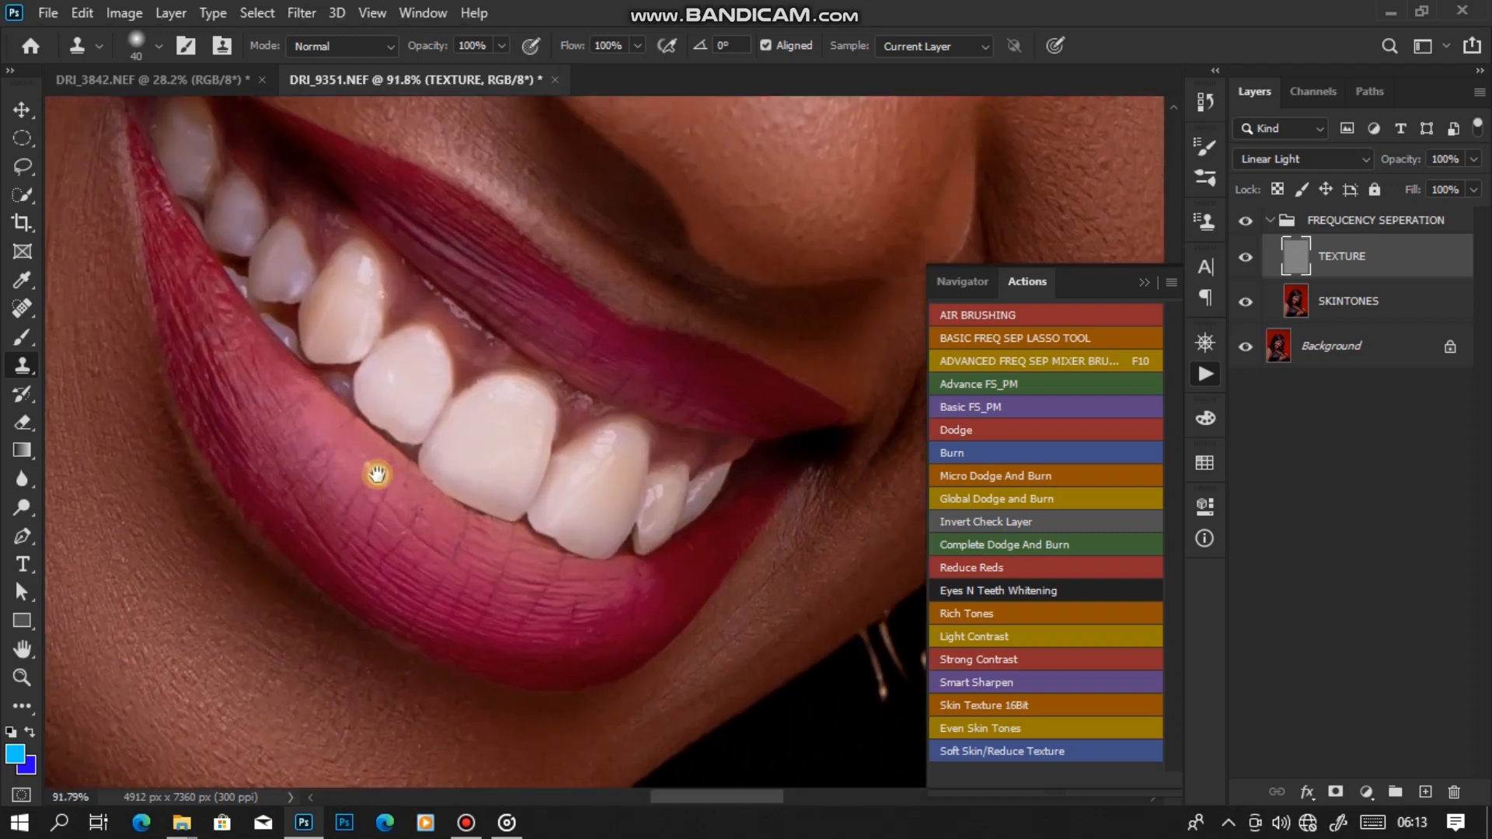
{"action": "scroll", "coordinate": [378, 474], "scroll_direction": "down", "scroll_amount": 6}
{"action": "left_click_drag", "start_coordinate": [621, 452], "coordinate": [486, 561]}
{"action": "scroll", "coordinate": [544, 404], "scroll_direction": "up", "scroll_amount": 5}
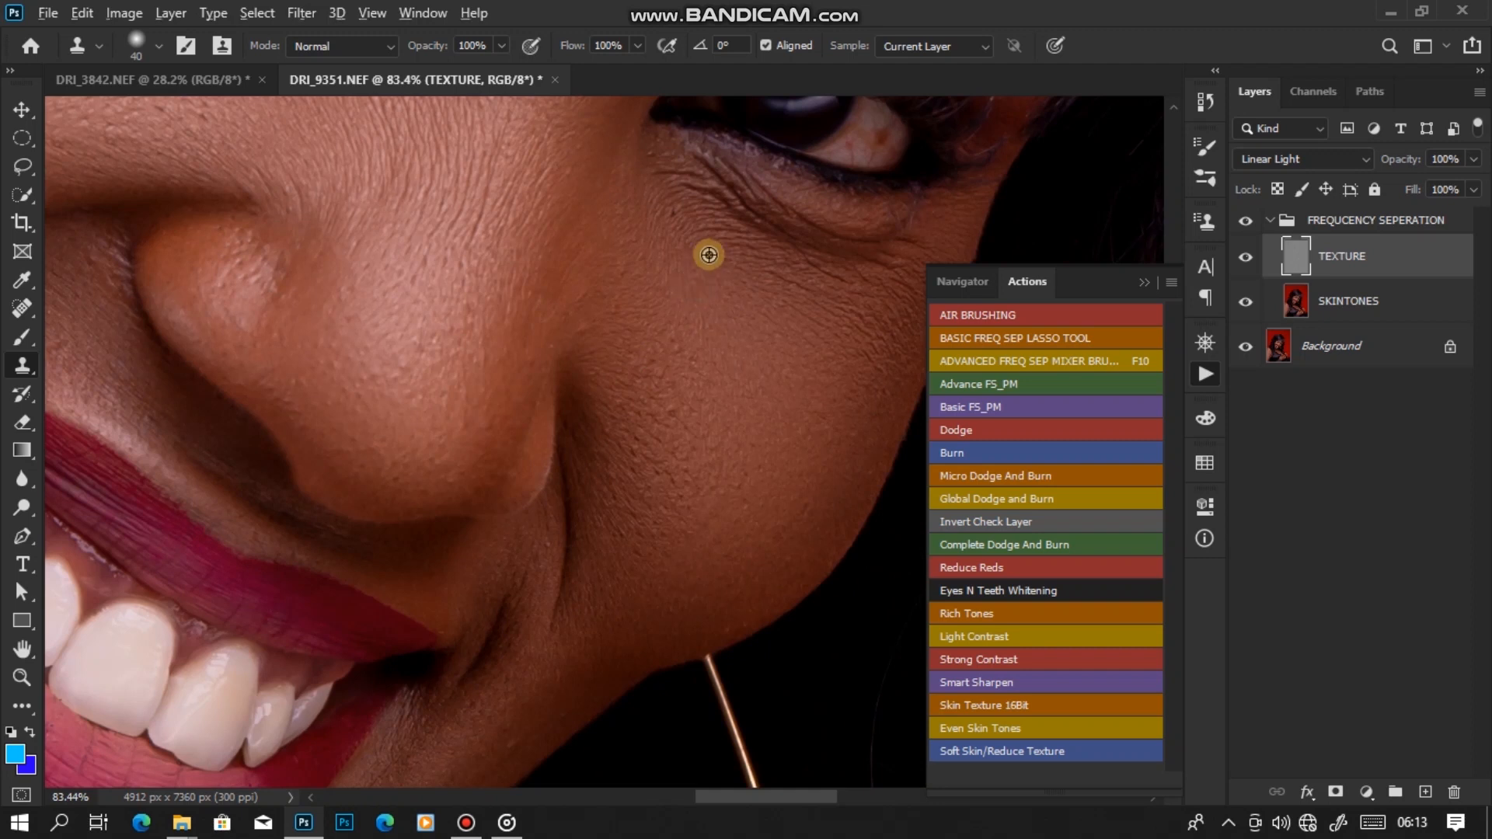
{"action": "left_click_drag", "start_coordinate": [683, 180], "coordinate": [514, 609]}
{"action": "left_click_drag", "start_coordinate": [675, 269], "coordinate": [671, 301]}
Clone away texture flaws and fine hairs around the image-left eyebrow, the temple and the outer corner of that eye.
{"action": "left_click_drag", "start_coordinate": [516, 289], "coordinate": [646, 445]}
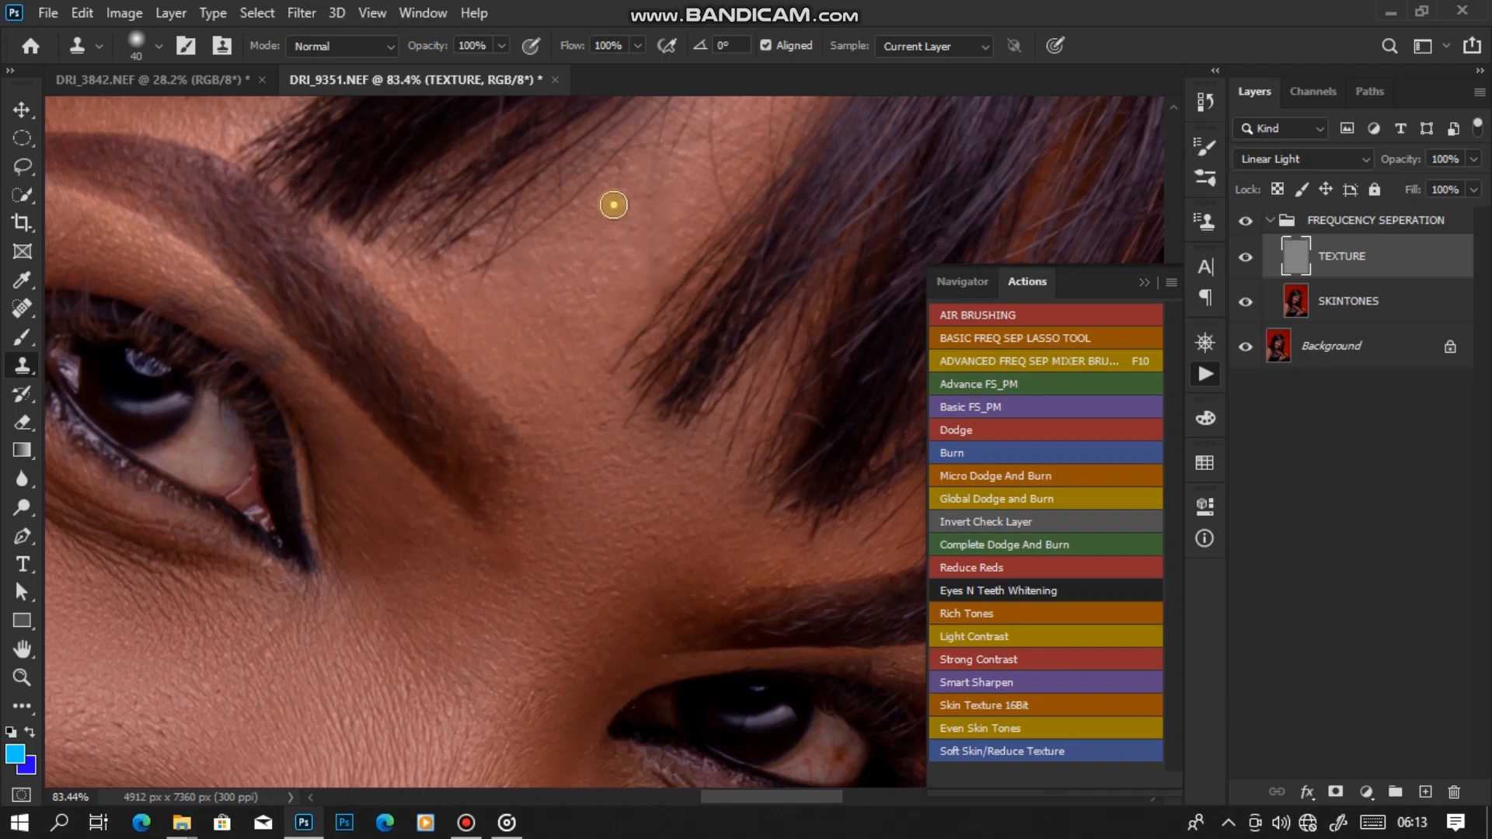
{"action": "left_click_drag", "start_coordinate": [572, 233], "coordinate": [728, 463]}
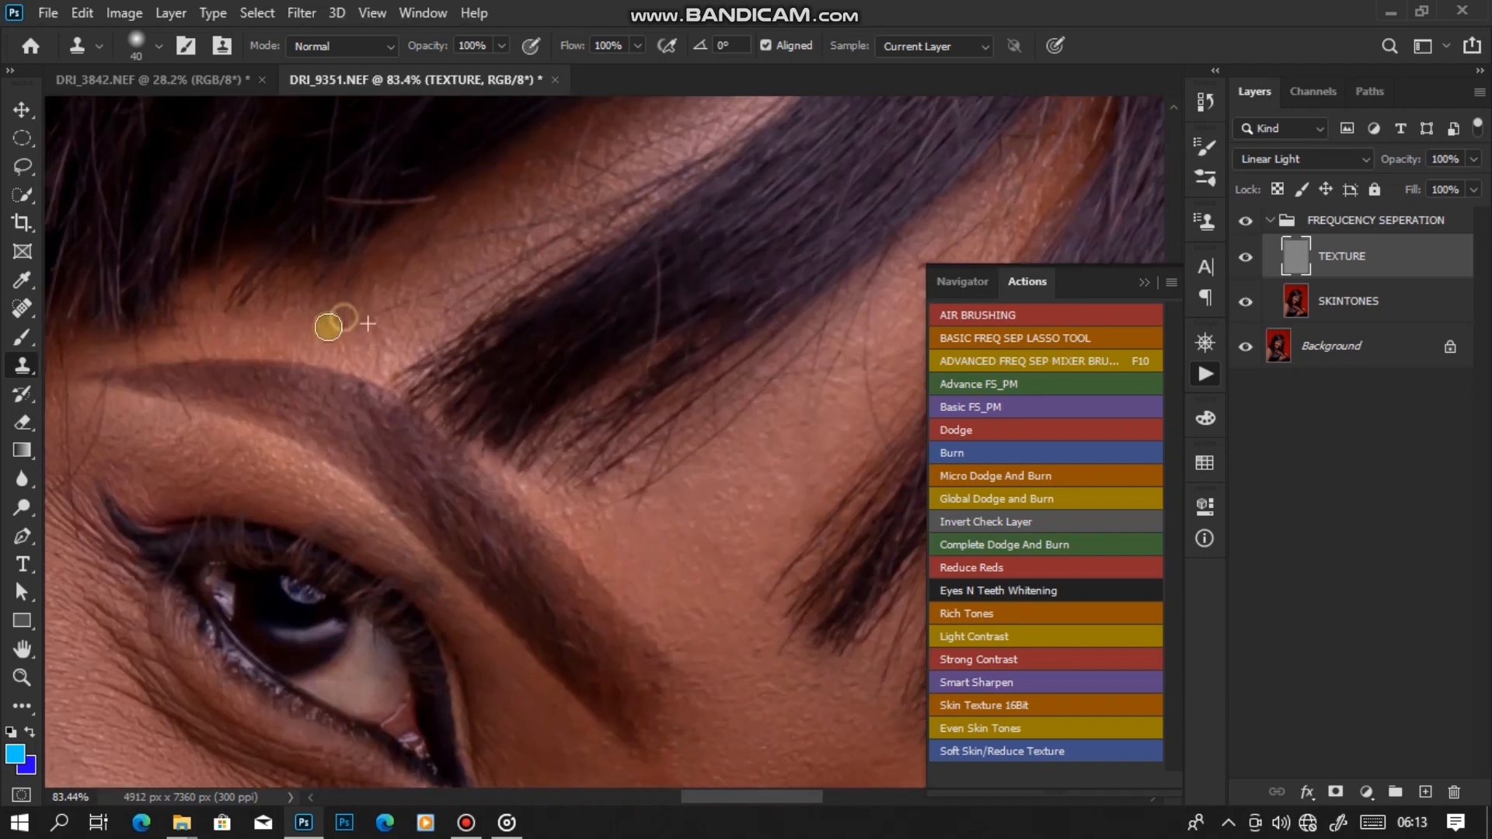
{"action": "left_click_drag", "start_coordinate": [347, 307], "coordinate": [619, 252]}
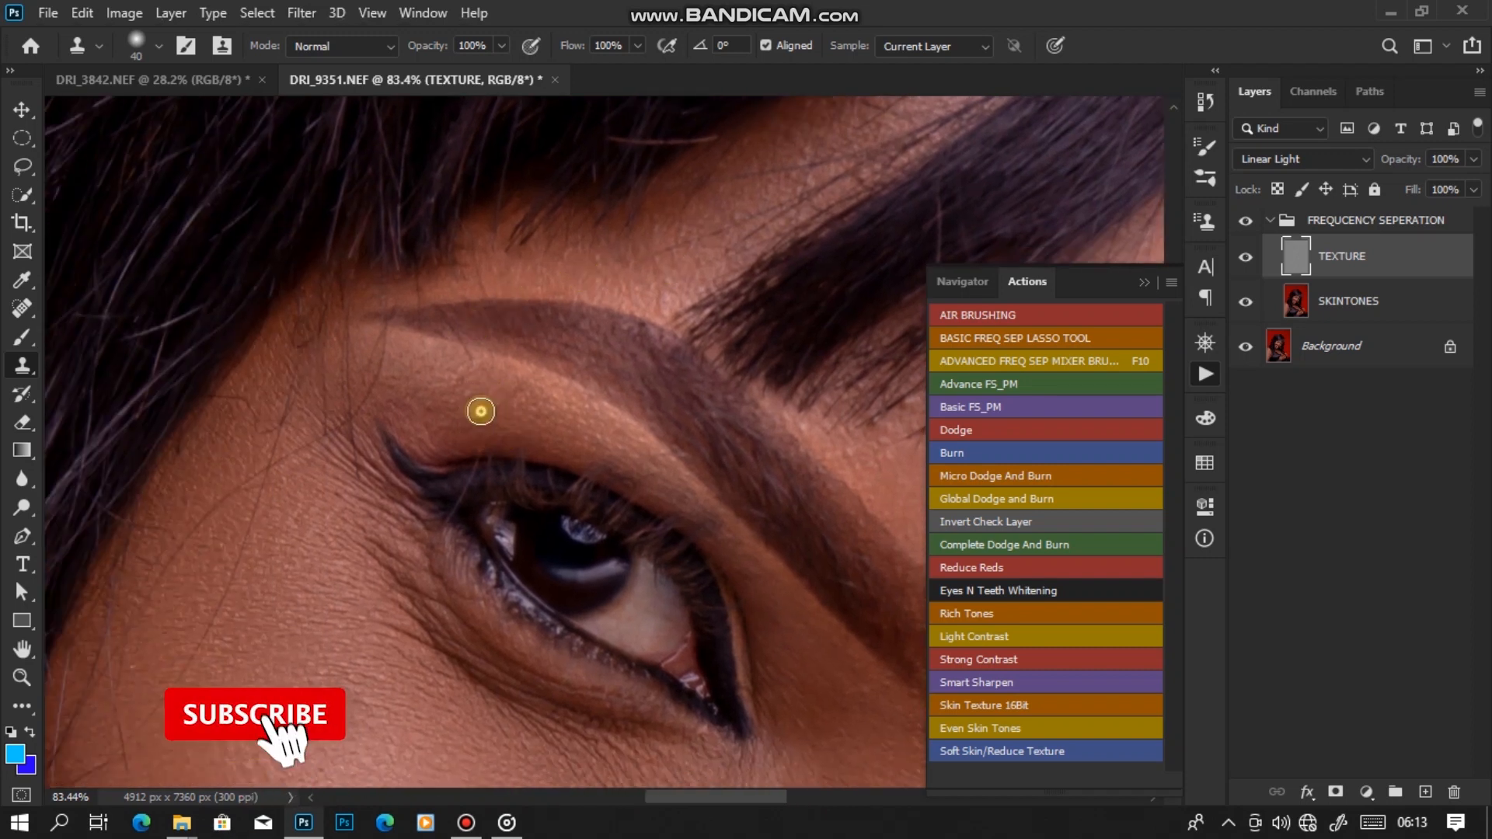
{"action": "left_click_drag", "start_coordinate": [459, 360], "coordinate": [622, 251]}
{"action": "left_click", "coordinate": [518, 394], "text": "alt"}
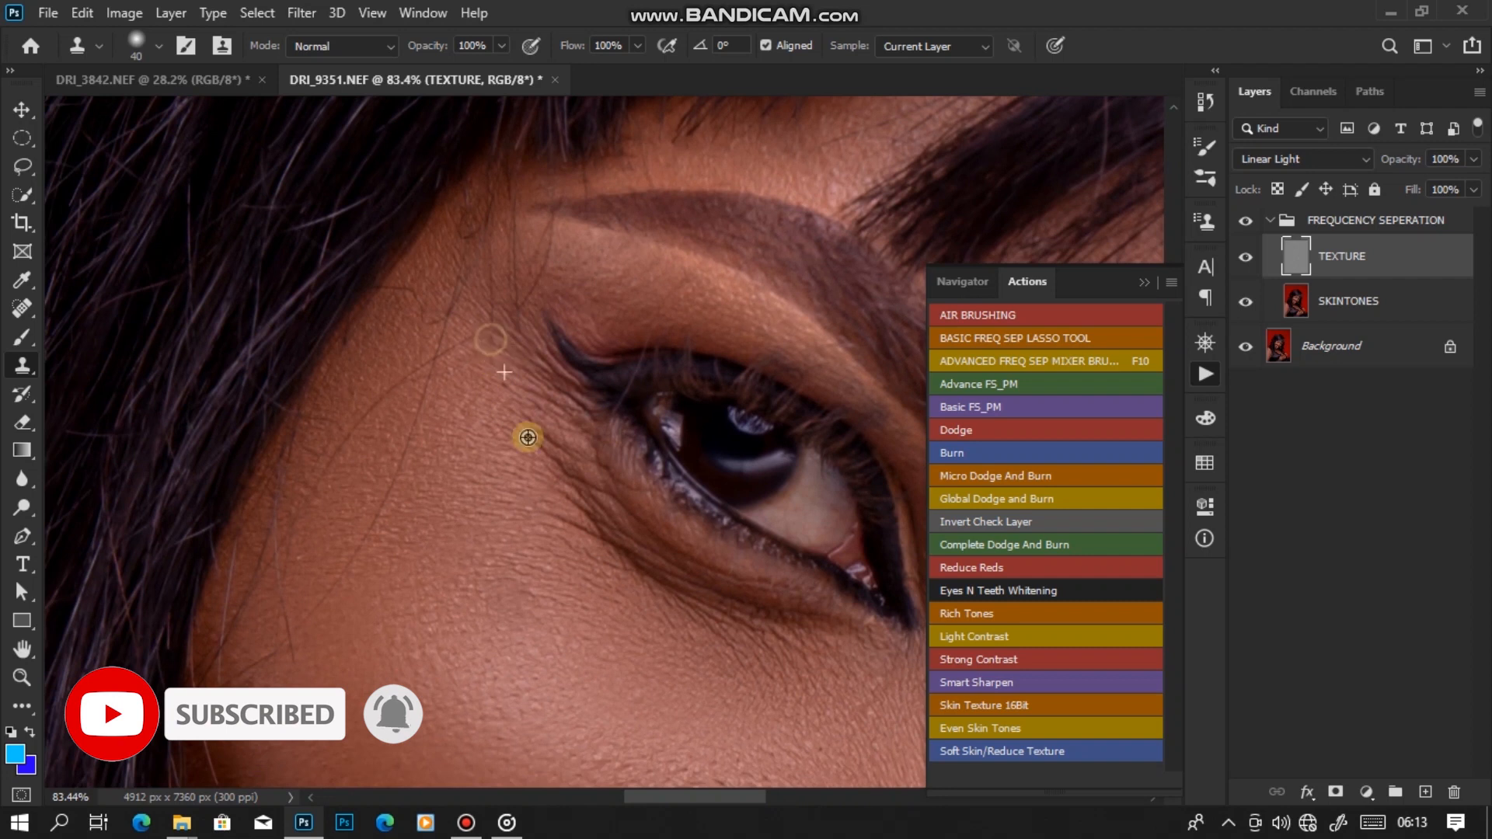
{"action": "left_click_drag", "start_coordinate": [653, 334], "coordinate": [572, 410]}
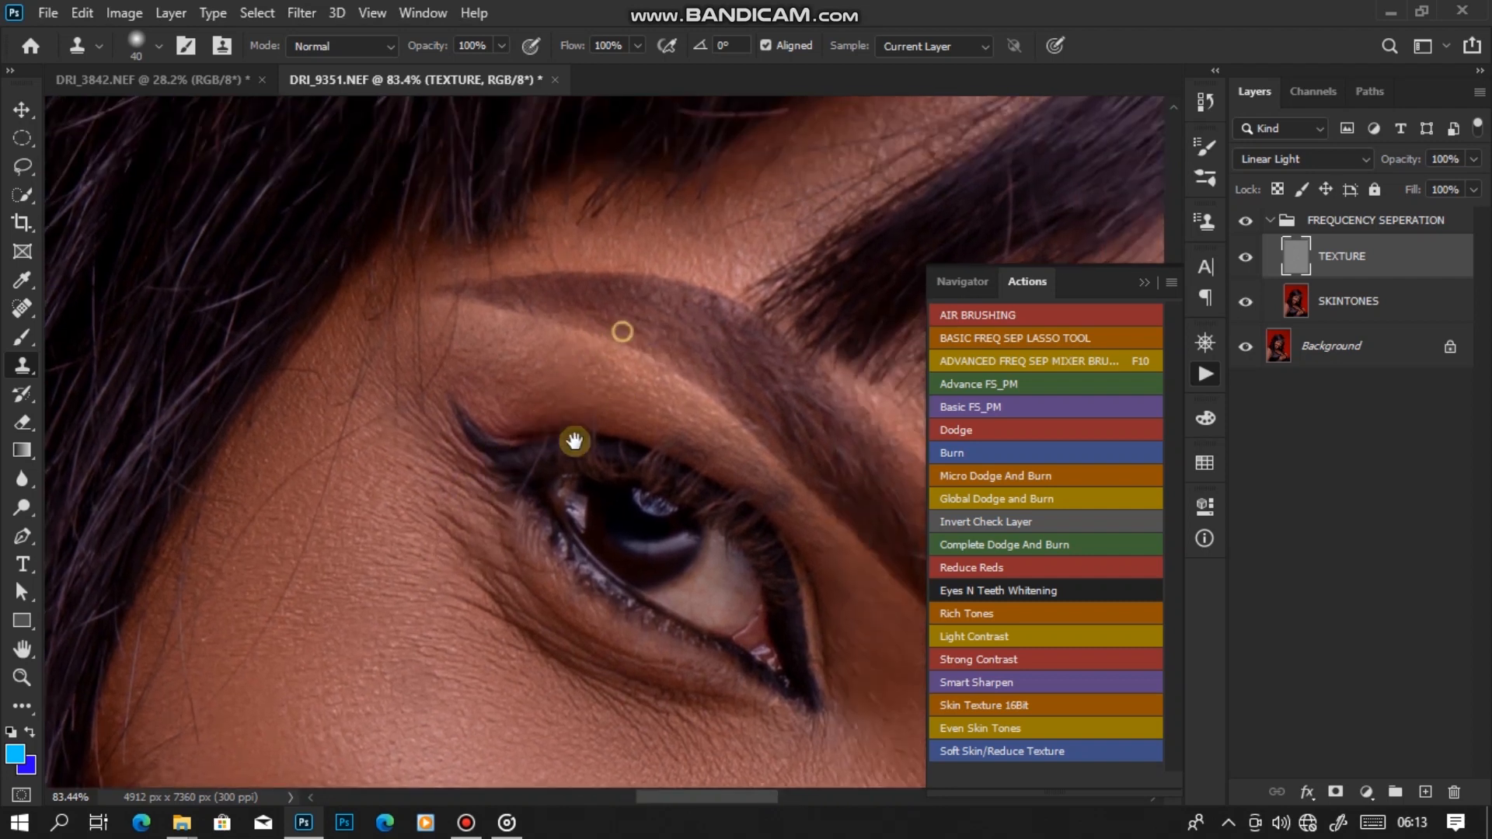
{"action": "left_click_drag", "start_coordinate": [610, 311], "coordinate": [557, 416]}
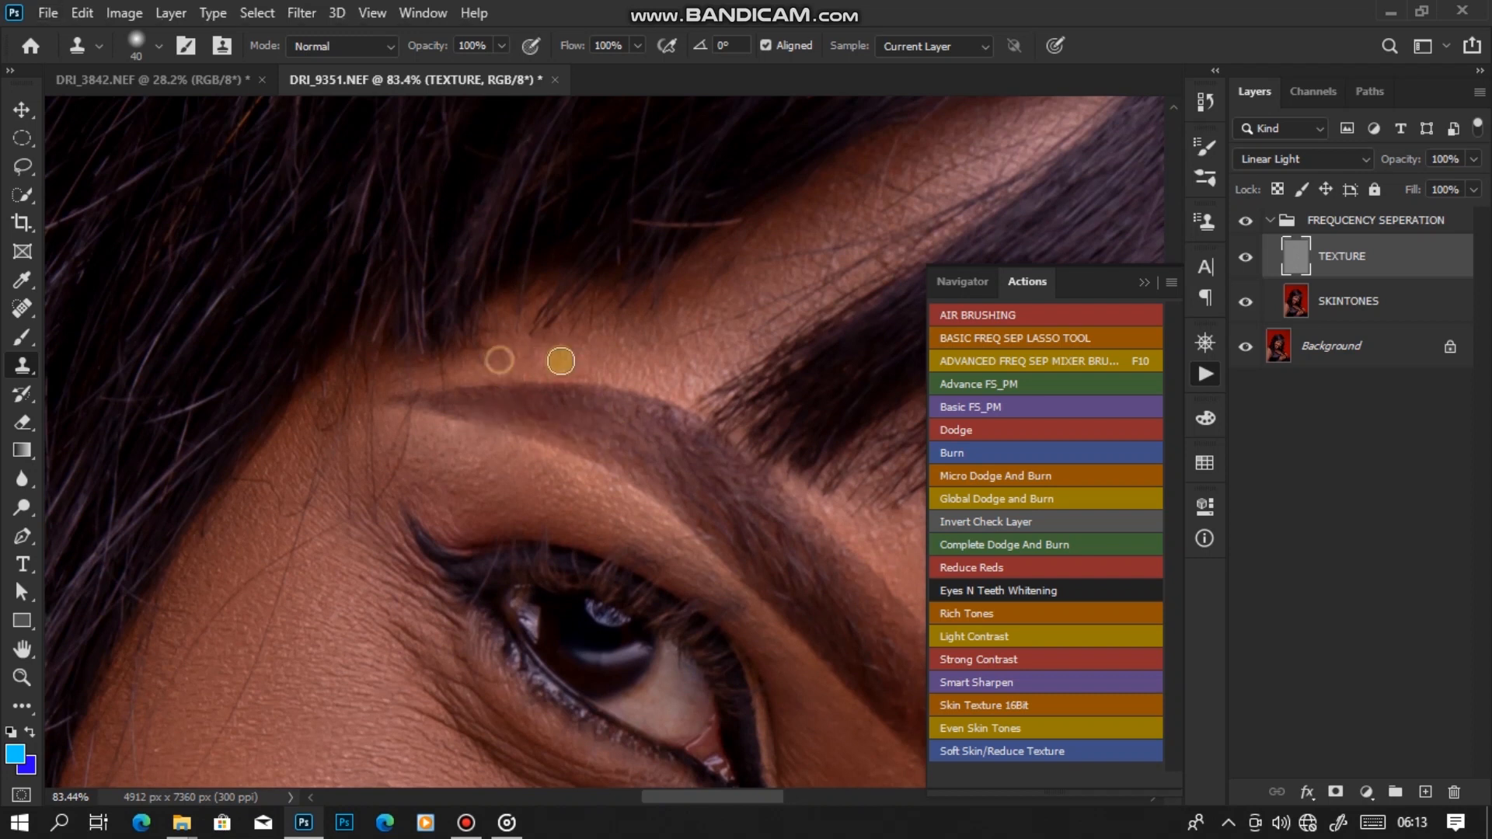
Touch up the skin texture around the image-right eye and beside the image-right mouth corner.
{"action": "scroll", "coordinate": [698, 338], "scroll_direction": "down", "scroll_amount": 5}
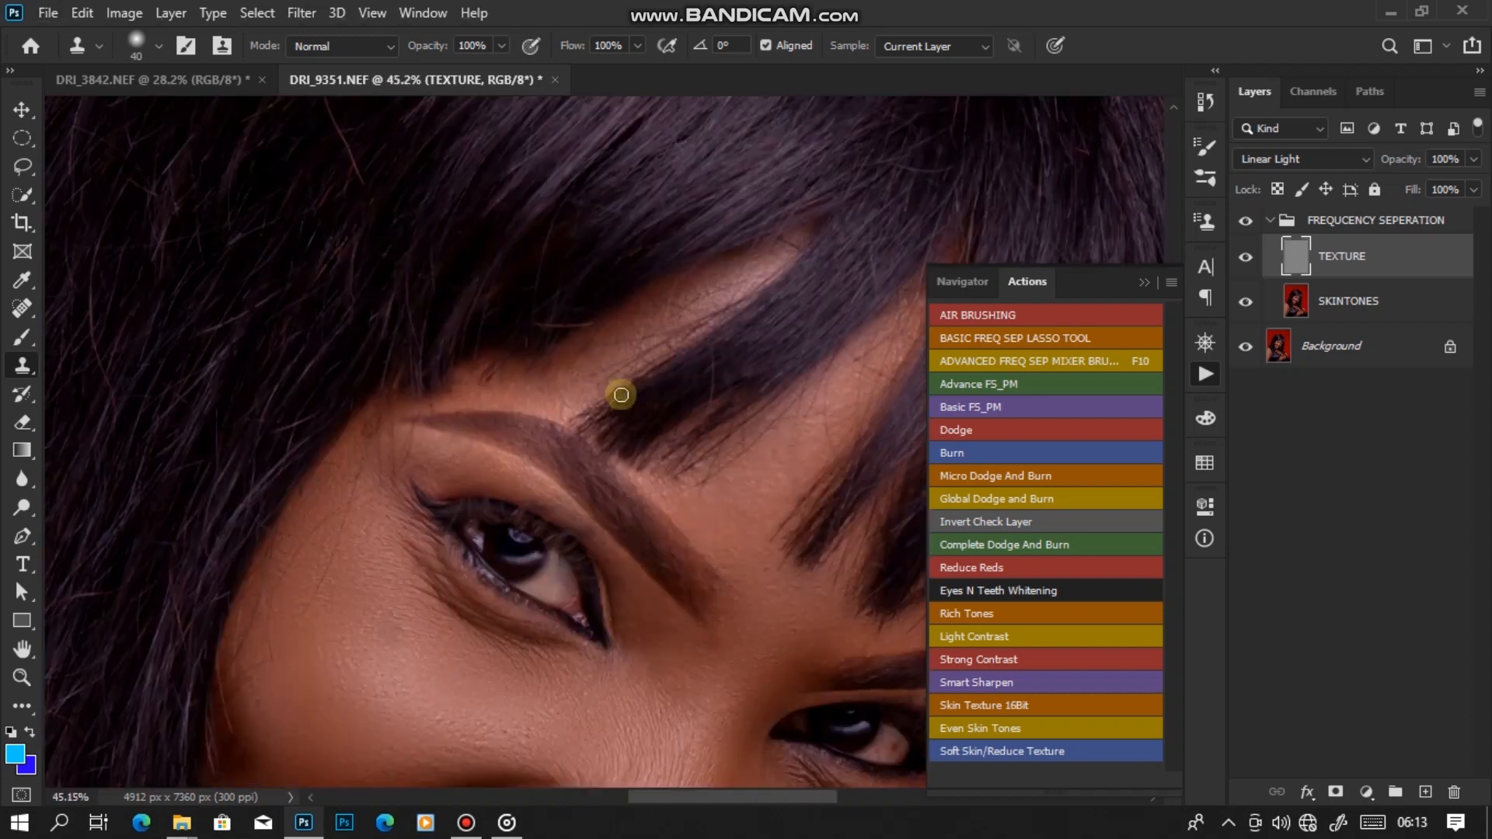
{"action": "scroll", "coordinate": [740, 611], "scroll_direction": "up", "scroll_amount": 3}
{"action": "scroll", "coordinate": [693, 592], "scroll_direction": "down", "scroll_amount": 10}
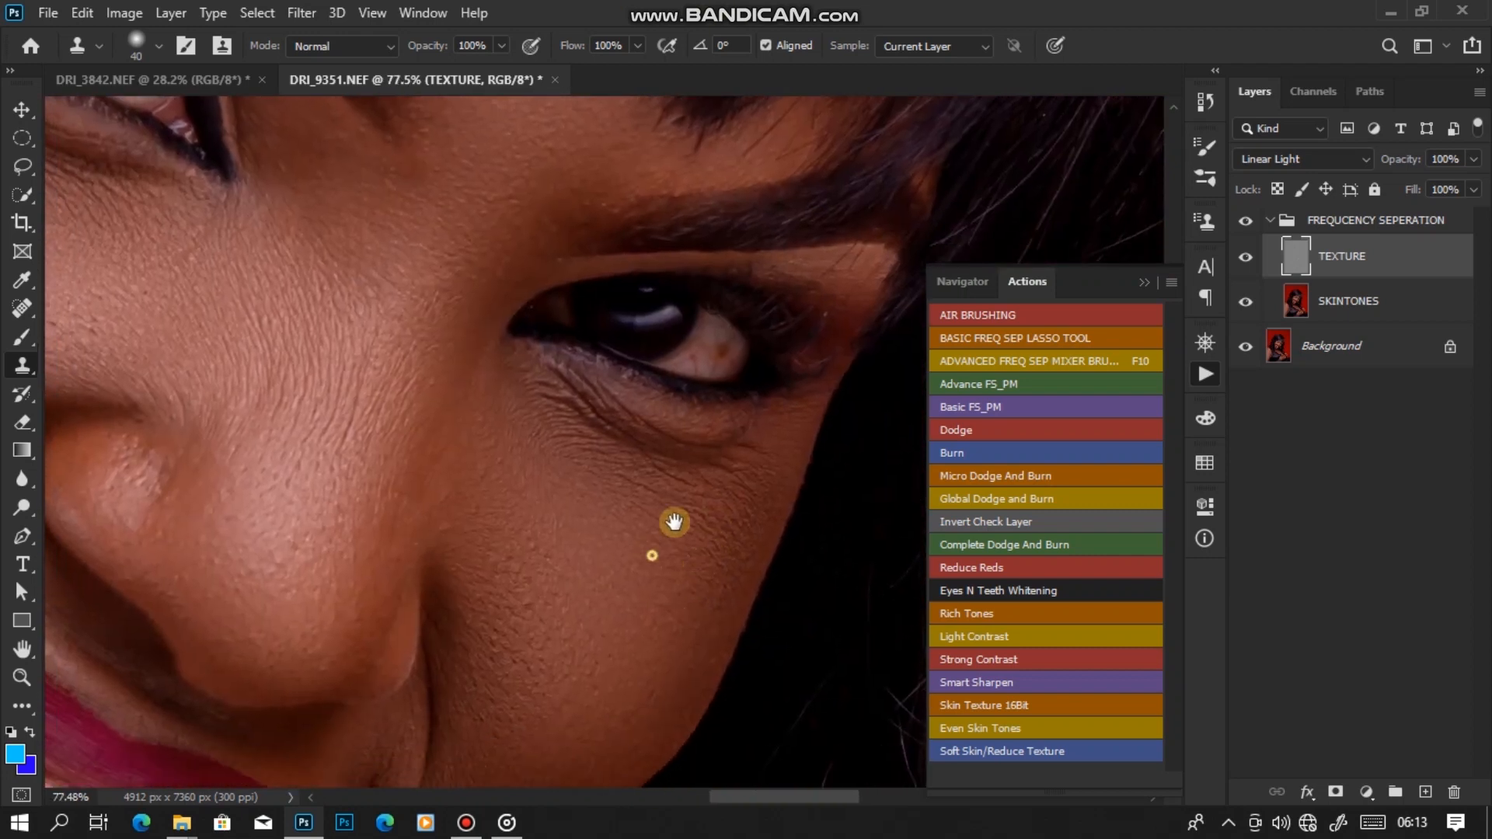
{"action": "scroll", "coordinate": [638, 512], "scroll_direction": "up", "scroll_amount": 10}
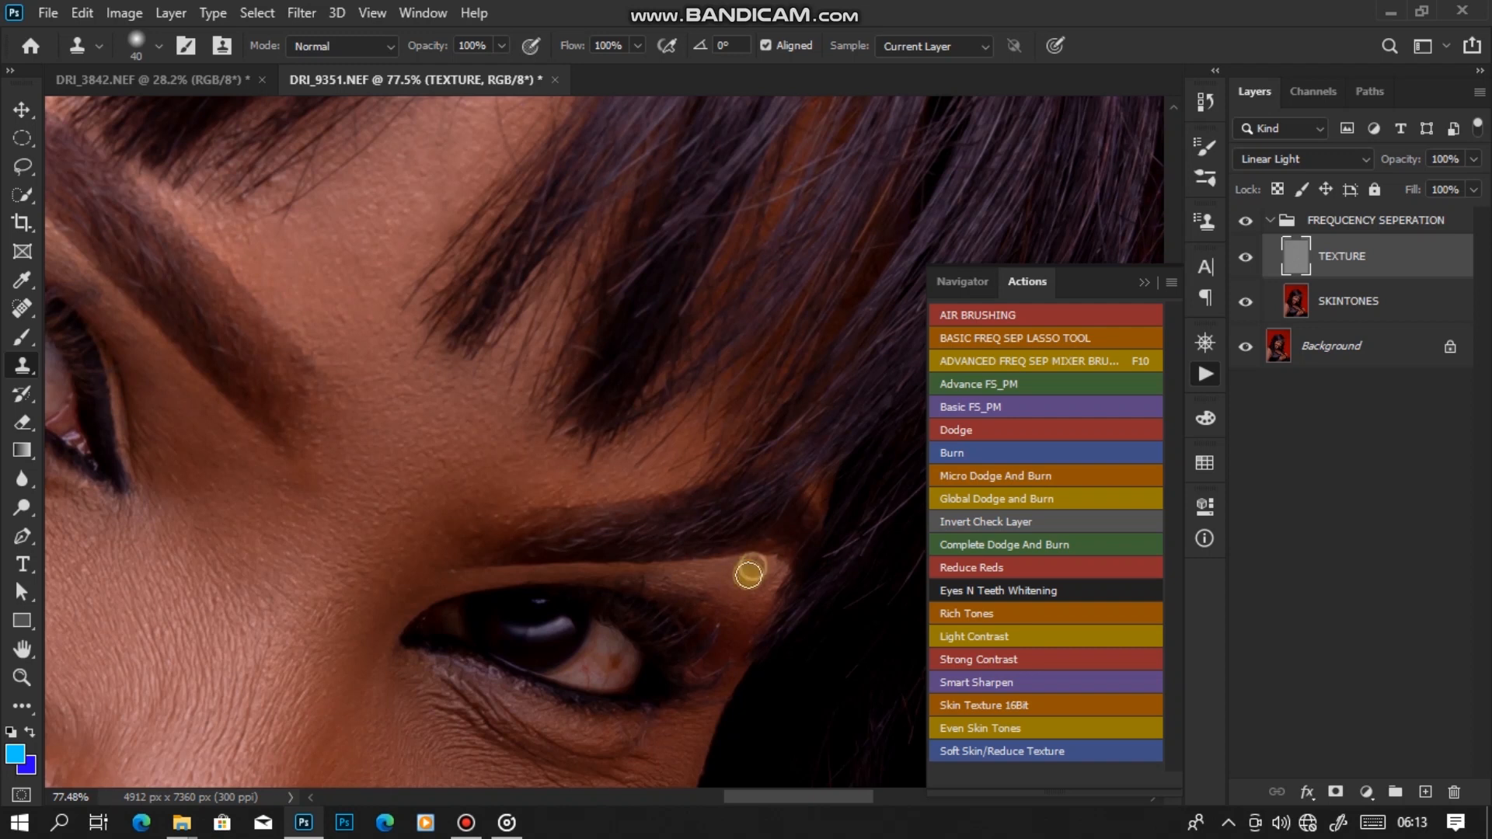
{"action": "scroll", "coordinate": [770, 544], "scroll_direction": "down", "scroll_amount": 5}
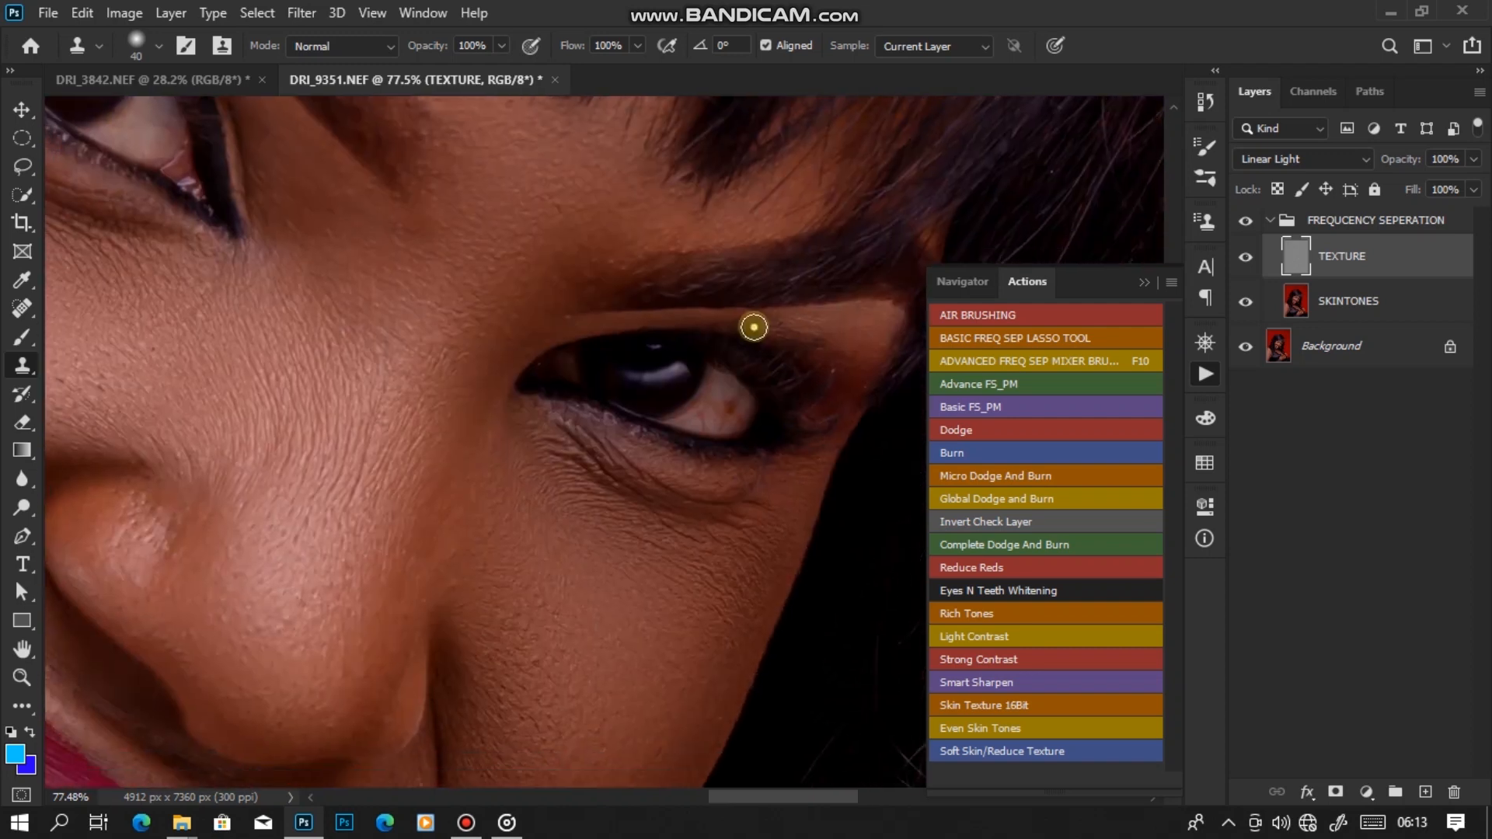
{"action": "left_click_drag", "start_coordinate": [842, 360], "coordinate": [843, 266]}
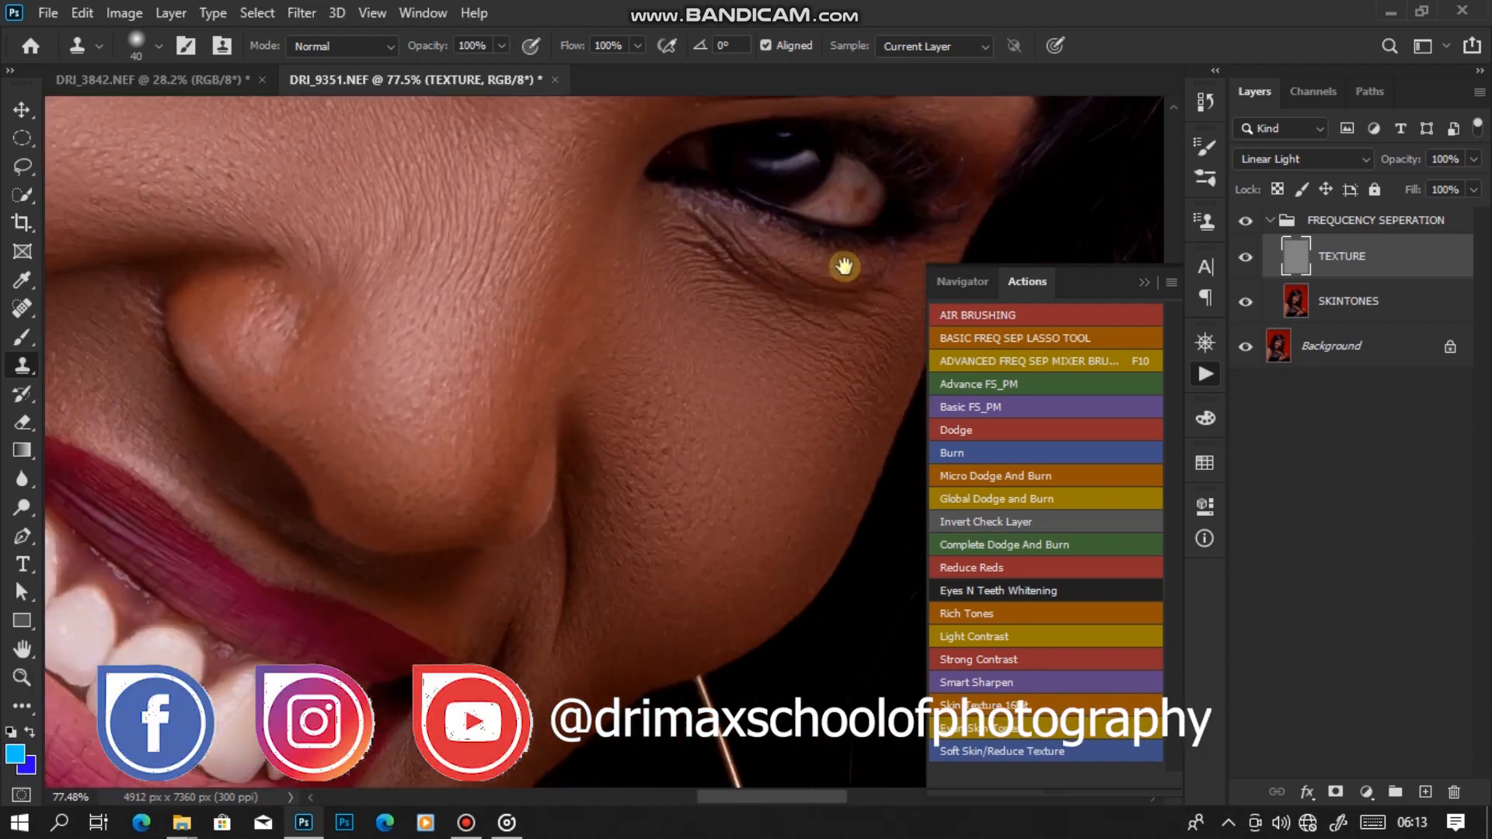
{"action": "scroll", "coordinate": [629, 369], "scroll_direction": "down", "scroll_amount": 5}
{"action": "scroll", "coordinate": [602, 530], "scroll_direction": "up", "scroll_amount": 3}
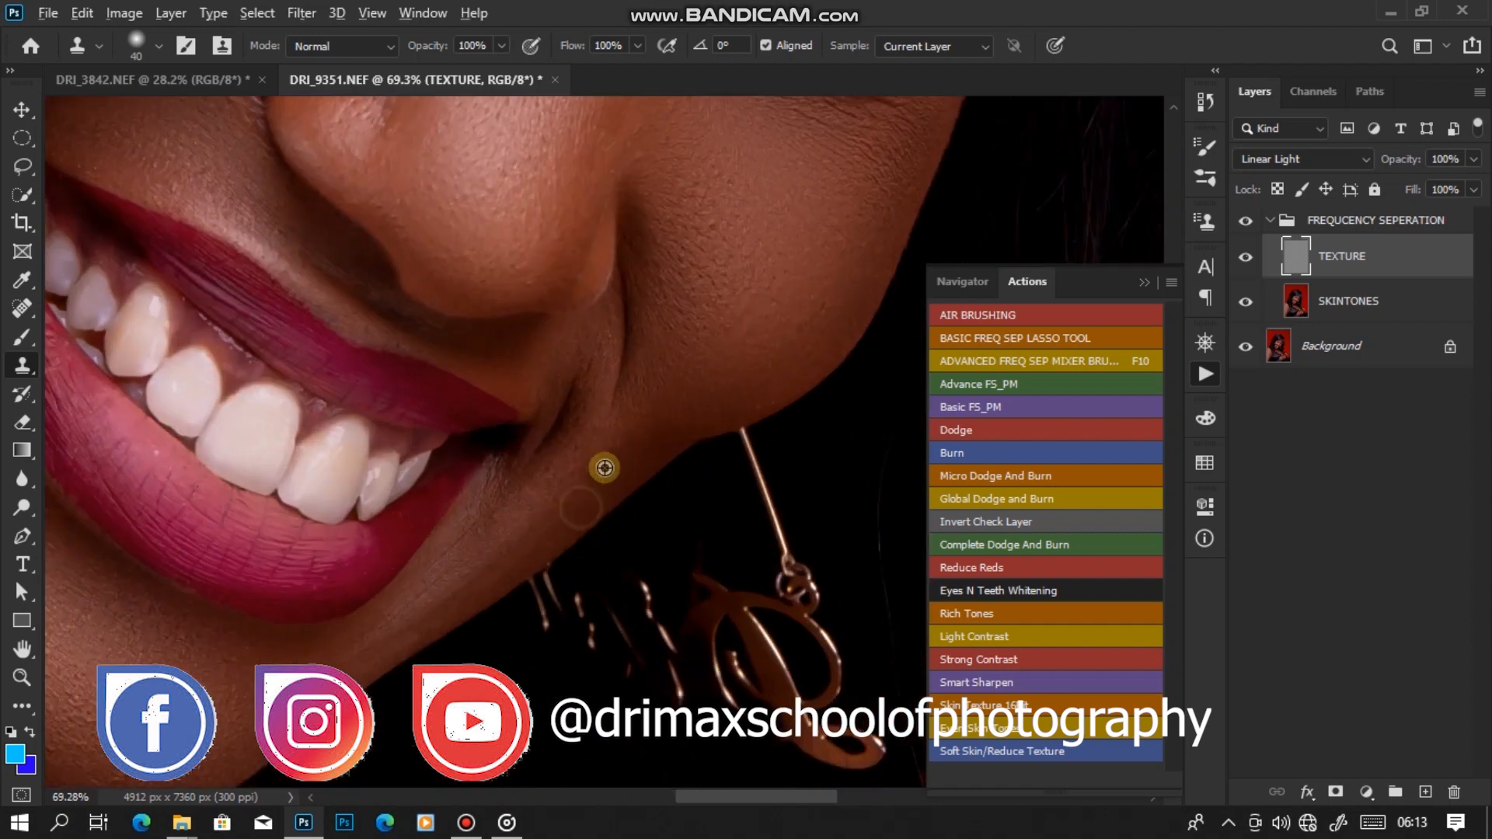
{"action": "left_click", "coordinate": [517, 489]}
{"action": "scroll", "coordinate": [544, 474], "scroll_direction": "down", "scroll_amount": 5}
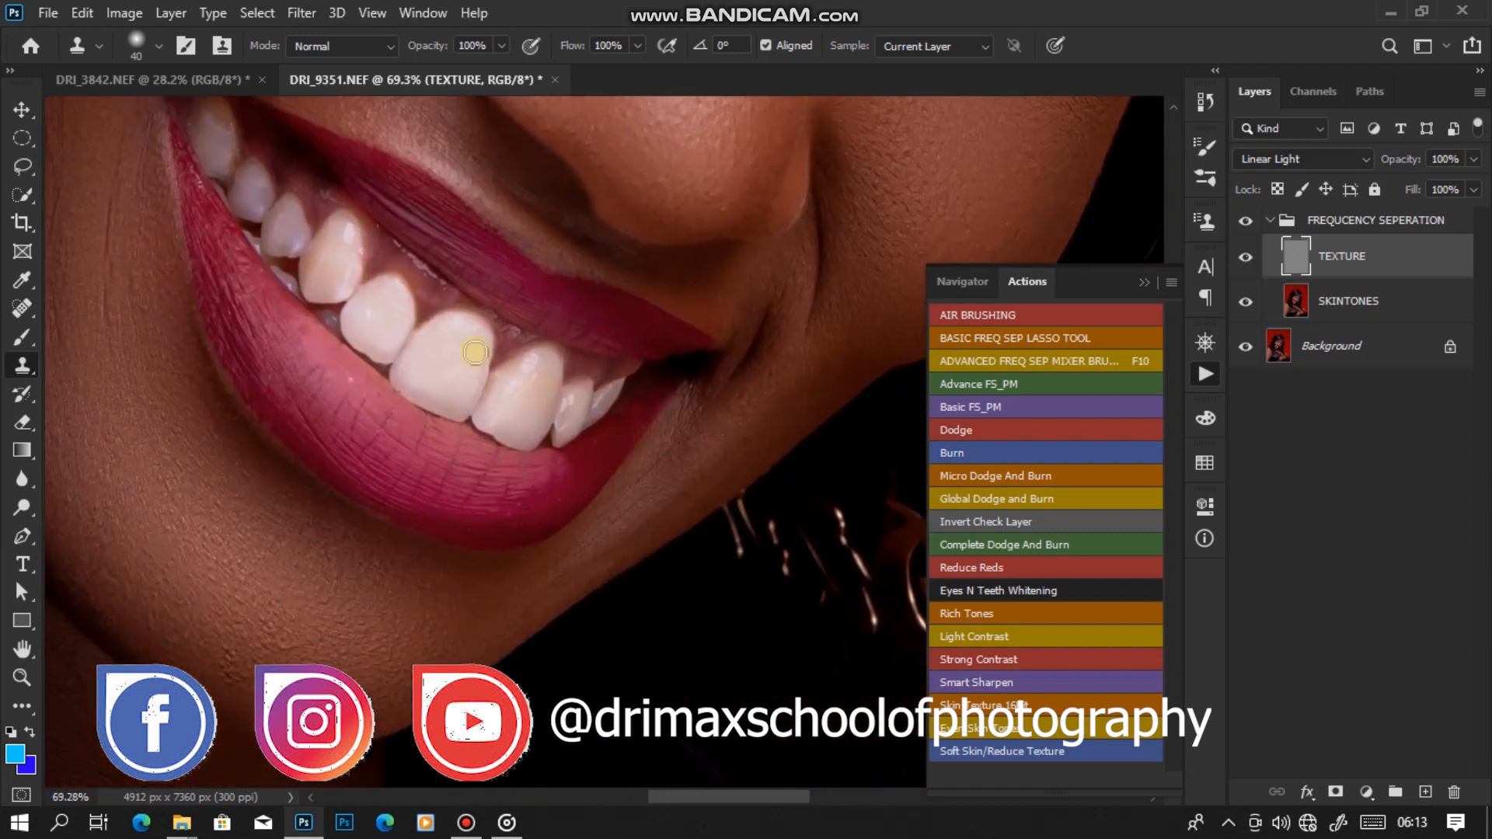
Clone out the faint vertical hair lines still left on the skin beside the image-left mouth corner.
{"action": "scroll", "coordinate": [404, 410], "scroll_direction": "up", "scroll_amount": 3}
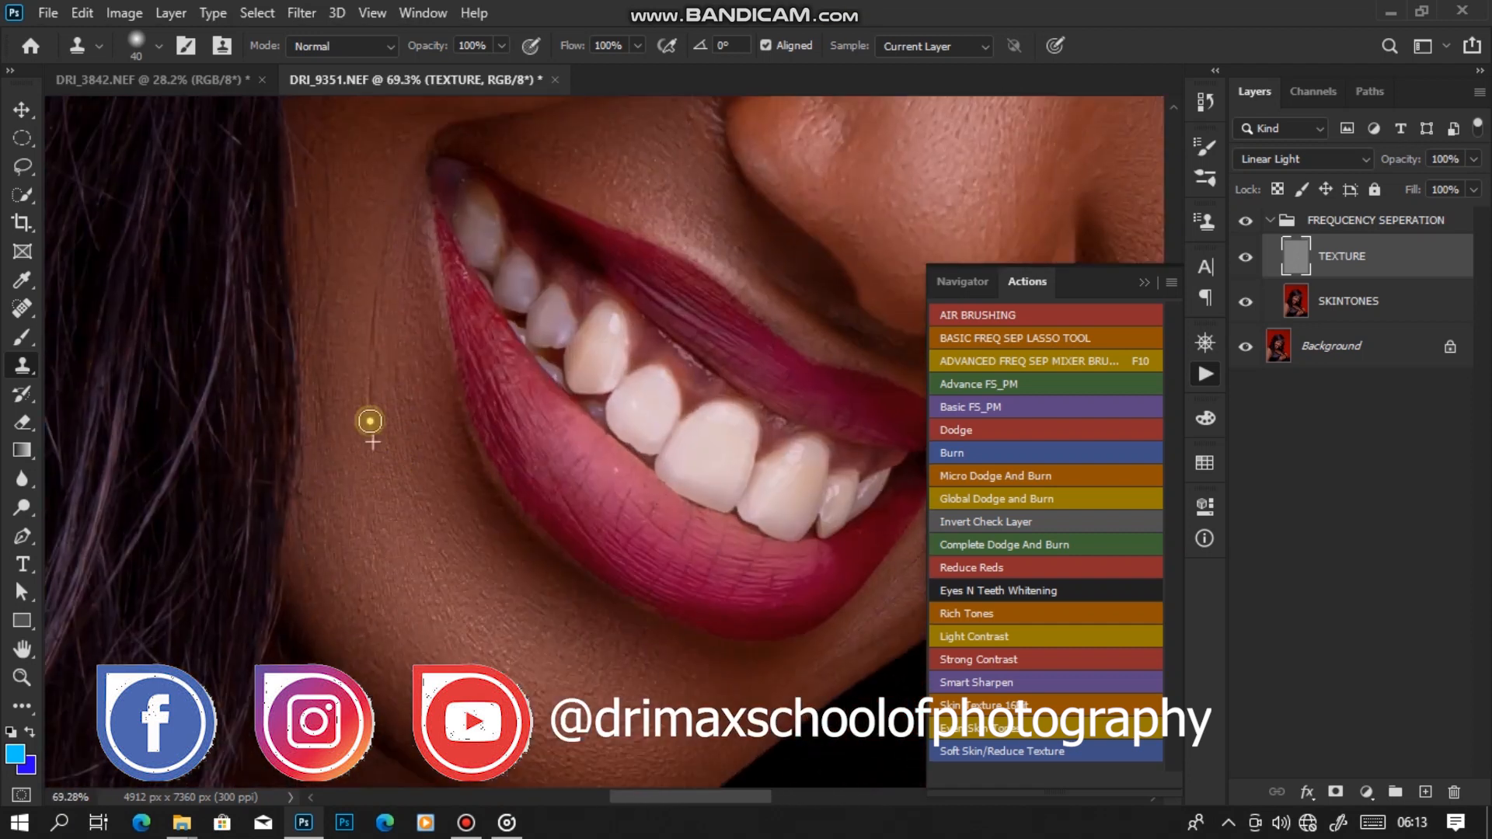
{"action": "left_click_drag", "start_coordinate": [369, 333], "coordinate": [426, 519]}
{"action": "left_click", "coordinate": [399, 464], "text": "alt"}
{"action": "left_click", "coordinate": [398, 437]}
{"action": "left_click", "coordinate": [399, 410]}
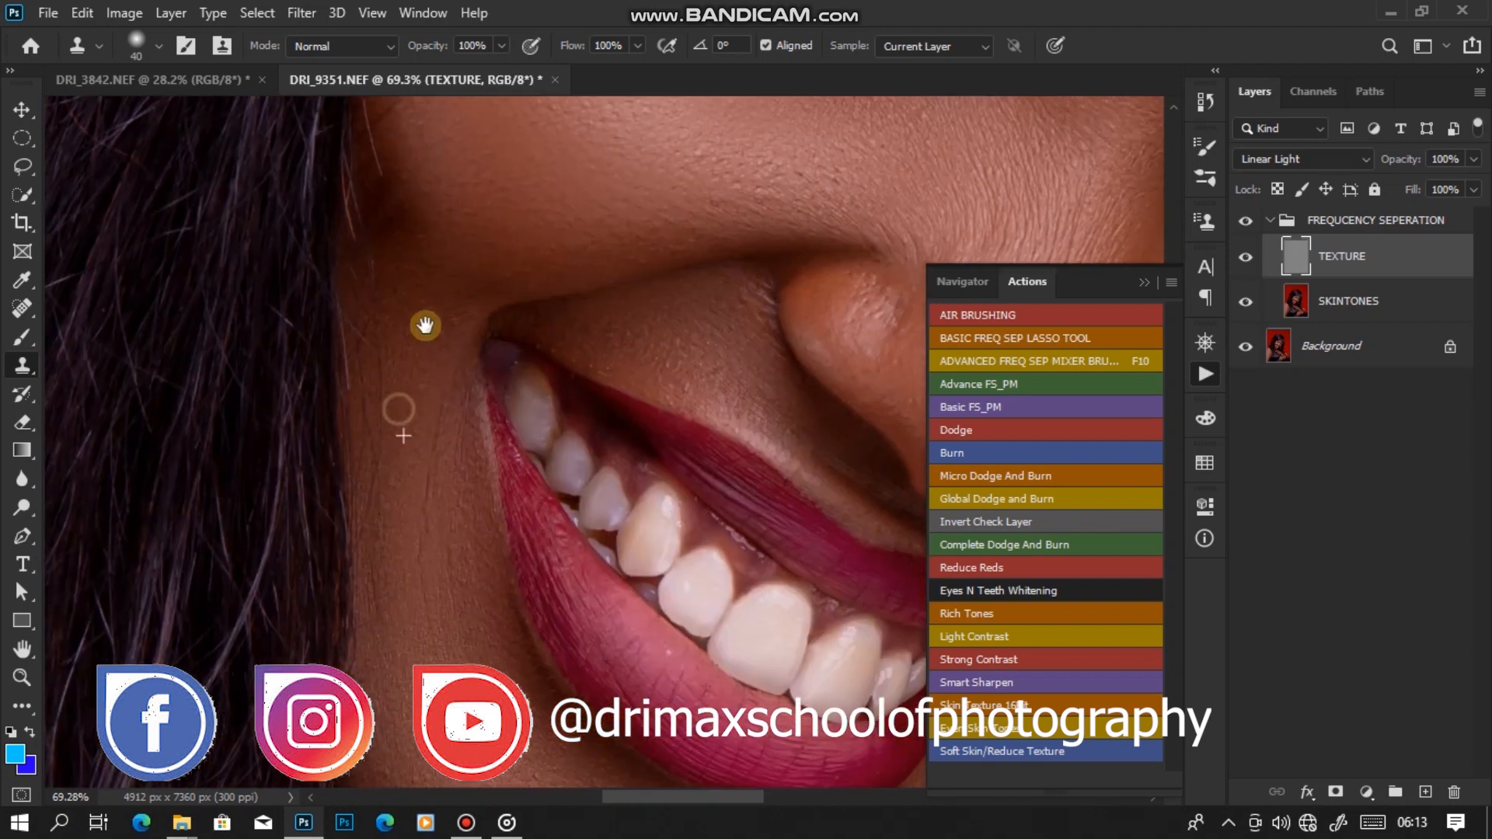
{"action": "left_click_drag", "start_coordinate": [424, 326], "coordinate": [425, 468]}
{"action": "left_click", "coordinate": [412, 451]}
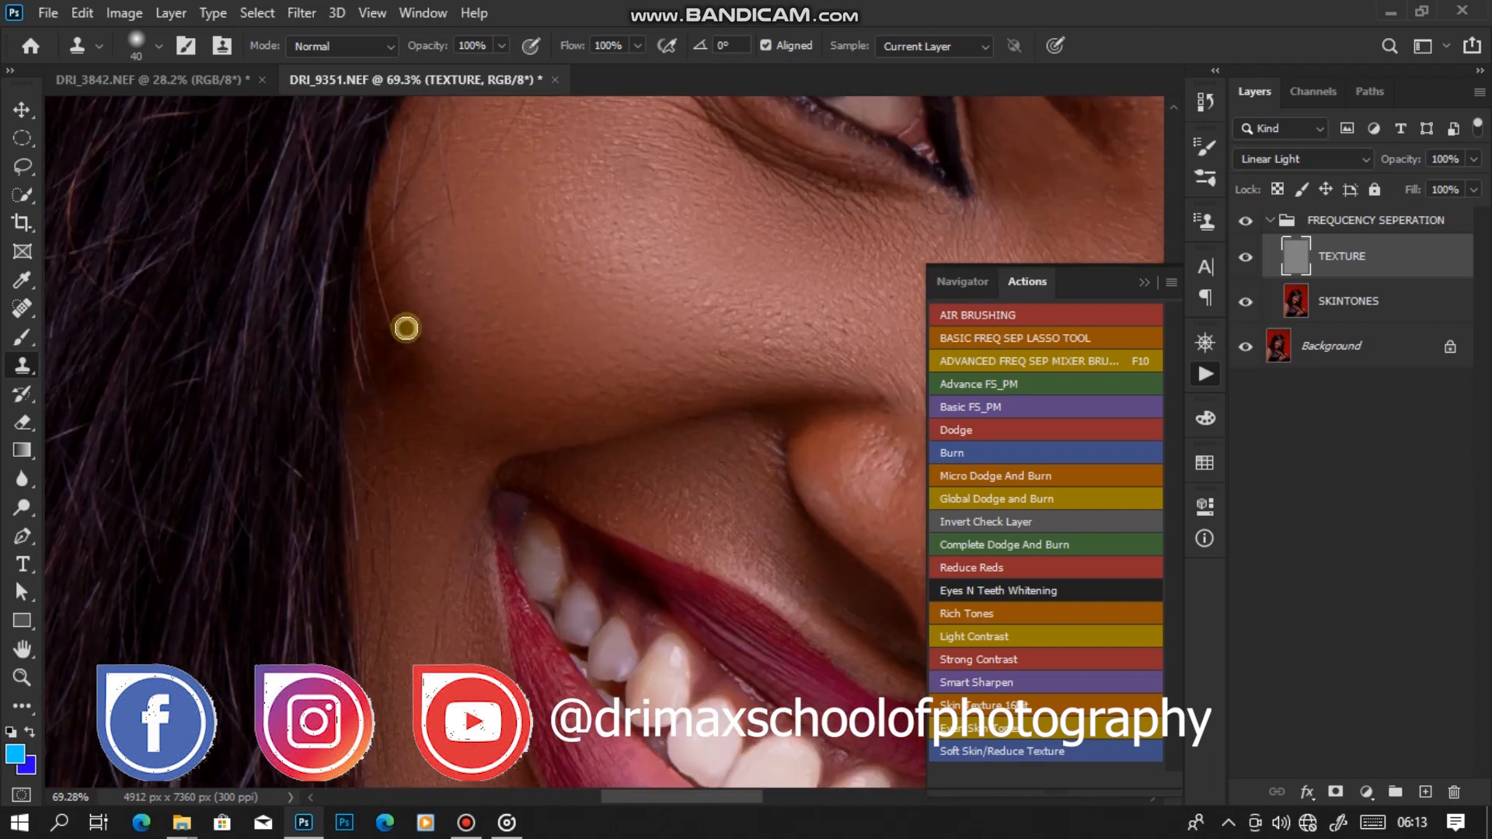
Clone away the leftover bumps on the forehead between the fringe and the image-left eyebrow.
{"action": "scroll", "coordinate": [482, 420], "scroll_direction": "down", "scroll_amount": 4}
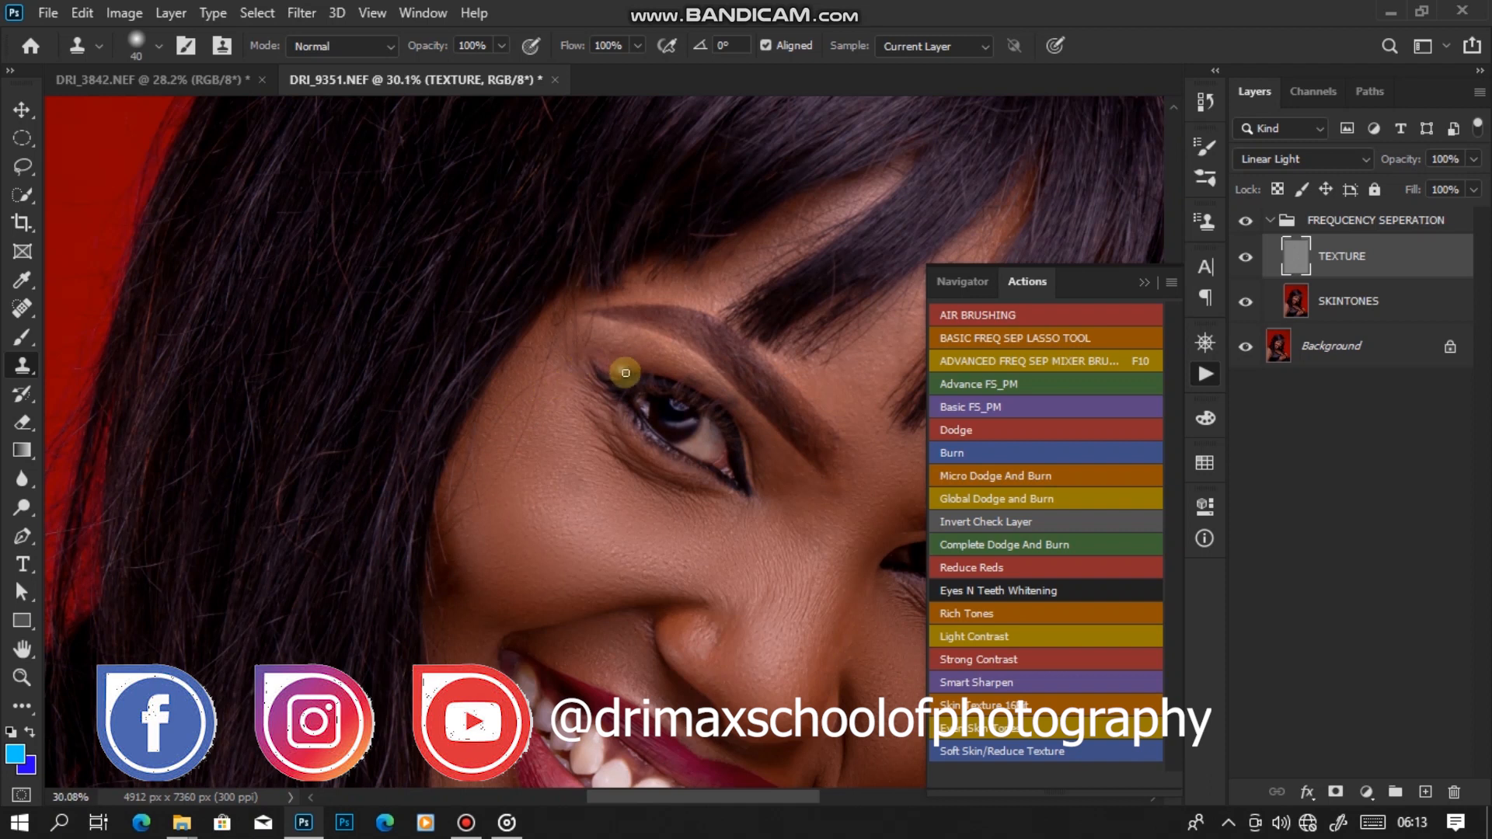
{"action": "scroll", "coordinate": [722, 440], "scroll_direction": "down", "scroll_amount": 3}
{"action": "scroll", "coordinate": [723, 324], "scroll_direction": "up", "scroll_amount": 5}
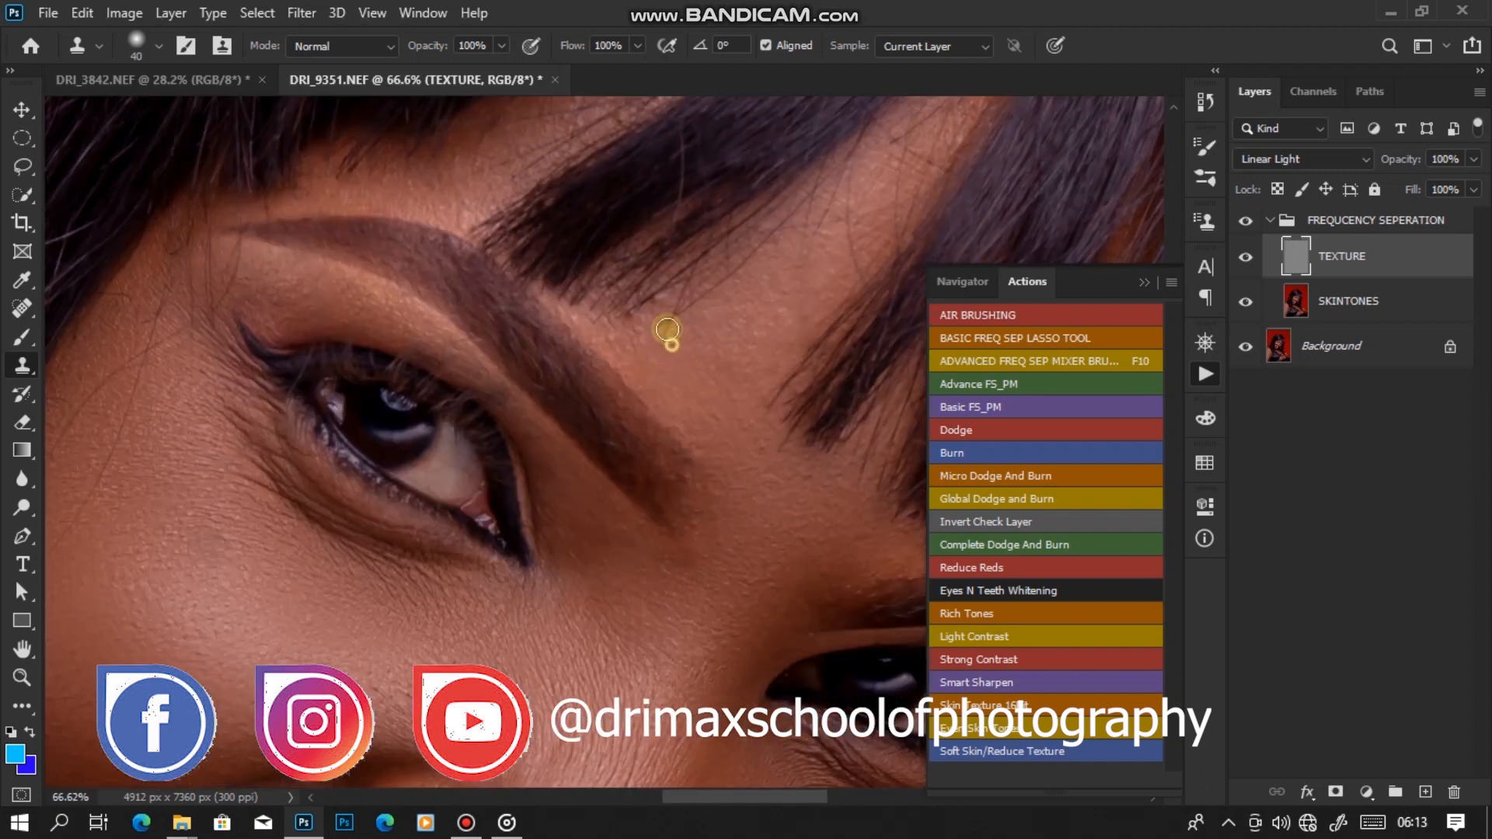
{"action": "left_click_drag", "start_coordinate": [623, 290], "coordinate": [678, 547]}
{"action": "left_click", "coordinate": [552, 586], "text": "alt"}
{"action": "left_click", "coordinate": [542, 600]}
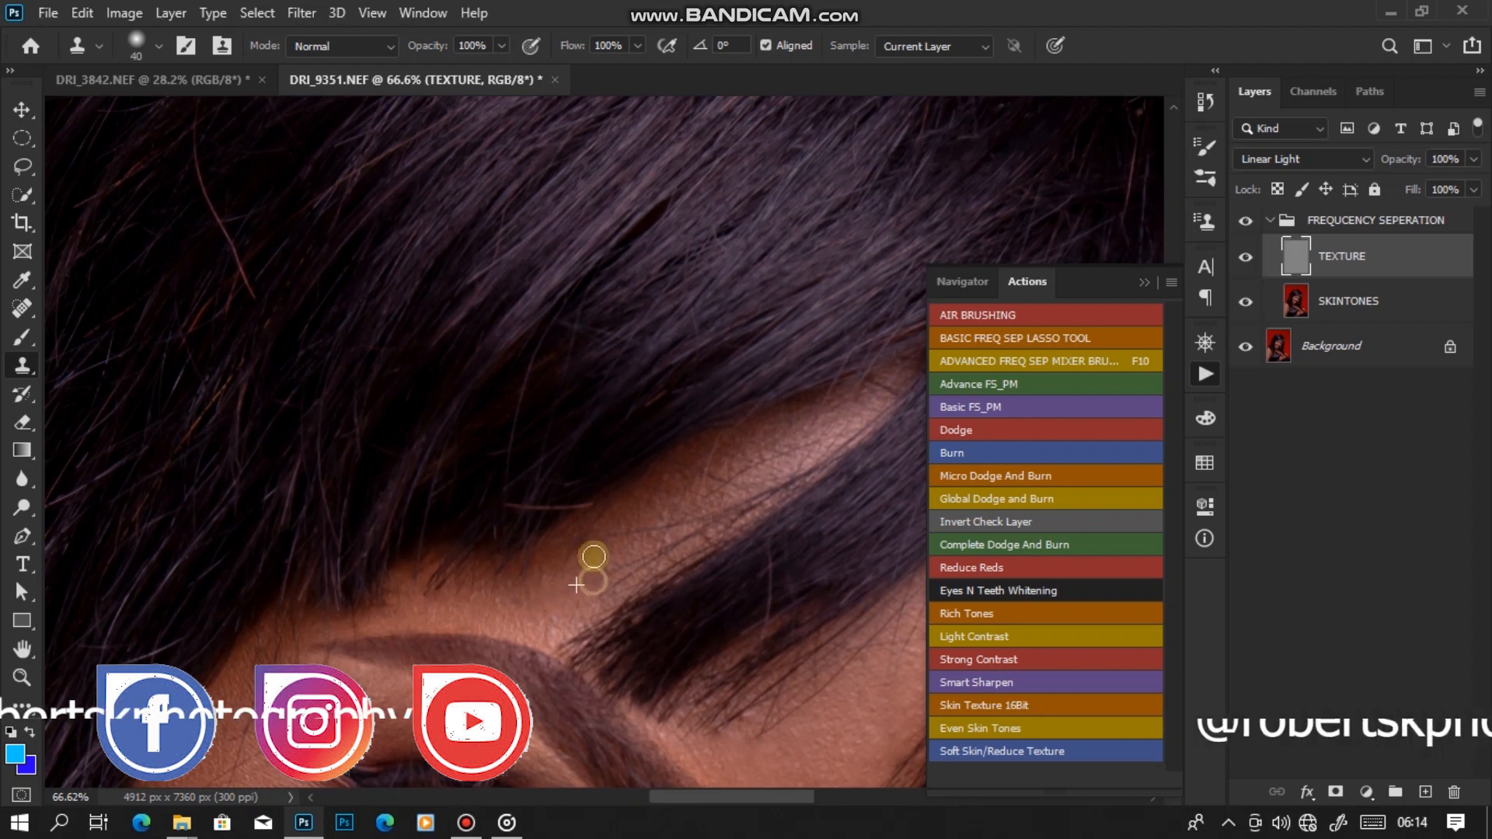
Clone away the long curved stray hairs lying across the middle of the upper chest.
{"action": "scroll", "coordinate": [593, 580], "scroll_direction": "down", "scroll_amount": 3}
{"action": "left_click_drag", "start_coordinate": [579, 635], "coordinate": [585, 457]}
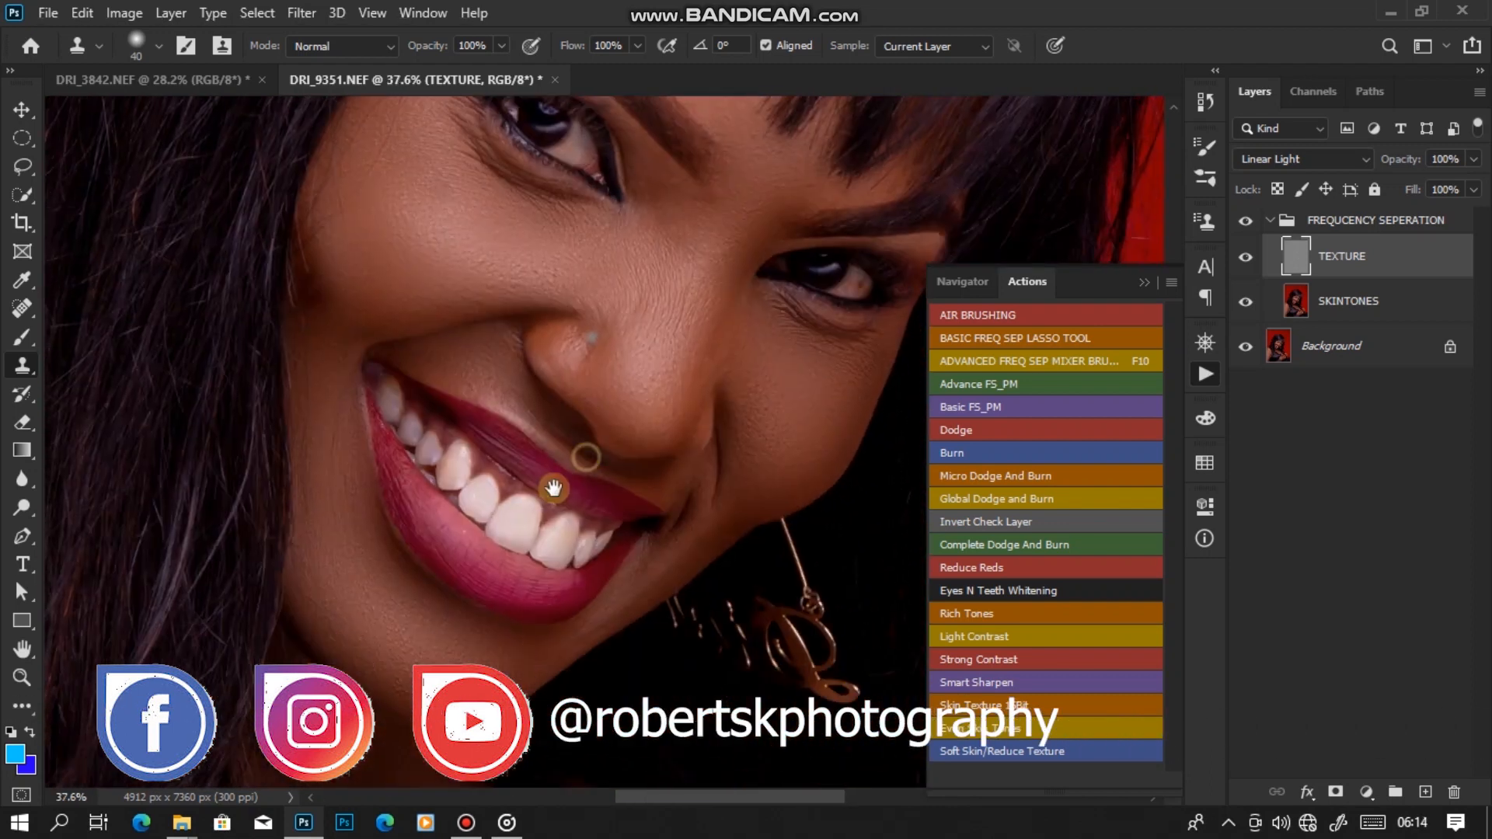
{"action": "mouse_move", "coordinate": [432, 662]}
{"action": "left_mouse_down"}
{"action": "mouse_move", "coordinate": [440, 568]}
{"action": "mouse_move", "coordinate": [487, 586]}
{"action": "mouse_move", "coordinate": [380, 549]}
{"action": "mouse_move", "coordinate": [450, 603]}
{"action": "mouse_move", "coordinate": [463, 576]}
{"action": "mouse_move", "coordinate": [421, 580]}
{"action": "mouse_move", "coordinate": [442, 556]}
{"action": "mouse_move", "coordinate": [394, 500]}
{"action": "mouse_move", "coordinate": [392, 458]}
{"action": "left_mouse_up"}
{"action": "scroll", "coordinate": [461, 581], "scroll_direction": "up", "scroll_amount": 3}
{"action": "scroll", "coordinate": [393, 458], "scroll_direction": "down", "scroll_amount": 3}
{"action": "scroll", "coordinate": [616, 533], "scroll_direction": "down", "scroll_amount": 5}
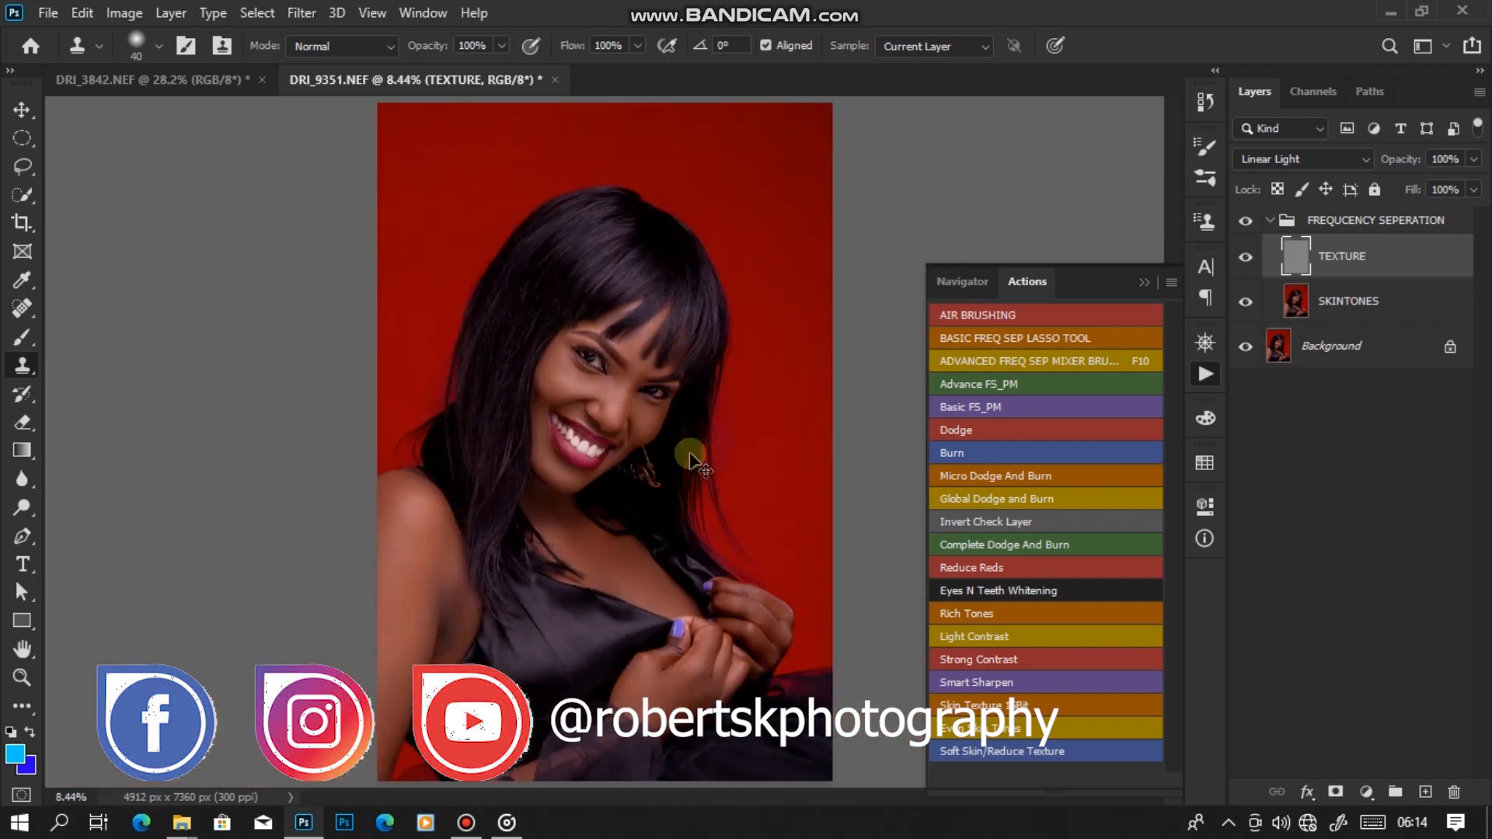
{"action": "scroll", "coordinate": [586, 609], "scroll_direction": "up", "scroll_amount": 5}
{"action": "scroll", "coordinate": [740, 514], "scroll_direction": "up", "scroll_amount": 2}
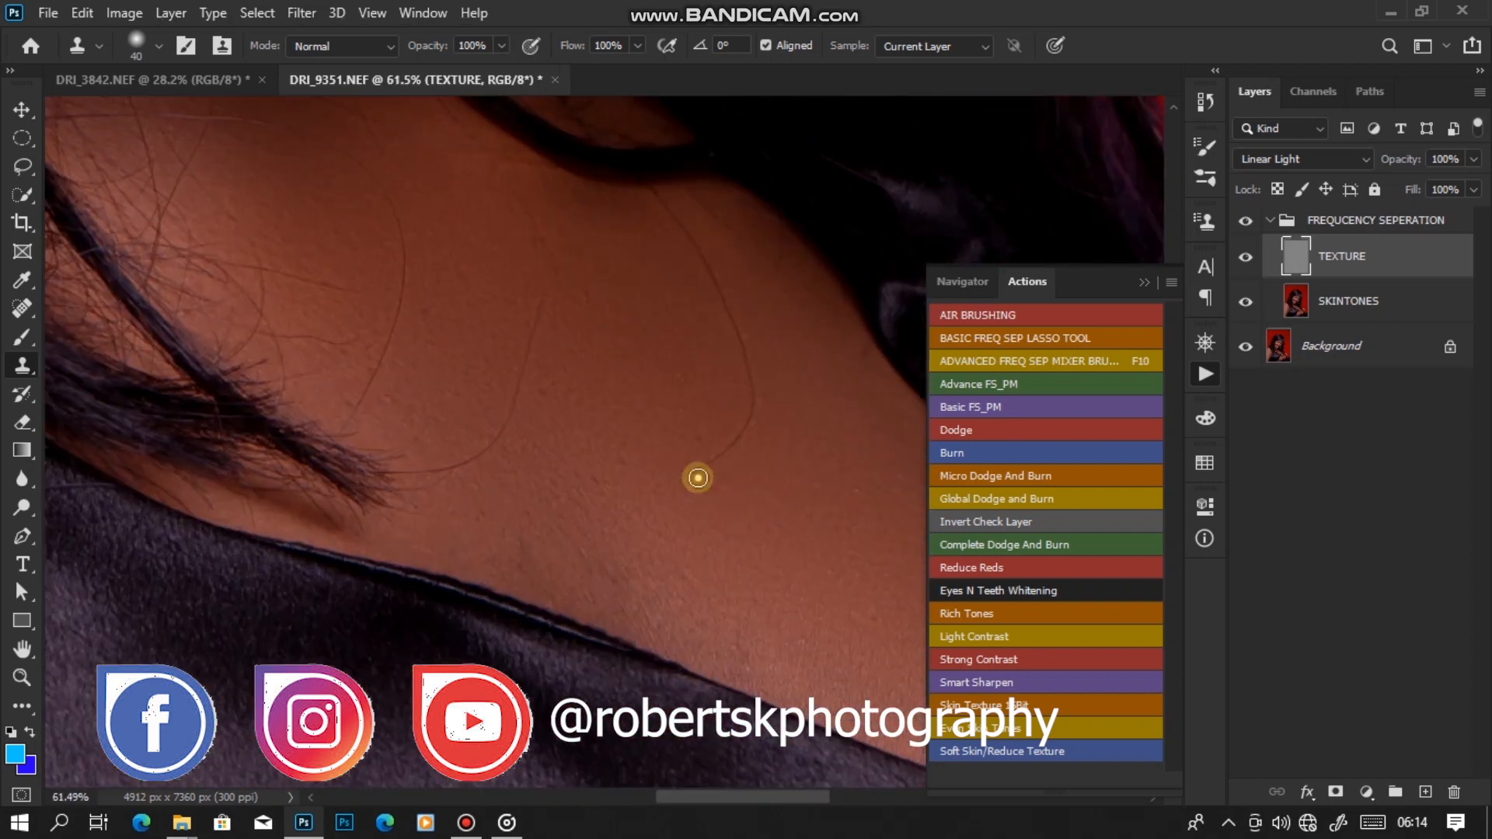
{"action": "mouse_move", "coordinate": [734, 454]}
{"action": "left_mouse_down"}
{"action": "mouse_move", "coordinate": [749, 384]}
{"action": "mouse_move", "coordinate": [716, 321]}
{"action": "mouse_move", "coordinate": [735, 363]}
{"action": "mouse_move", "coordinate": [739, 344]}
{"action": "mouse_move", "coordinate": [676, 234]}
{"action": "left_mouse_up"}
{"action": "left_click", "coordinate": [558, 324], "text": "alt"}
{"action": "mouse_move", "coordinate": [553, 332]}
{"action": "left_mouse_down"}
{"action": "mouse_move", "coordinate": [511, 439]}
{"action": "mouse_move", "coordinate": [531, 417]}
{"action": "mouse_move", "coordinate": [479, 464]}
{"action": "mouse_move", "coordinate": [524, 389]}
{"action": "mouse_move", "coordinate": [495, 459]}
{"action": "mouse_move", "coordinate": [524, 425]}
{"action": "left_mouse_up"}
{"action": "left_click", "coordinate": [531, 380], "text": "alt"}
{"action": "left_click", "coordinate": [590, 300], "text": "alt"}
{"action": "mouse_move", "coordinate": [563, 327]}
{"action": "left_mouse_down"}
{"action": "mouse_move", "coordinate": [553, 254]}
{"action": "mouse_move", "coordinate": [522, 206]}
{"action": "left_mouse_up"}
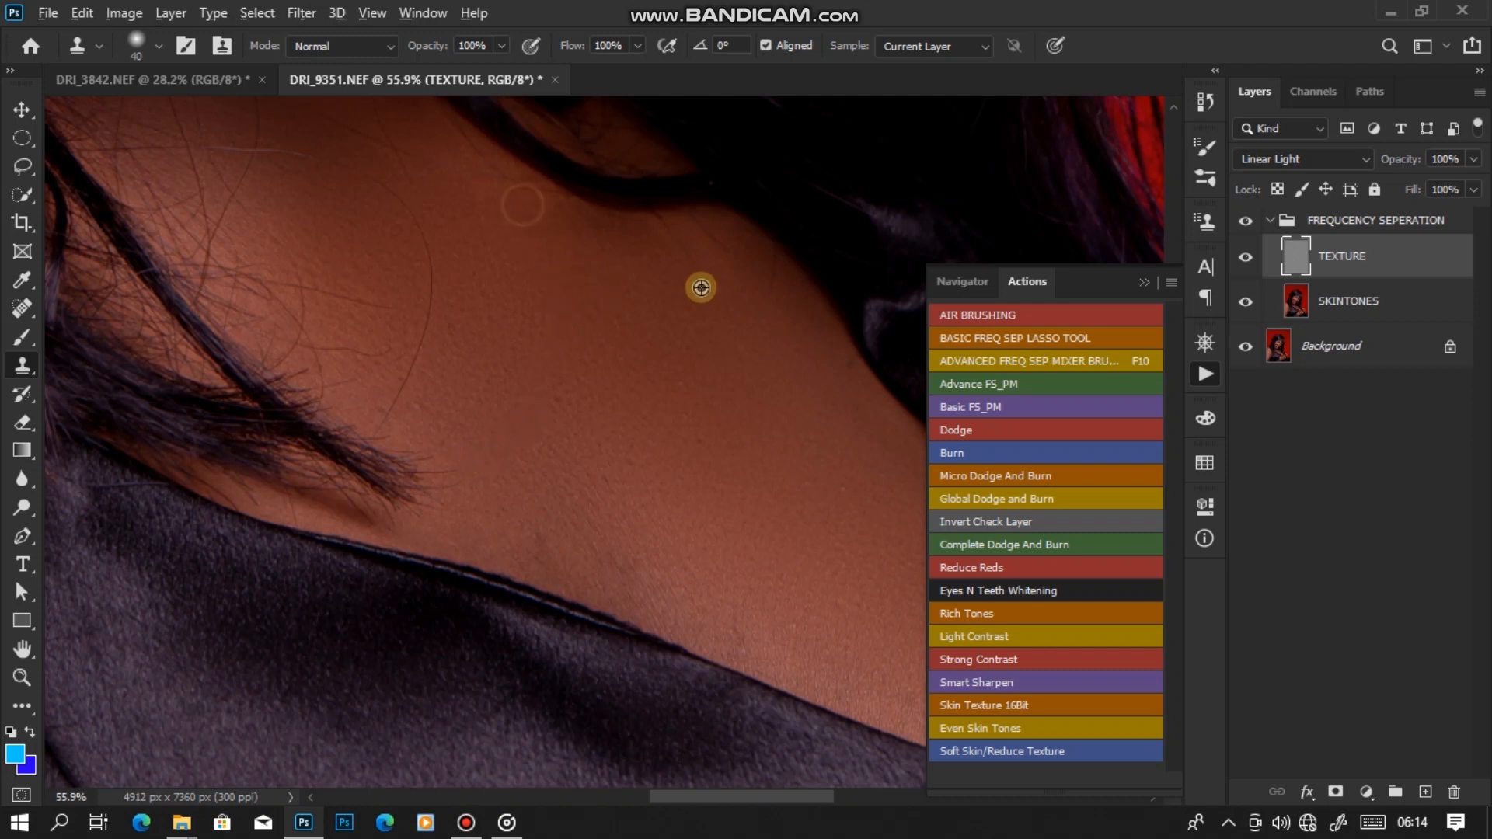
Clone clean texture over the stray marks below the neck and the curved hair near the loose strand.
{"action": "left_click", "coordinate": [718, 286], "text": "alt"}
{"action": "left_click_drag", "start_coordinate": [730, 271], "coordinate": [693, 235]}
{"action": "left_click", "coordinate": [770, 315], "text": "alt"}
{"action": "left_click_drag", "start_coordinate": [769, 266], "coordinate": [711, 282]}
{"action": "left_click", "coordinate": [464, 291], "text": "alt"}
{"action": "mouse_move", "coordinate": [418, 212]}
{"action": "left_mouse_down"}
{"action": "mouse_move", "coordinate": [435, 246]}
{"action": "mouse_move", "coordinate": [433, 308]}
{"action": "mouse_move", "coordinate": [393, 400]}
{"action": "left_mouse_up"}
{"action": "left_click", "coordinate": [432, 302], "text": "alt"}
{"action": "left_click", "coordinate": [427, 298], "text": "alt"}
{"action": "mouse_move", "coordinate": [433, 336]}
{"action": "left_mouse_down"}
{"action": "mouse_move", "coordinate": [455, 274]}
{"action": "mouse_move", "coordinate": [391, 400]}
{"action": "left_mouse_up"}
{"action": "left_click", "coordinate": [446, 275], "text": "alt"}
{"action": "left_click", "coordinate": [457, 313], "text": "alt"}
{"action": "left_click_drag", "start_coordinate": [436, 349], "coordinate": [396, 405]}
Clone away the fine flyaway hairs crossing the chest skin alongside the loose hair strand.
{"action": "mouse_move", "coordinate": [463, 256]}
{"action": "left_mouse_down"}
{"action": "mouse_move", "coordinate": [542, 476]}
{"action": "mouse_move", "coordinate": [478, 436]}
{"action": "left_mouse_up"}
{"action": "left_click", "coordinate": [464, 440], "text": "alt"}
{"action": "left_click_drag", "start_coordinate": [440, 417], "coordinate": [374, 411]}
{"action": "left_click", "coordinate": [503, 486], "text": "alt"}
{"action": "left_click_drag", "start_coordinate": [502, 455], "coordinate": [466, 401]}
{"action": "left_click", "coordinate": [435, 412], "text": "alt"}
{"action": "left_click", "coordinate": [511, 421], "text": "alt"}
{"action": "left_click_drag", "start_coordinate": [488, 440], "coordinate": [490, 445]}
{"action": "mouse_move", "coordinate": [439, 383]}
{"action": "left_mouse_down"}
{"action": "mouse_move", "coordinate": [426, 382]}
{"action": "mouse_move", "coordinate": [464, 326]}
{"action": "mouse_move", "coordinate": [460, 342]}
{"action": "left_mouse_up"}
{"action": "left_click", "coordinate": [485, 412], "text": "alt"}
{"action": "left_click", "coordinate": [472, 406], "text": "alt"}
{"action": "left_click", "coordinate": [476, 432], "text": "alt"}
{"action": "left_click_drag", "start_coordinate": [476, 399], "coordinate": [580, 441]}
{"action": "left_click", "coordinate": [506, 420], "text": "alt"}
Clean up the last fine hairs and texture flaws on the skin around the loose hair strand.
{"action": "left_click", "coordinate": [525, 575], "text": "alt"}
{"action": "left_click_drag", "start_coordinate": [476, 563], "coordinate": [416, 552]}
{"action": "left_click", "coordinate": [503, 596], "text": "alt"}
{"action": "left_click", "coordinate": [543, 613], "text": "alt"}
{"action": "mouse_move", "coordinate": [509, 614]}
{"action": "left_mouse_down"}
{"action": "mouse_move", "coordinate": [448, 639]}
{"action": "mouse_move", "coordinate": [477, 683]}
{"action": "left_mouse_up"}
{"action": "left_click", "coordinate": [506, 630], "text": "alt"}
{"action": "left_click", "coordinate": [605, 427]}
Review the retouched chest, the face up close and the portrait as a whole.
{"action": "scroll", "coordinate": [617, 536], "scroll_direction": "down", "scroll_amount": 3}
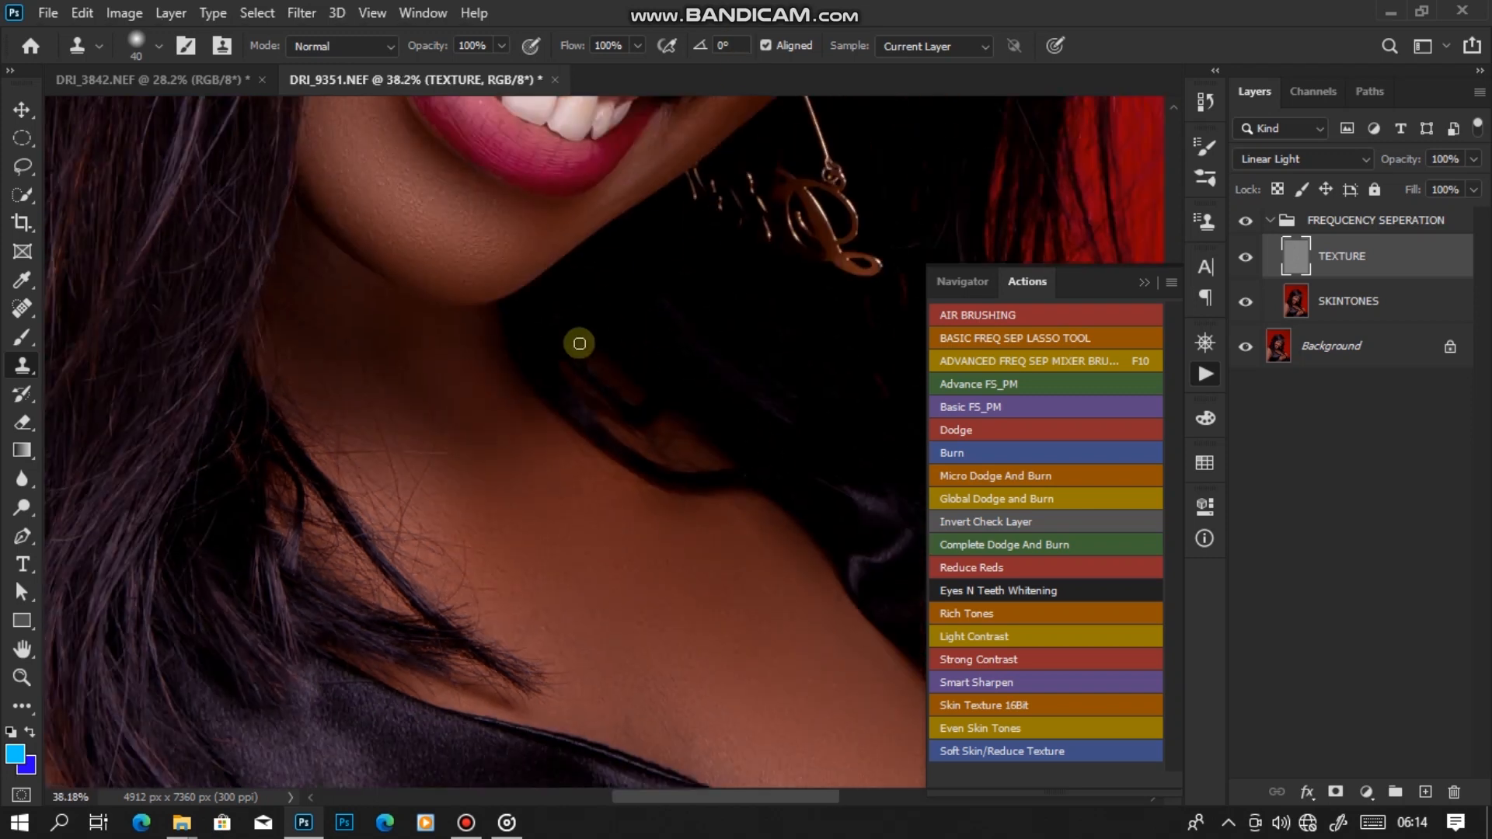
{"action": "scroll", "coordinate": [582, 360], "scroll_direction": "down", "scroll_amount": 4}
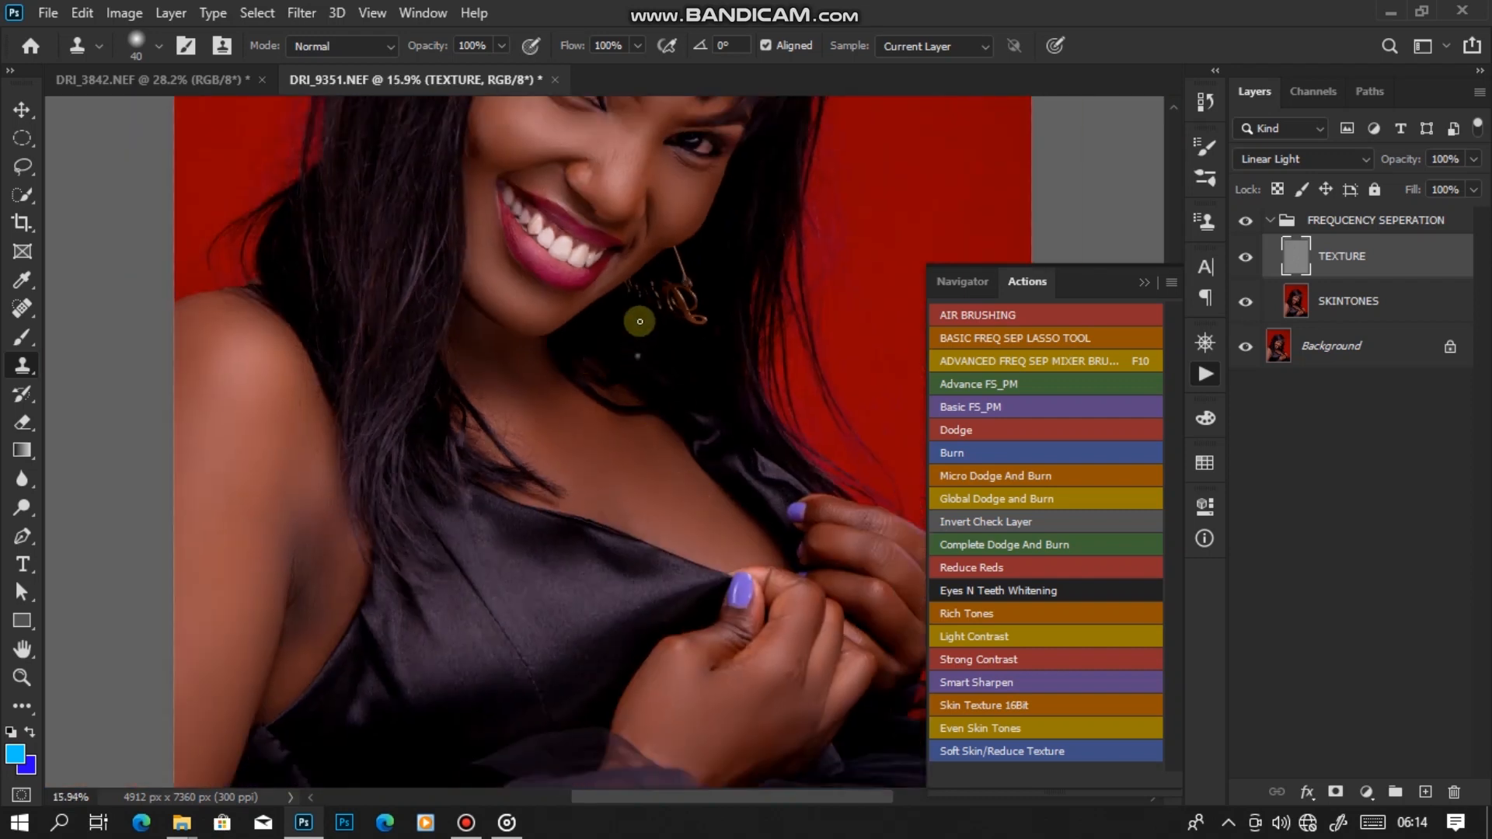
{"action": "scroll", "coordinate": [634, 271], "scroll_direction": "down", "scroll_amount": 2}
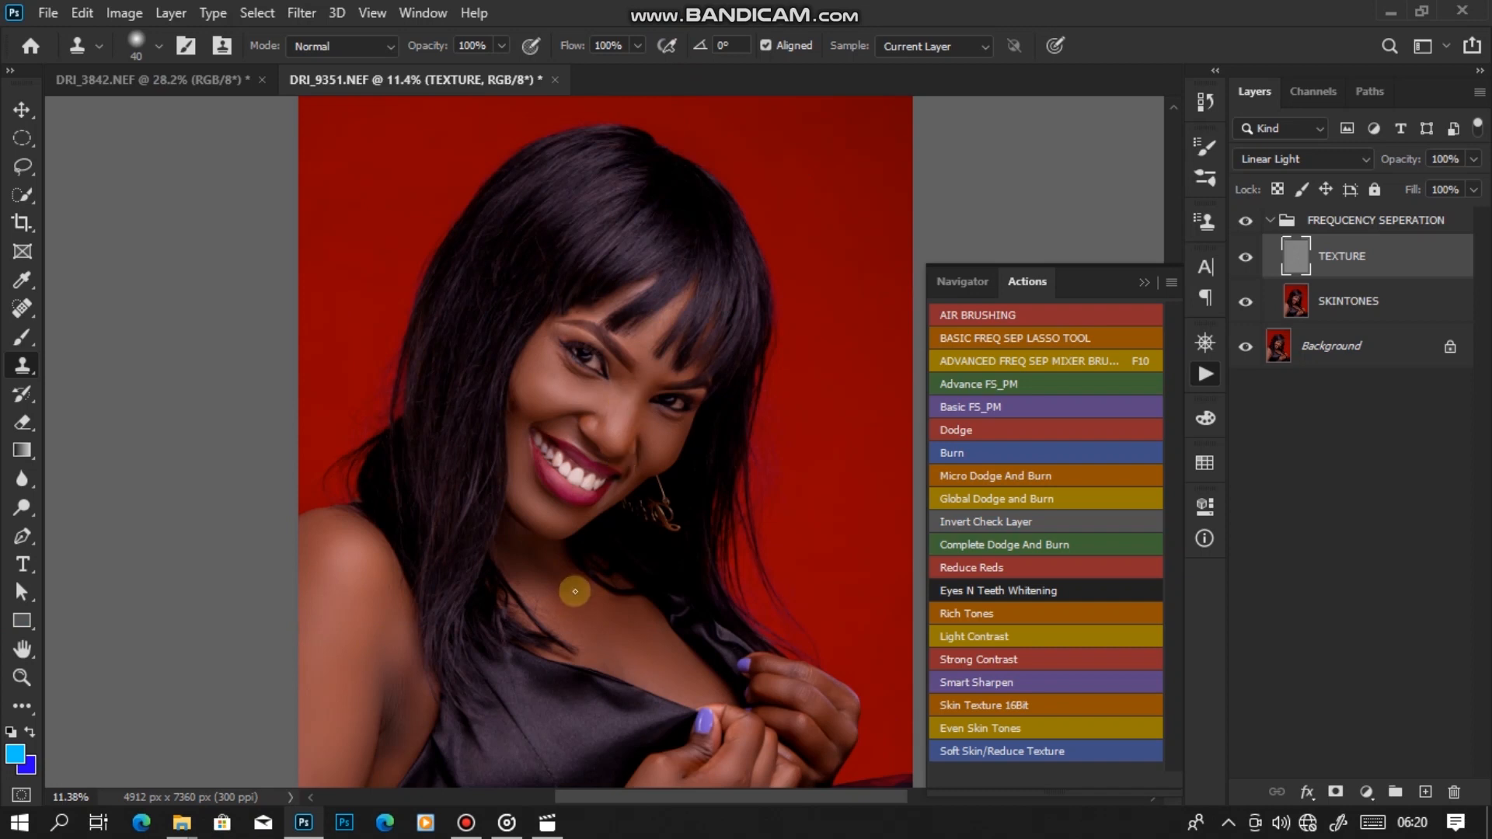
{"action": "scroll", "coordinate": [625, 420], "scroll_direction": "up", "scroll_amount": 4}
{"action": "scroll", "coordinate": [613, 448], "scroll_direction": "up", "scroll_amount": 3}
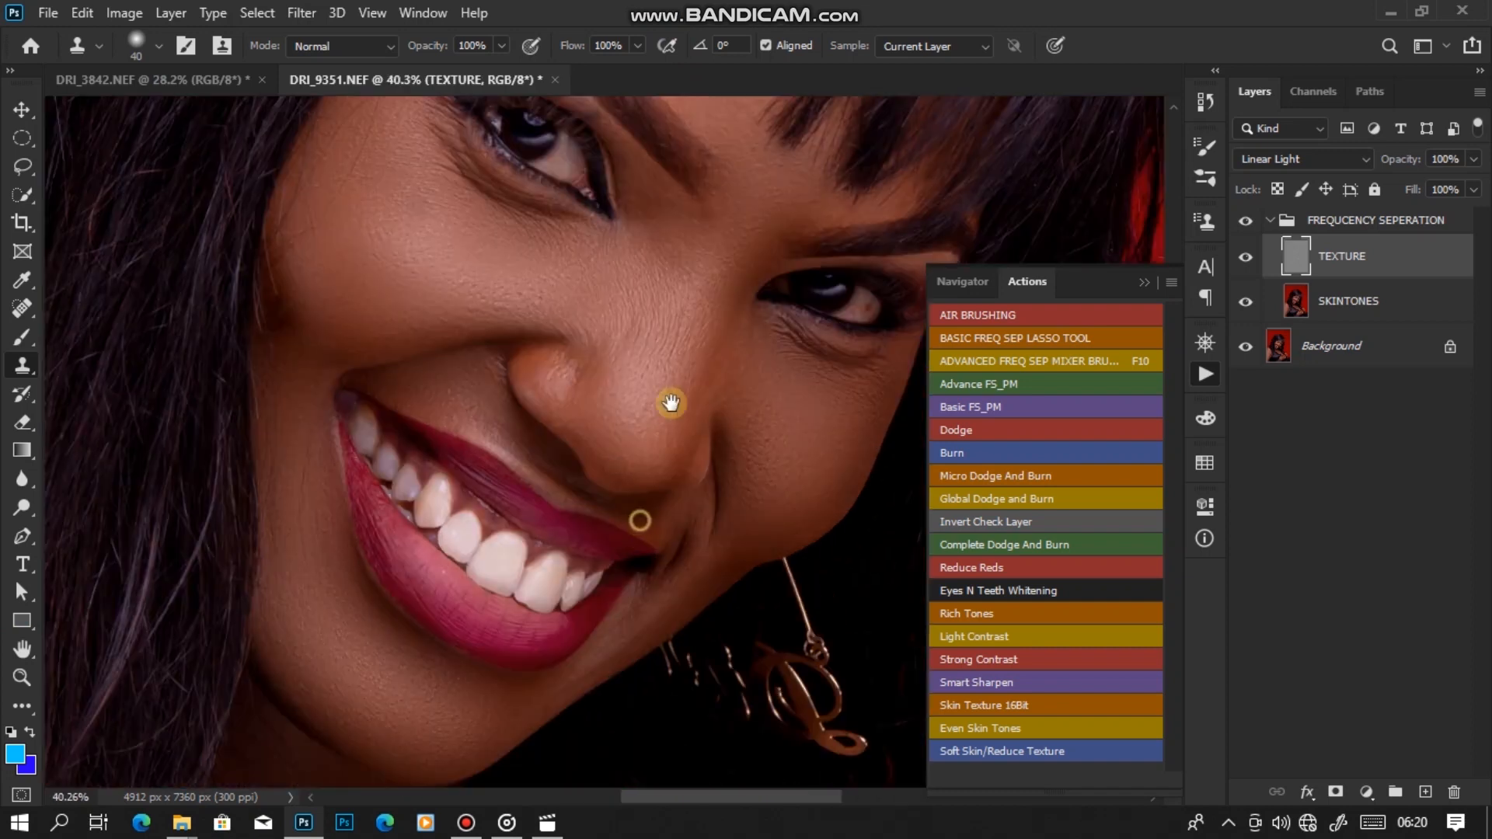
{"action": "scroll", "coordinate": [649, 233], "scroll_direction": "down", "scroll_amount": 5}
{"action": "scroll", "coordinate": [655, 435], "scroll_direction": "down", "scroll_amount": 2}
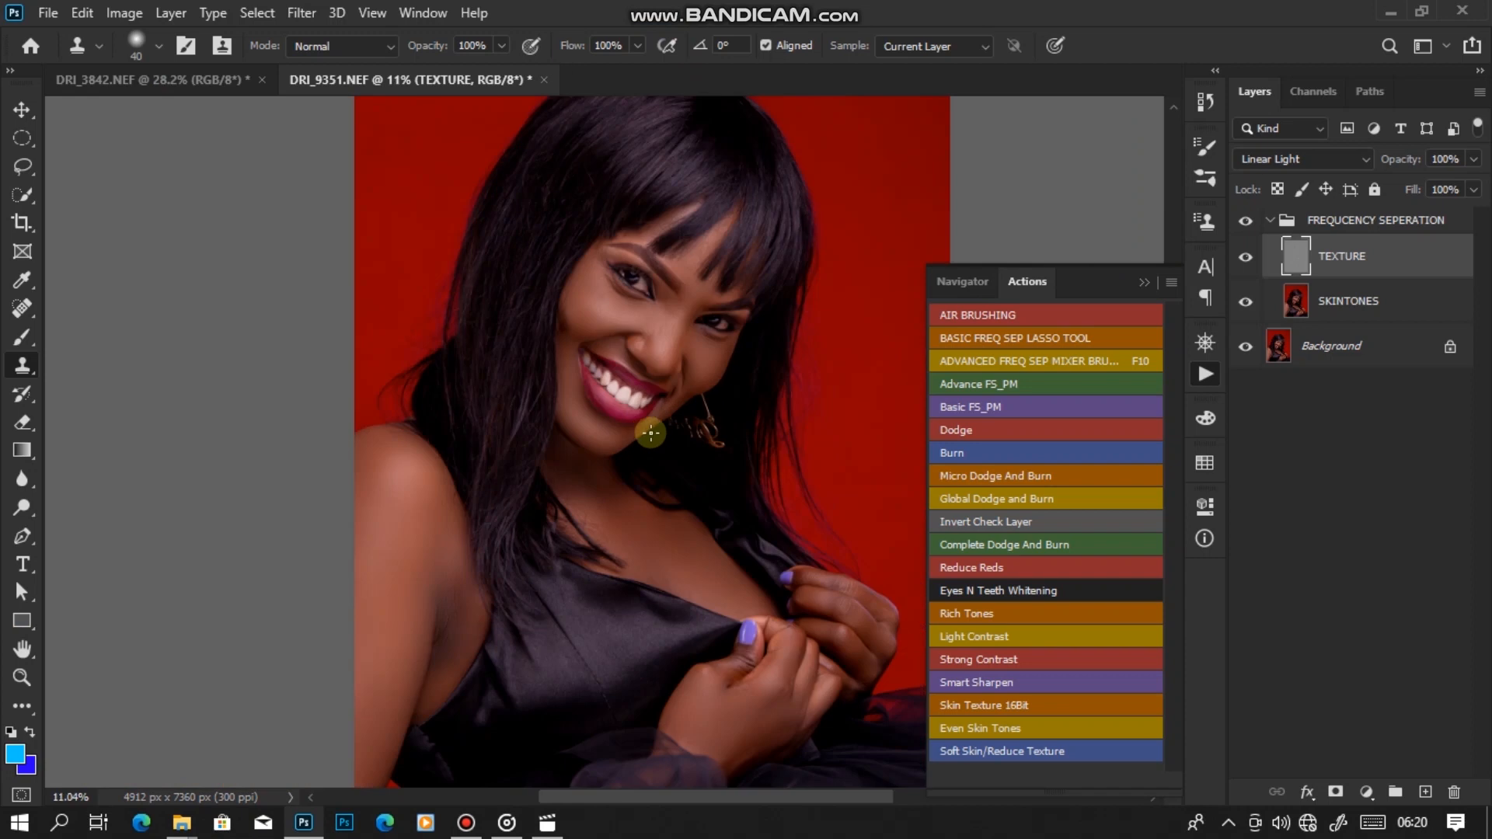
Inspect the retouched facial skin up close and against the full portrait.
{"action": "scroll", "coordinate": [651, 439], "scroll_direction": "up", "scroll_amount": 2}
{"action": "scroll", "coordinate": [651, 439], "scroll_direction": "down", "scroll_amount": 3}
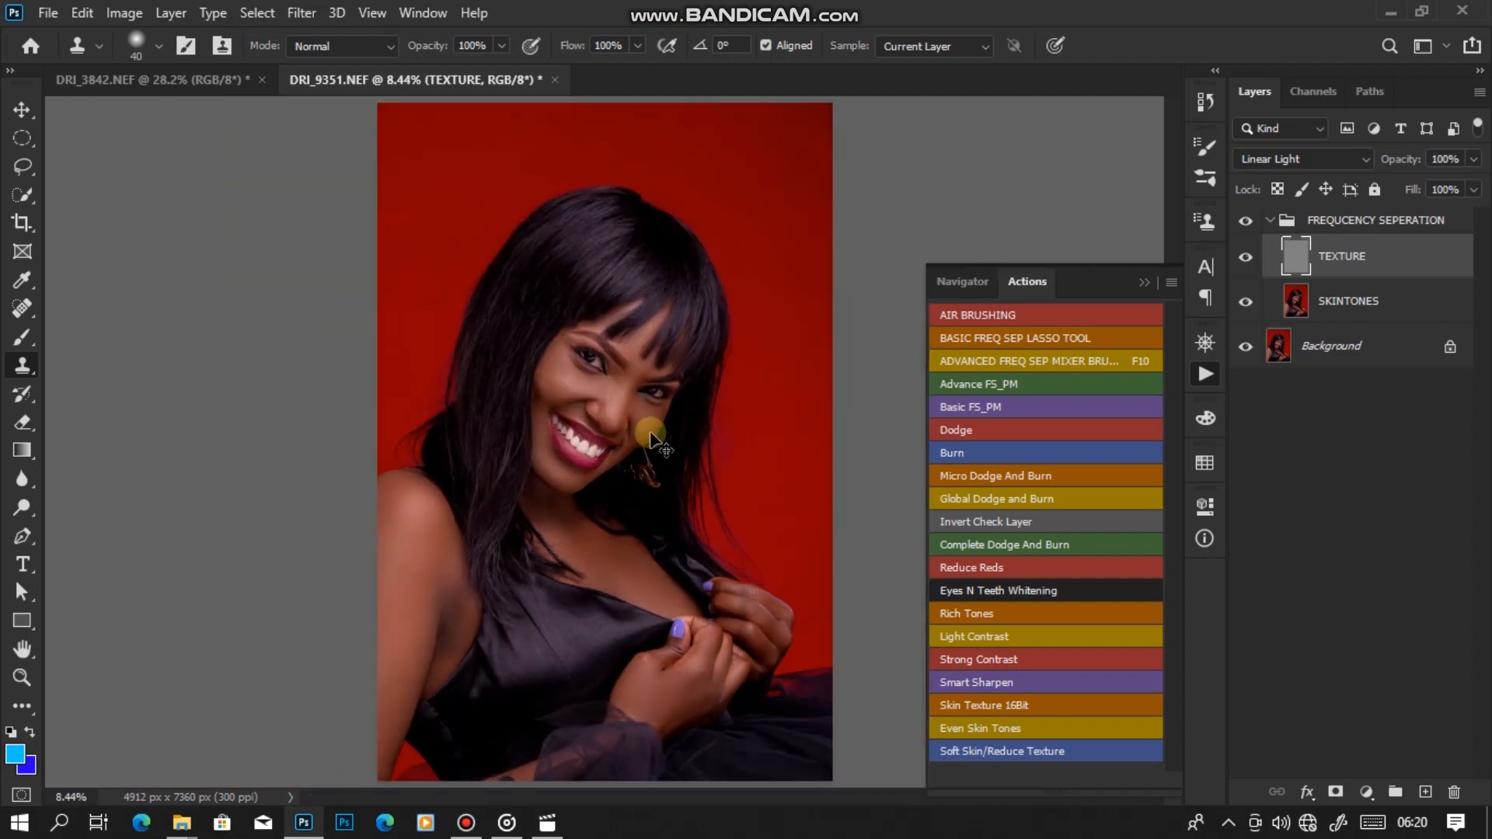
{"action": "scroll", "coordinate": [651, 439], "scroll_direction": "up", "scroll_amount": 2}
{"action": "scroll", "coordinate": [651, 435], "scroll_direction": "up", "scroll_amount": 1}
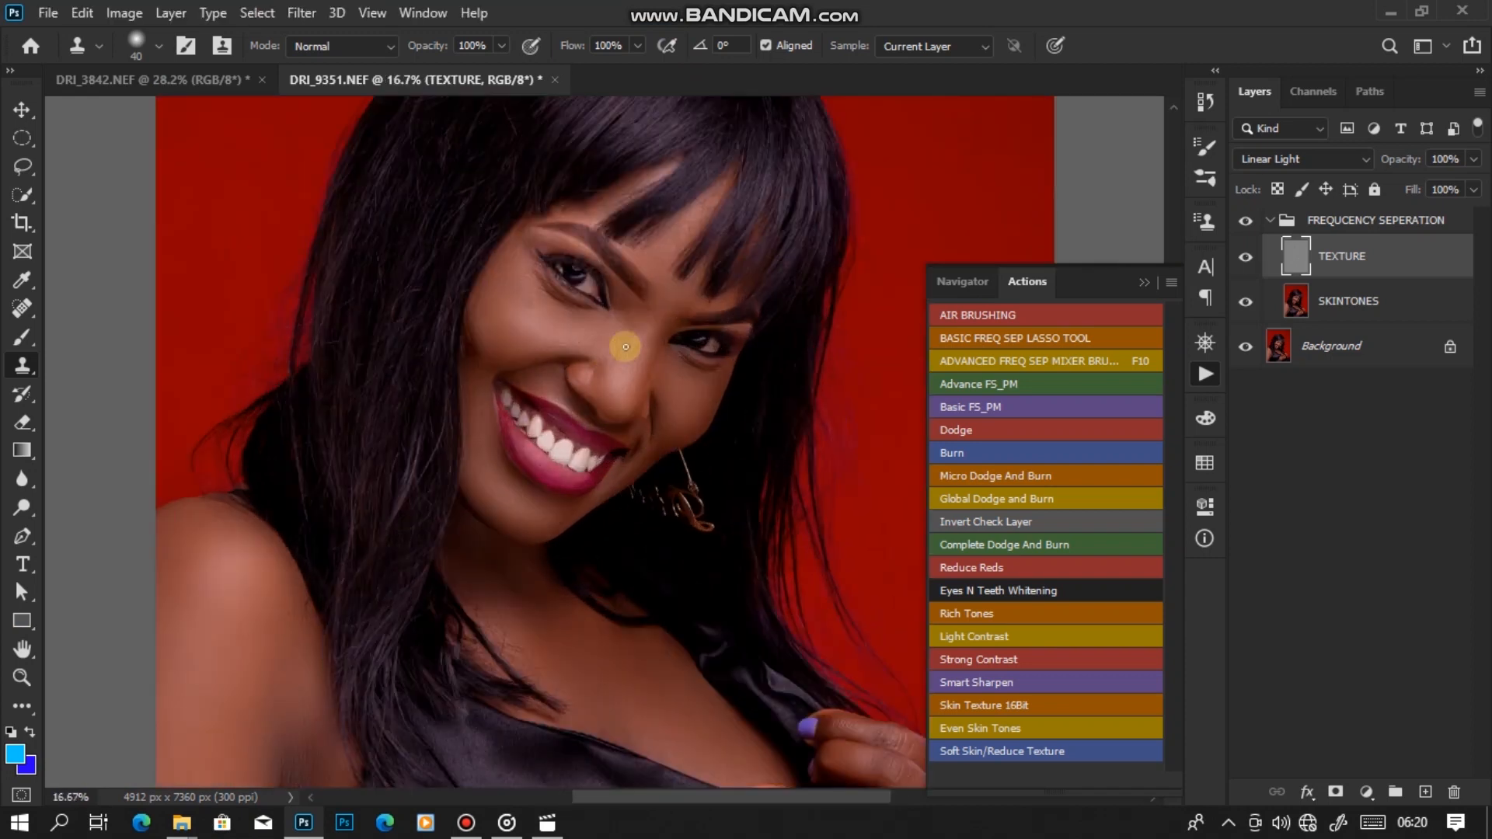
{"action": "scroll", "coordinate": [604, 369], "scroll_direction": "up", "scroll_amount": 1}
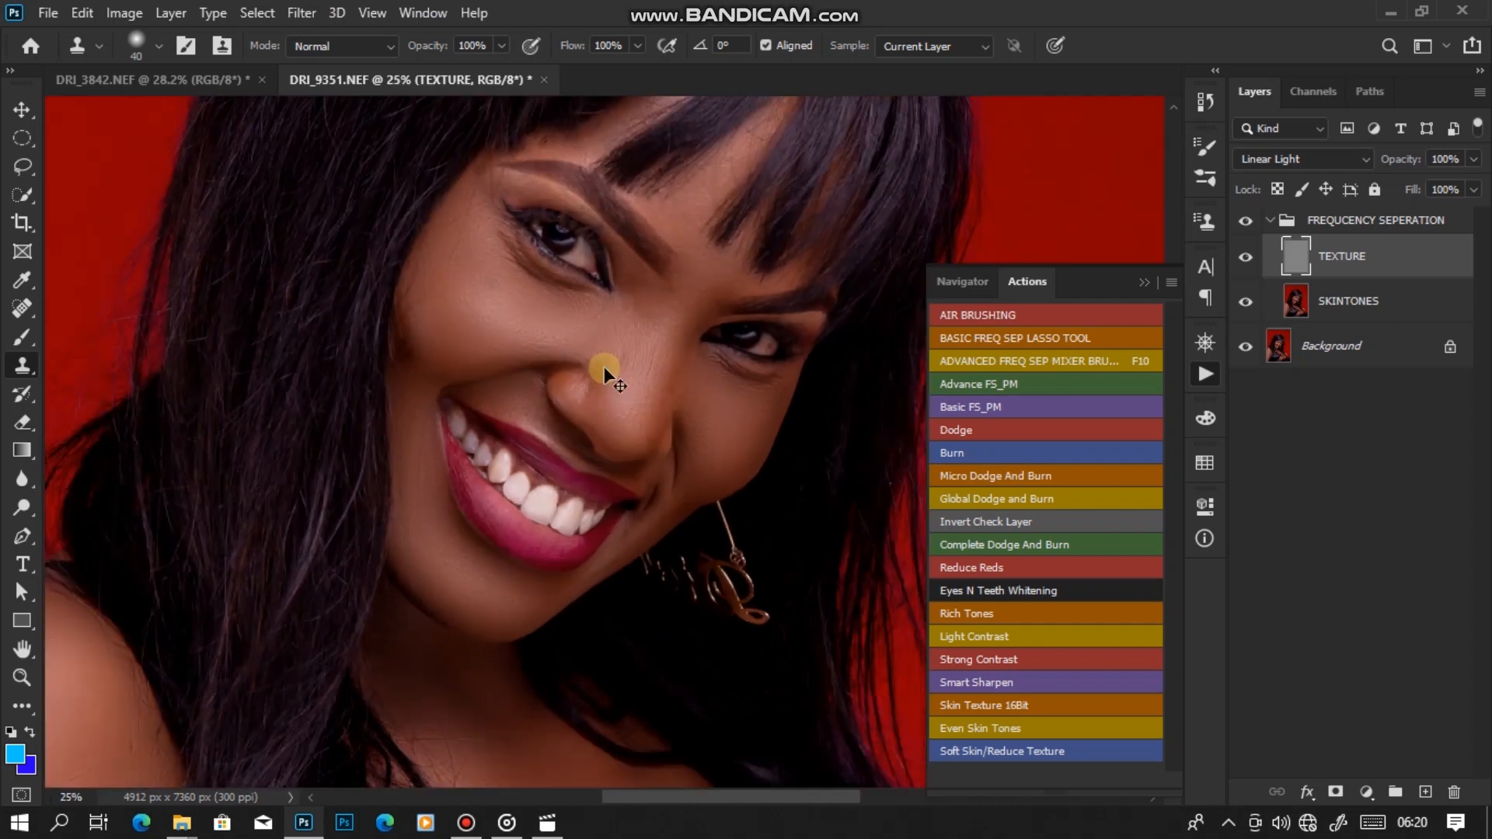
{"action": "scroll", "coordinate": [604, 367], "scroll_direction": "down", "scroll_amount": 3}
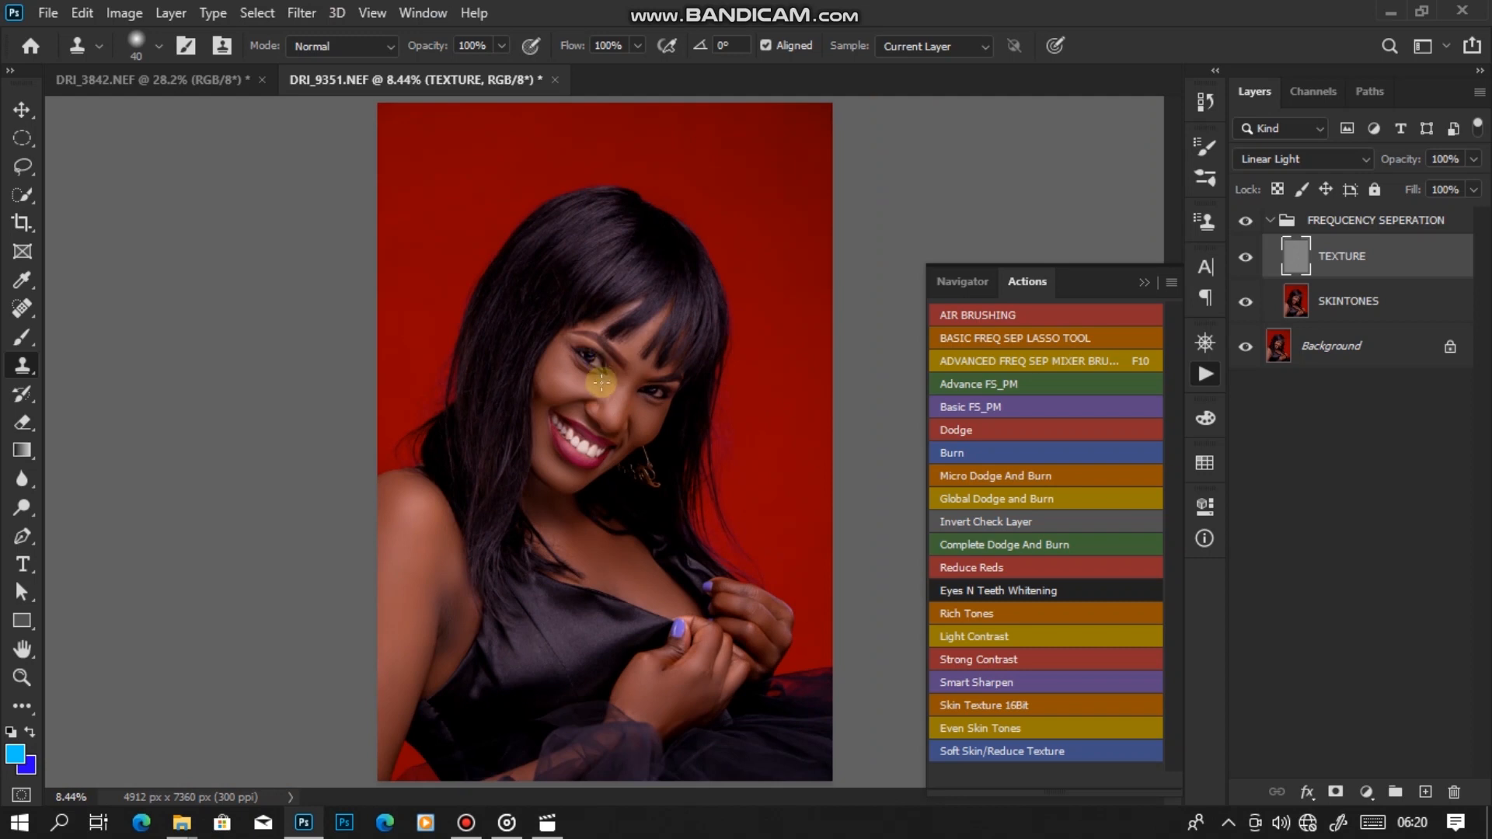
Compare the face before and after retouching by toggling the FREQUCENCY SEPERATION group's visibility, leaving it shown, and view the whole portrait.
{"action": "key", "text": "ctrl+plus"}
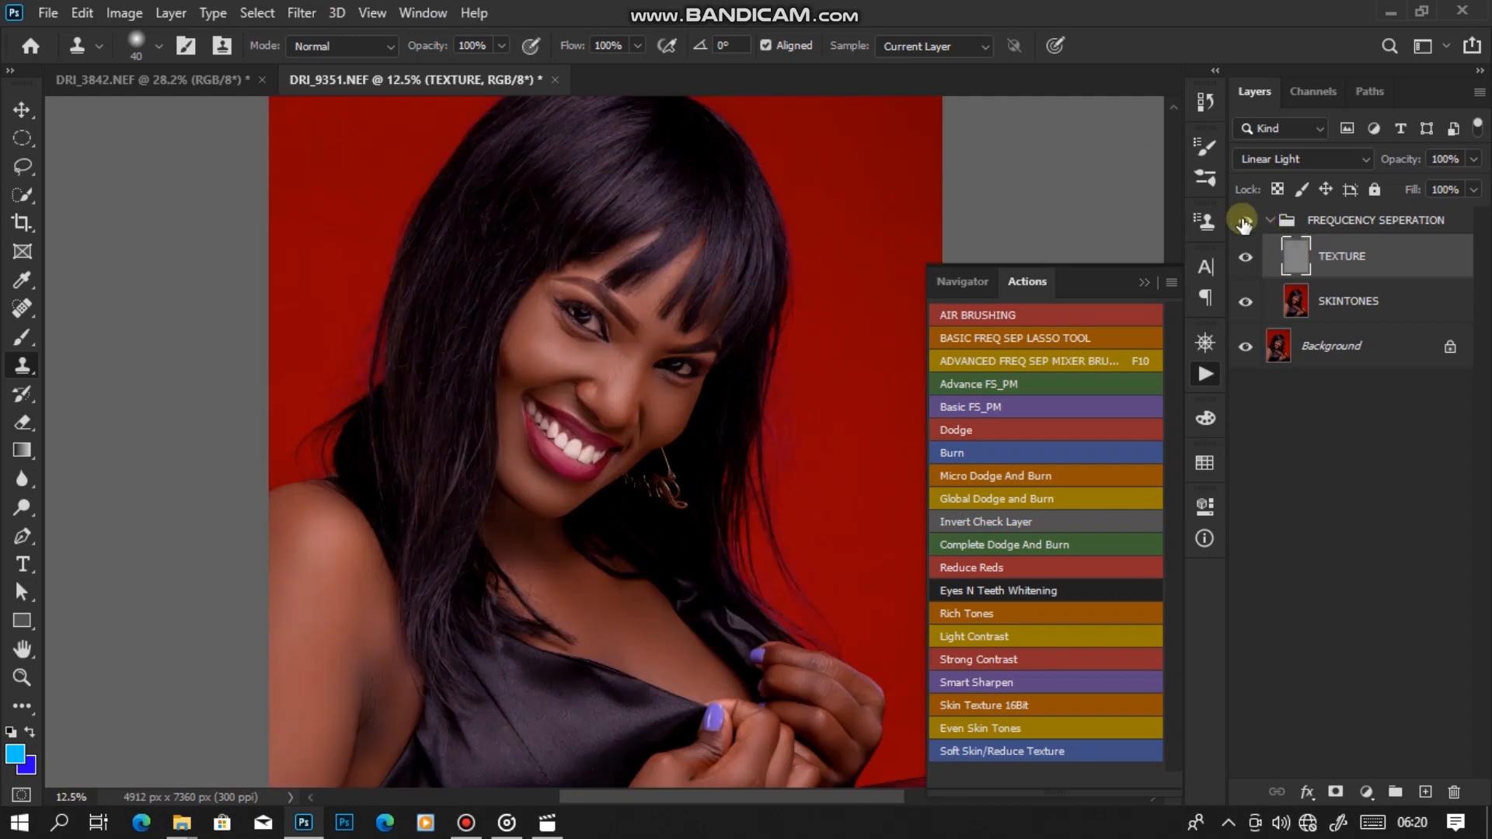
{"action": "scroll", "coordinate": [609, 412], "scroll_direction": "up", "scroll_amount": 4}
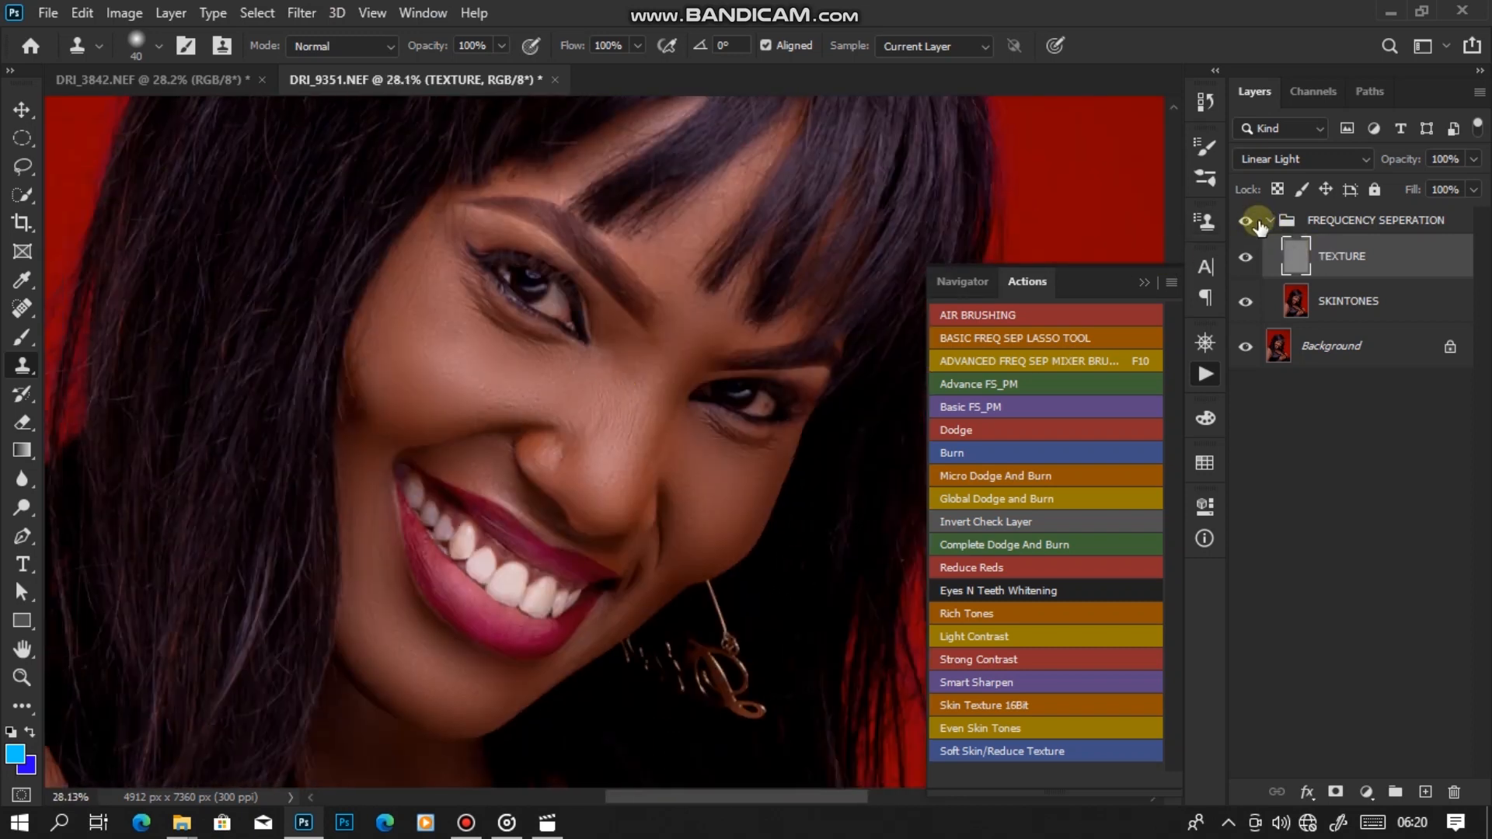
{"action": "left_click", "coordinate": [1247, 222]}
{"action": "left_click", "coordinate": [1246, 221]}
{"action": "left_click", "coordinate": [1246, 222]}
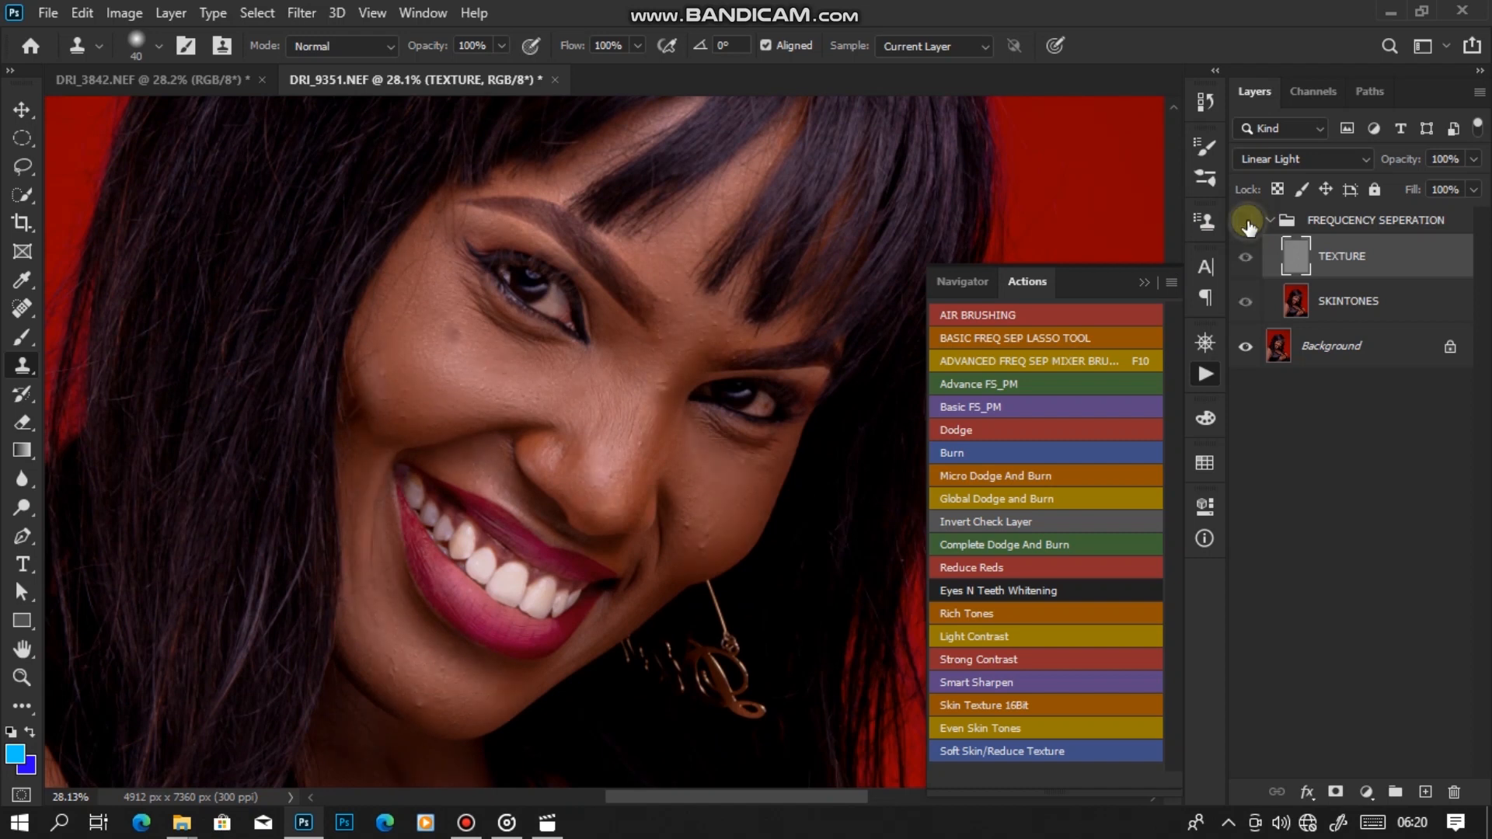
{"action": "left_click", "coordinate": [1246, 221]}
{"action": "left_click", "coordinate": [1246, 221]}
{"action": "key", "text": "ctrl+minus"}
{"action": "key", "text": "ctrl+minus"}
{"action": "key", "text": "ctrl+minus"}
{"action": "key", "text": "ctrl+plus"}
{"action": "key", "text": "ctrl+minus"}
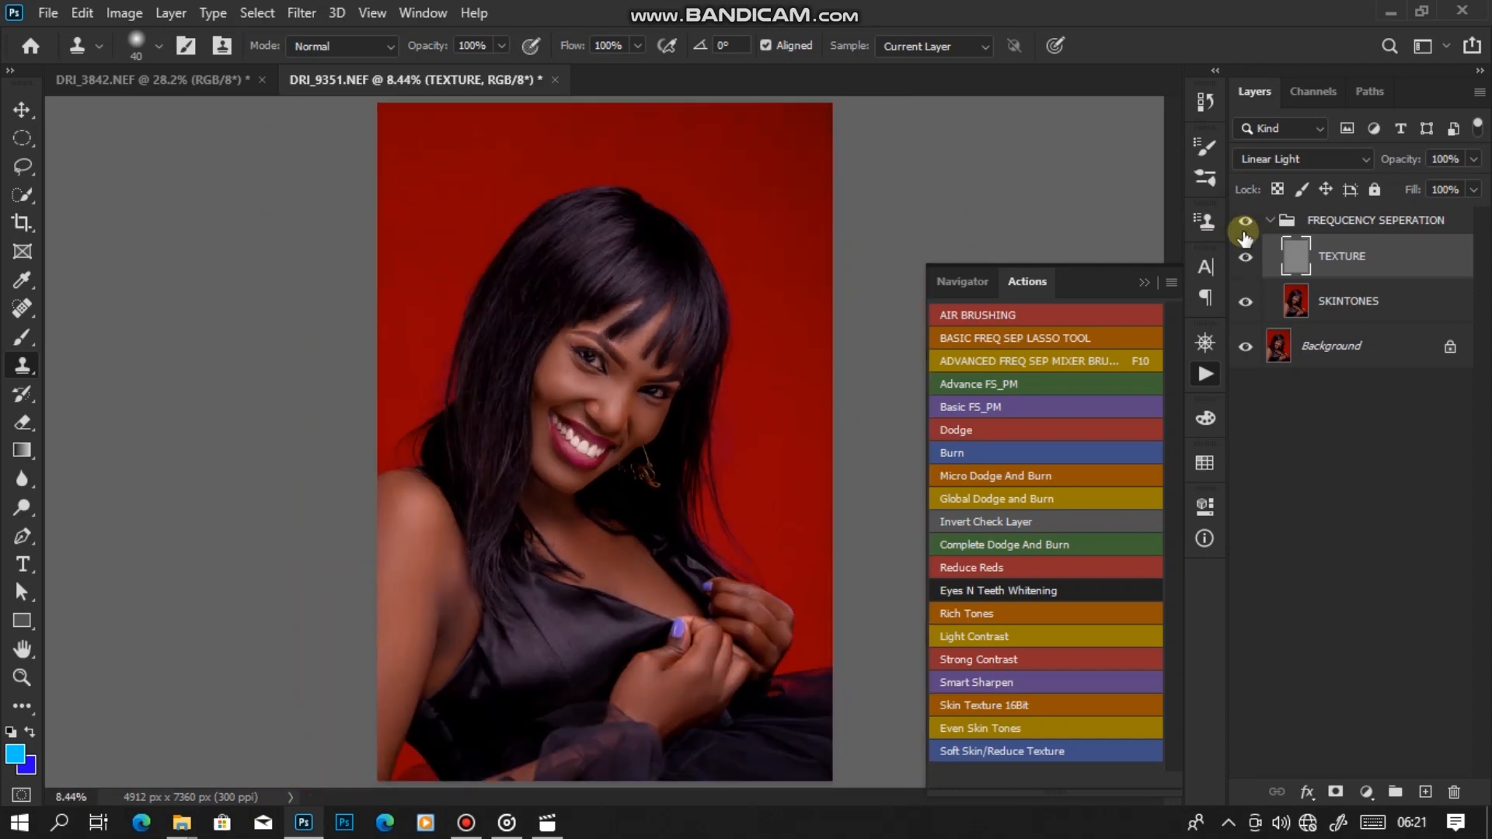